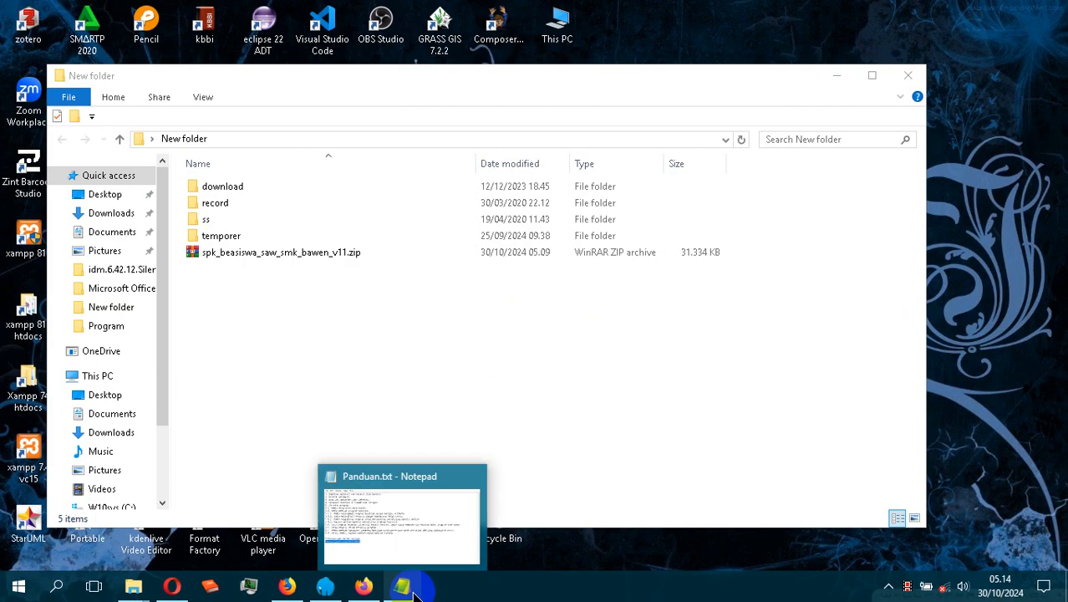
Read the Panduan.txt setup steps in Notepad, then return to the folder holding the downloaded zip.
left_click(415, 592)
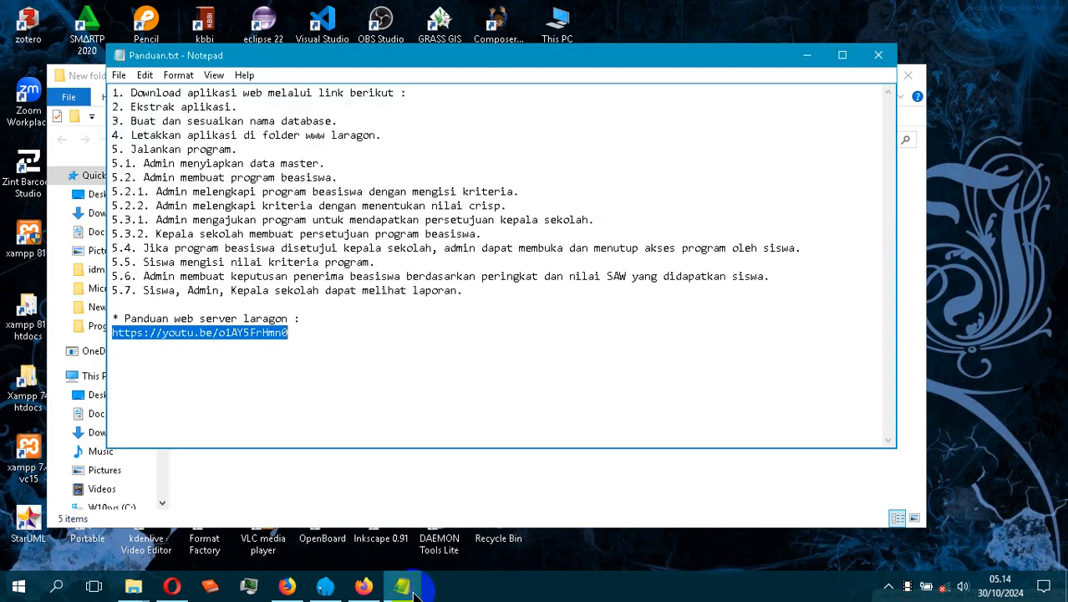
left_click(418, 92)
left_click_drag(436, 75, 575, 93)
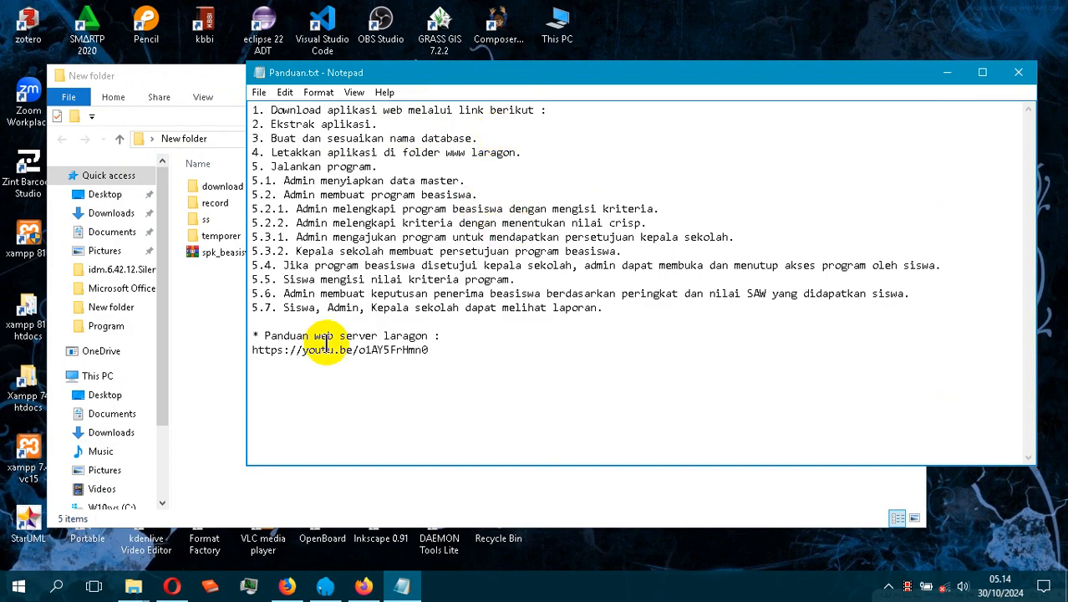
left_click(380, 124)
left_click(222, 316)
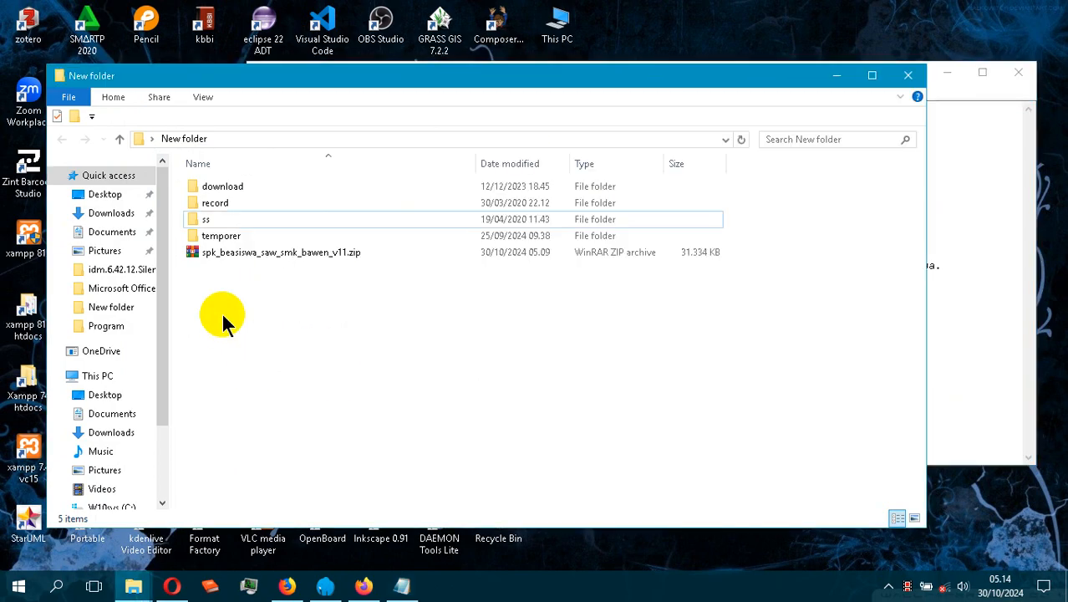
Extract spk_beasiswa_saw_smk_bawen_v11.zip in place, then return to the Panduan.txt guide.
left_click(338, 265)
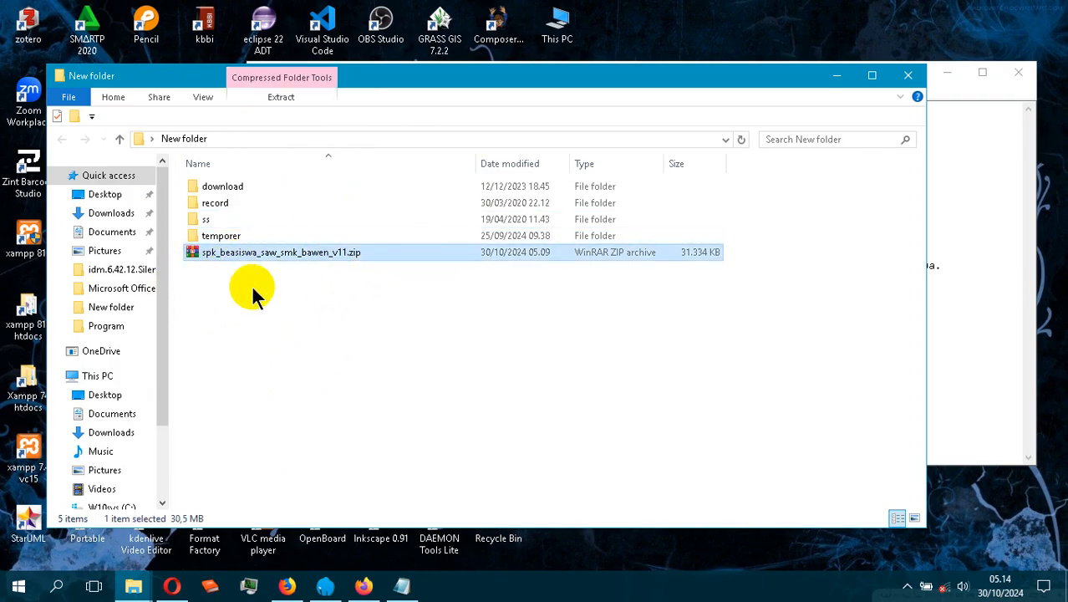
right_click(322, 256)
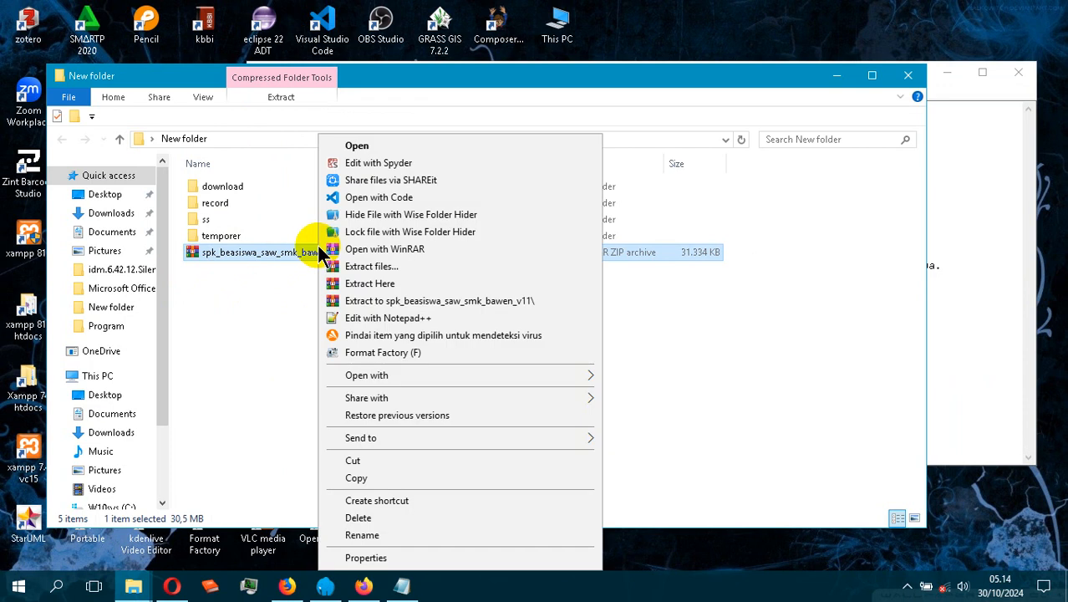
left_click(361, 285)
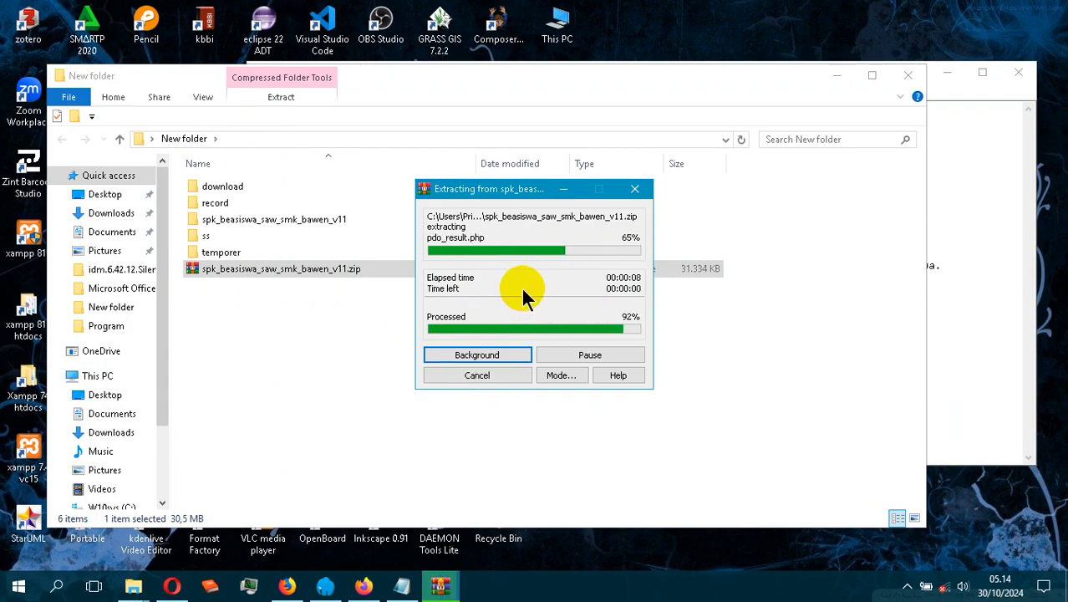
left_click(402, 585)
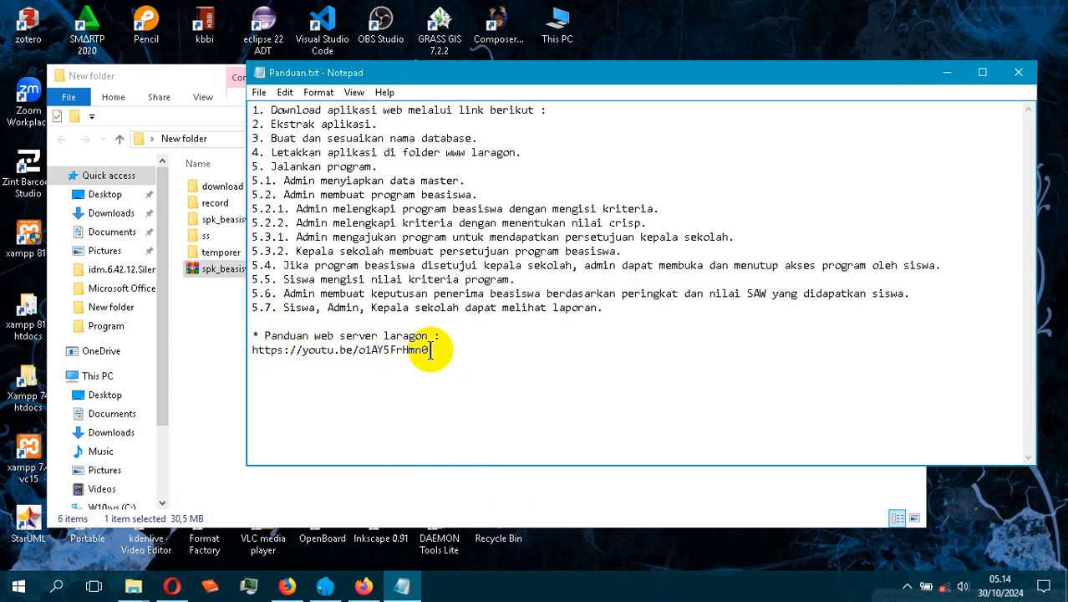
Select the youtu.be Laragon tutorial link in the guide and bring up Laragon Full 4.0.15.
left_click_drag(436, 350, 236, 353)
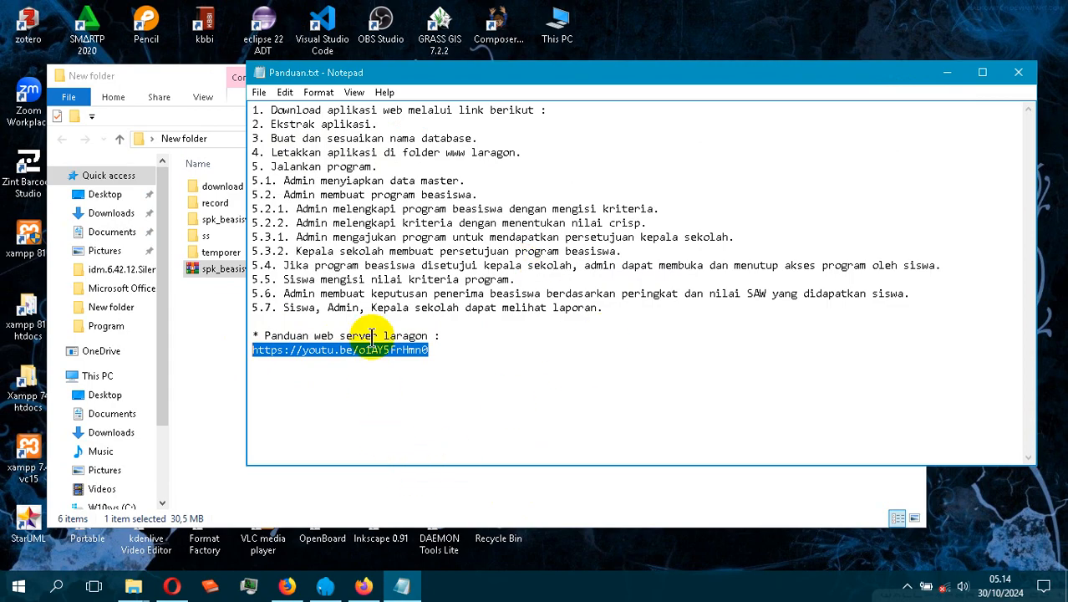
left_click(339, 582)
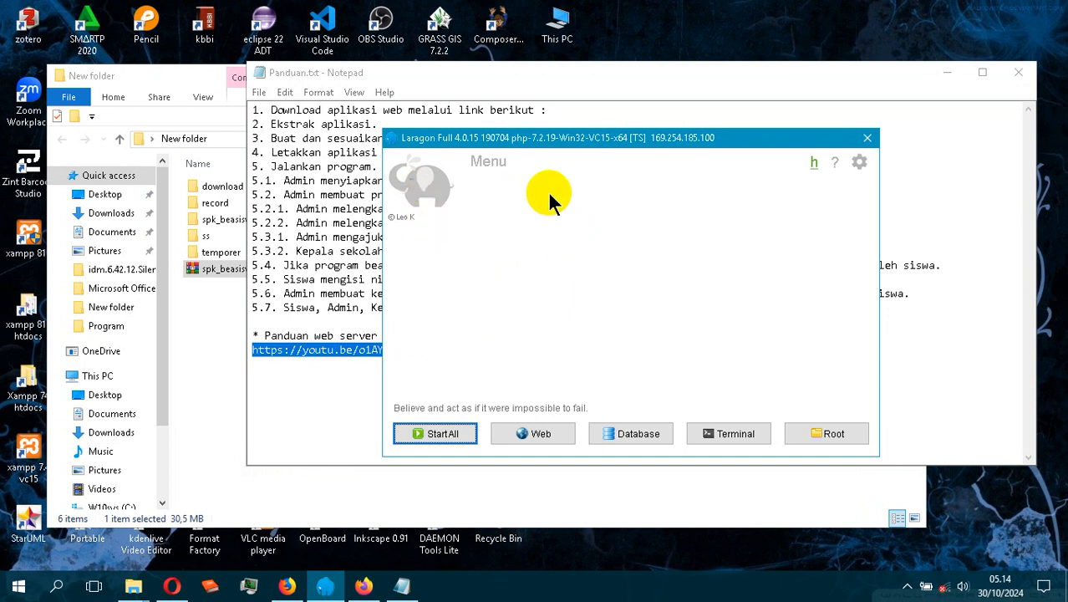
Start all Laragon services (Apache and MySQL) and check the extracted folder and guide.
left_click(450, 437)
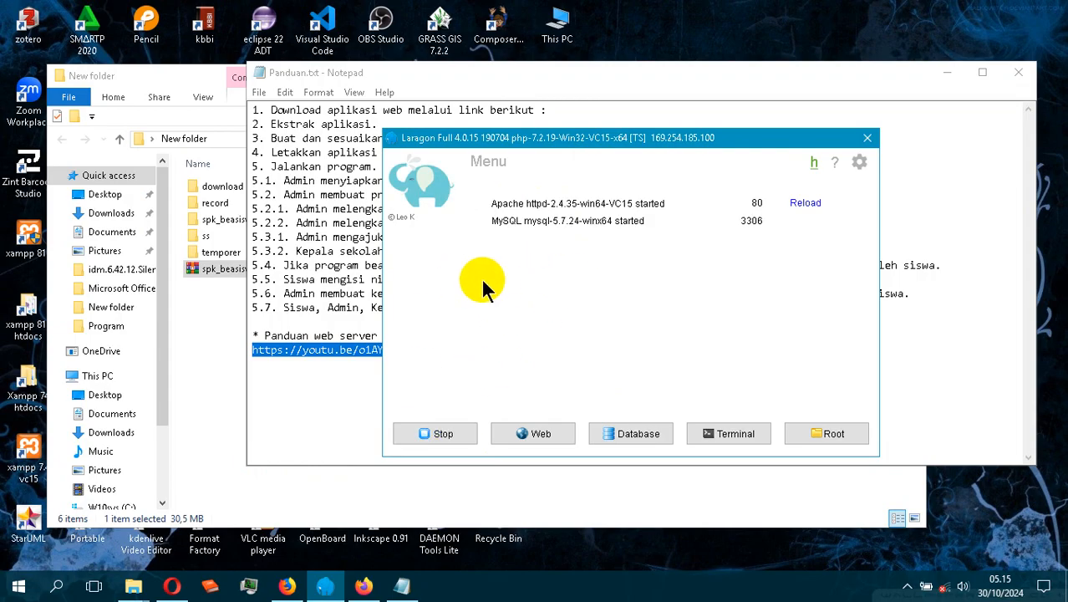
left_click(209, 334)
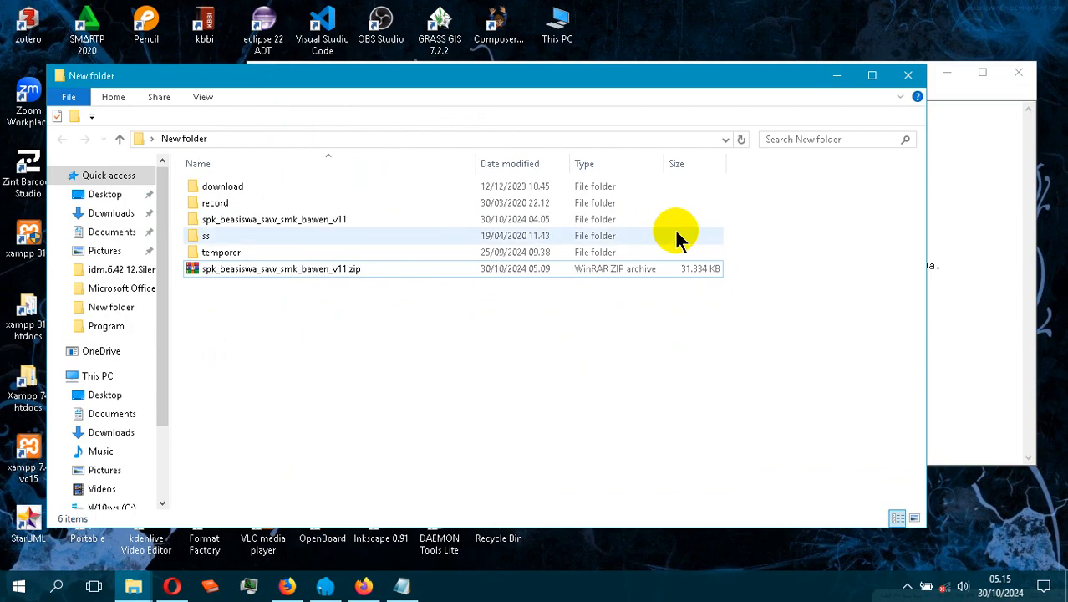
left_click(402, 588)
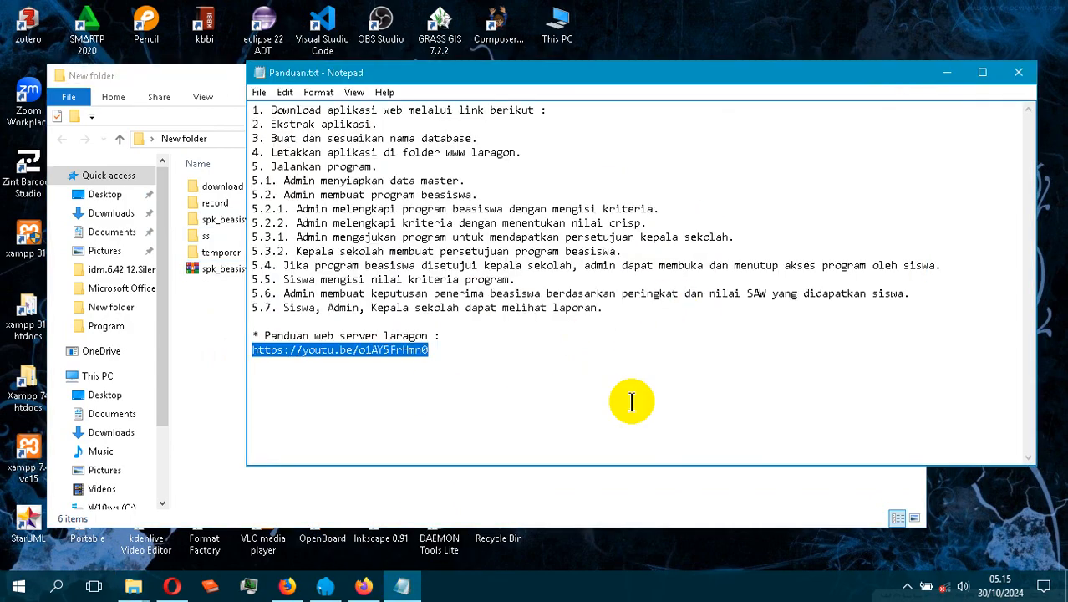
left_click(327, 587)
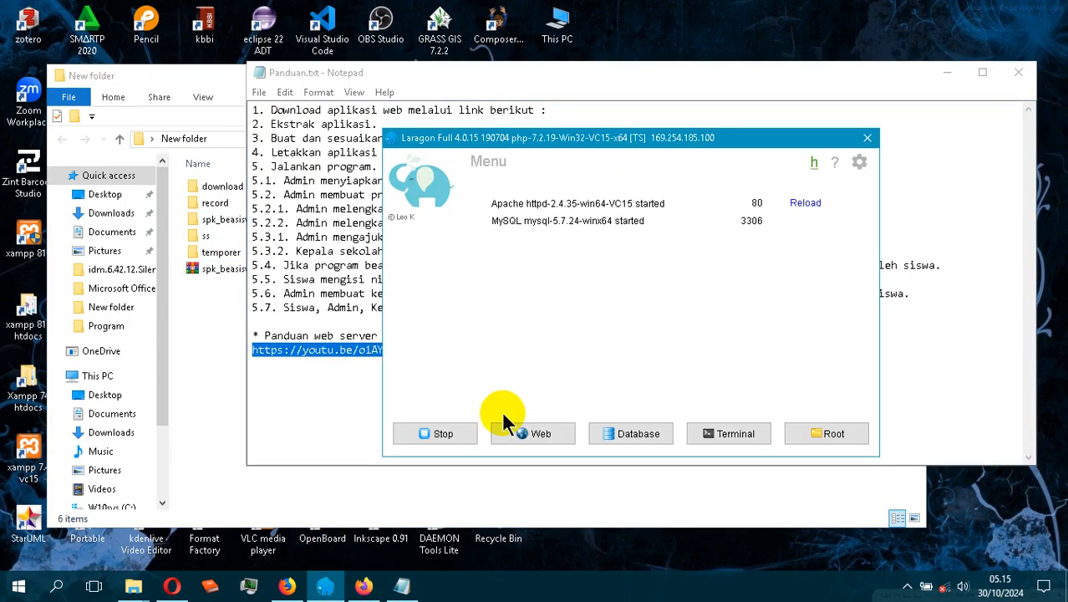
Open localhost in Firefox from Laragon, then launch its database session manager.
left_click(542, 428)
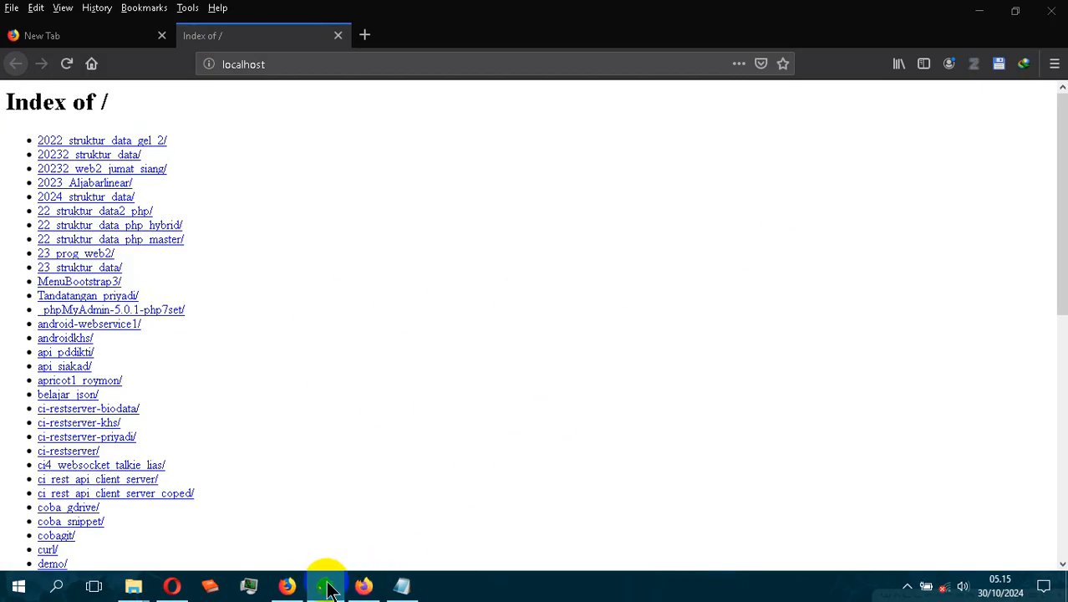
left_click(365, 583)
left_click(327, 584)
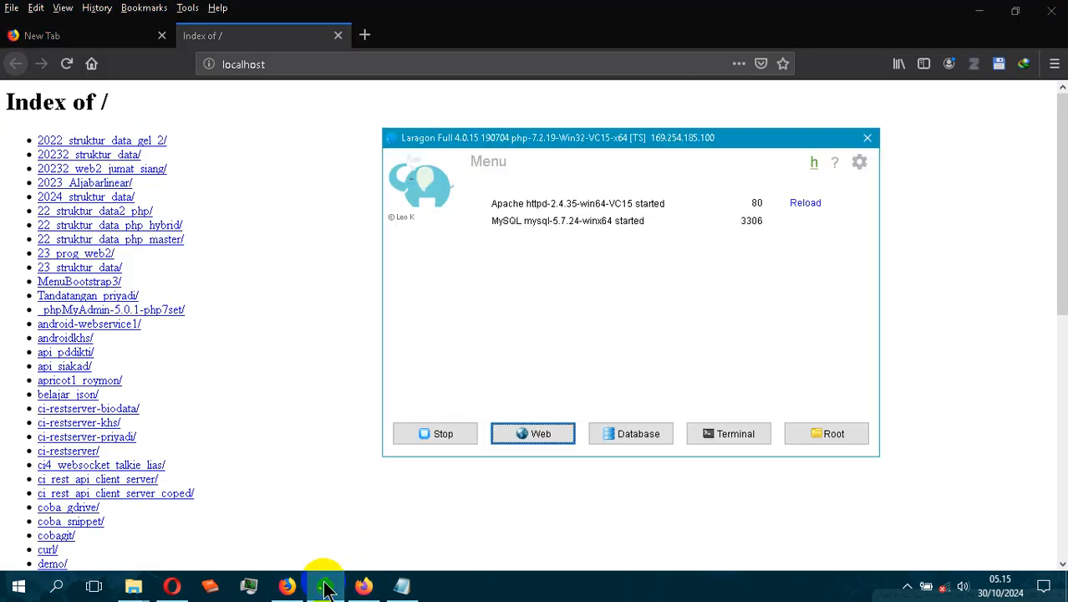
left_click(656, 434)
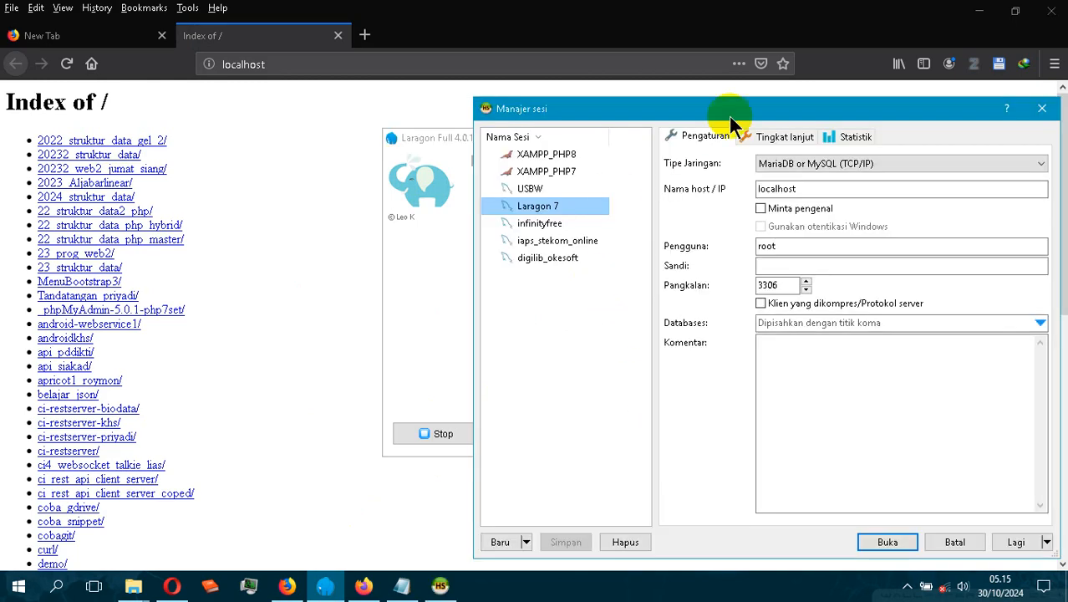
Connect to the Laragon 7 session and look at the server's context actions.
left_click_drag(742, 106, 528, 67)
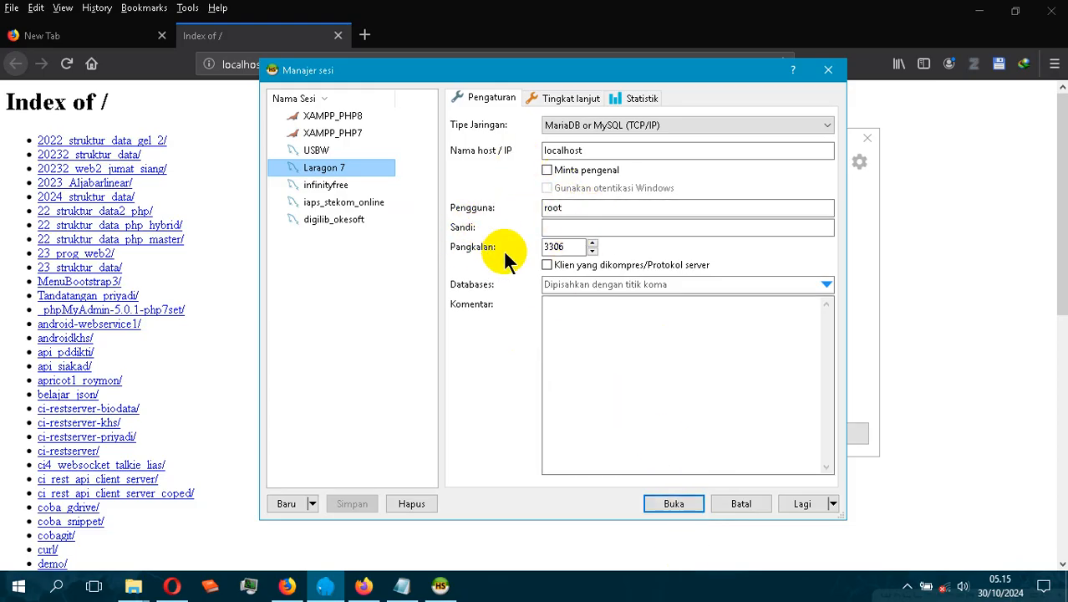
left_click(675, 505)
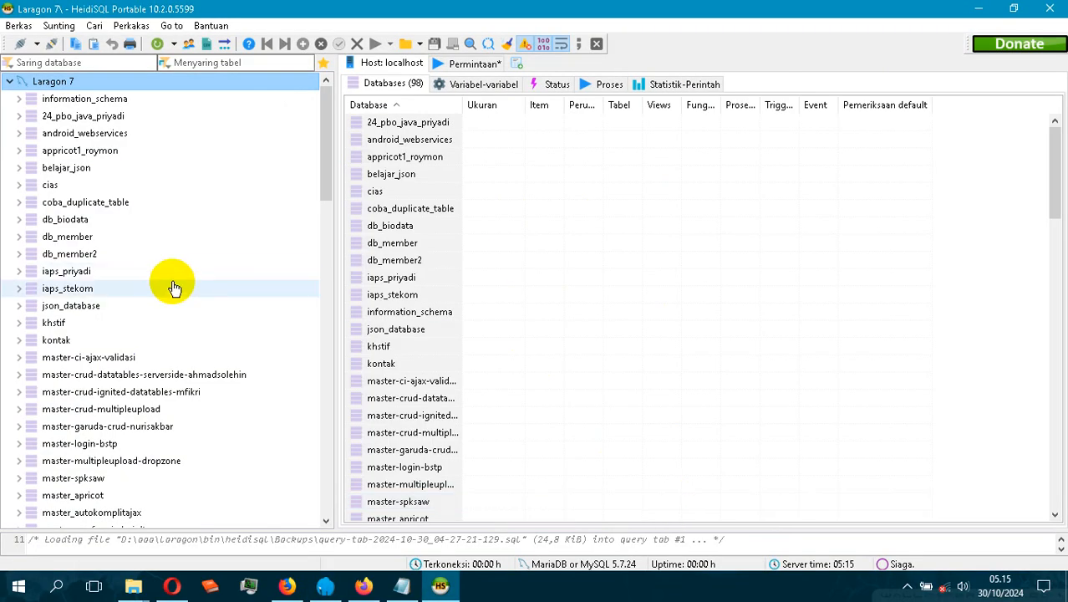
right_click(53, 81)
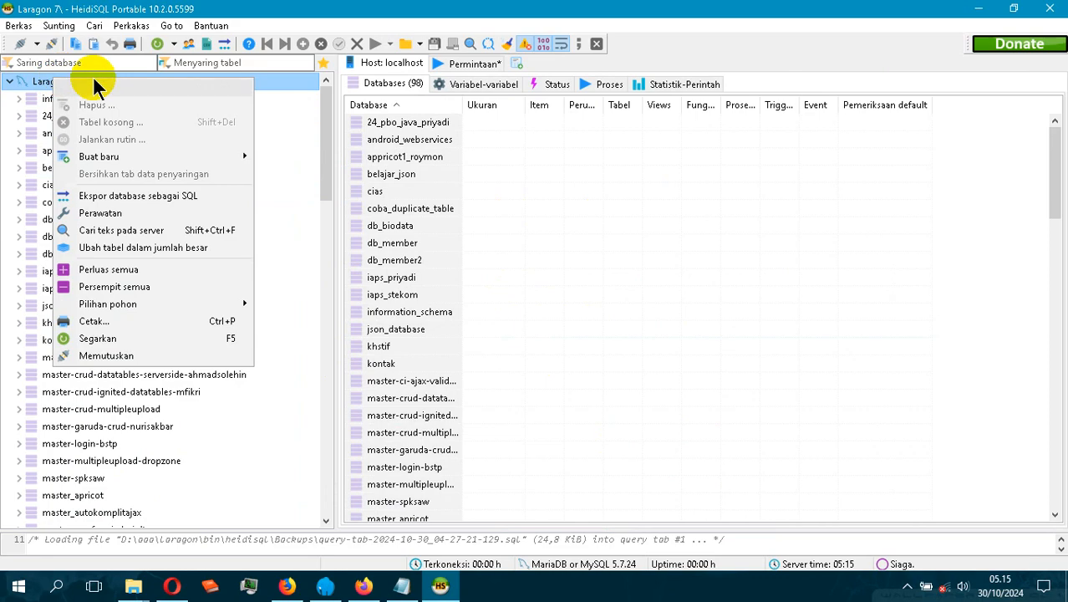
mouse_move(173, 158)
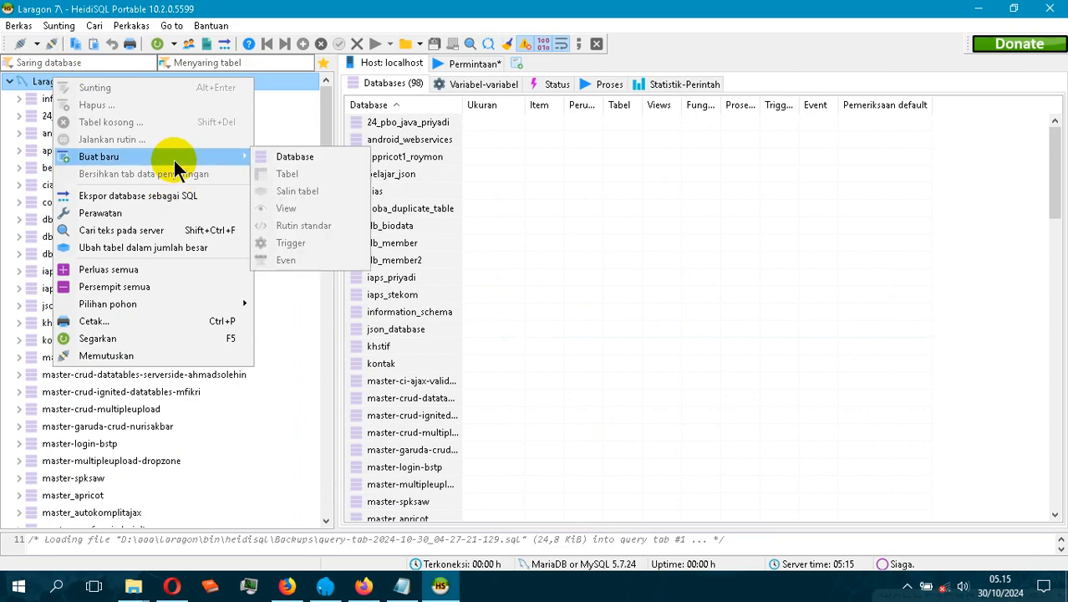
left_click(18, 92)
Browse the File menu, refresh the Laragon 7 tree, and reopen its server context menu.
left_click(19, 26)
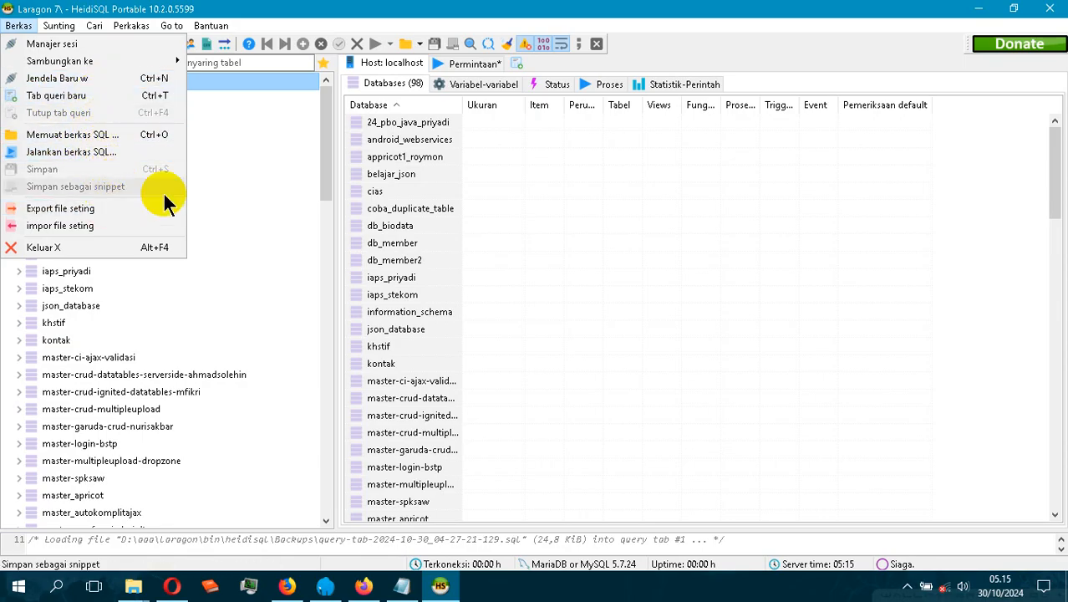
left_click(402, 8)
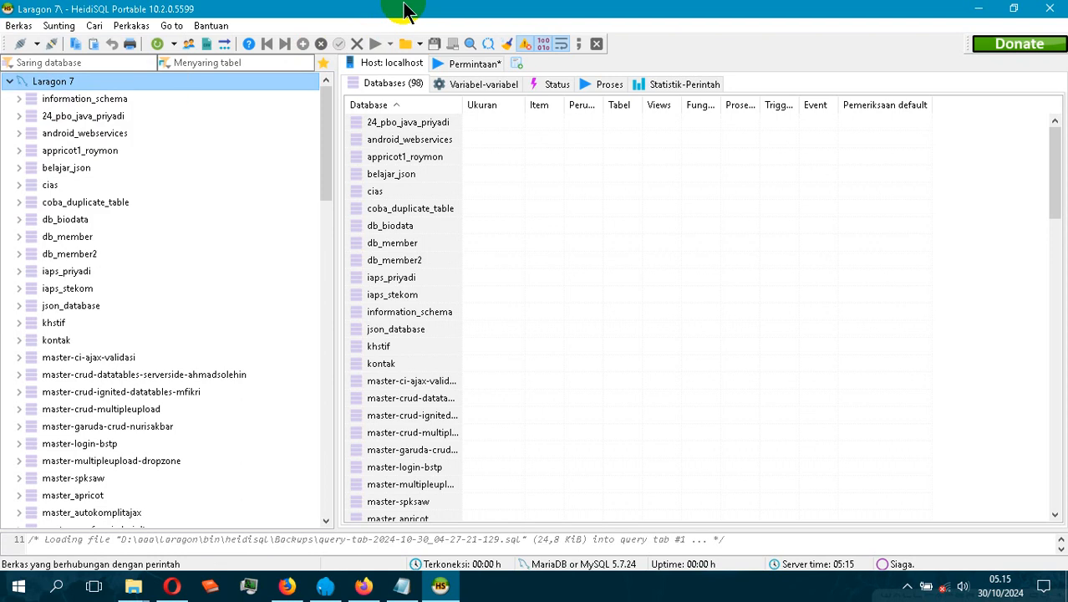
left_click(9, 81)
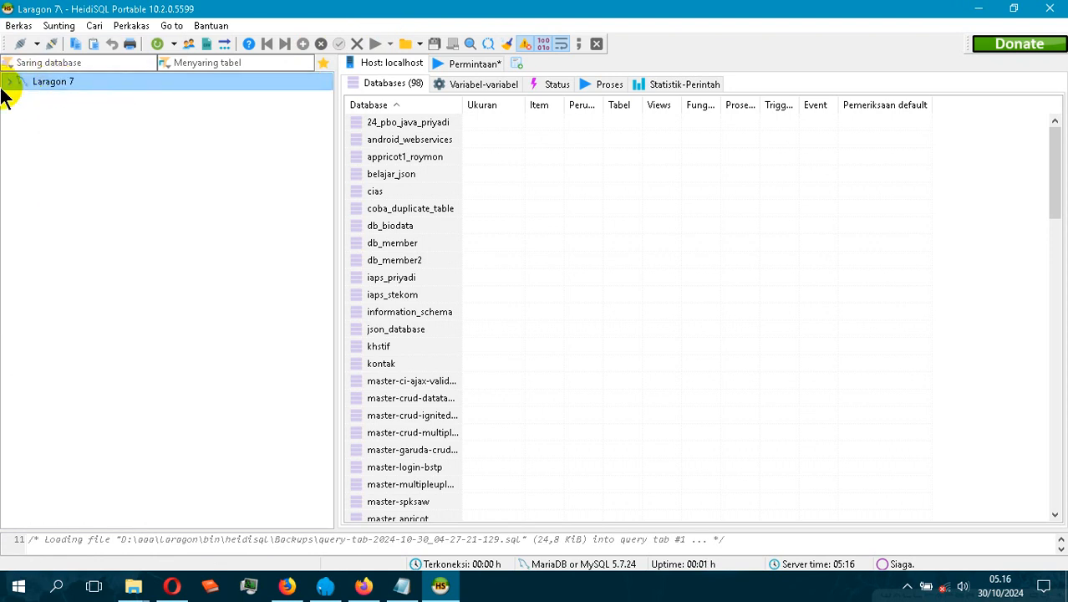
left_click(9, 81)
right_click(46, 81)
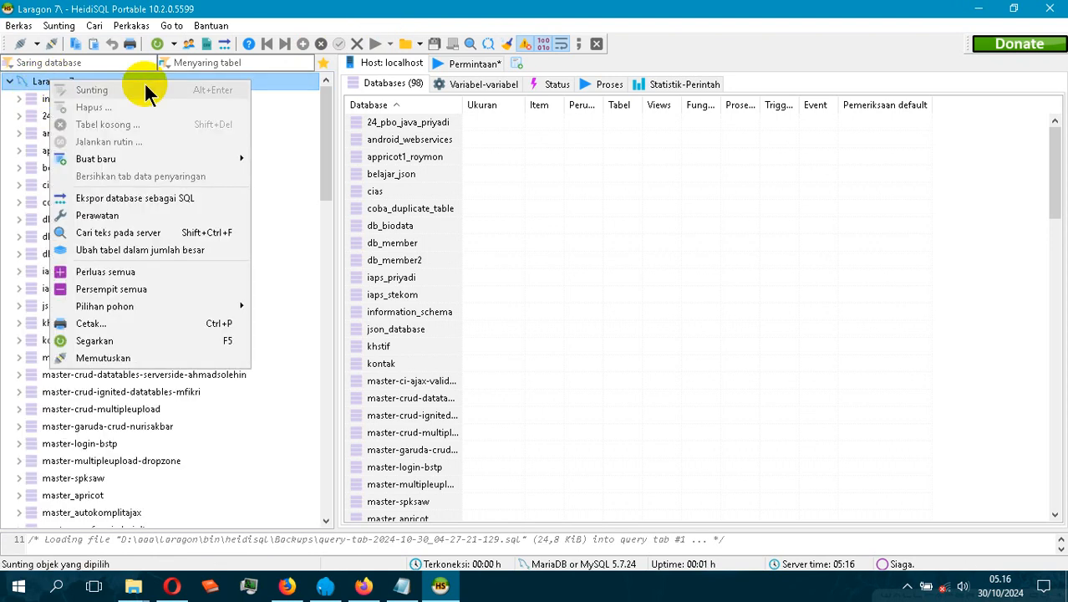
Create a new empty database named demo_spk_saw on the Laragon 7 server.
mouse_move(144, 159)
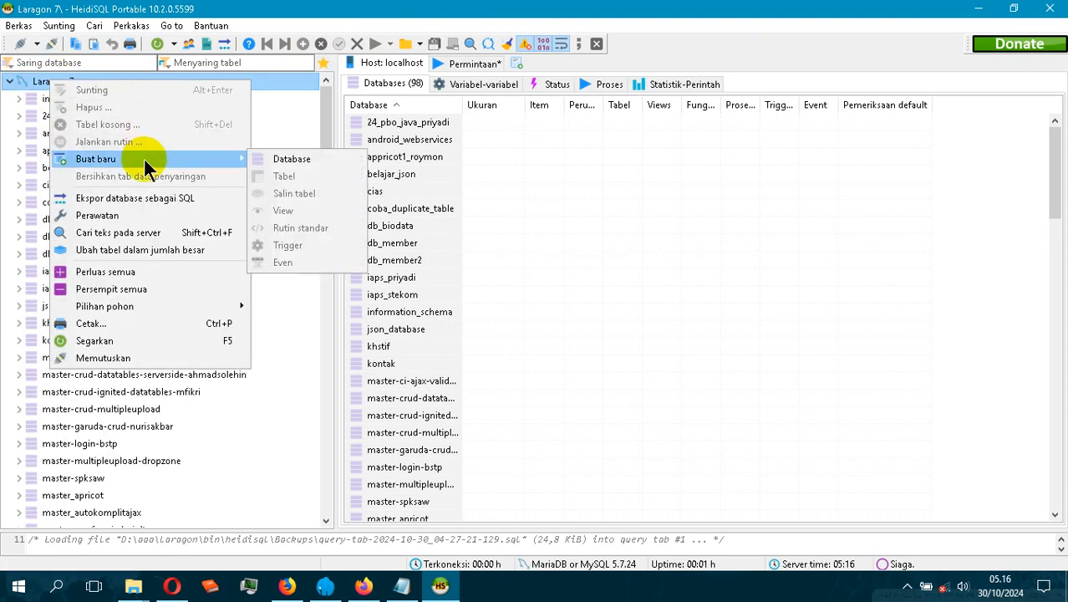
left_click(276, 161)
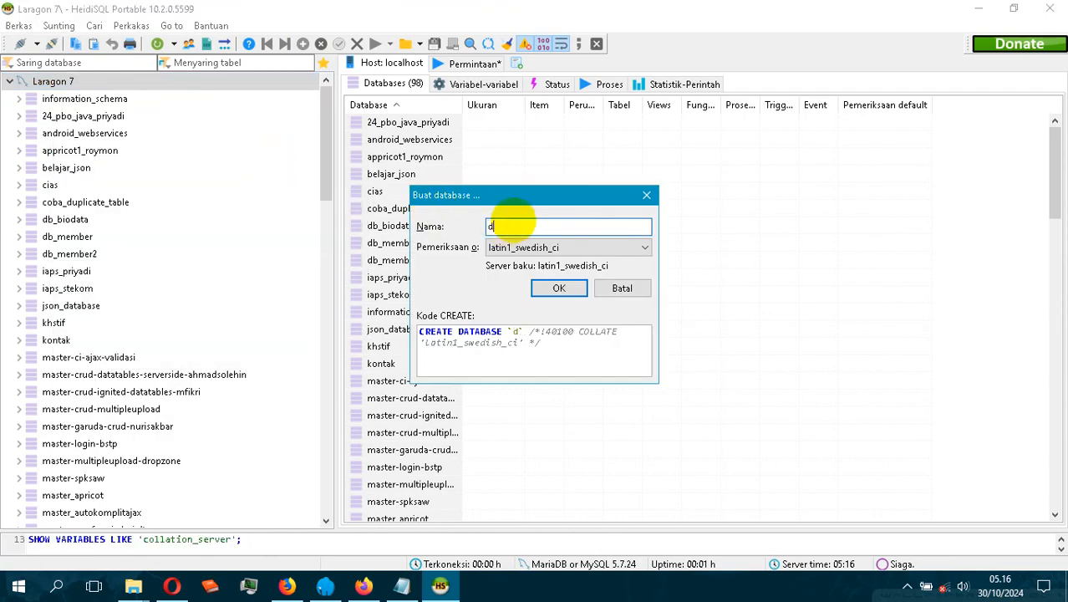
type("demo_spk_saw")
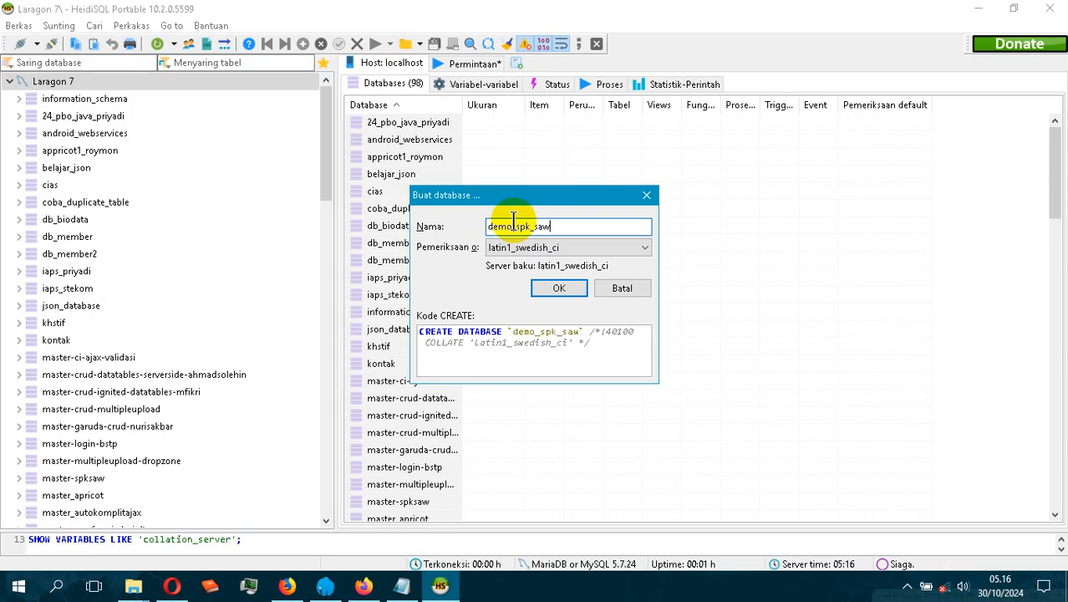
left_click(550, 286)
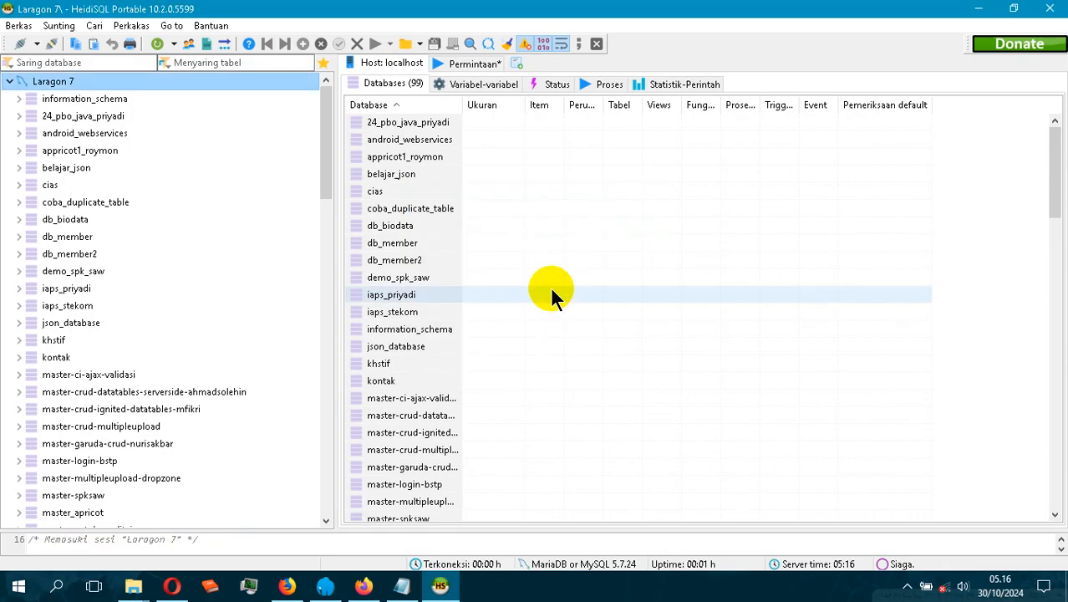
Filter the database tree with 'de' and open demo_spk_saw, showing 0 objects.
left_click(114, 63)
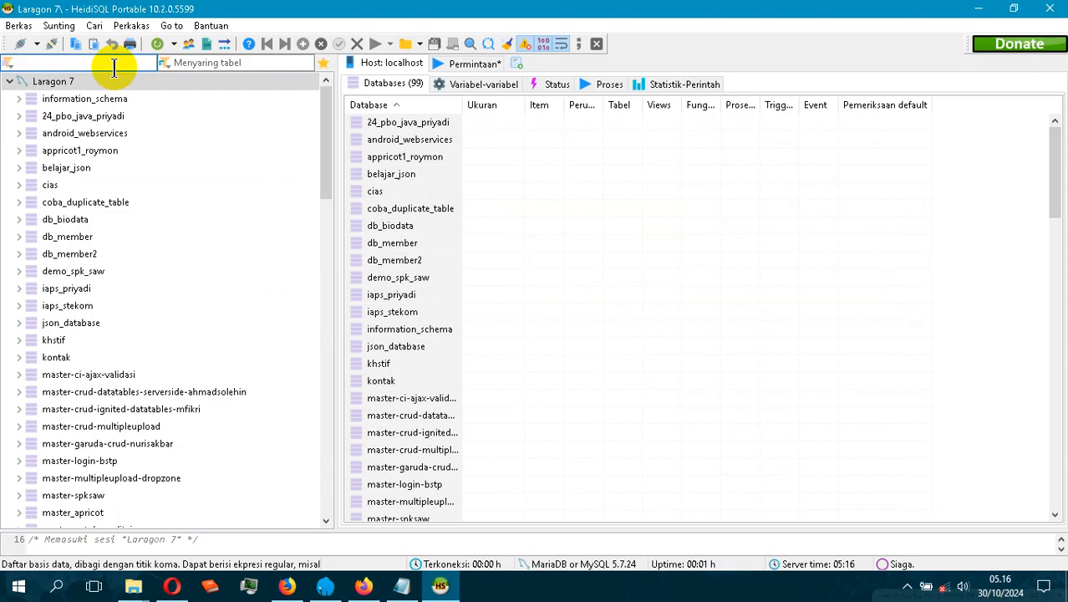
type("de")
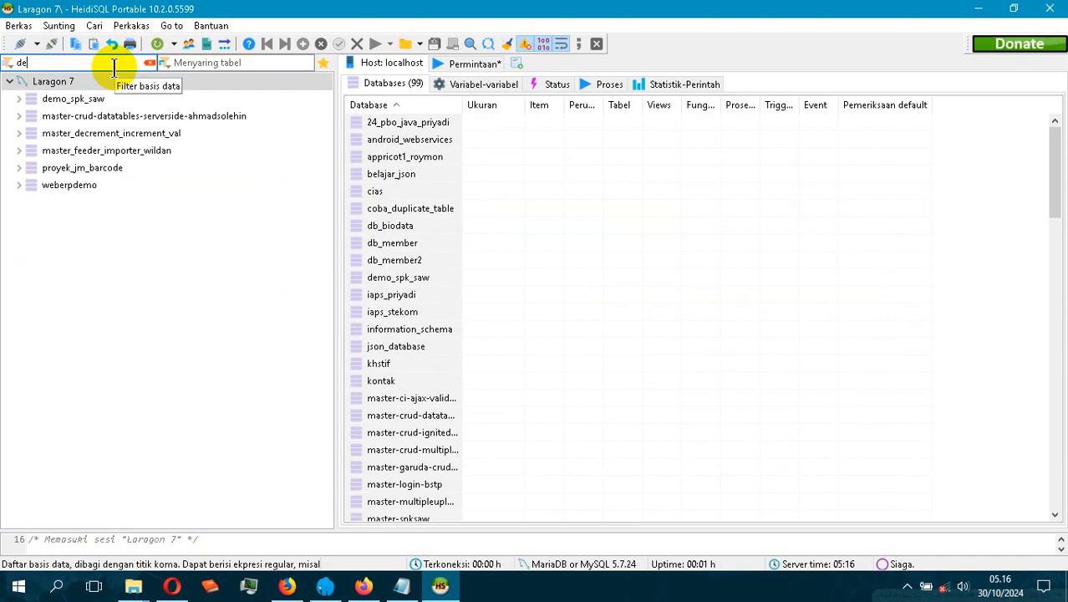
left_click(51, 98)
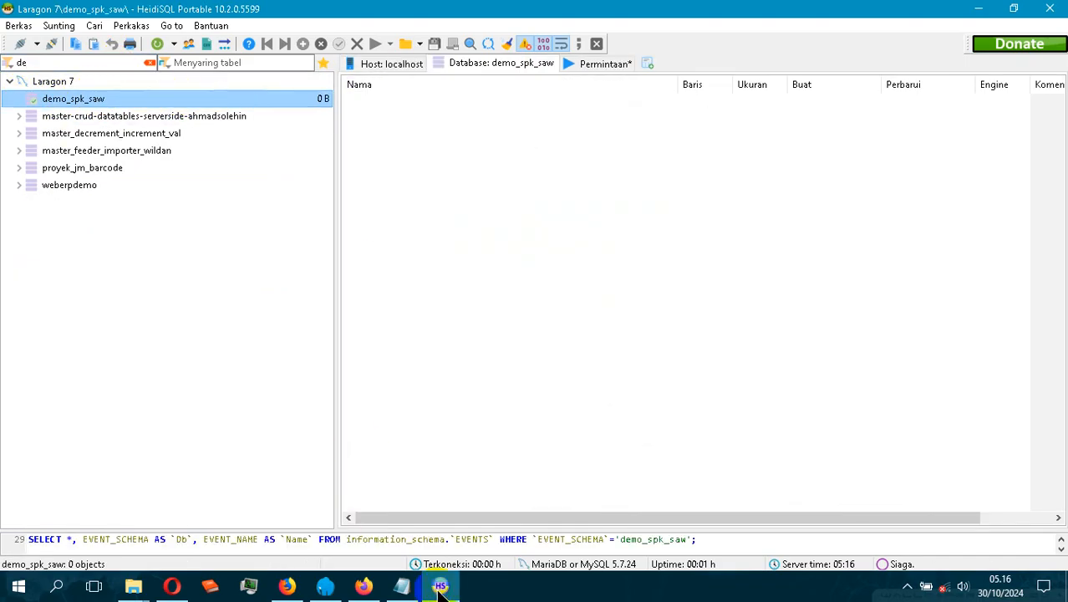
mouse_move(142, 589)
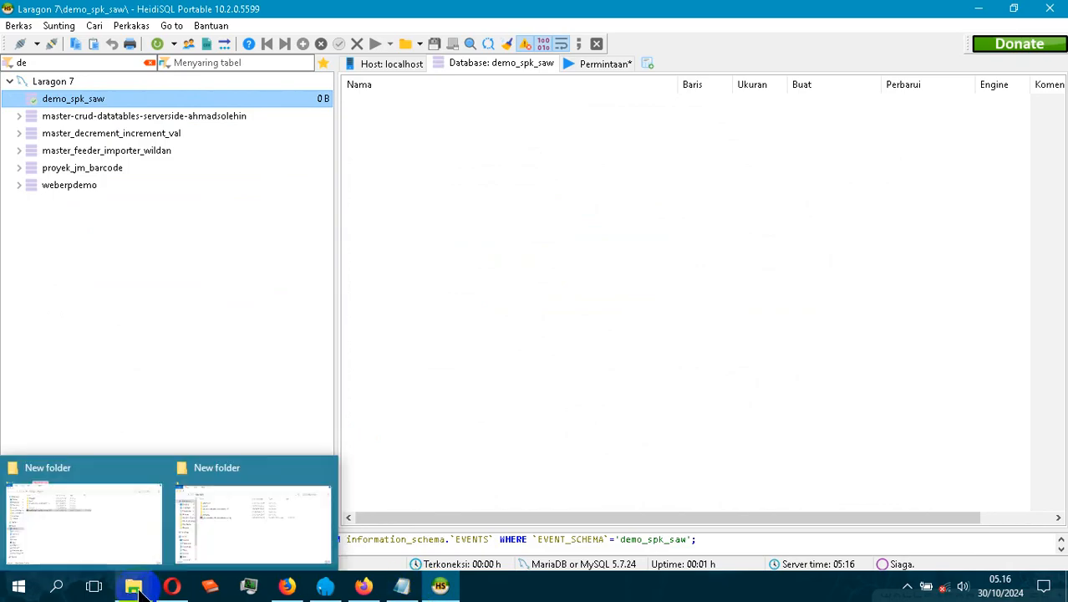
Go to spk_beasiswa_saw_smk_bawen_v11\application\config and right-click database.php.
left_click(208, 512)
left_click(286, 220)
double_click(286, 219)
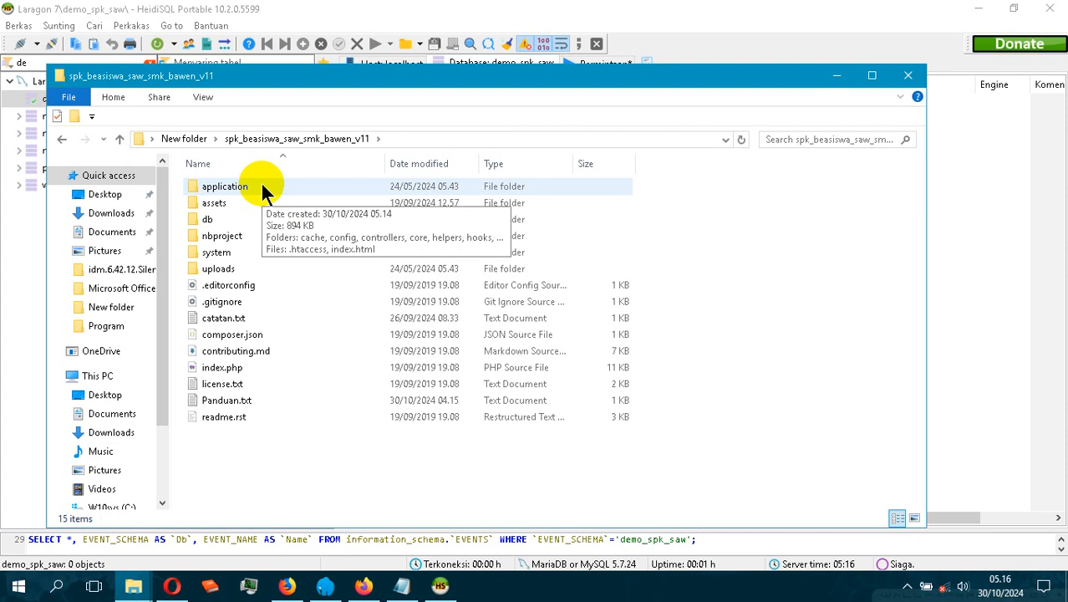
left_click(261, 186)
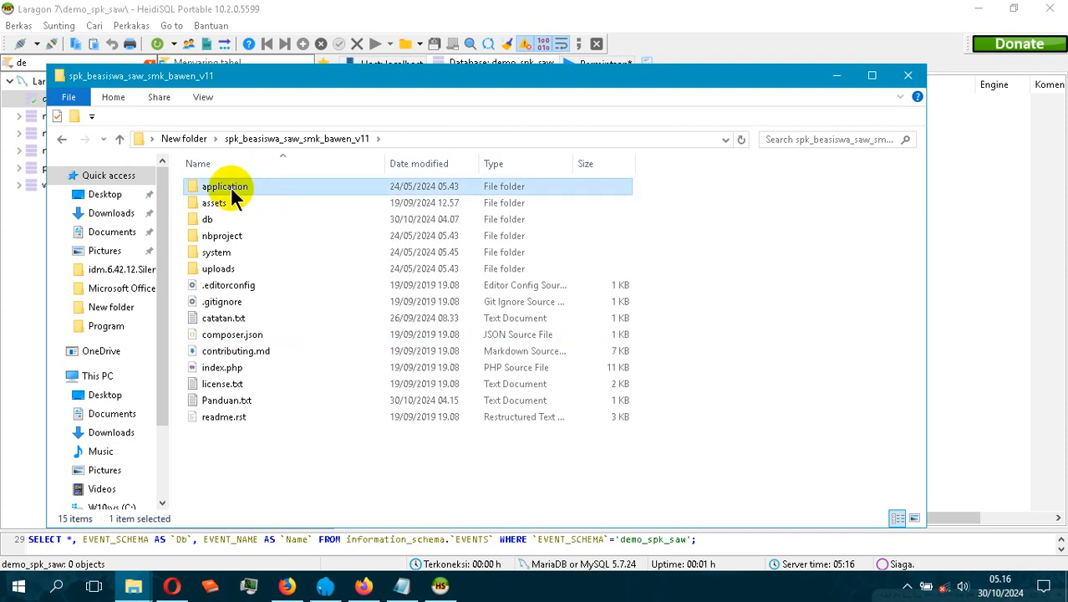
left_click(237, 195)
left_click(297, 452)
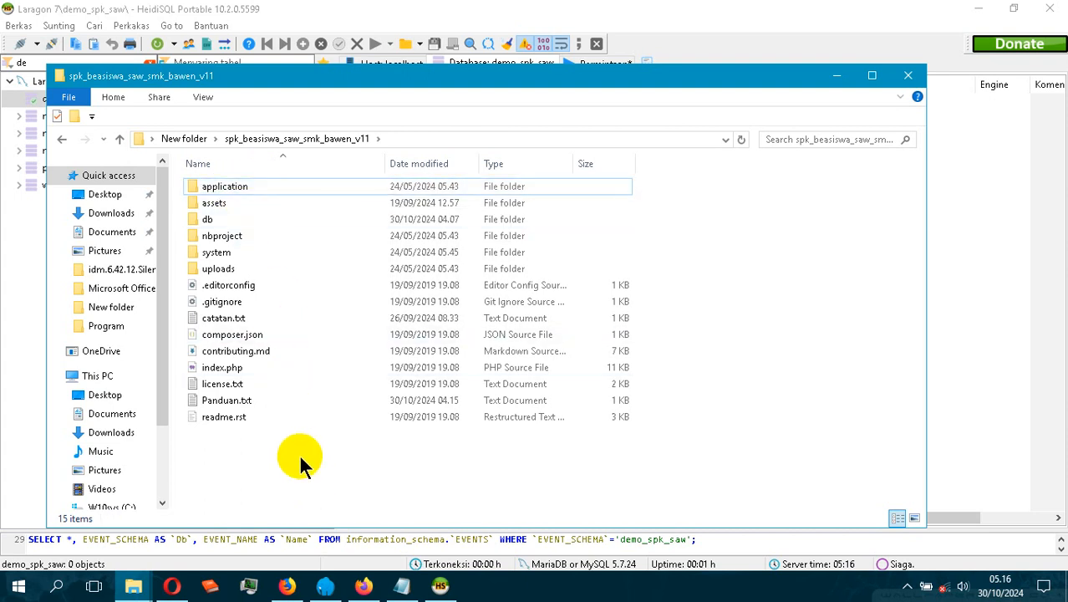
double_click(203, 191)
double_click(231, 209)
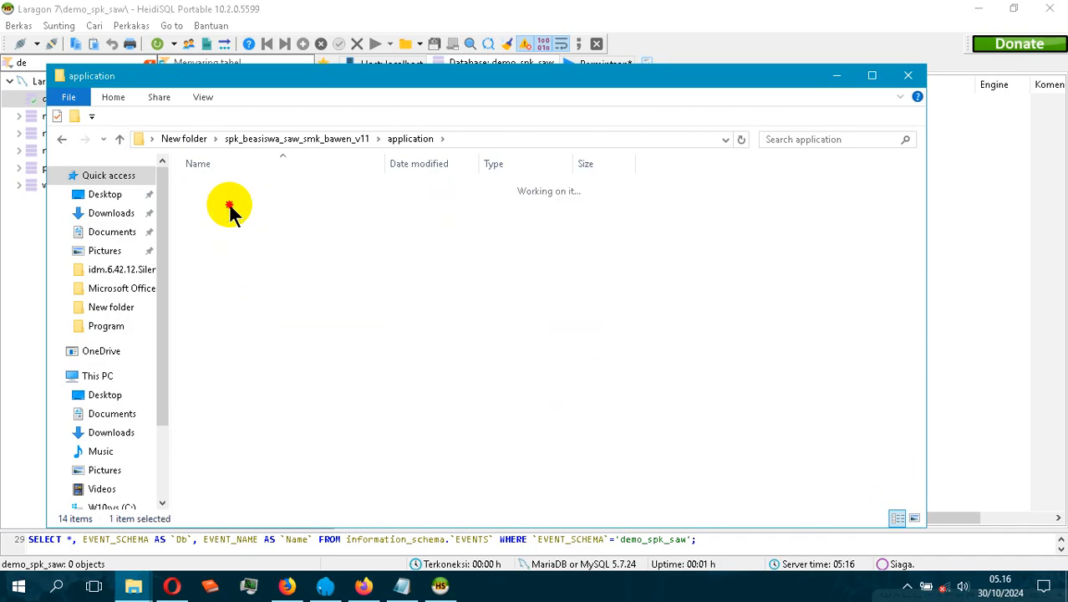
left_click(226, 236)
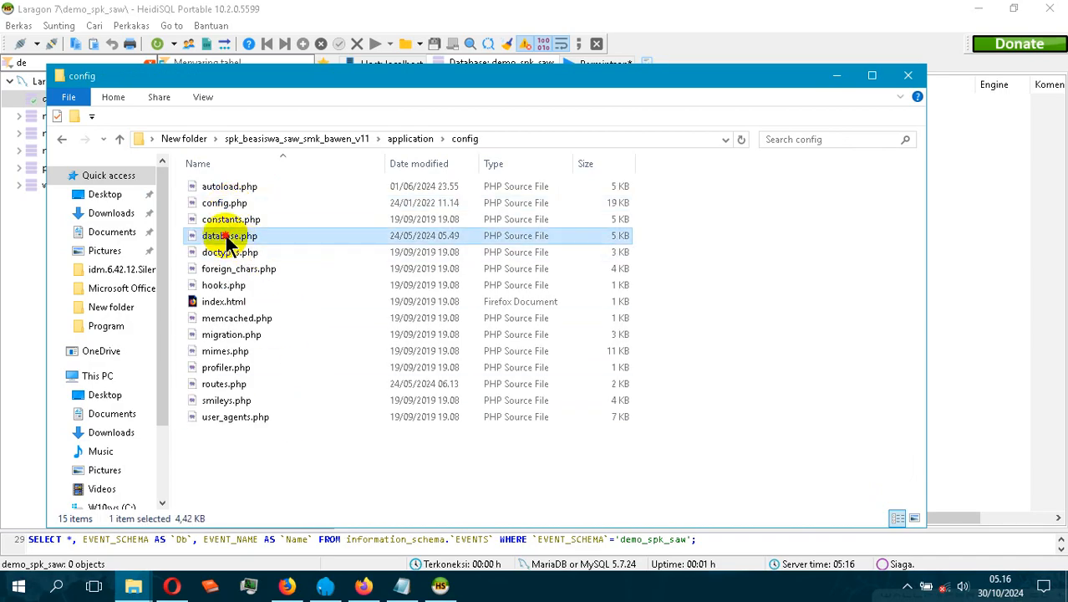
right_click(226, 236)
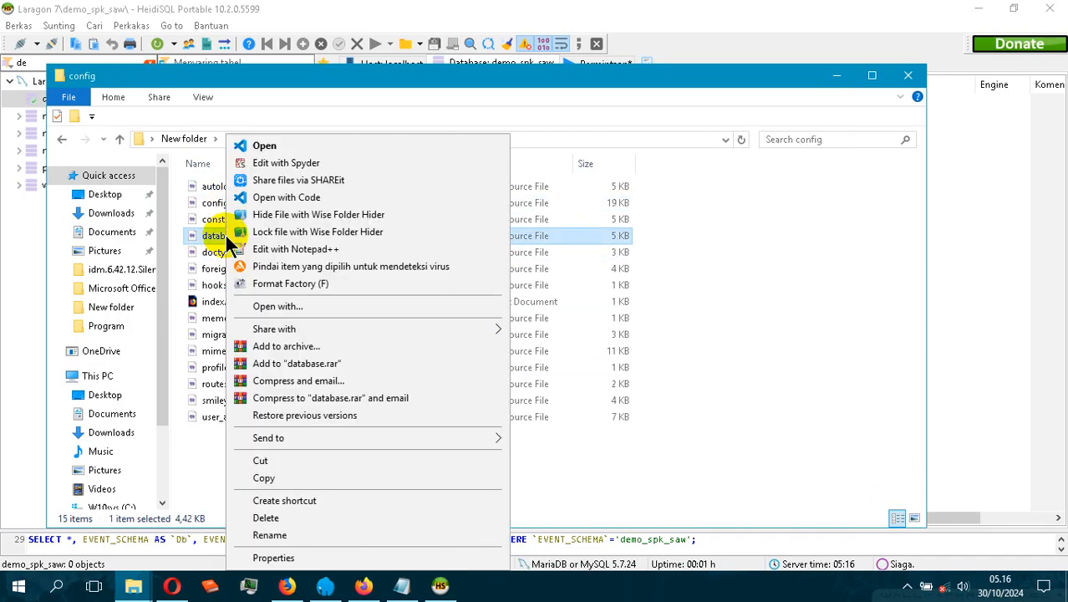
In Notepad++, set database.php's line-81 database value to 'demo_spk_saw', save, and close it.
left_click(295, 249)
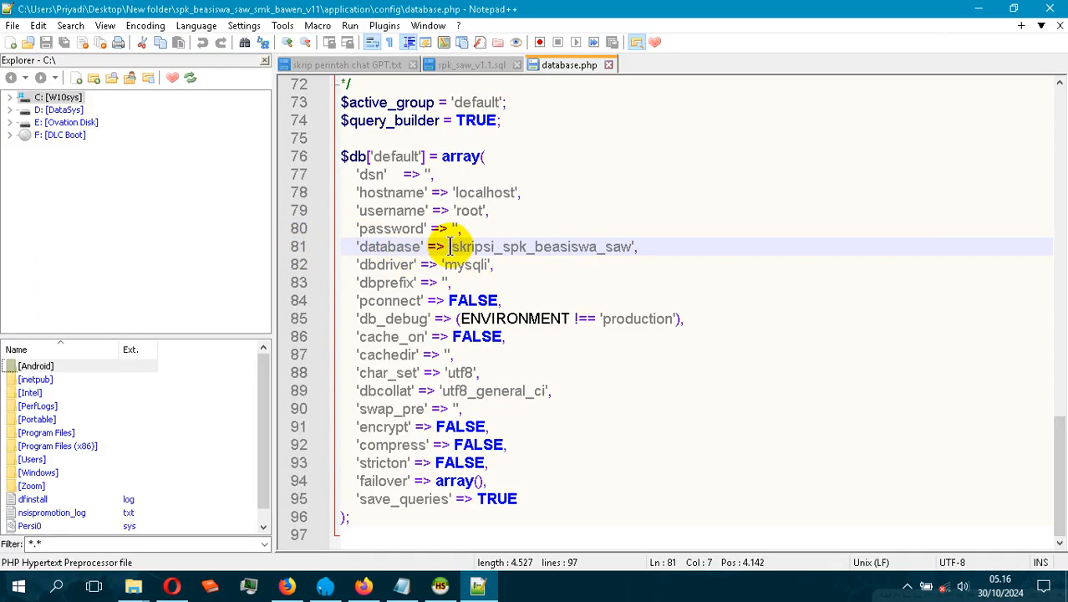
left_click_drag(451, 248, 633, 251)
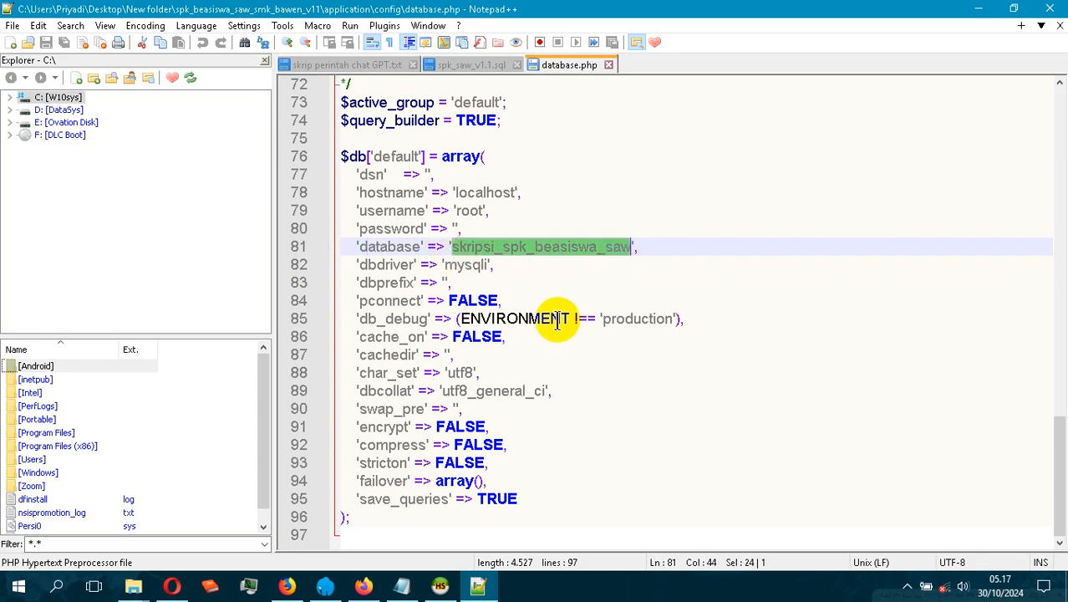
type("demo")
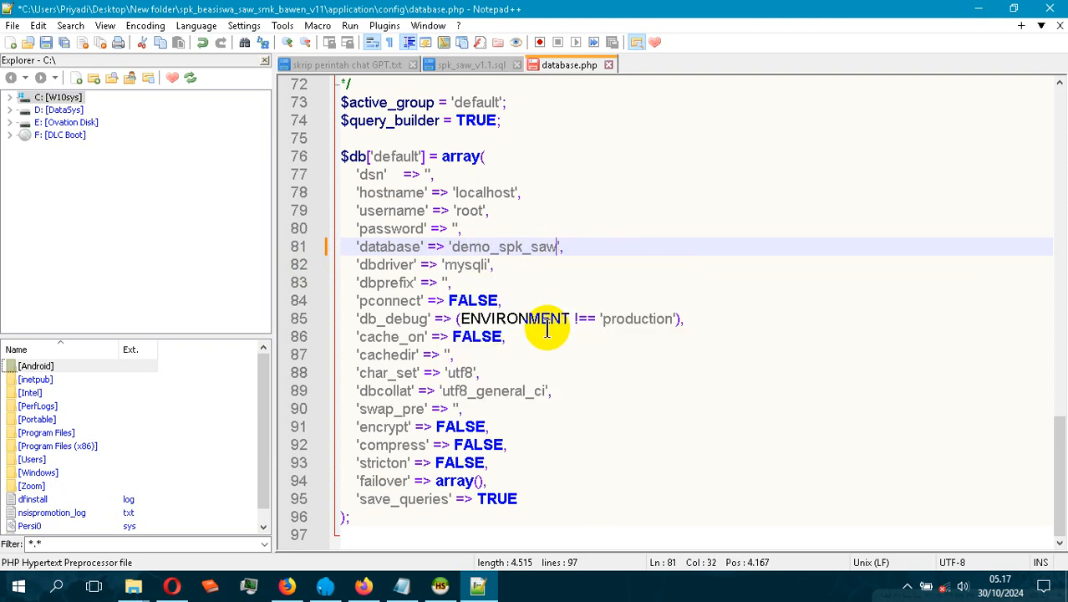
key("ctrl+s")
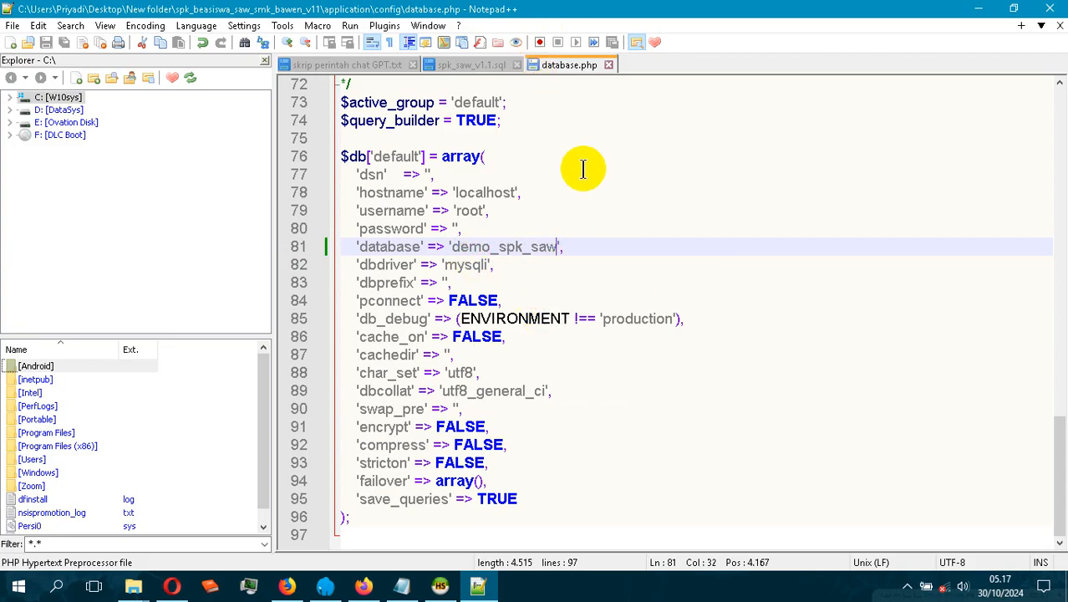
left_click(610, 65)
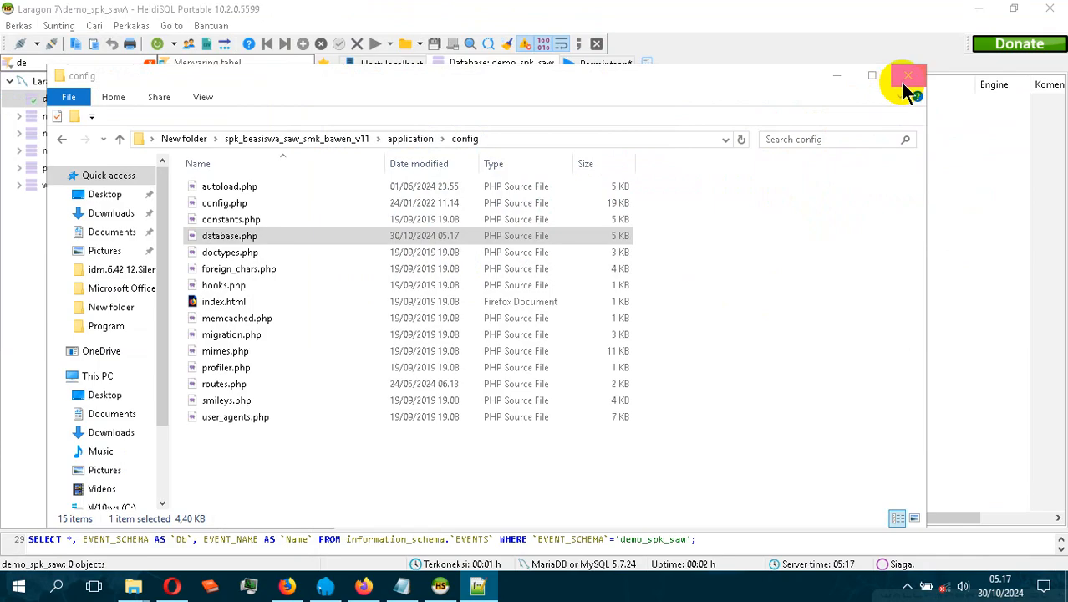
Open the project's db\spk_saw_v1.1.sql dump with Edit with Notepad++.
left_click(910, 79)
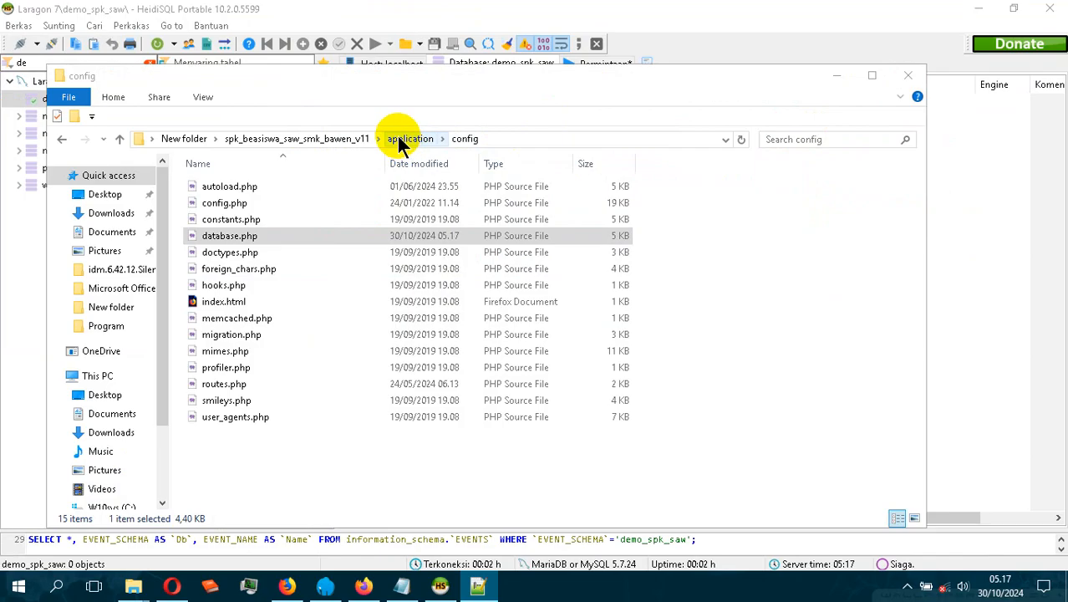
left_click(281, 140)
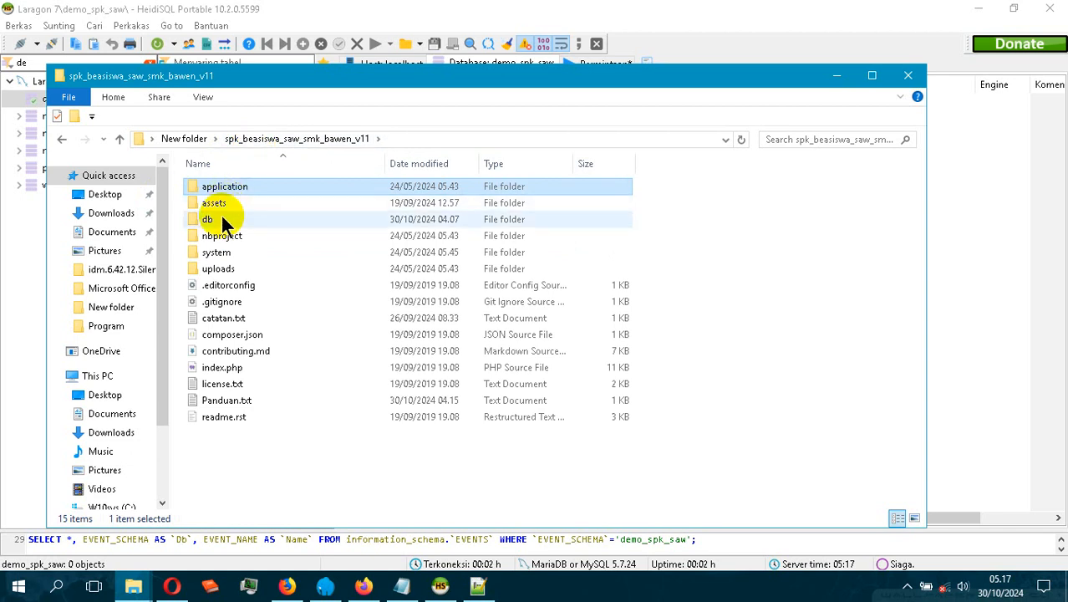
double_click(222, 220)
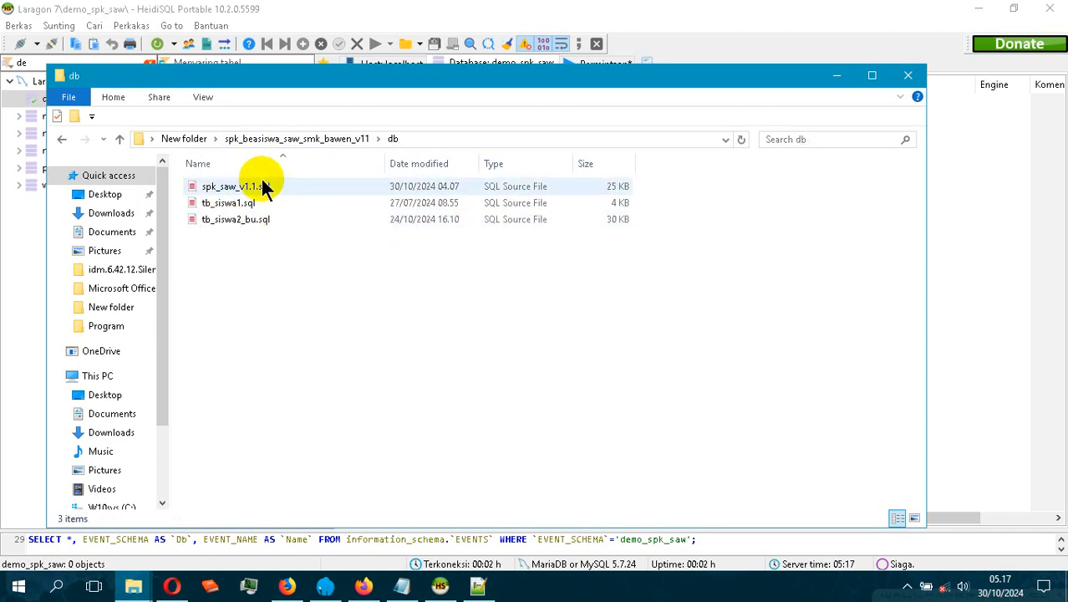
left_click(261, 193)
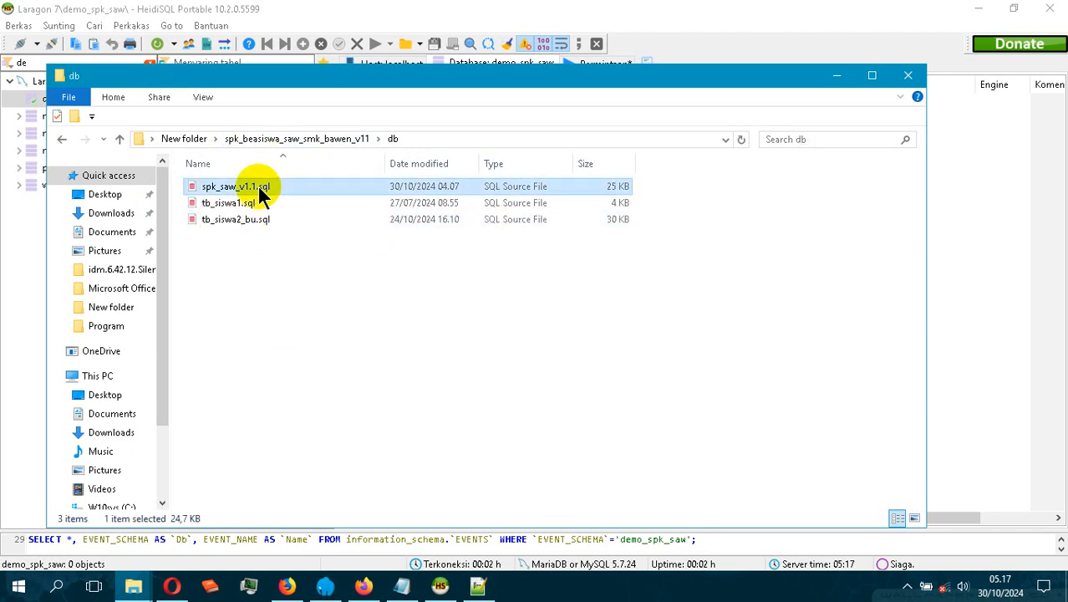
right_click(263, 194)
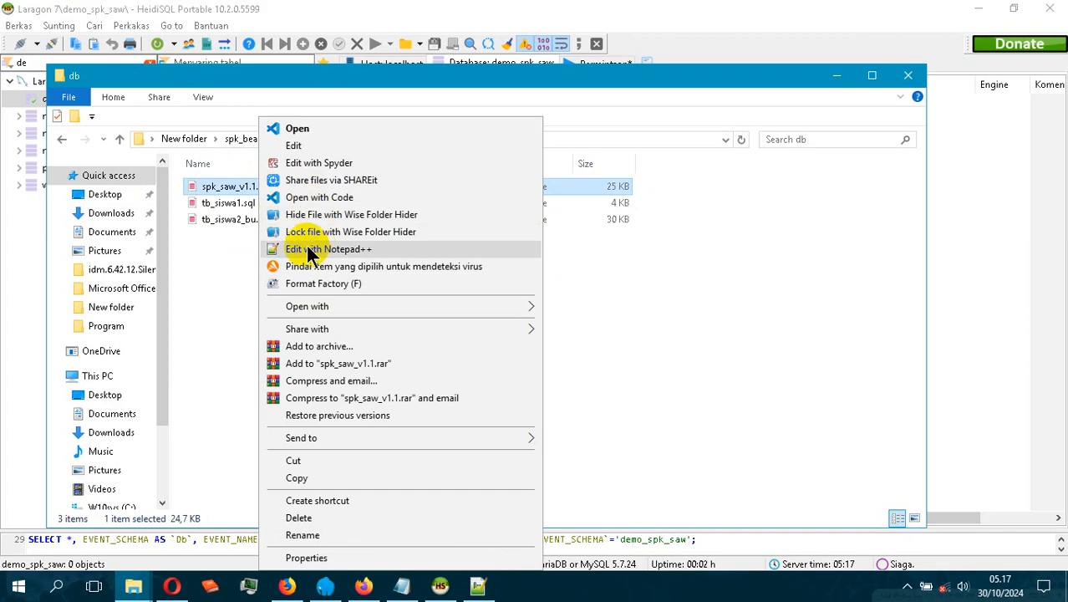
left_click(308, 247)
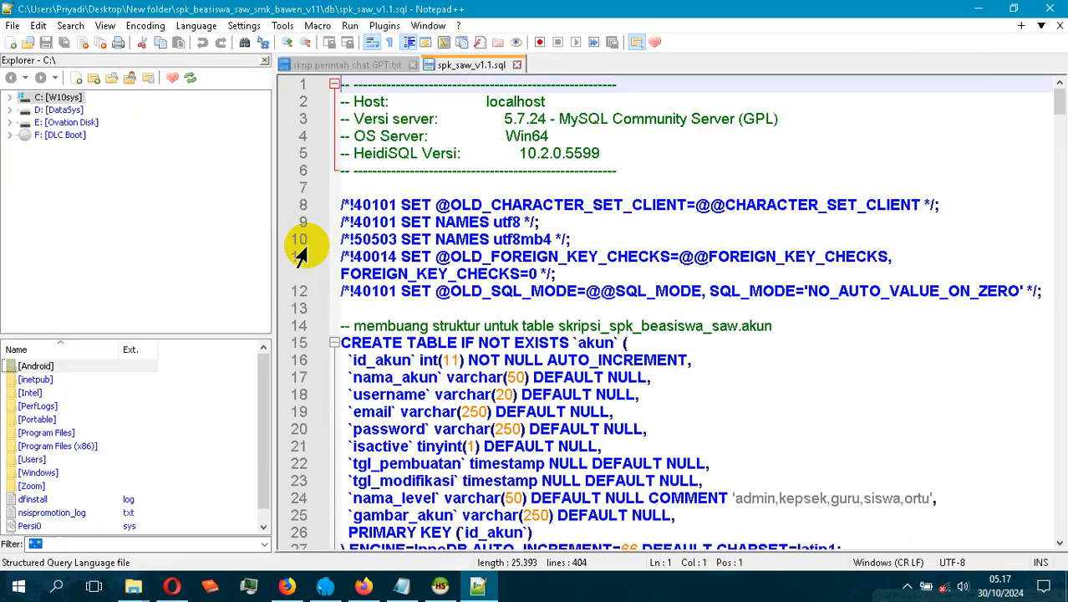
Select the entire spk_saw_v1.1.sql script and switch back to HeidiSQL.
left_click(513, 168)
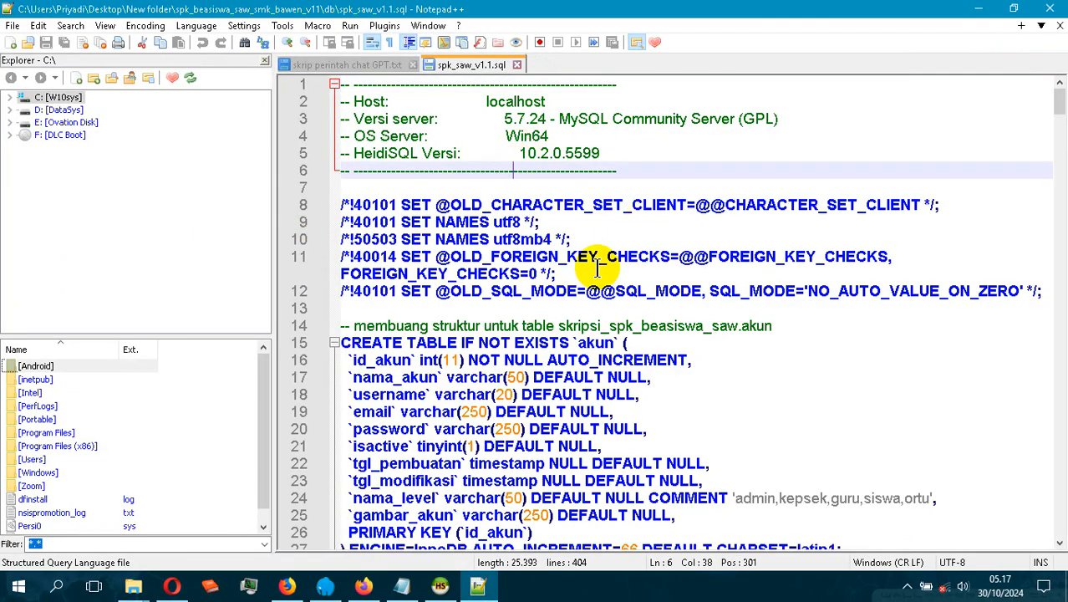
key("ctrl+a")
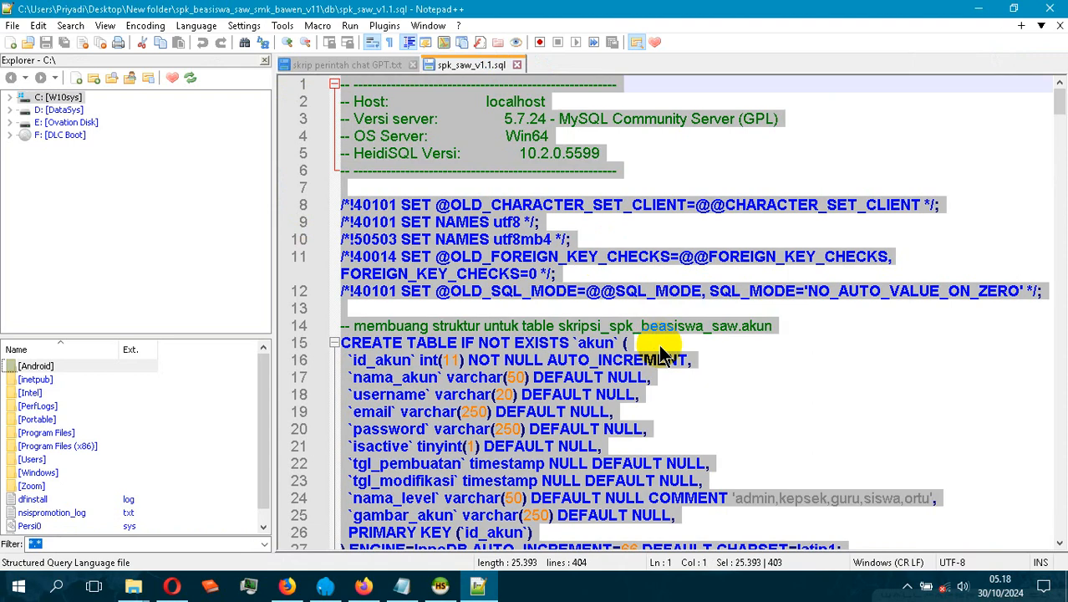
left_click(440, 586)
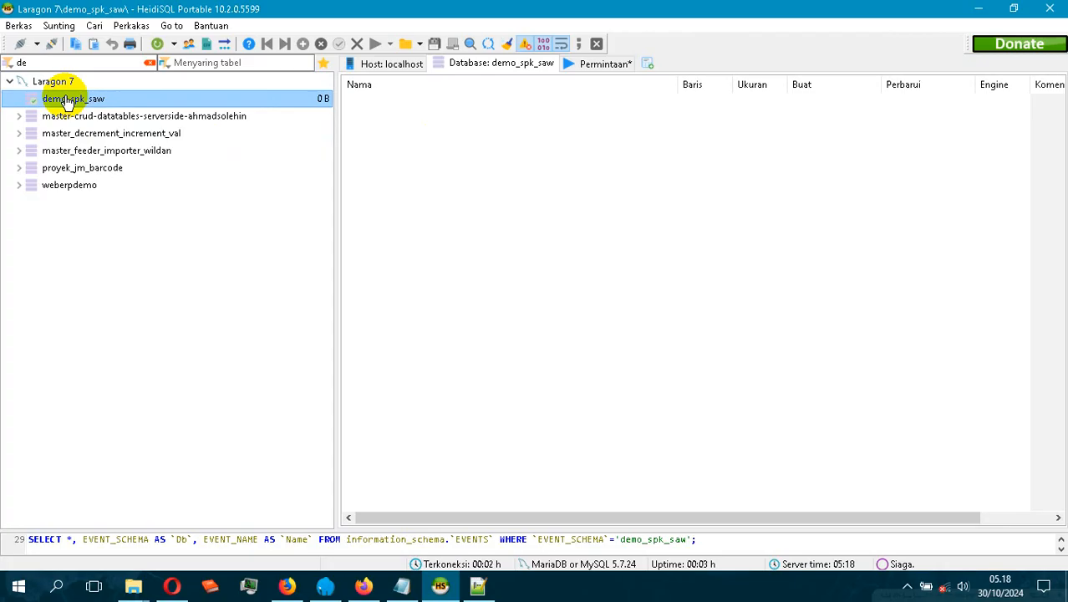
Replace the query editor's contents with the copied dump script and run it on demo_spk_saw.
left_click(596, 65)
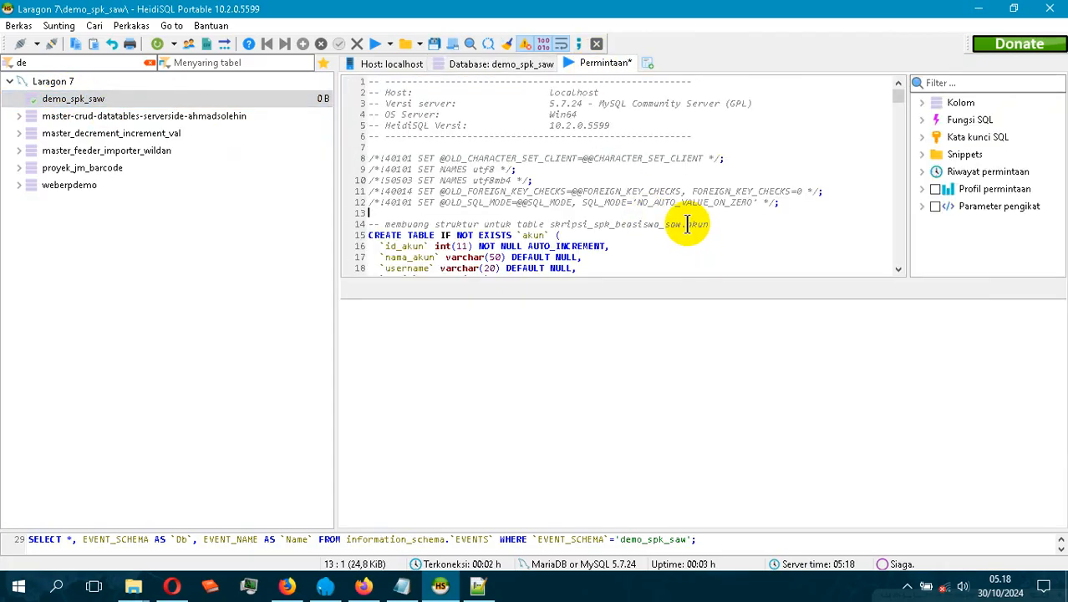
key("ctrl+a")
key("Delete")
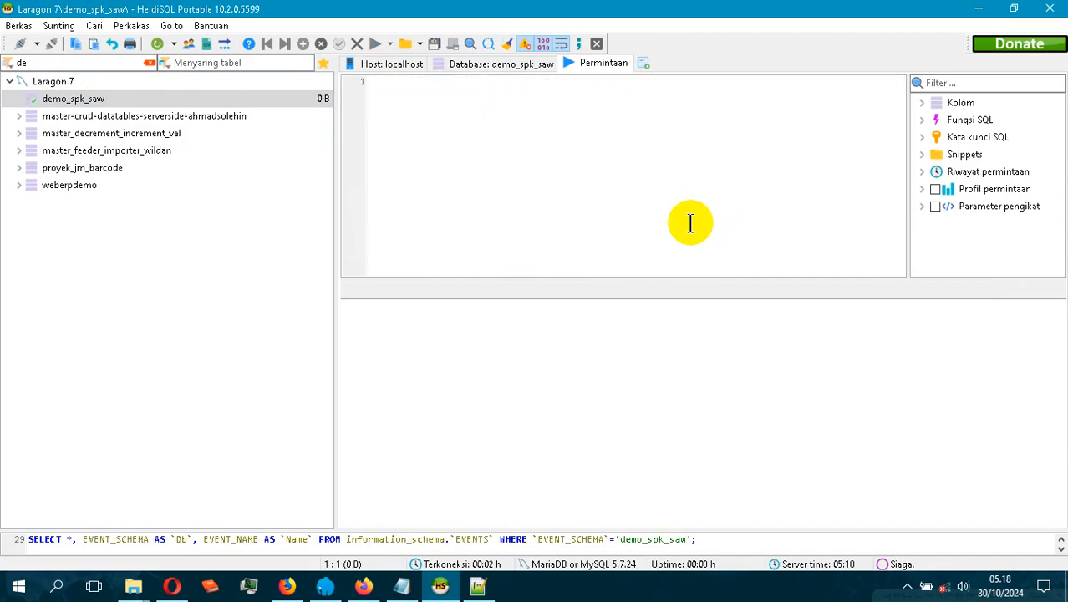
key("ctrl+v")
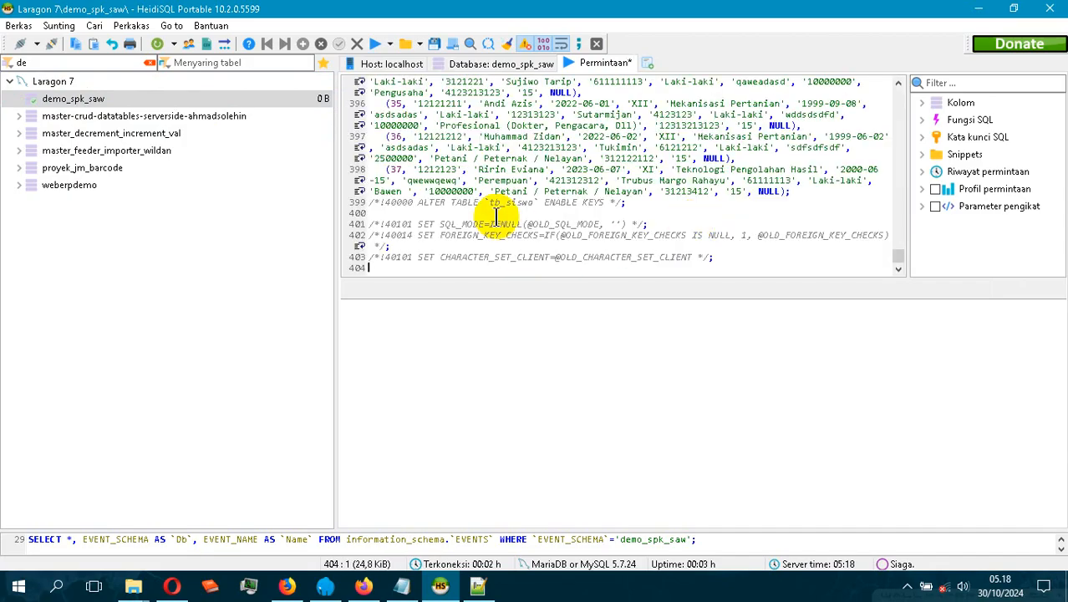
scroll(495, 205, "up", 20)
scroll(493, 184, "up", 3)
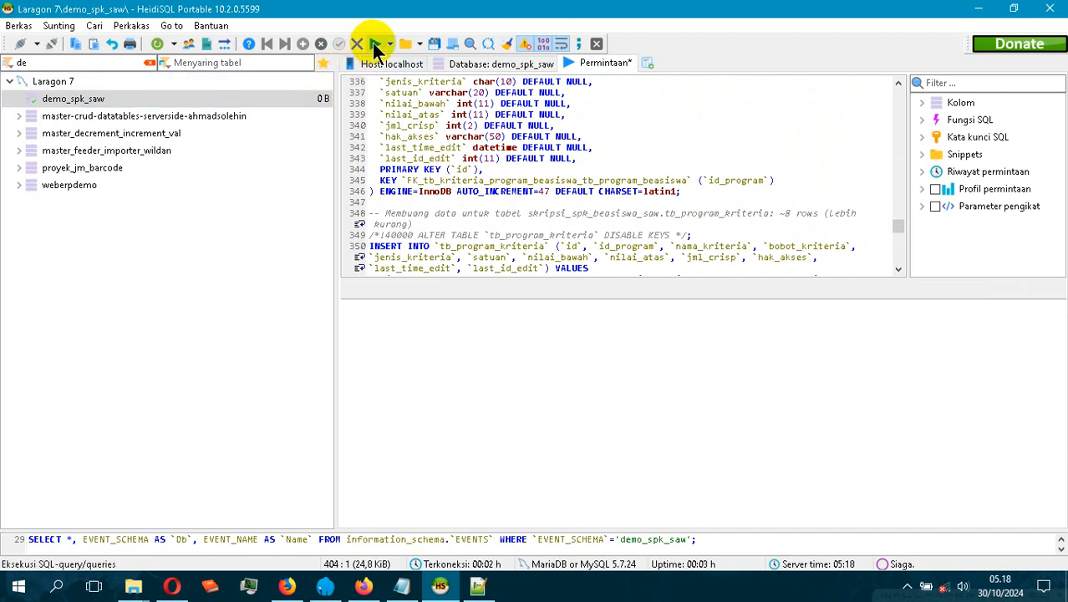
left_click(374, 48)
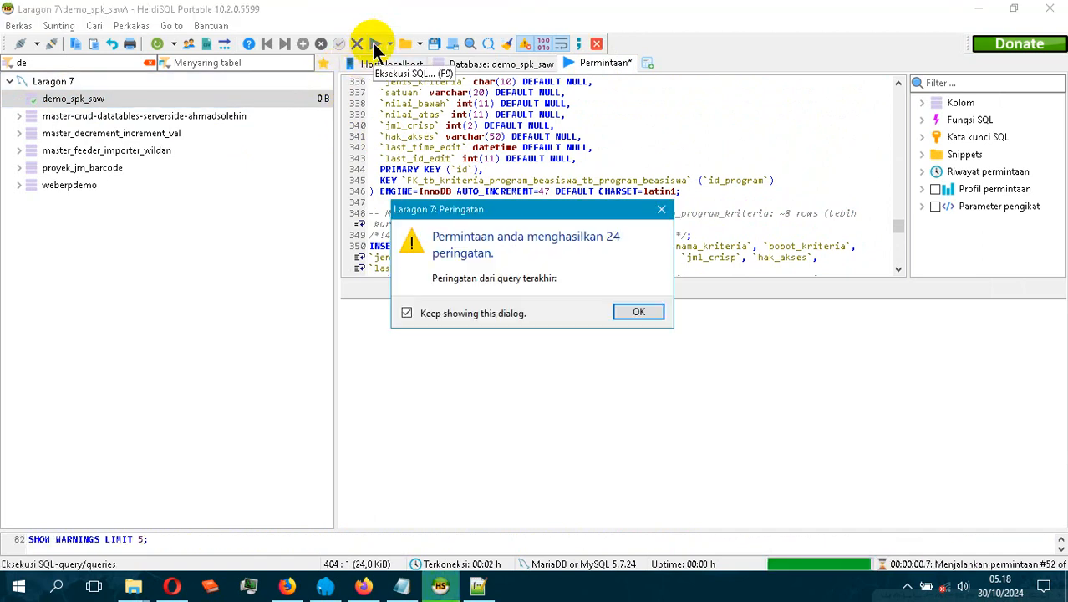
left_click(637, 312)
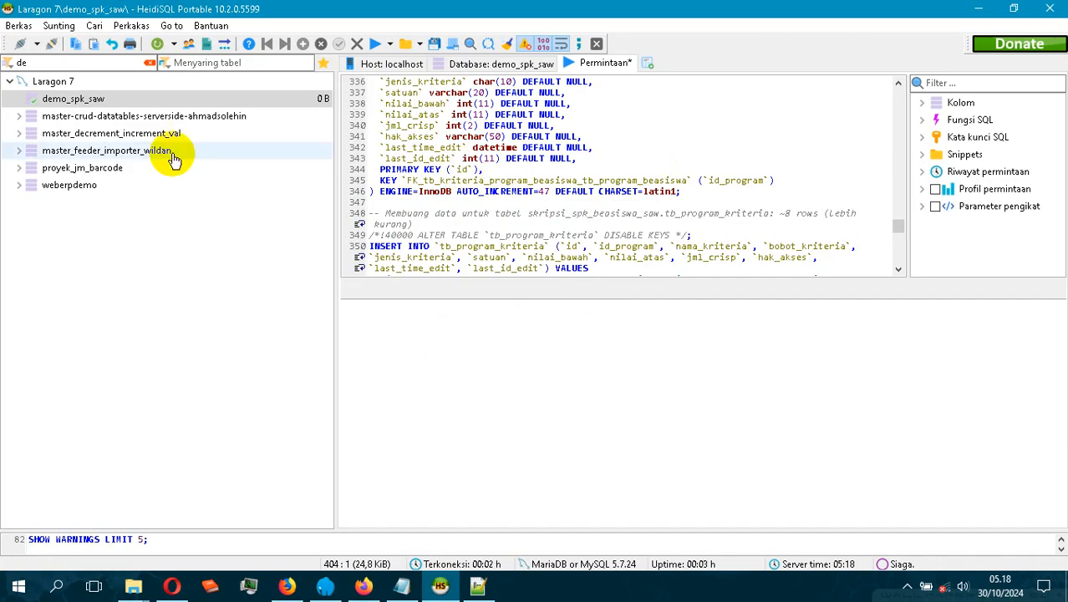
Refresh the server to list demo_spk_saw's 11 imported tables, then return to Panduan.txt.
left_click(38, 102)
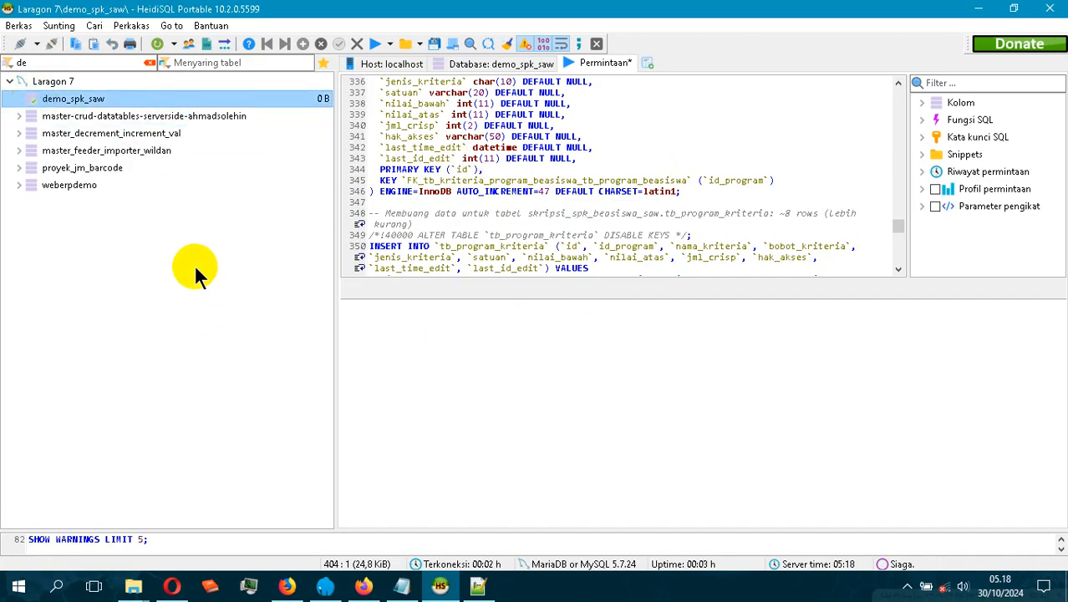
left_click(160, 47)
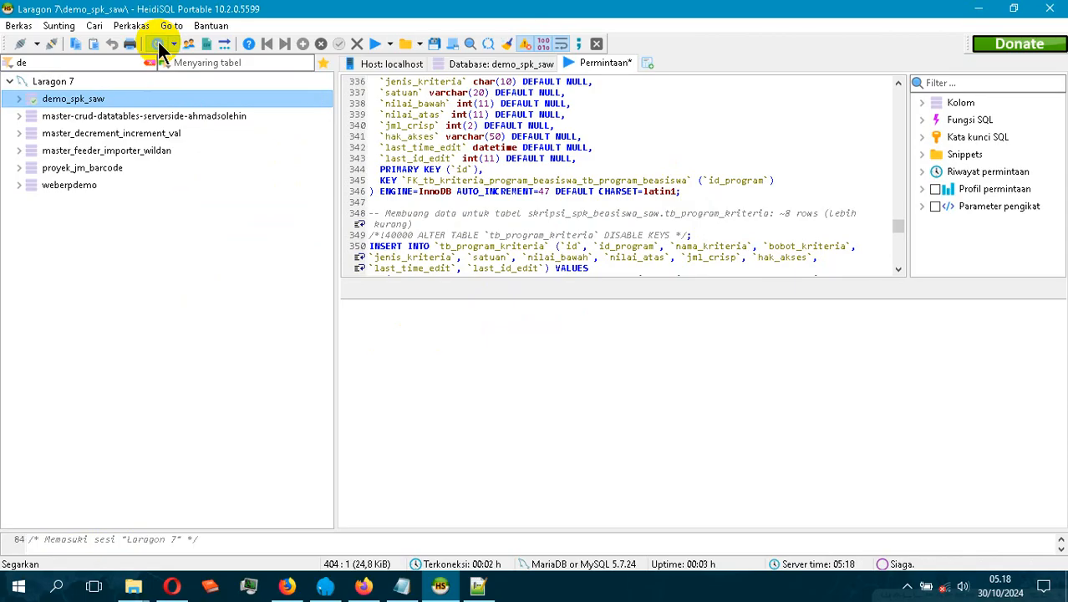
left_click(19, 99)
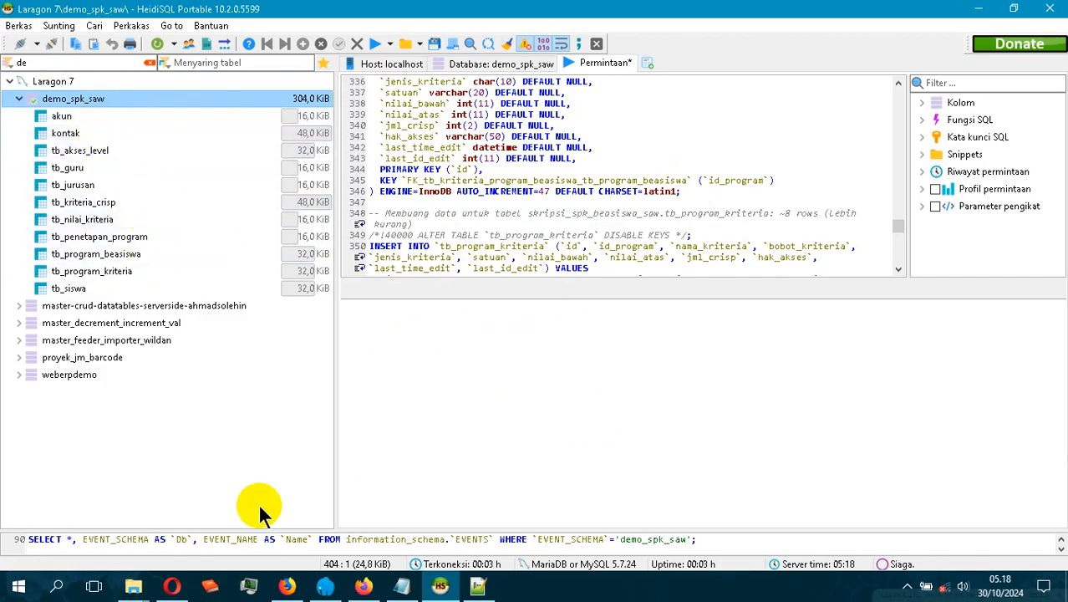
left_click(413, 589)
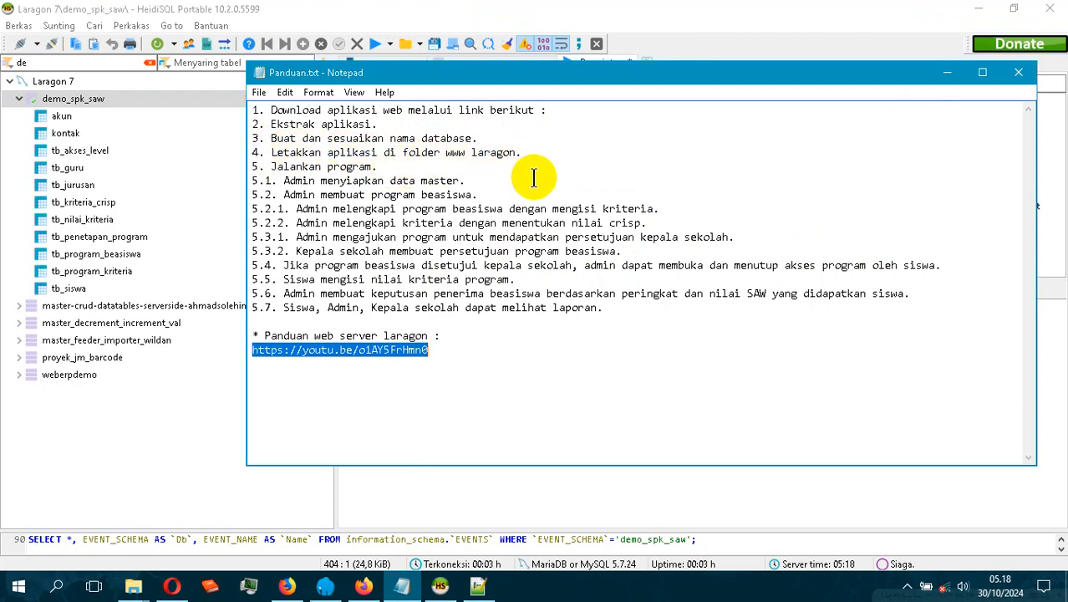
Open Laragon's www root folder in Explorer and enter the empty demo folder.
left_click(326, 587)
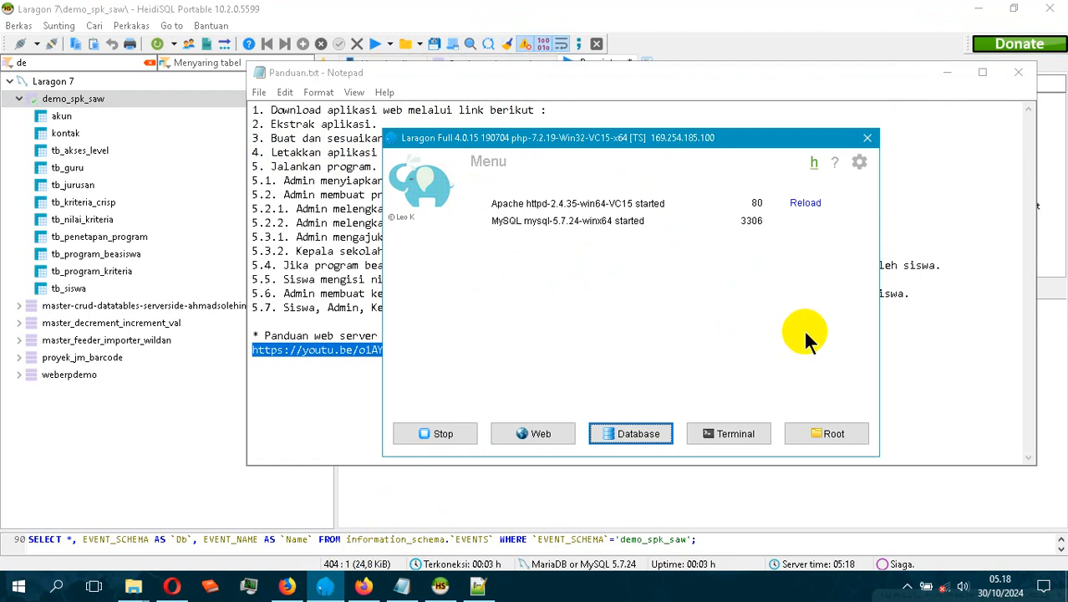
left_click(815, 435)
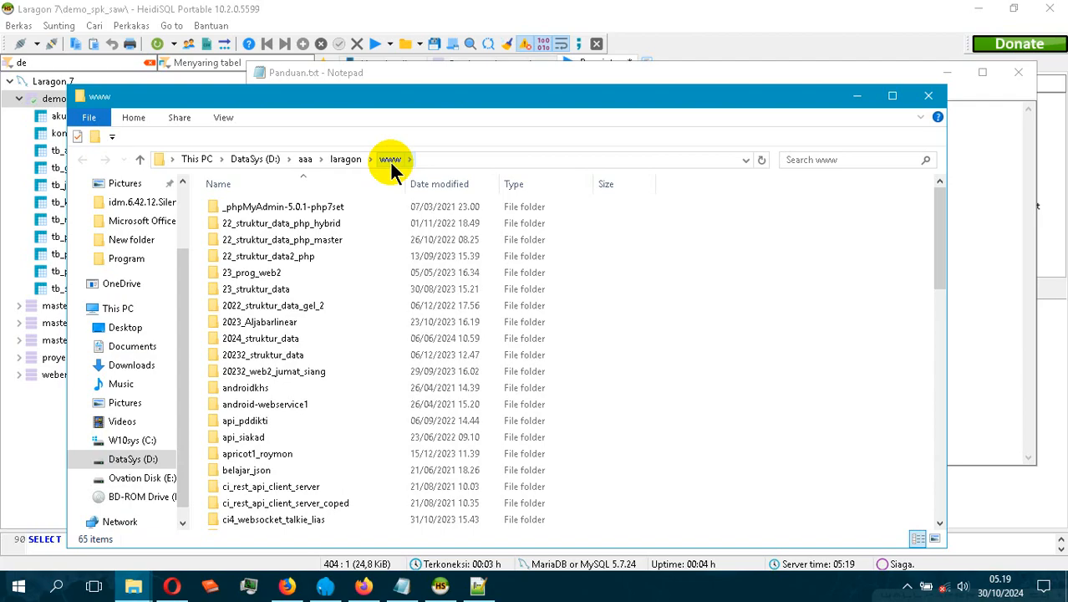
scroll(358, 382, "down", 2)
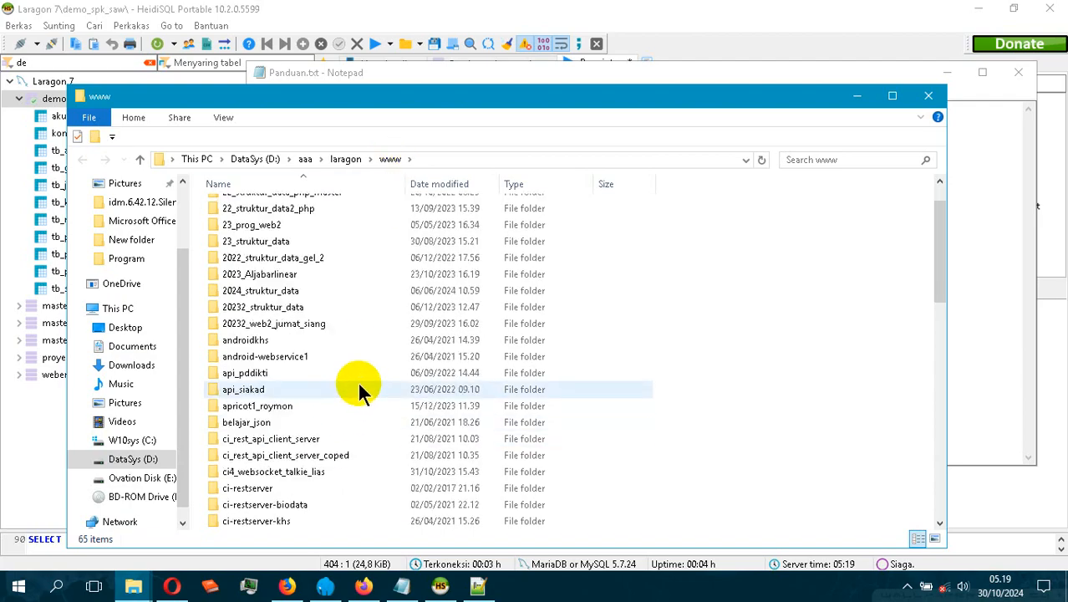
scroll(368, 393, "down", 4)
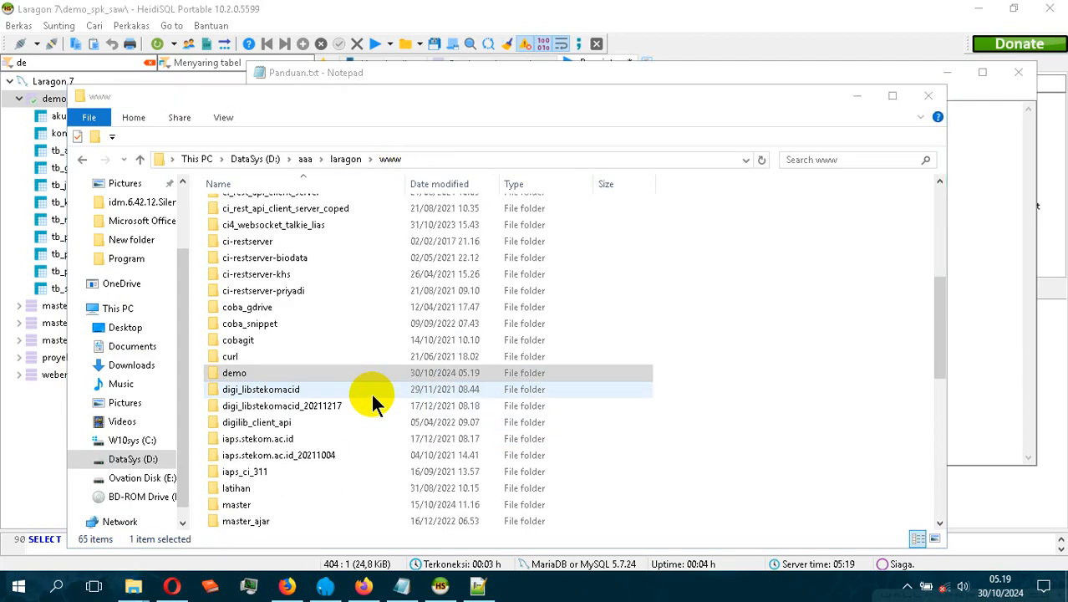
left_click(238, 378)
double_click(239, 374)
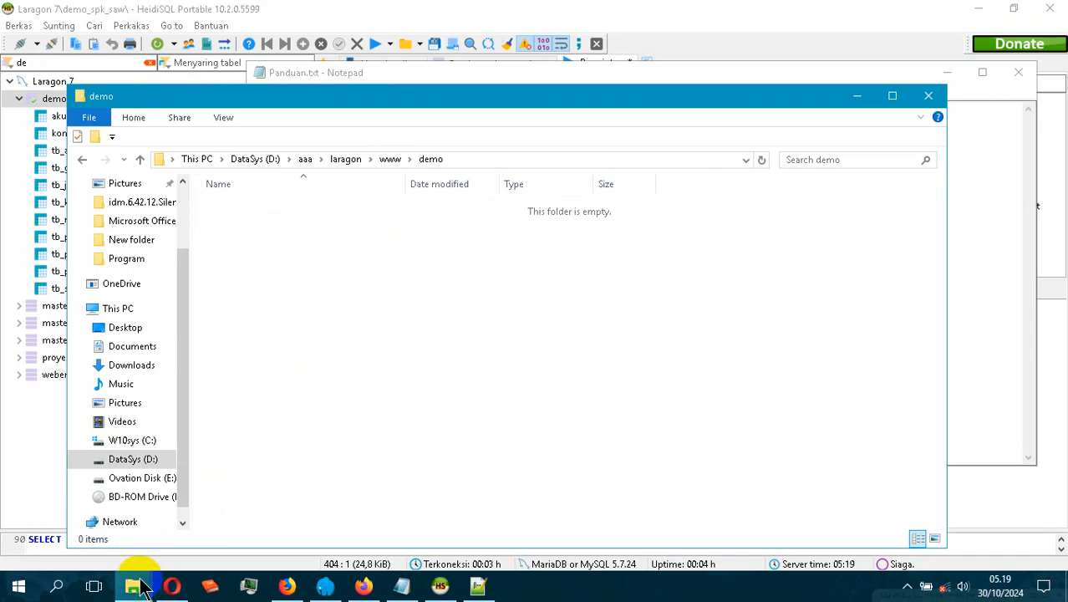
Close the spk_saw_v1.1.sql file in the editor and bring the db folder window forward.
mouse_move(136, 583)
left_click(281, 517)
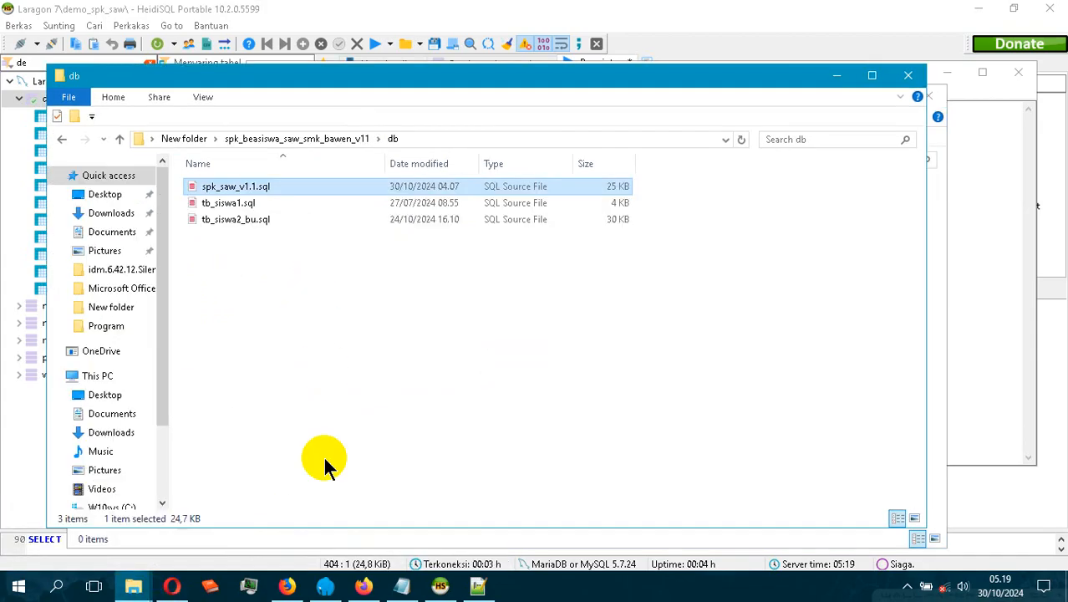
left_click(475, 586)
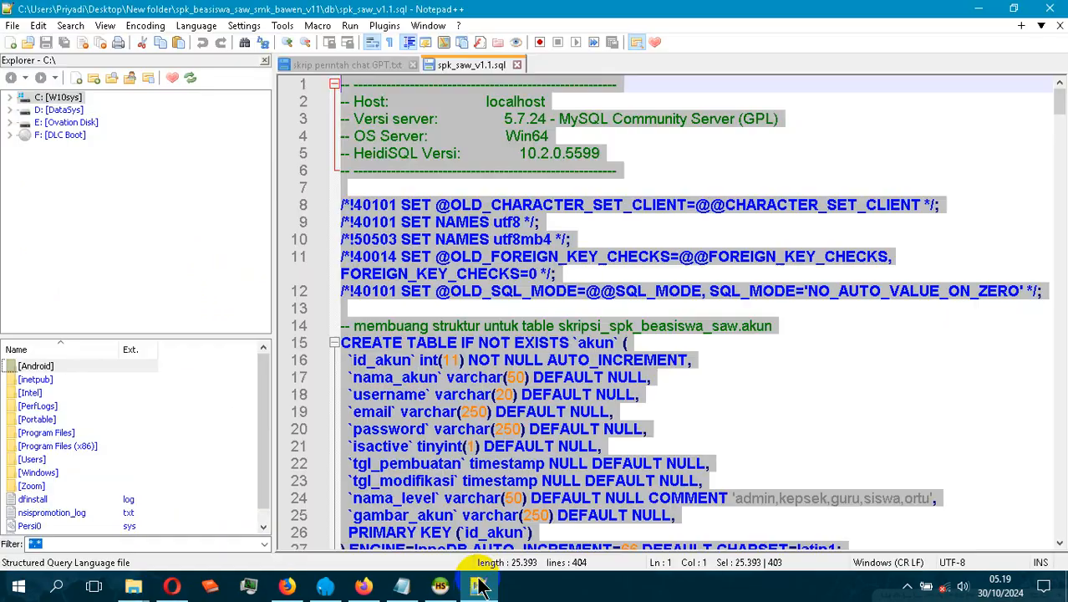
left_click(518, 65)
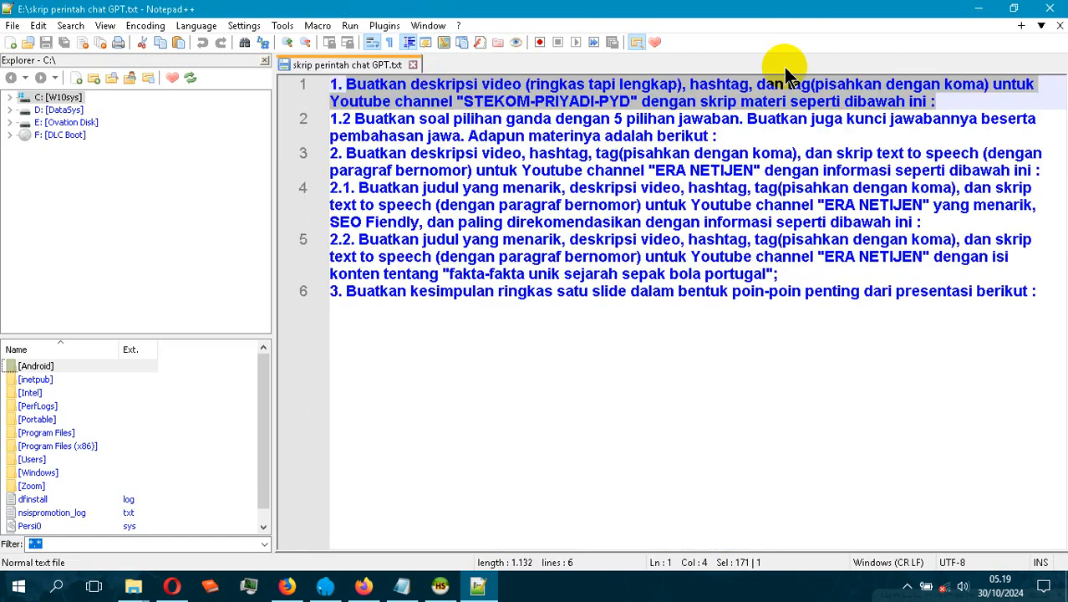
left_click(979, 9)
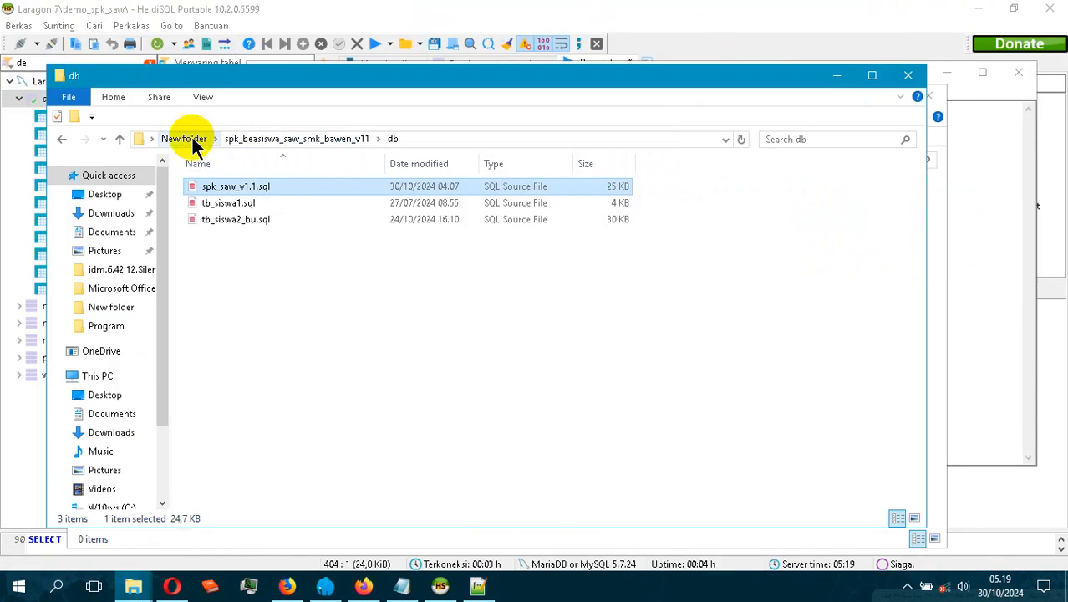
Copy the spk_beasiswa_saw_smk_bawen_v11 folder from New folder and paste it into www\demo.
left_click(184, 139)
right_click(220, 224)
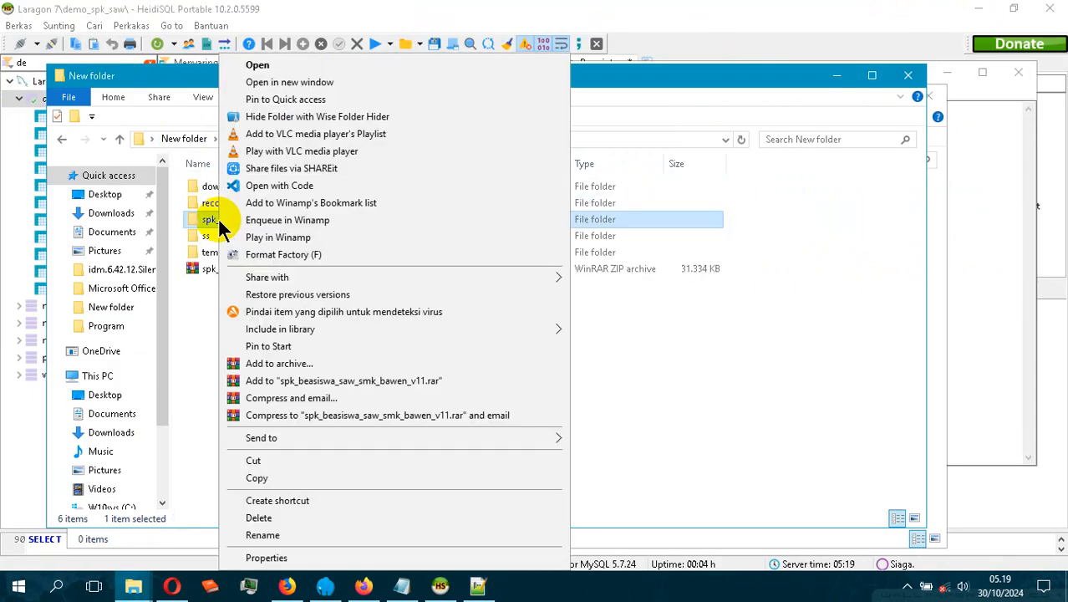
left_click(256, 478)
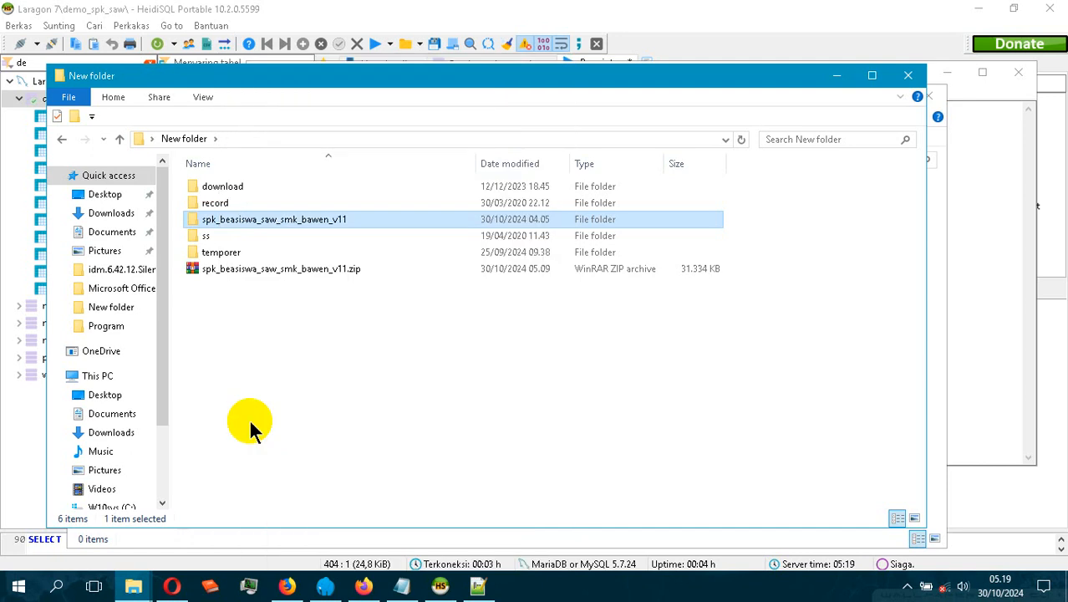
mouse_move(148, 592)
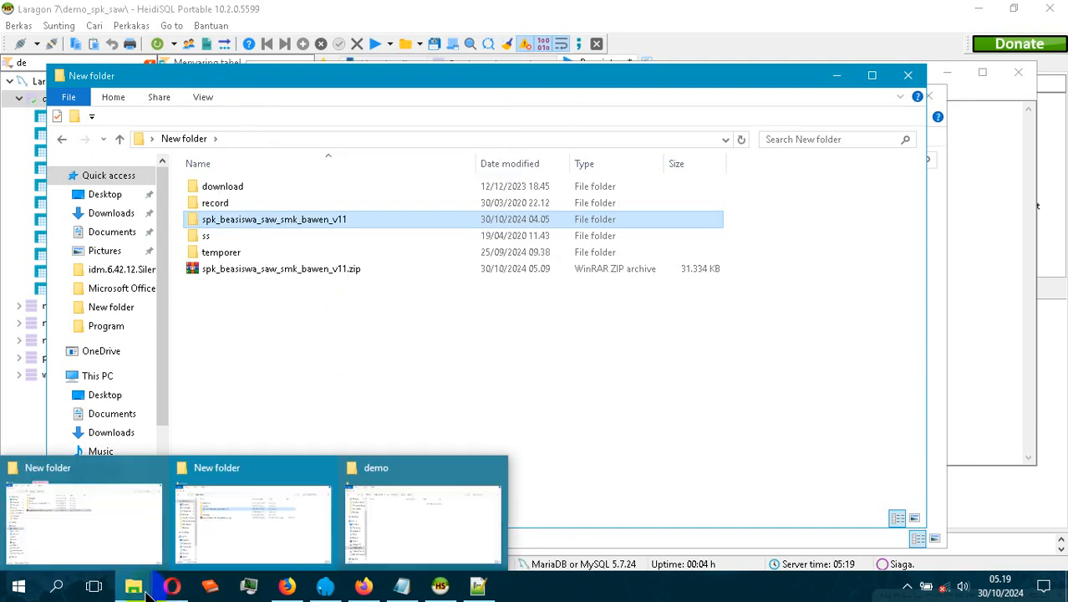
left_click(387, 532)
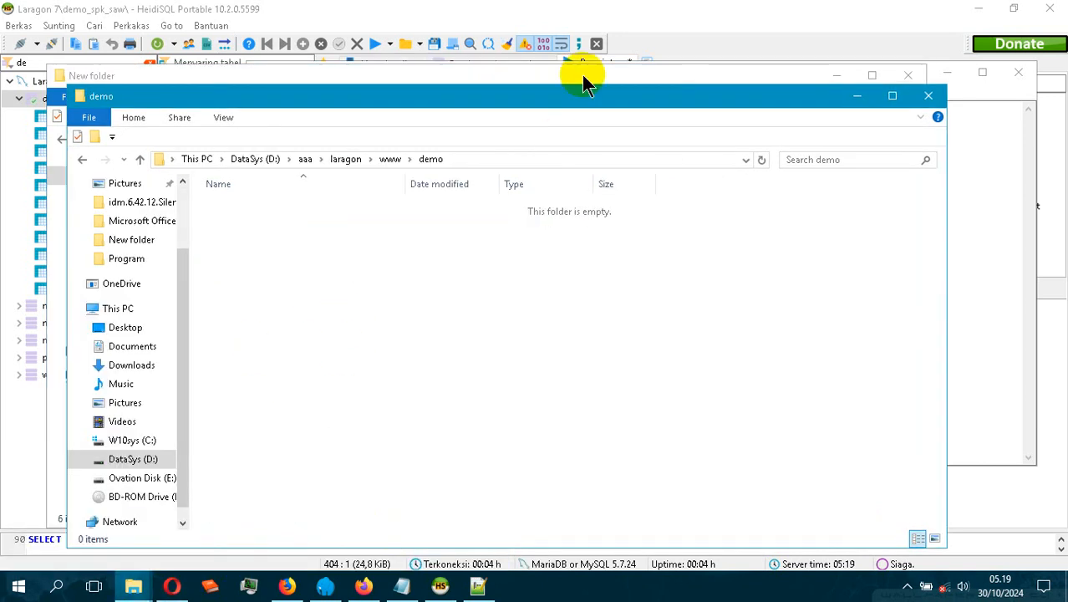
right_click(312, 258)
left_click(350, 370)
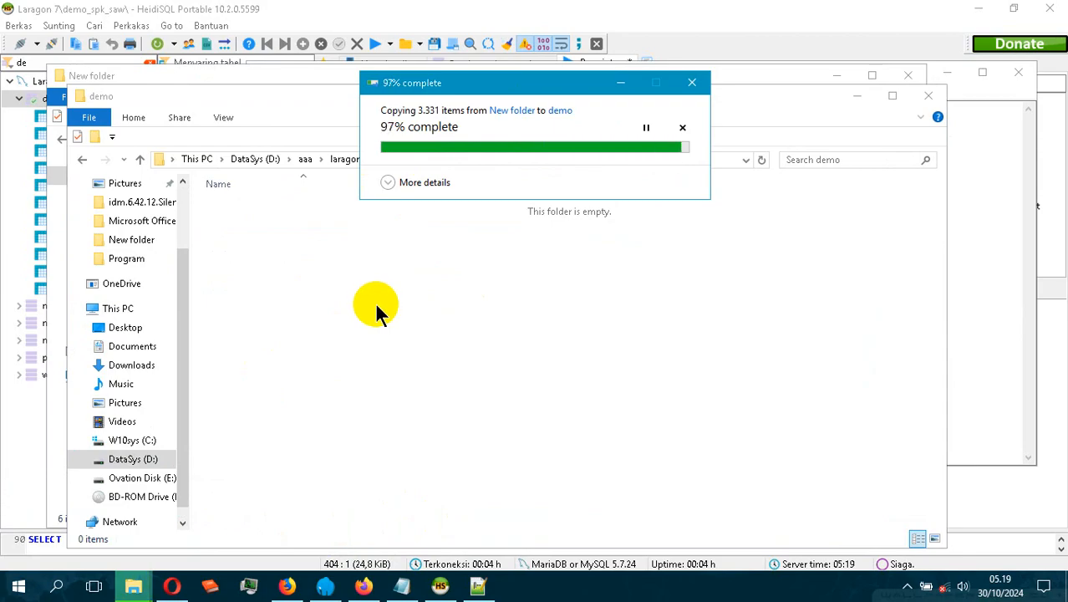
left_click(465, 328)
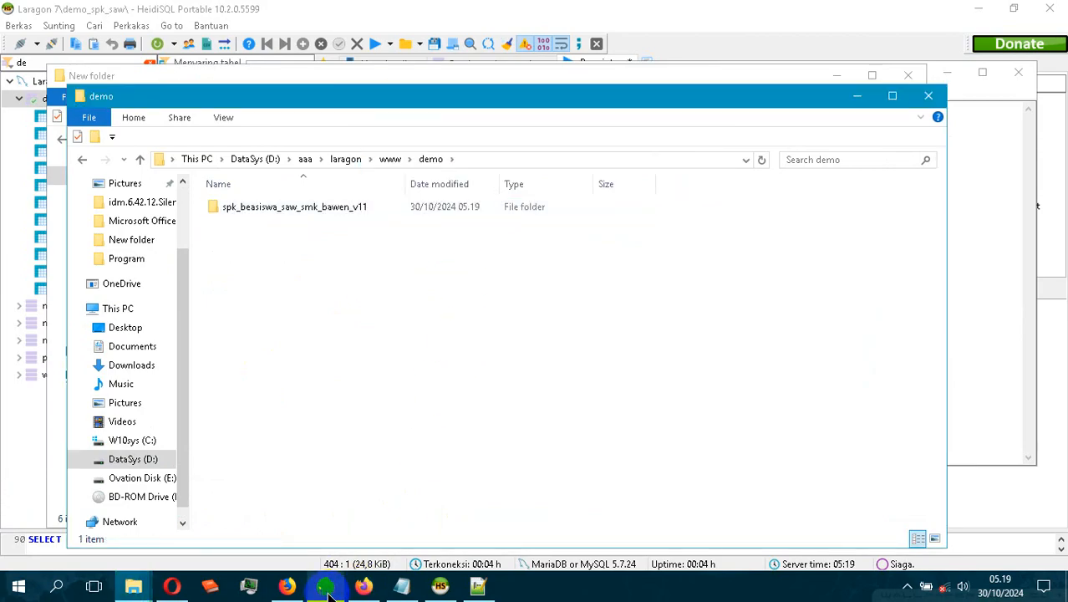
left_click(402, 587)
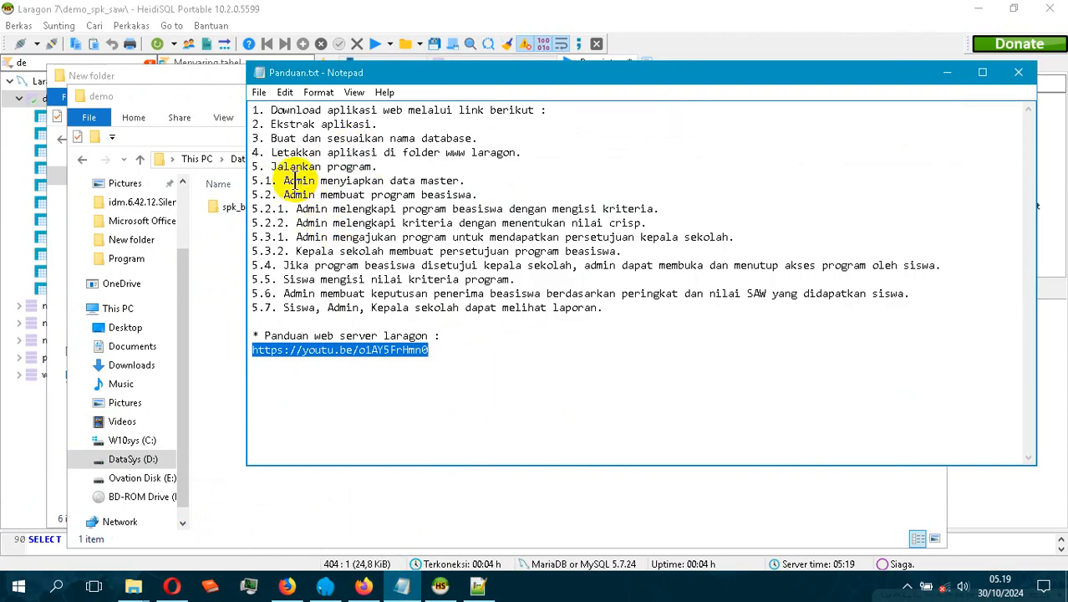
Open localhost in Firefox from Laragon's Web button and close the extra tabs.
left_click(330, 592)
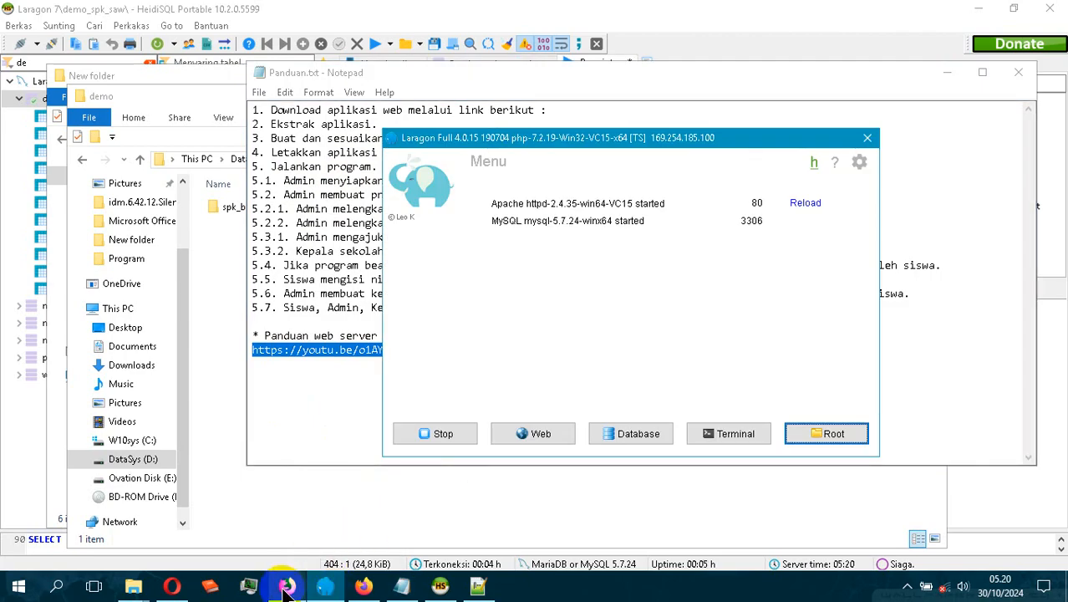
mouse_move(287, 588)
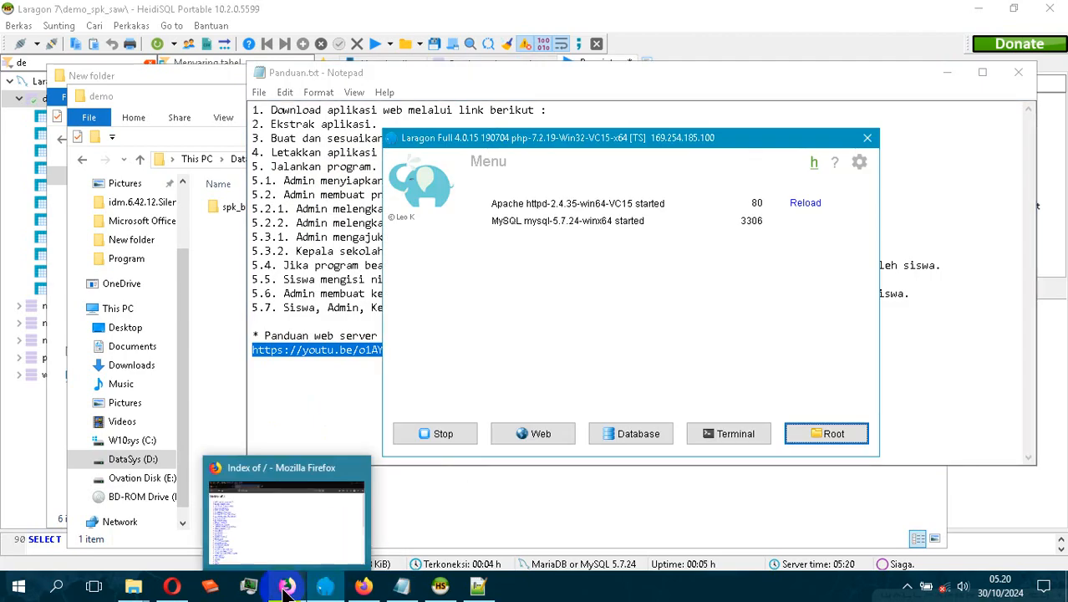
left_click(556, 433)
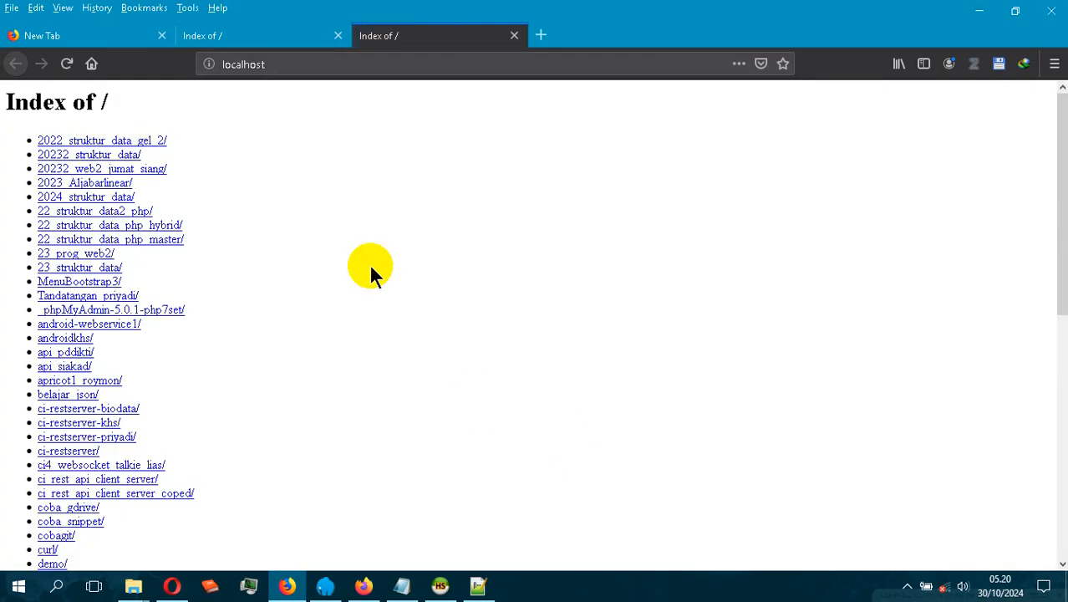
left_click(264, 65)
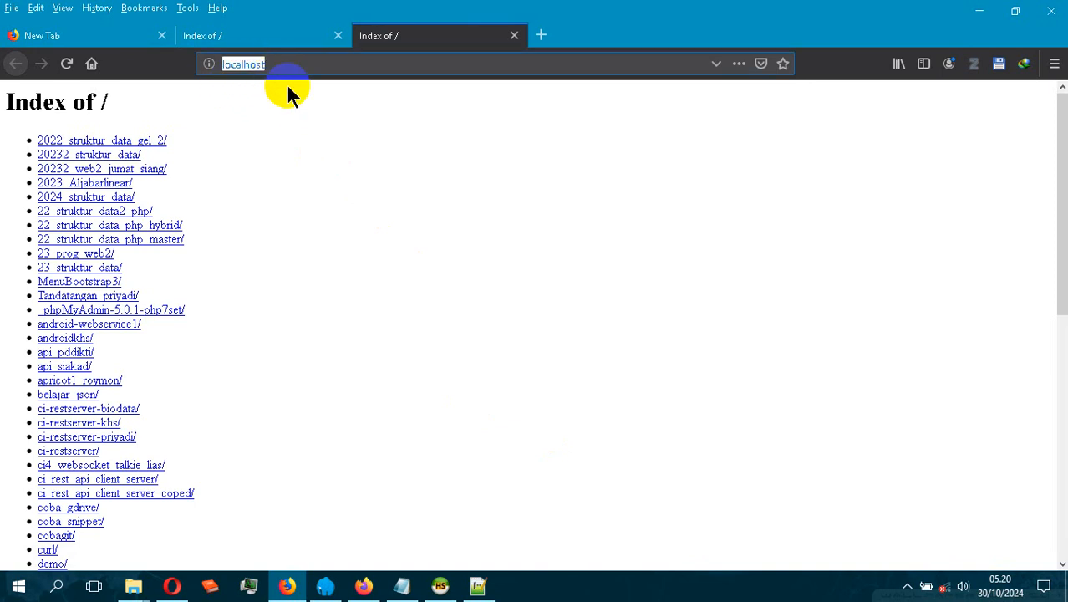
left_click(337, 36)
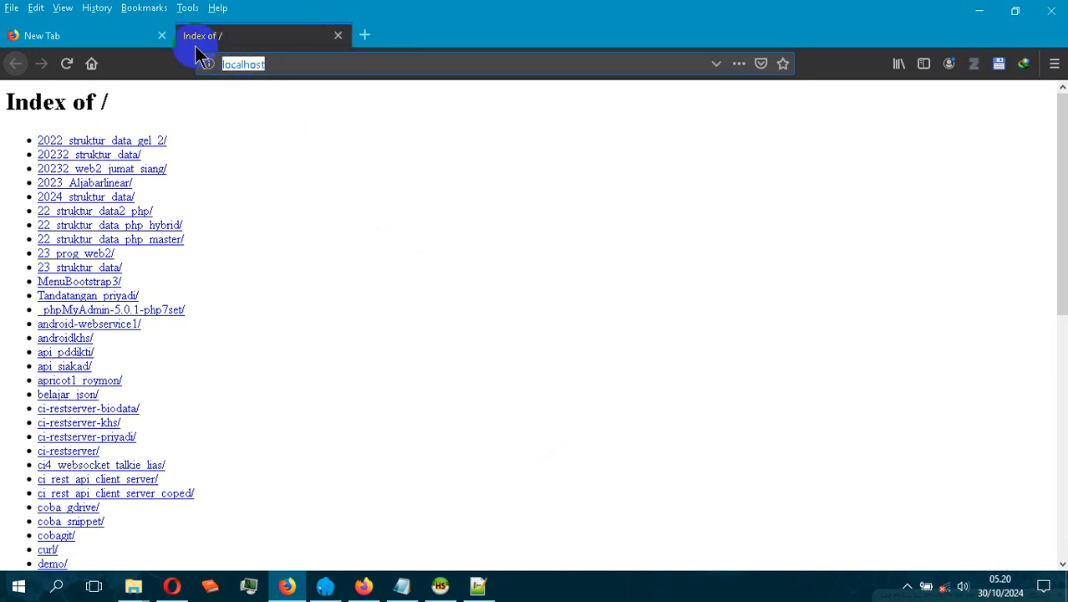
left_click(162, 36)
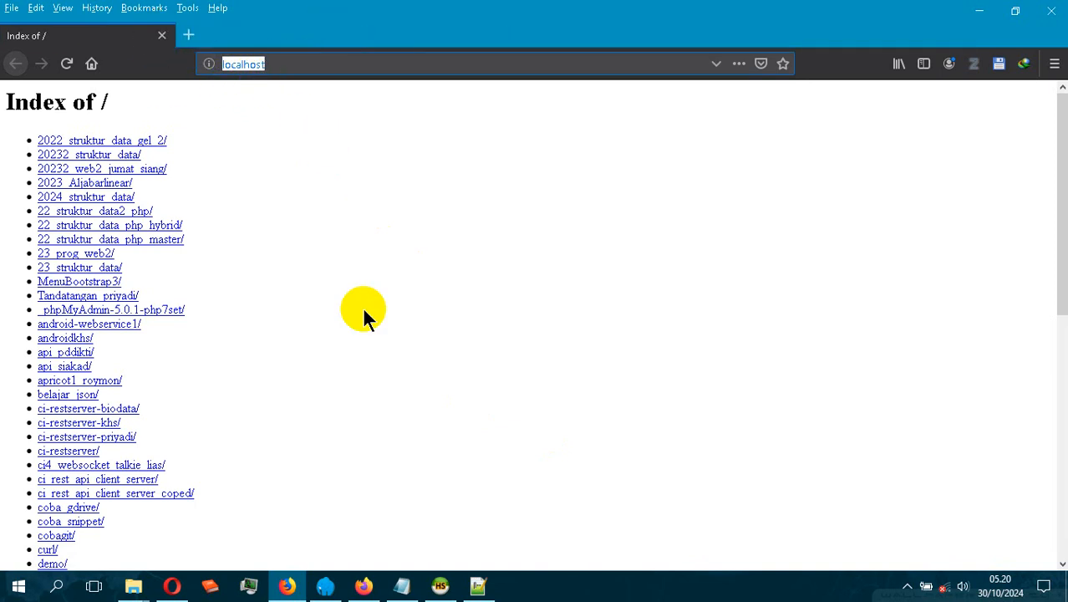
Open the demo/ folder listing from the localhost index.
scroll(363, 311, "down", 4)
scroll(366, 311, "down", 1)
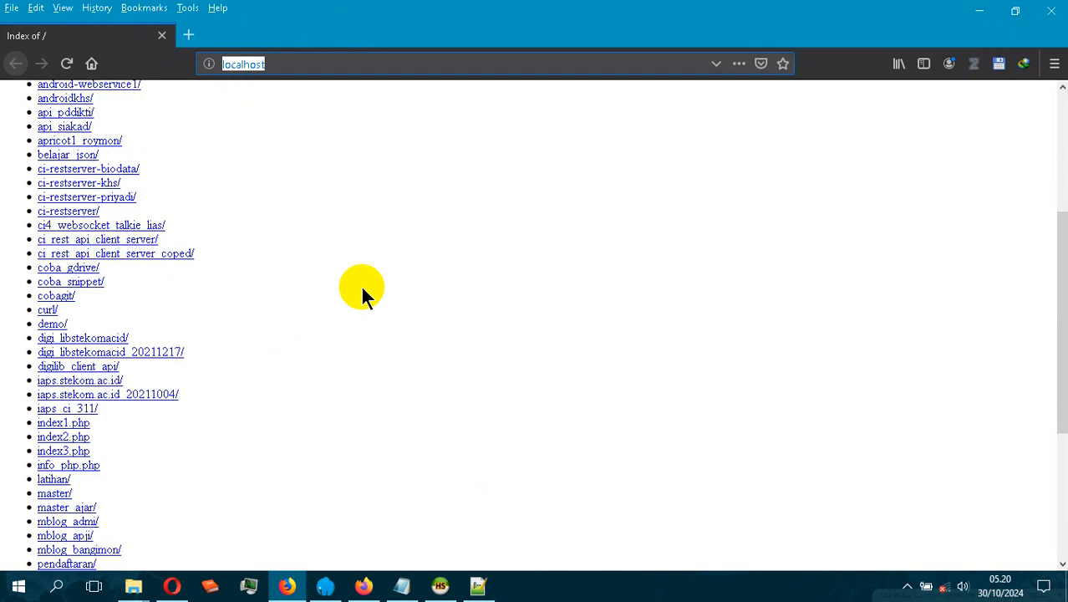
scroll(219, 355, "down", 4)
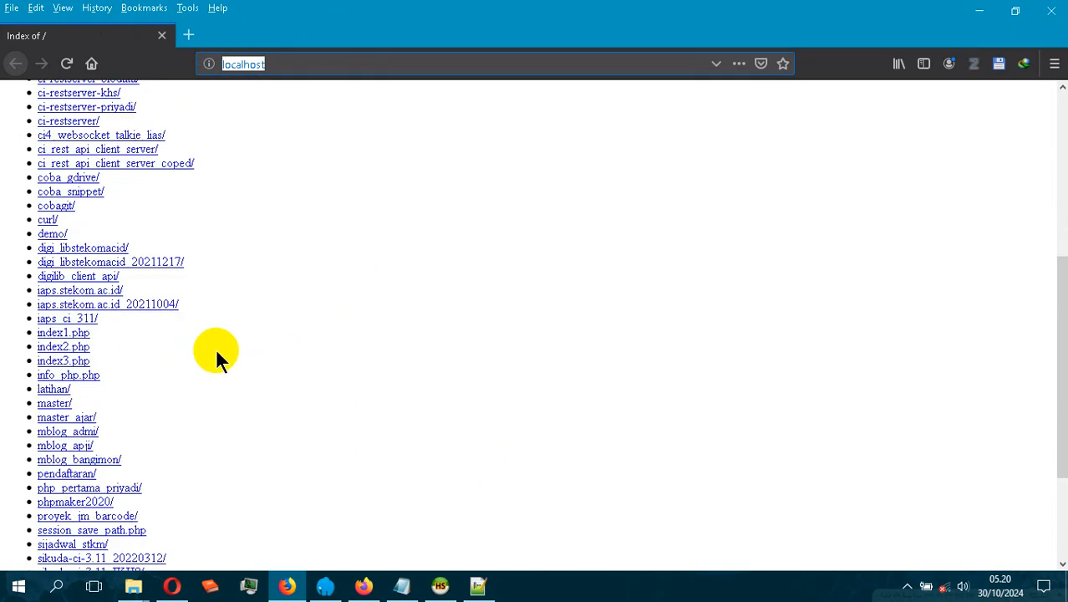
scroll(88, 335, "up", 6)
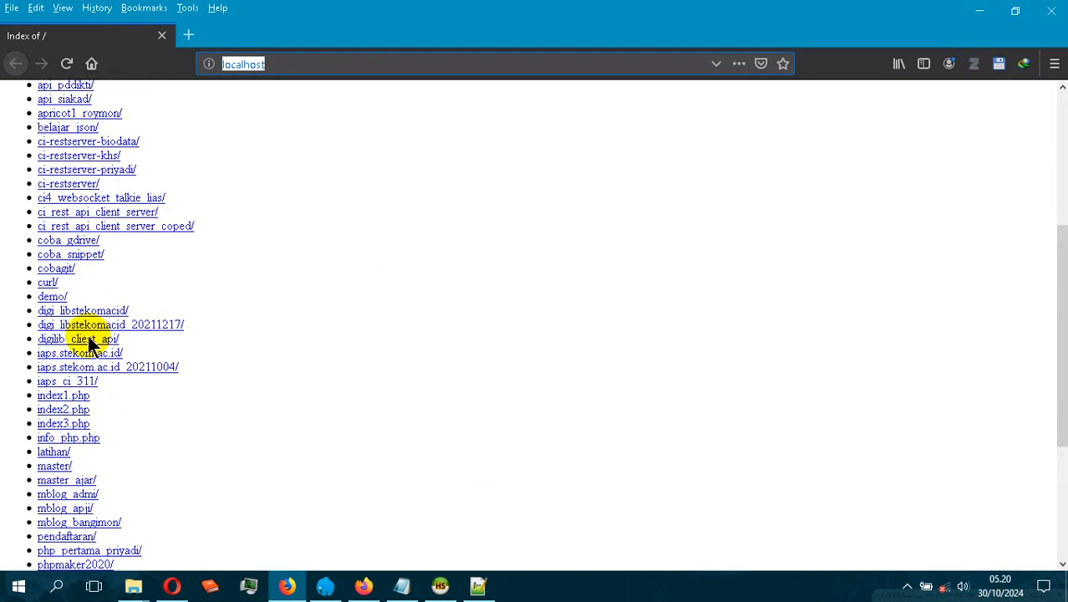
left_click(52, 404)
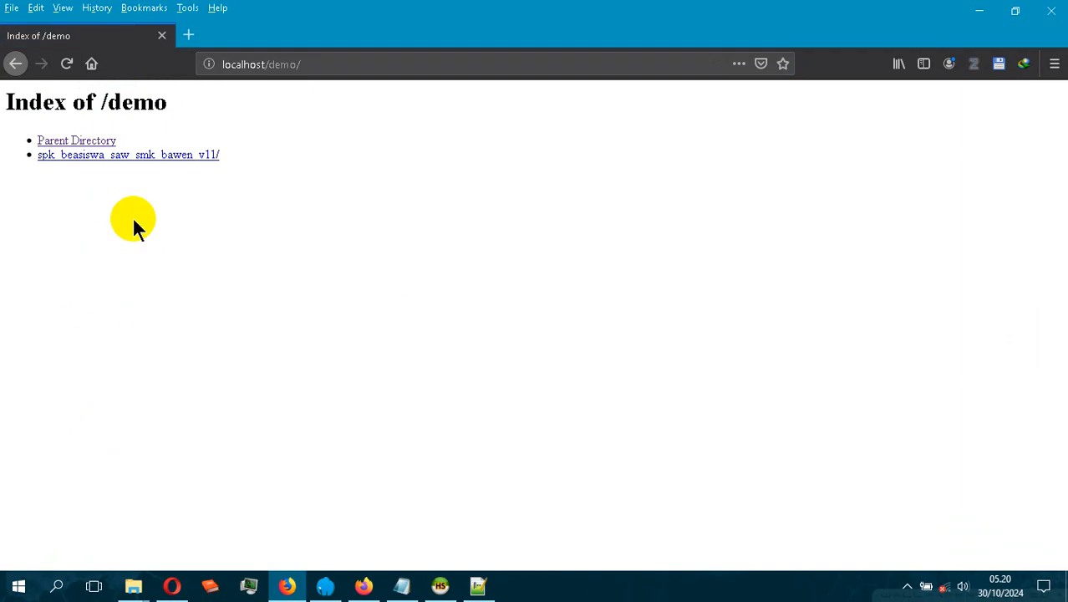
Open the SPK Beasiswa SAW app and open its school website and Instagram links in new tabs.
left_click(167, 156)
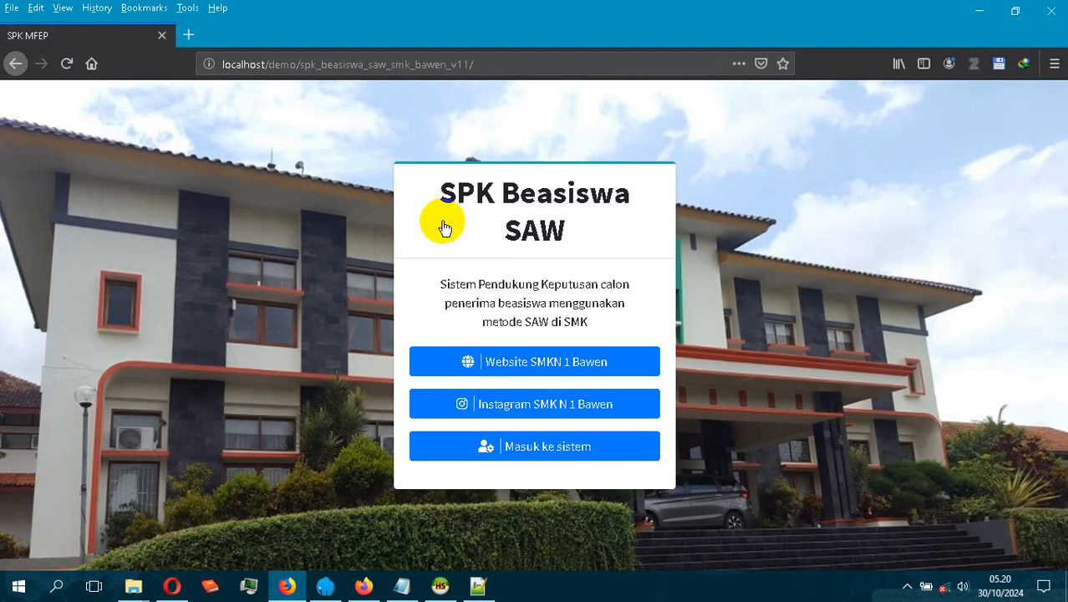
right_click(587, 366)
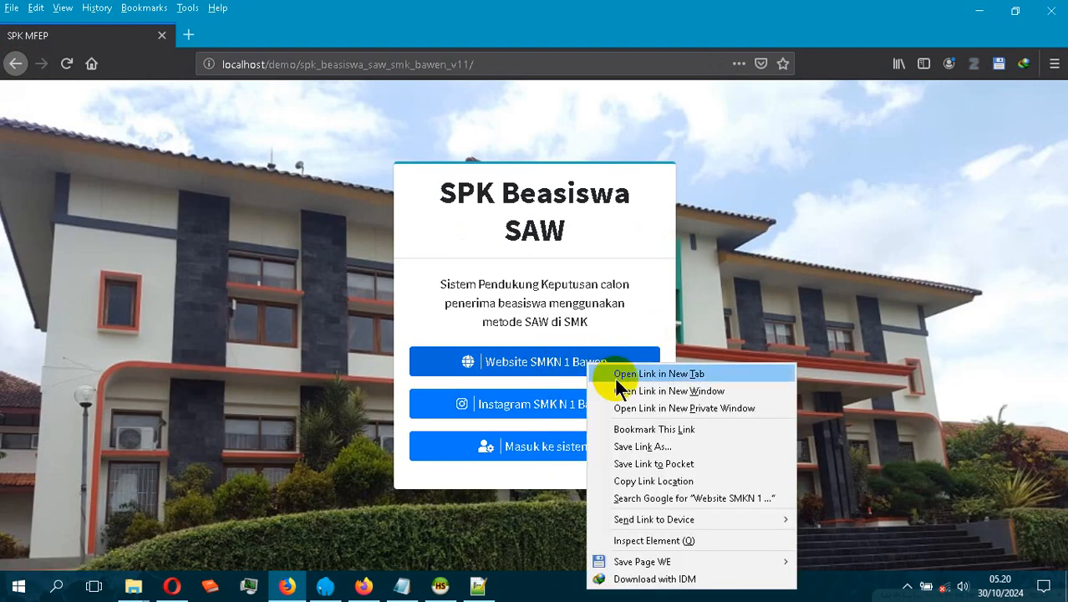
left_click(609, 374)
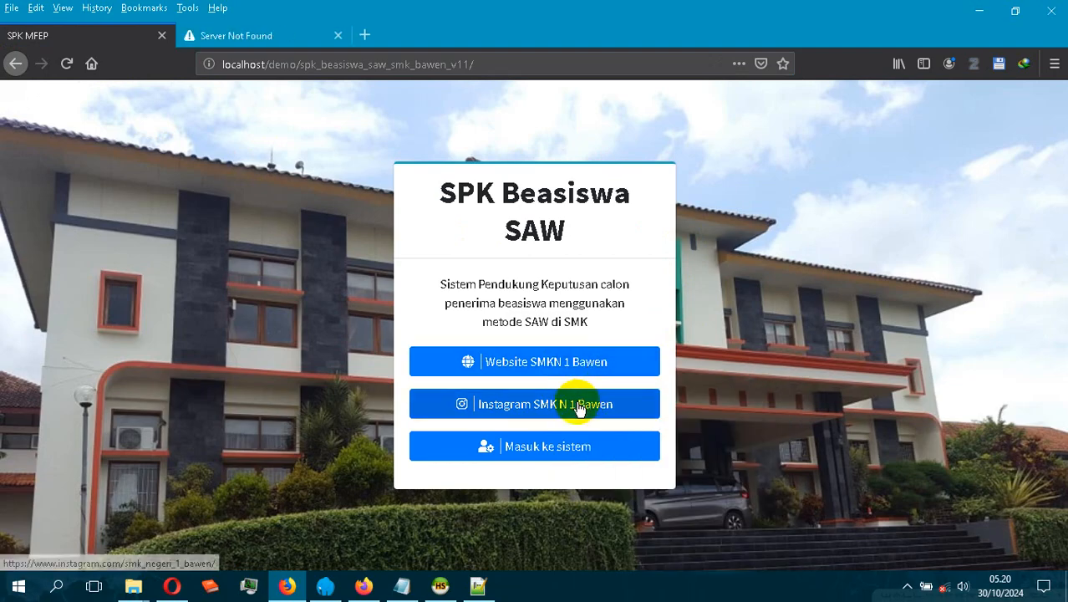
right_click(579, 407)
left_click(616, 180)
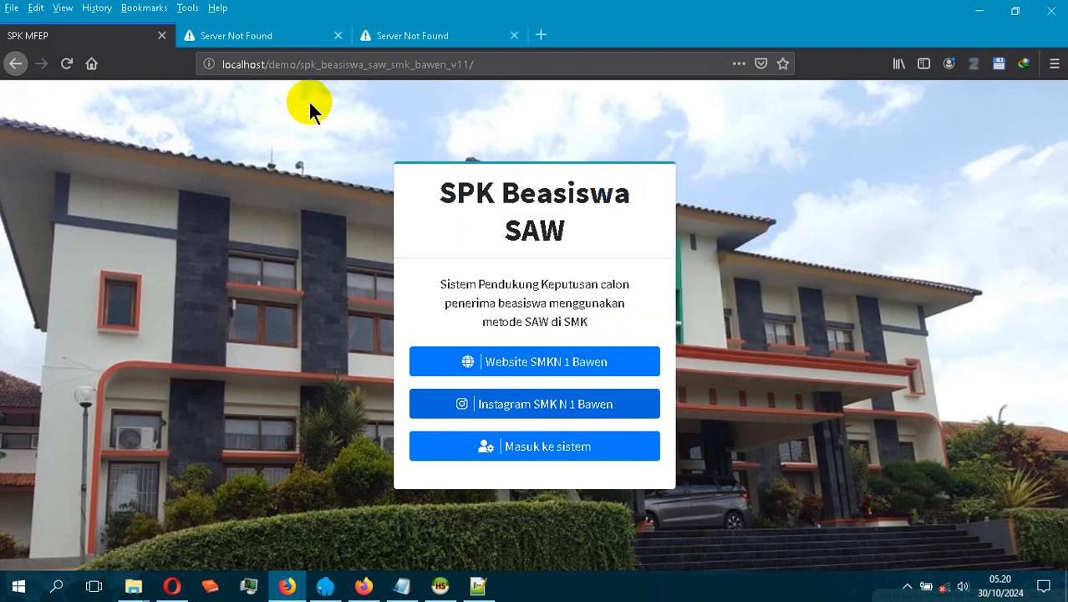
Close both Server Not Found tabs and go to the 'Masuk ke sistem' sign-in page.
left_click(278, 23)
left_click(339, 36)
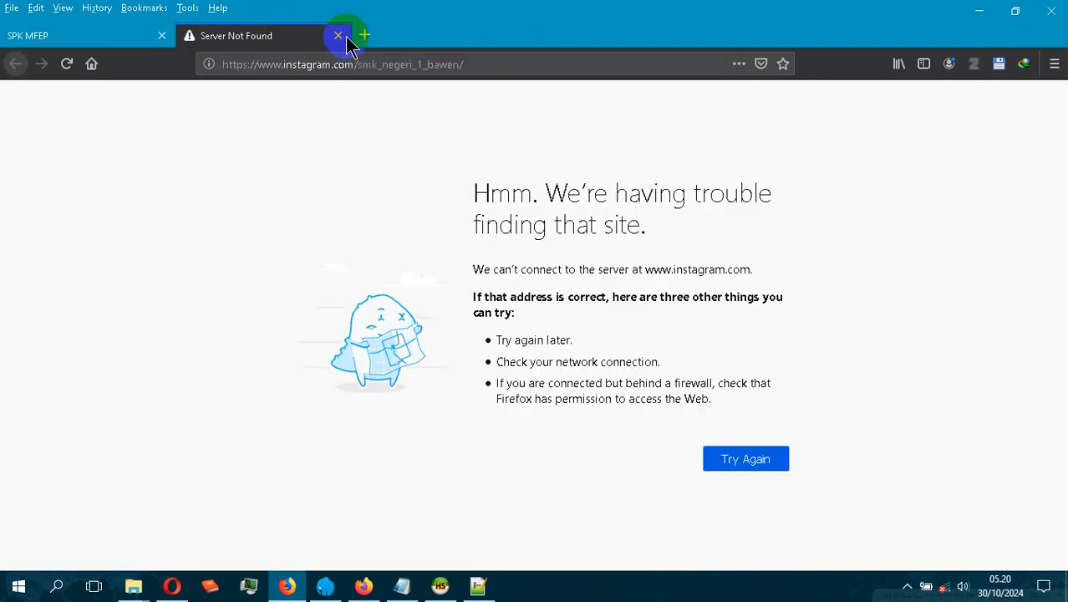
left_click(338, 35)
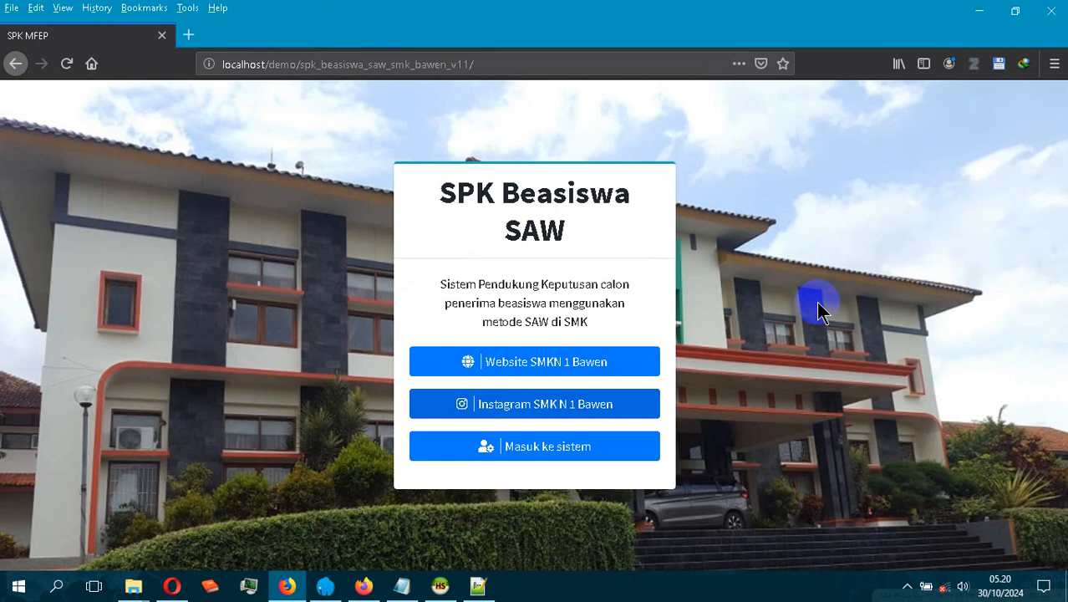
left_click(581, 447)
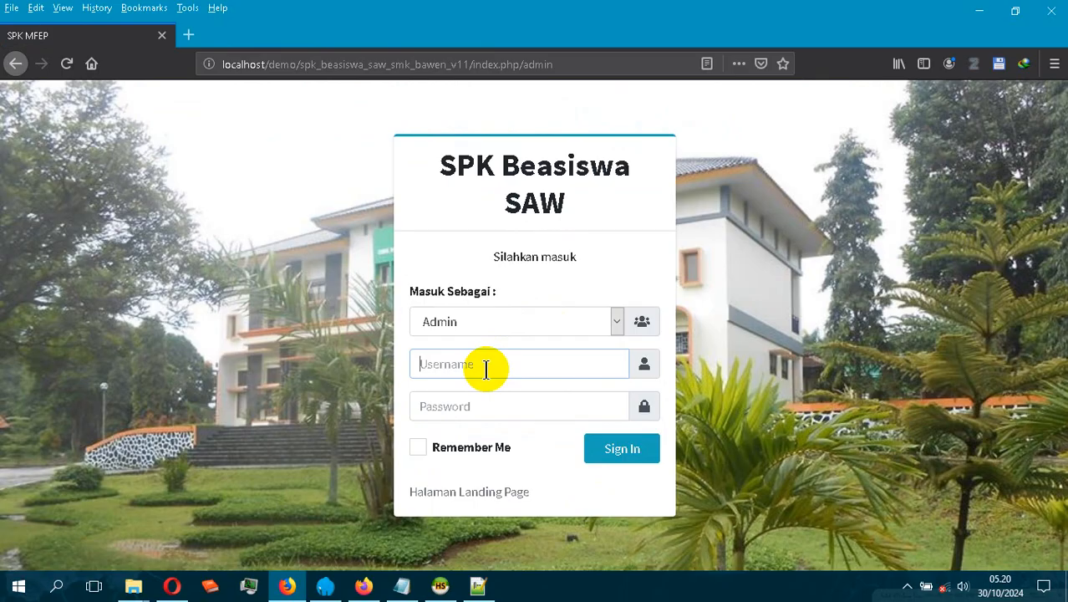
Log in as admin using the suggested username and password, declining Firefox's save-login prompt.
type("priad")
key("BackSpace")
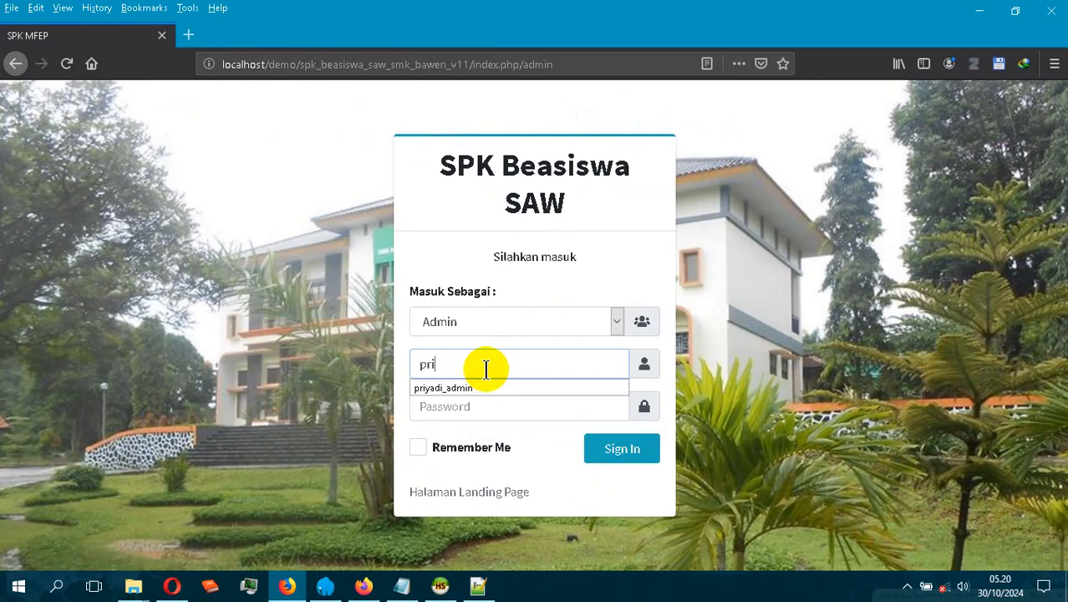
key("Down")
key("Return")
key("Tab")
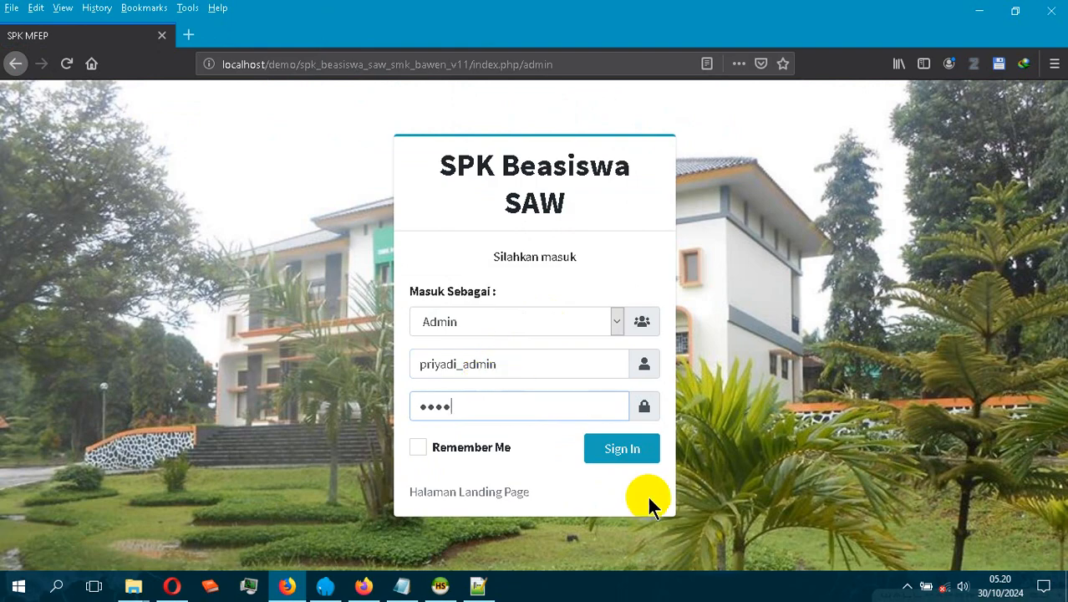
left_click(637, 451)
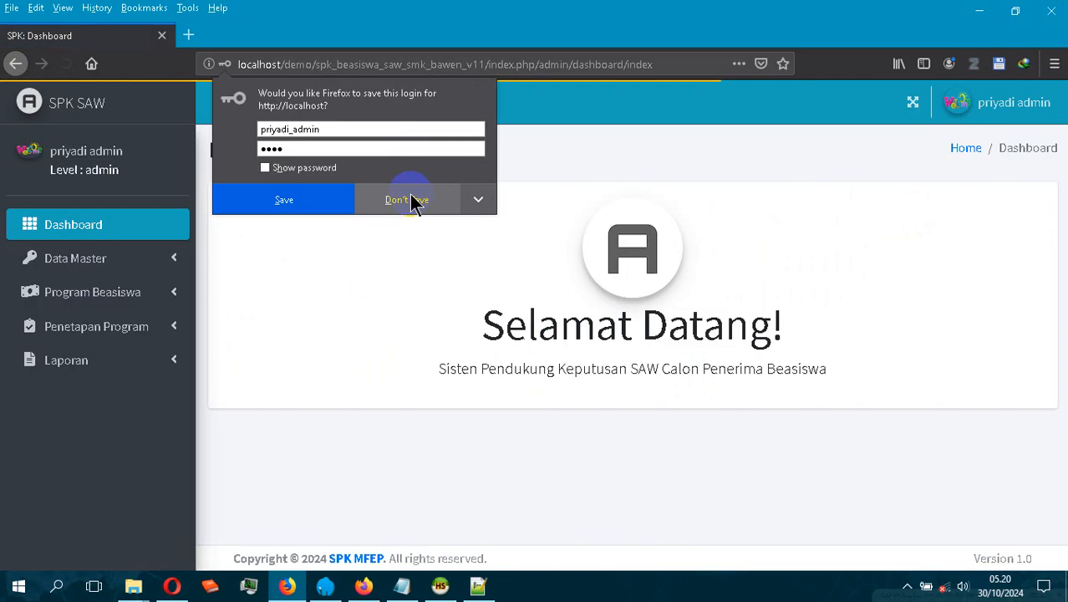
left_click(411, 201)
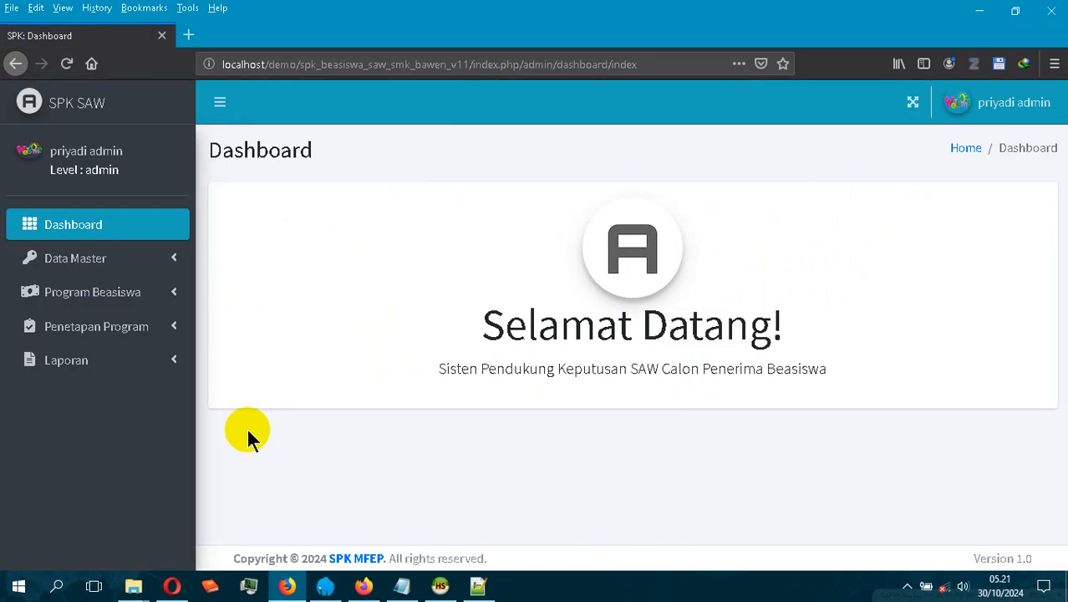
left_click(142, 261)
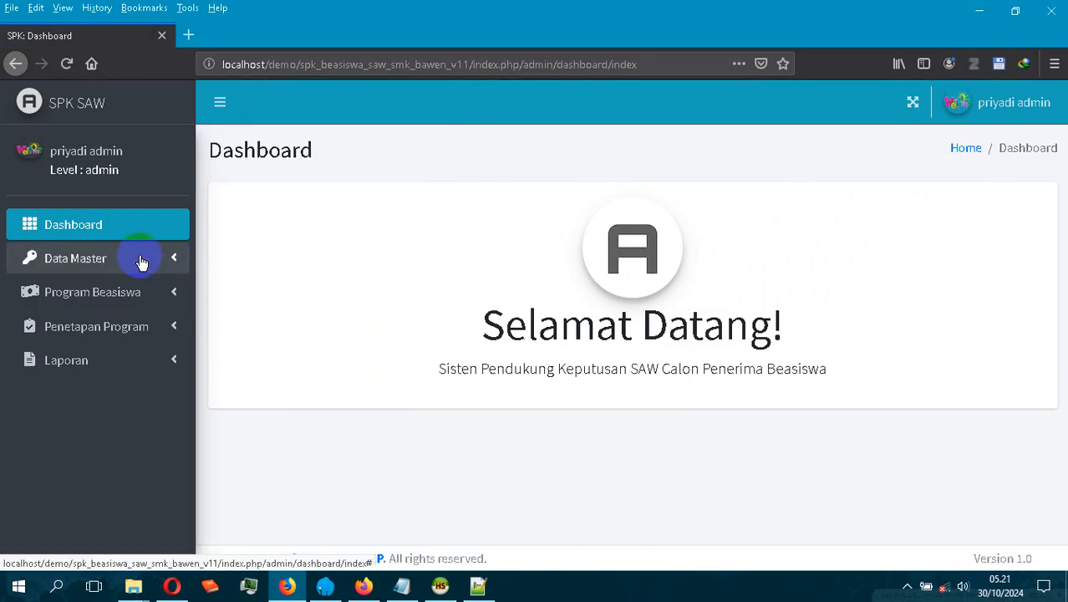
Open Data Master > Siswa, browse the Tabel Siswa list, then open Tambah Siswa.
left_click(105, 294)
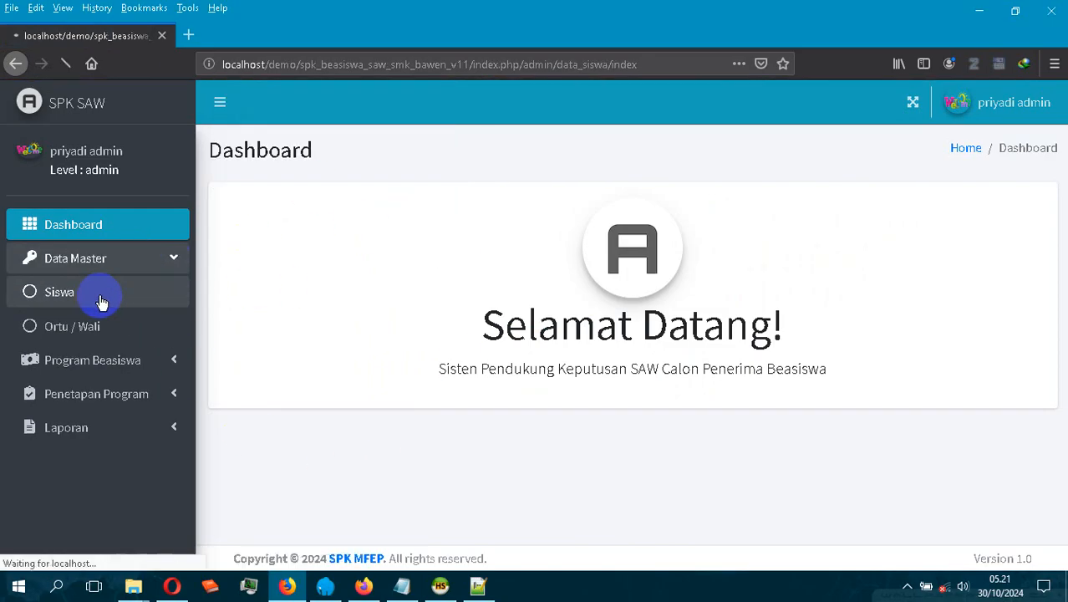
scroll(518, 436, "down", 3)
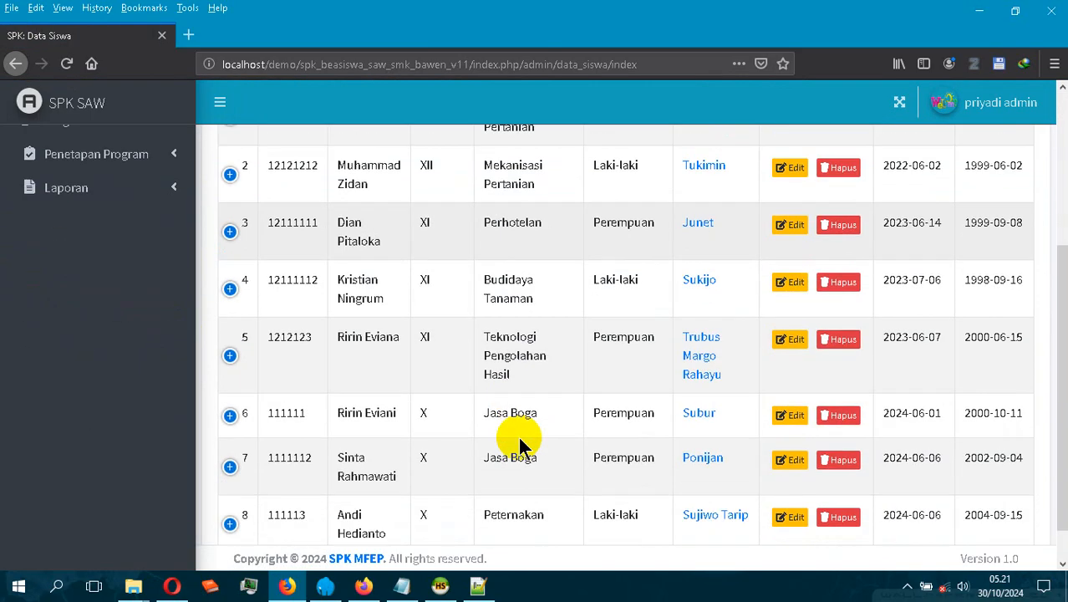
scroll(518, 436, "down", 1)
scroll(518, 444, "up", 5)
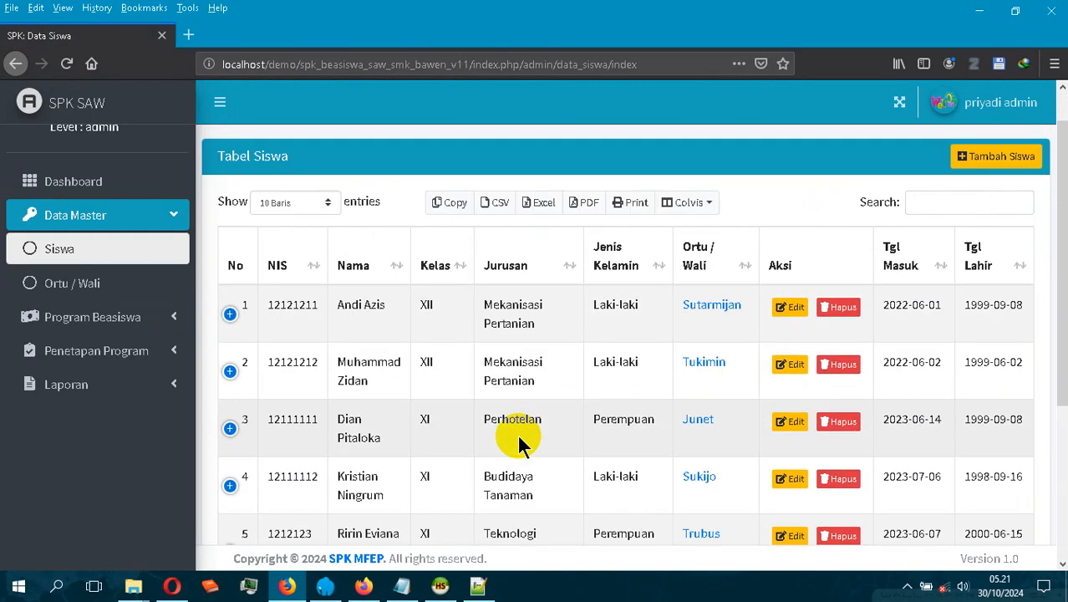
scroll(558, 408, "down", 3)
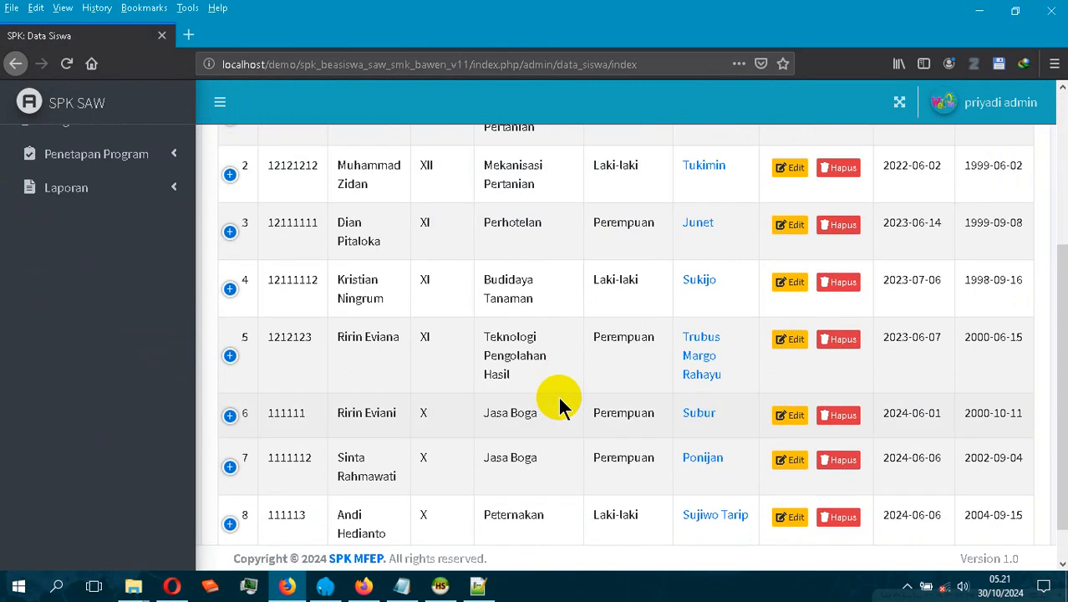
scroll(559, 408, "up", 3)
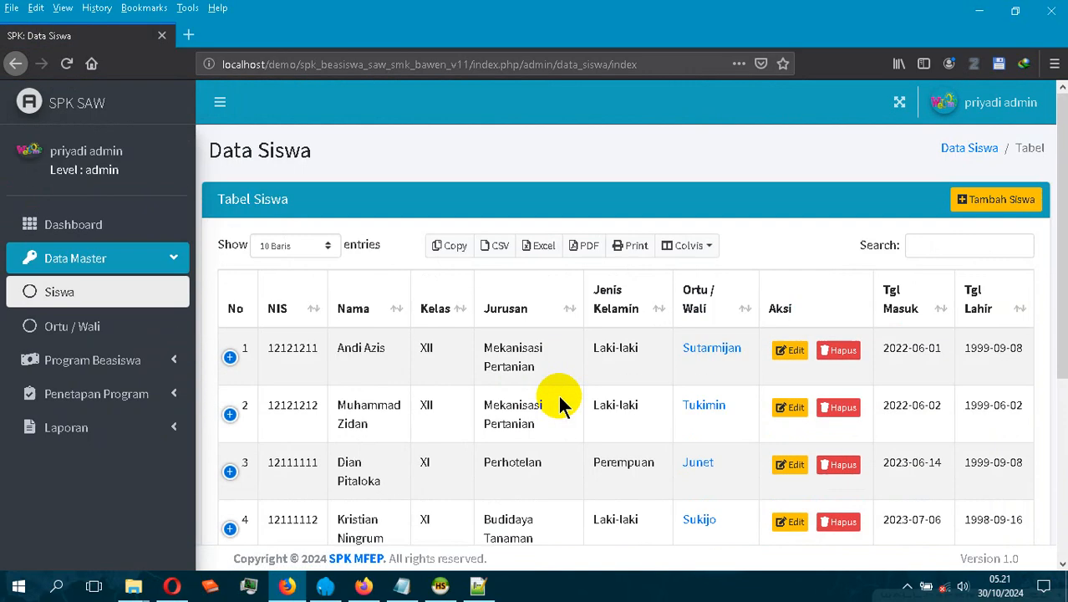
left_click(1002, 201)
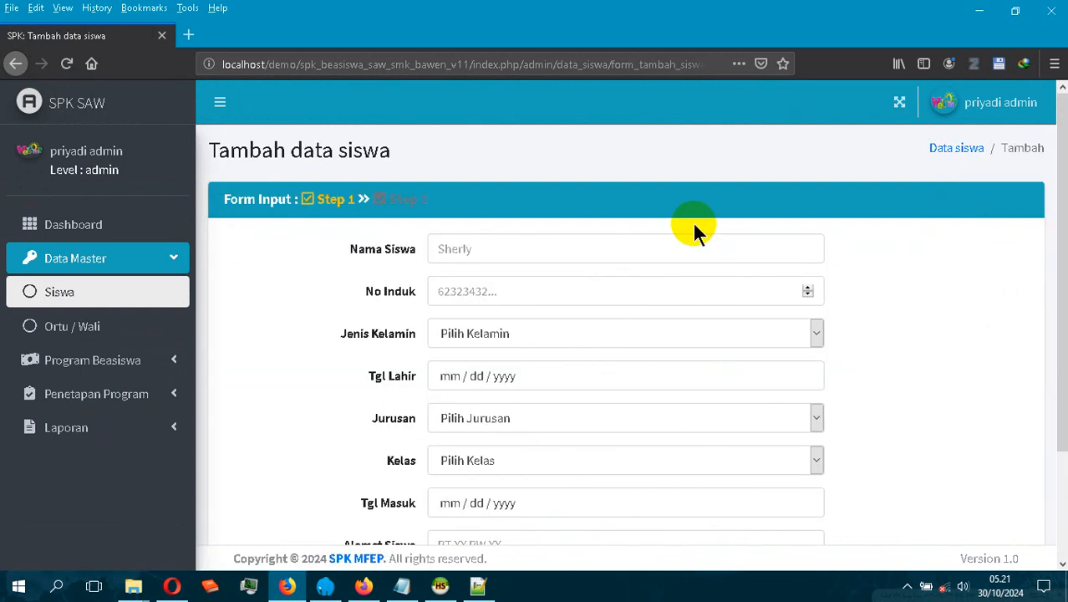
Enter the student's name and student number, and set gender to Perempuan.
left_click(571, 248)
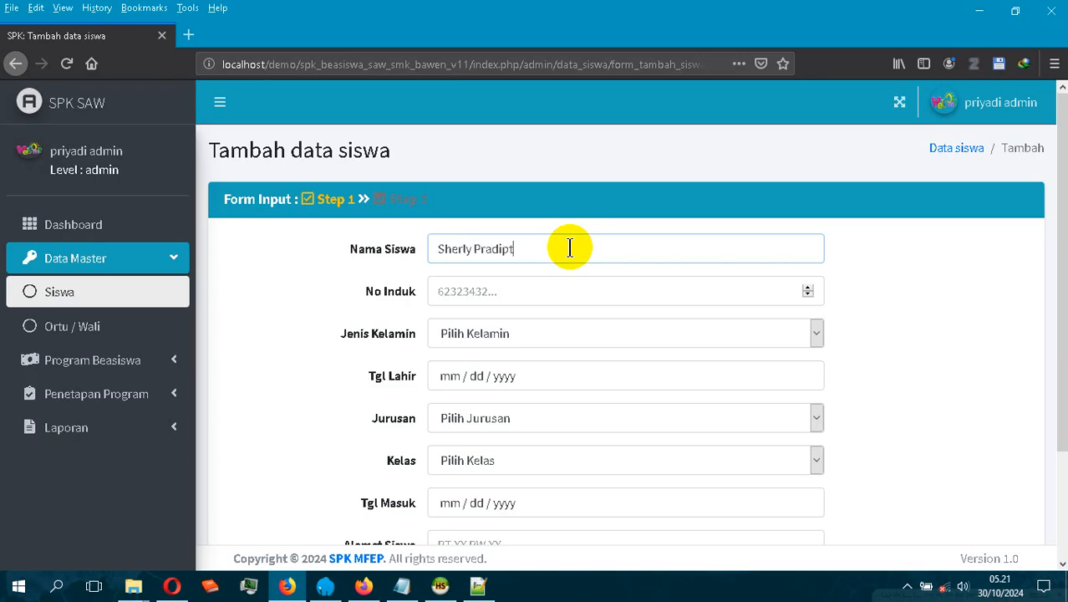
left_click(539, 293)
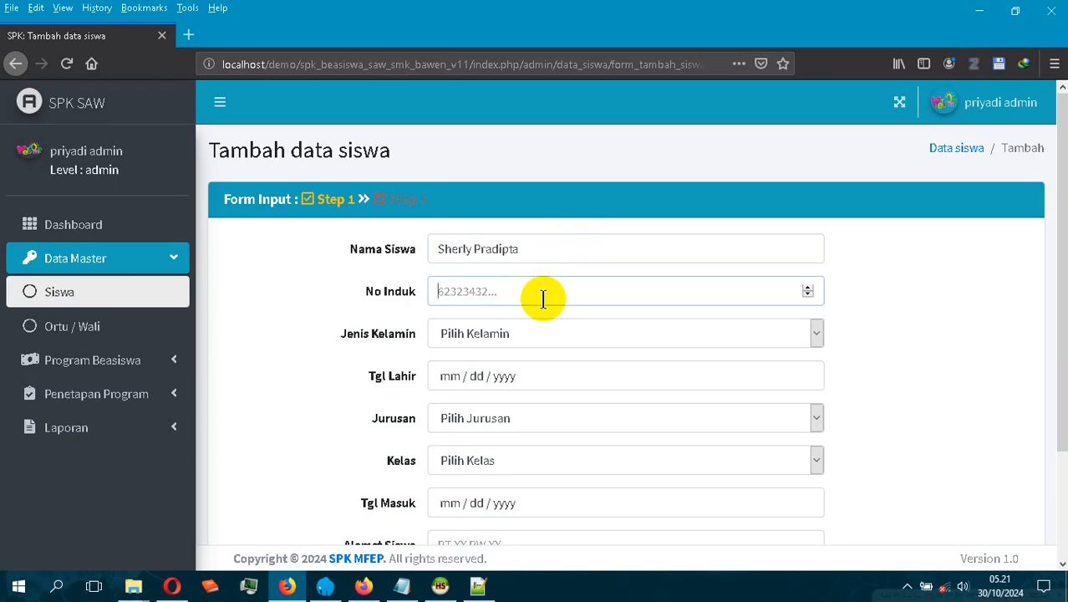
type("111111123")
scroll(905, 324, "down", 2)
left_click(752, 192)
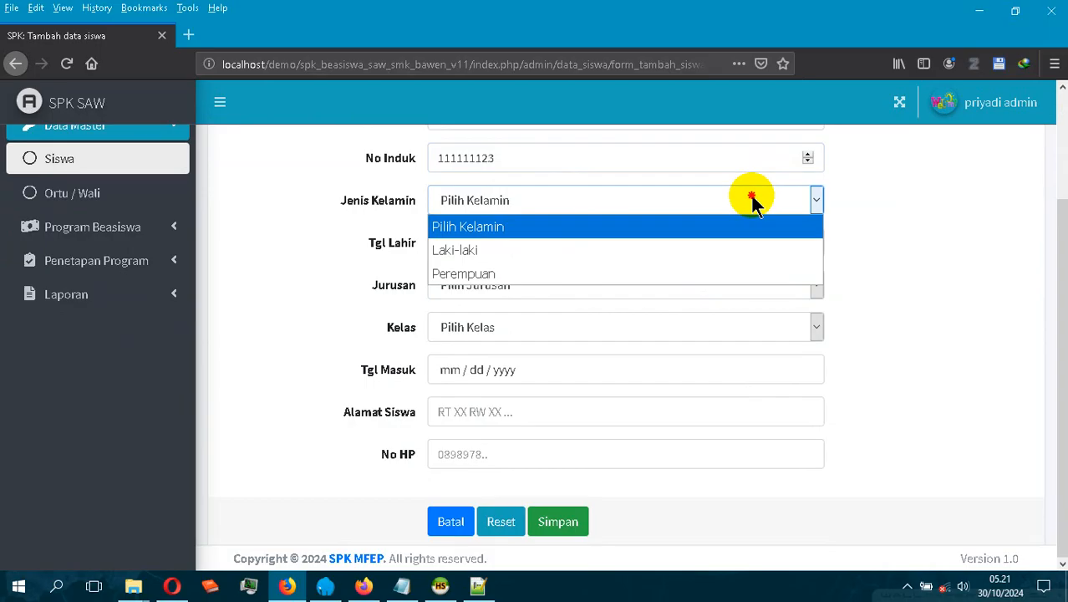
left_click(618, 273)
Set the student's birth date to 6 September 2000.
left_click(559, 242)
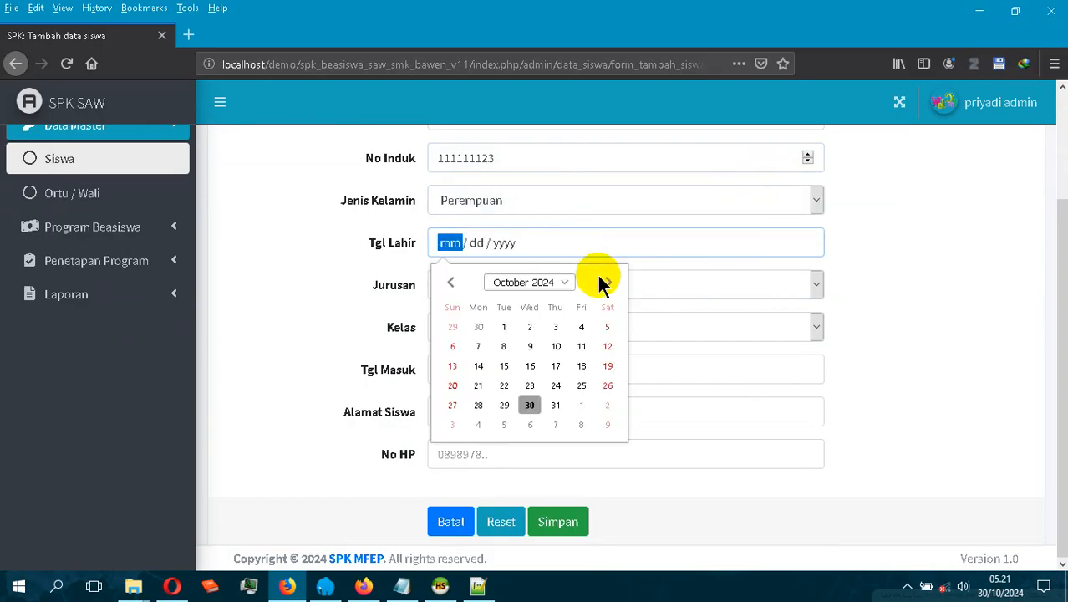
left_click(563, 283)
scroll(569, 352, "up", 10)
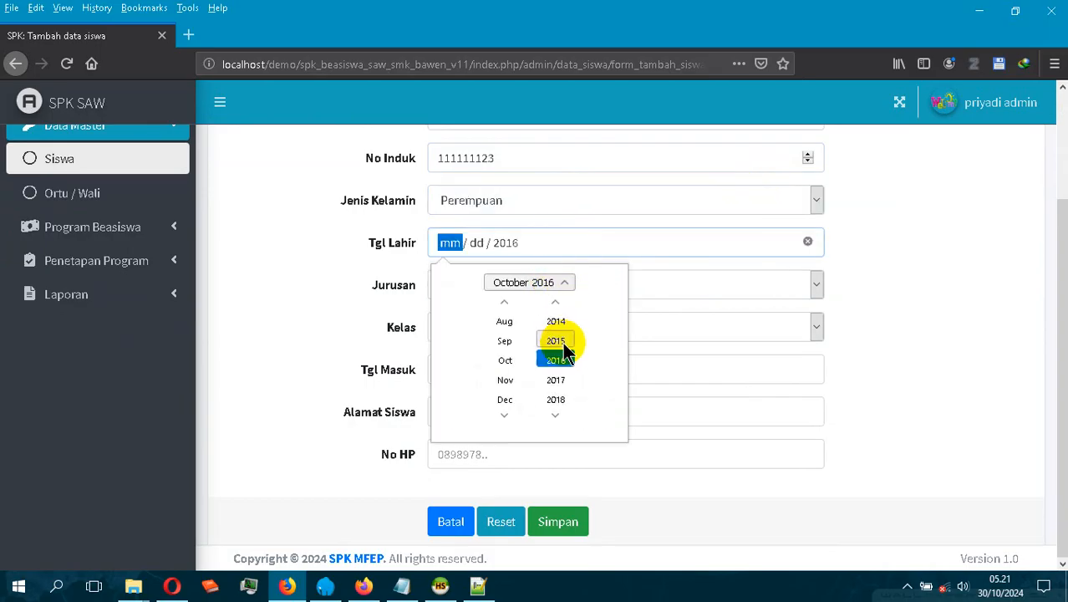
scroll(570, 345, "up", 1)
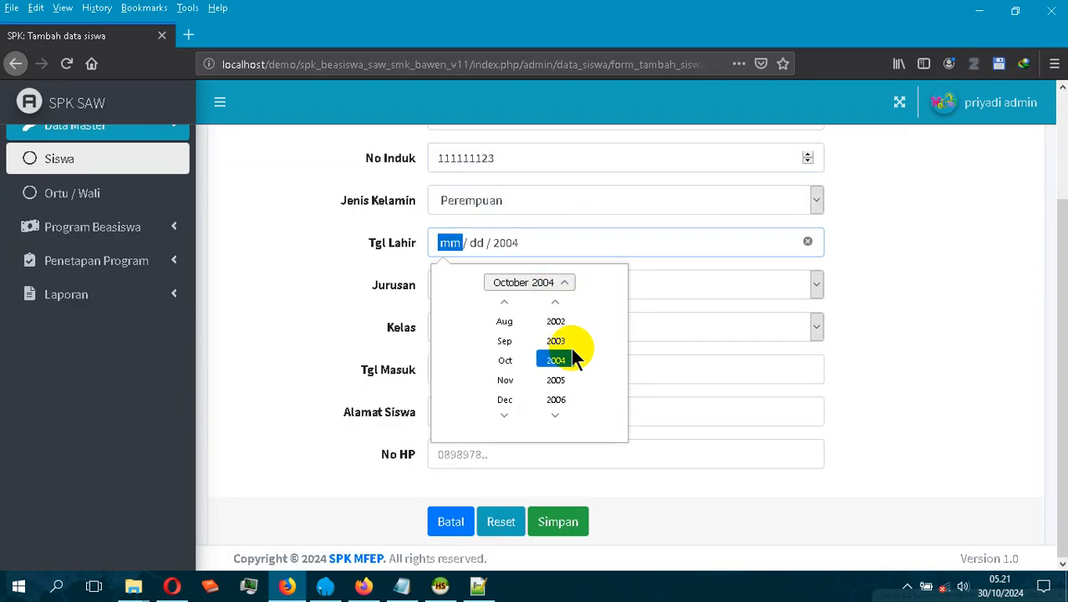
scroll(570, 345, "up", 4)
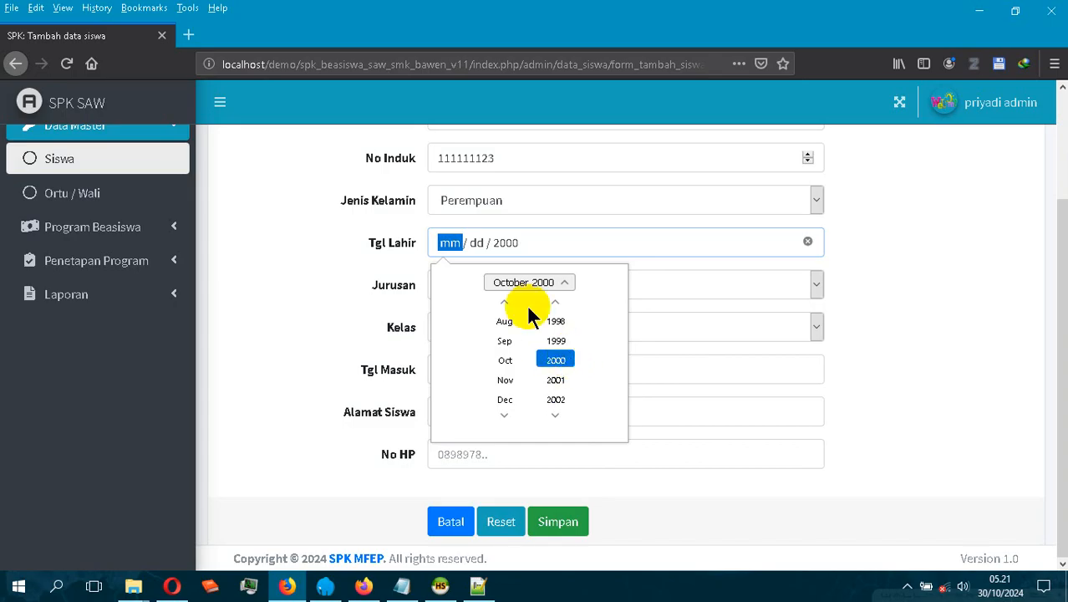
left_click(507, 341)
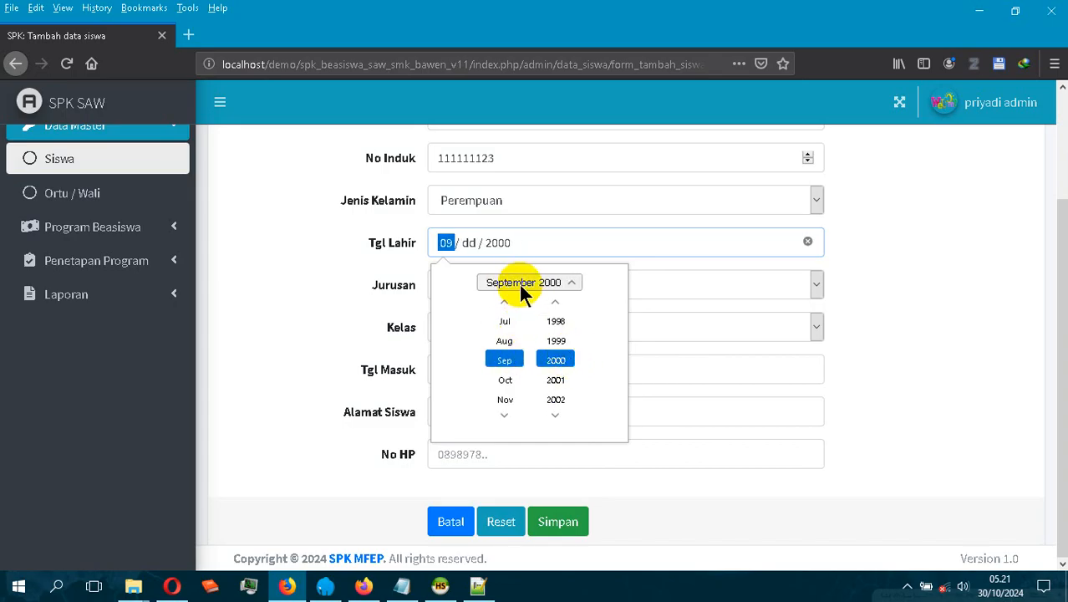
left_click(518, 282)
left_click(531, 346)
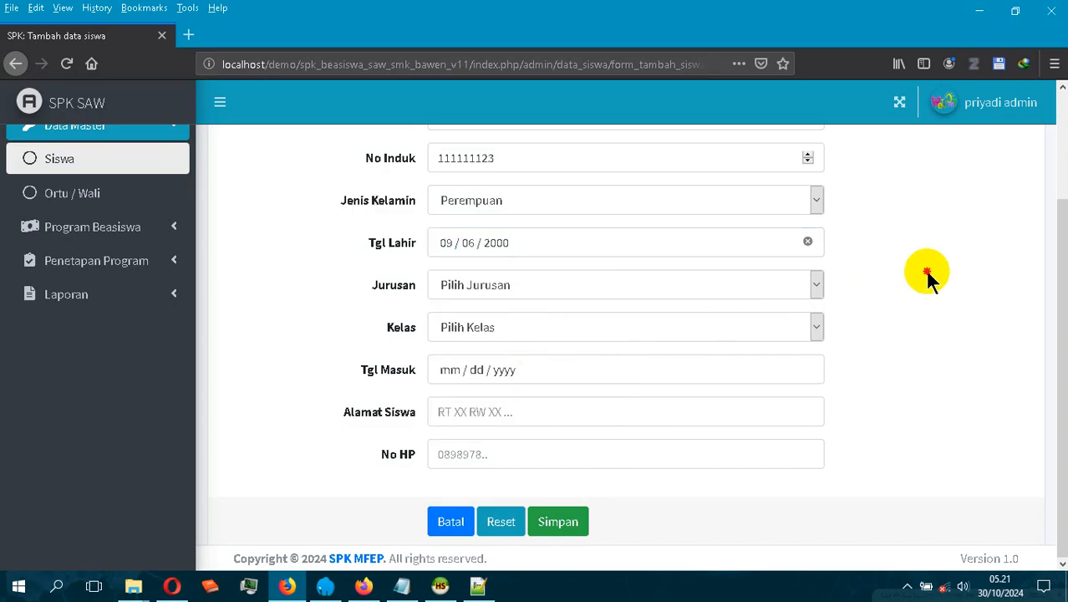
Choose major Jasa Boga and class XI.
left_click(811, 286)
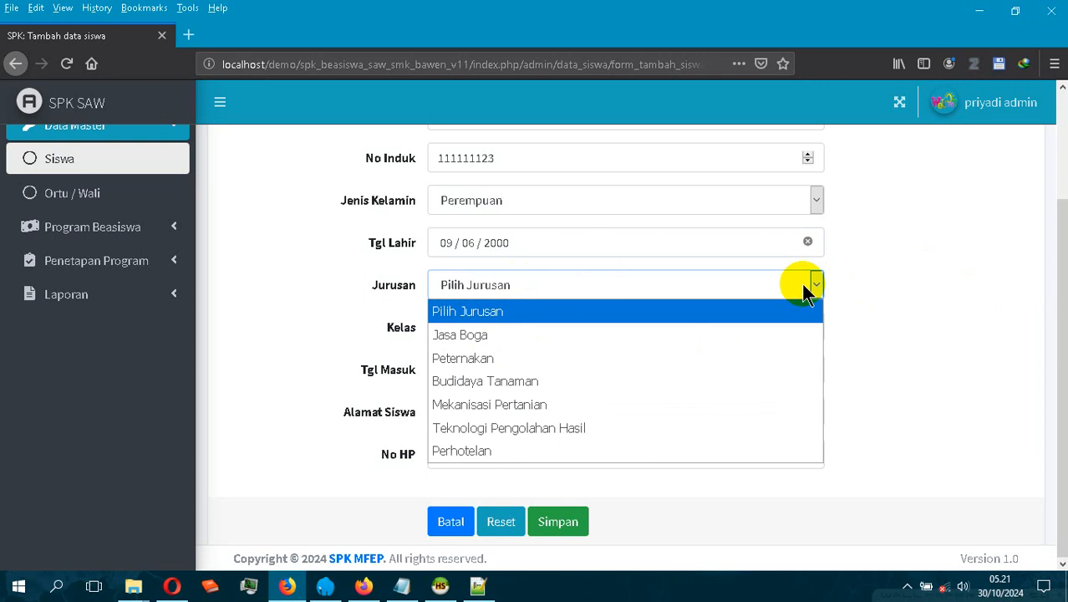
left_click(652, 339)
left_click(617, 323)
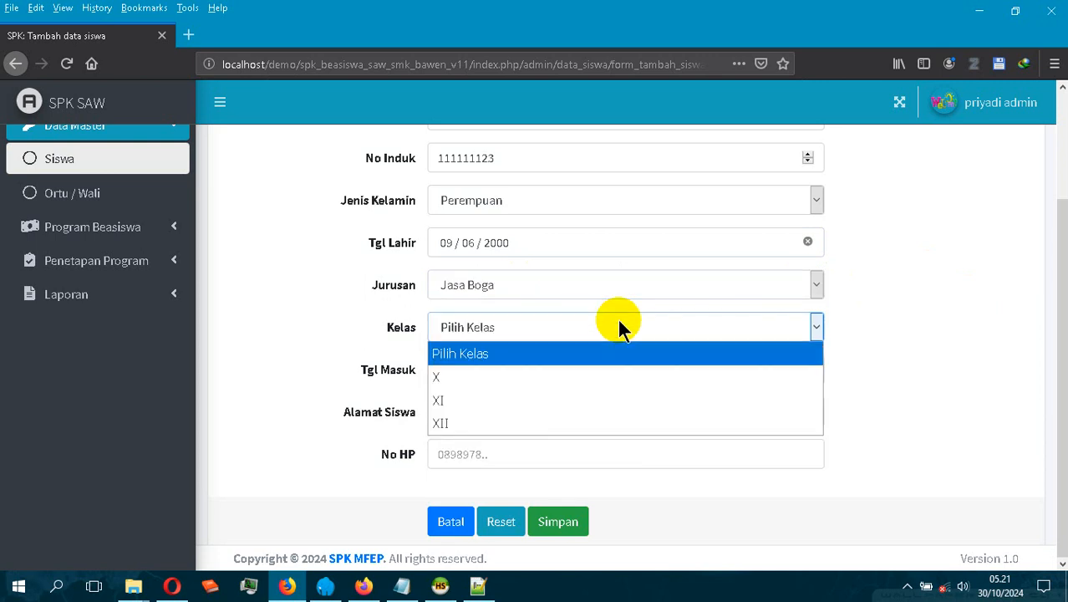
left_click(539, 398)
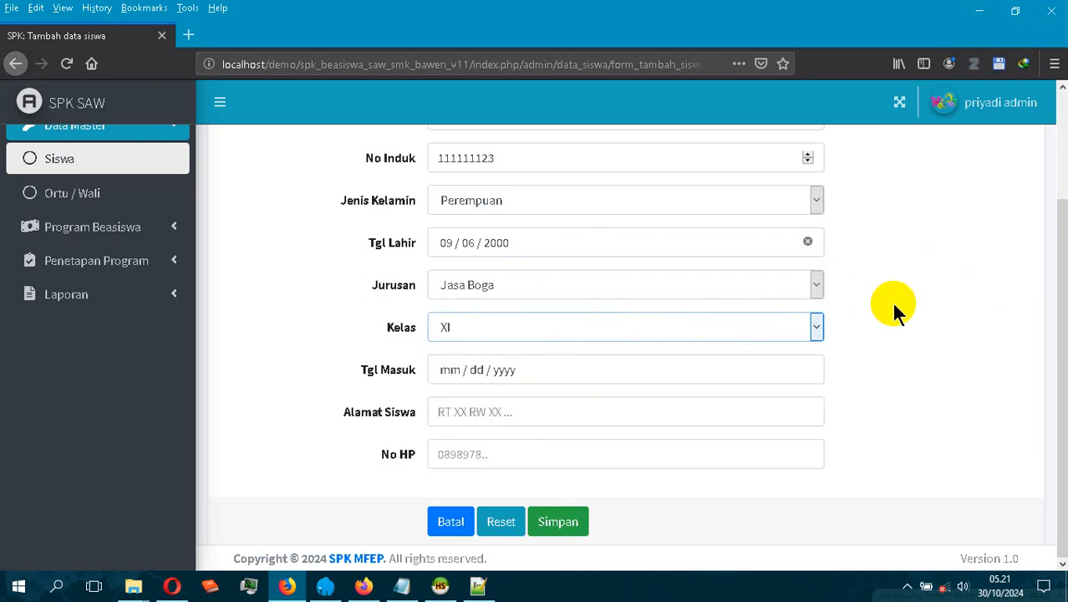
Set the Tgl Masuk entry date to 1 June 2023.
left_click(761, 368)
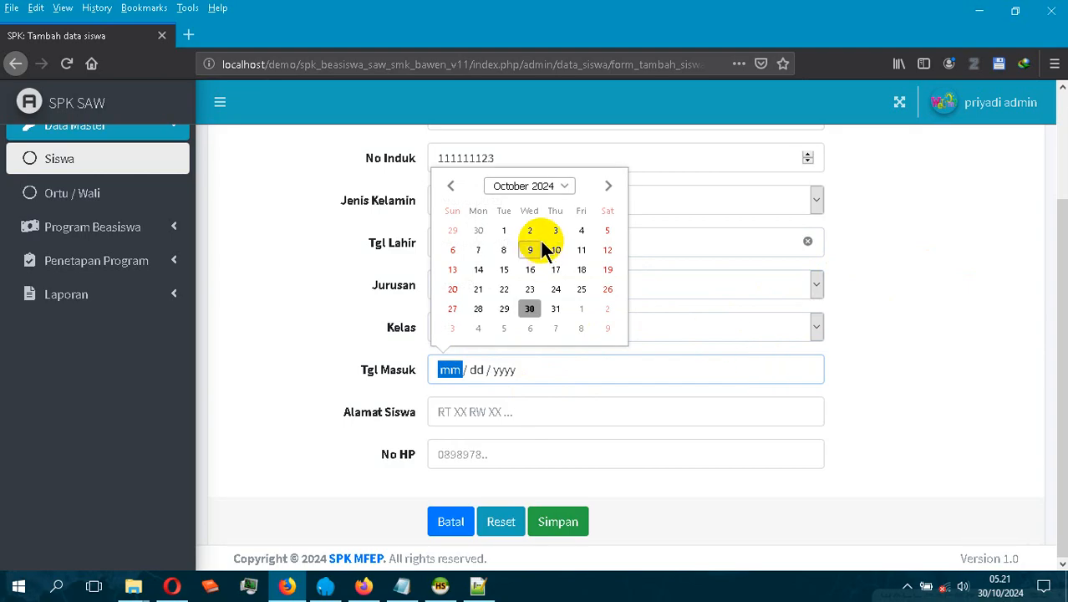
left_click(565, 187)
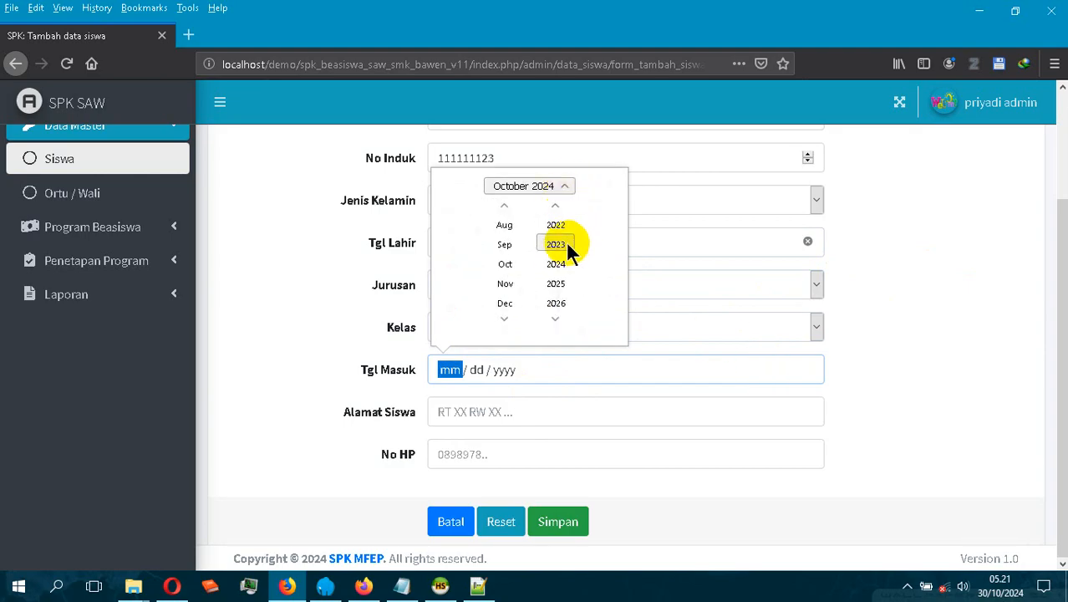
left_click(562, 246)
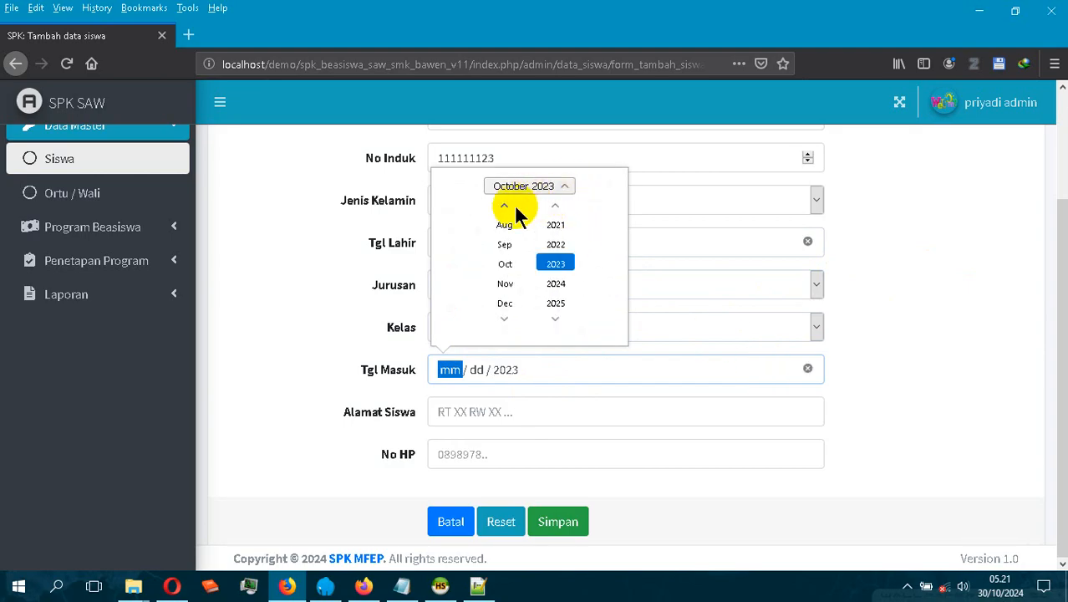
scroll(509, 257, "up", 1)
scroll(508, 259, "up", 4)
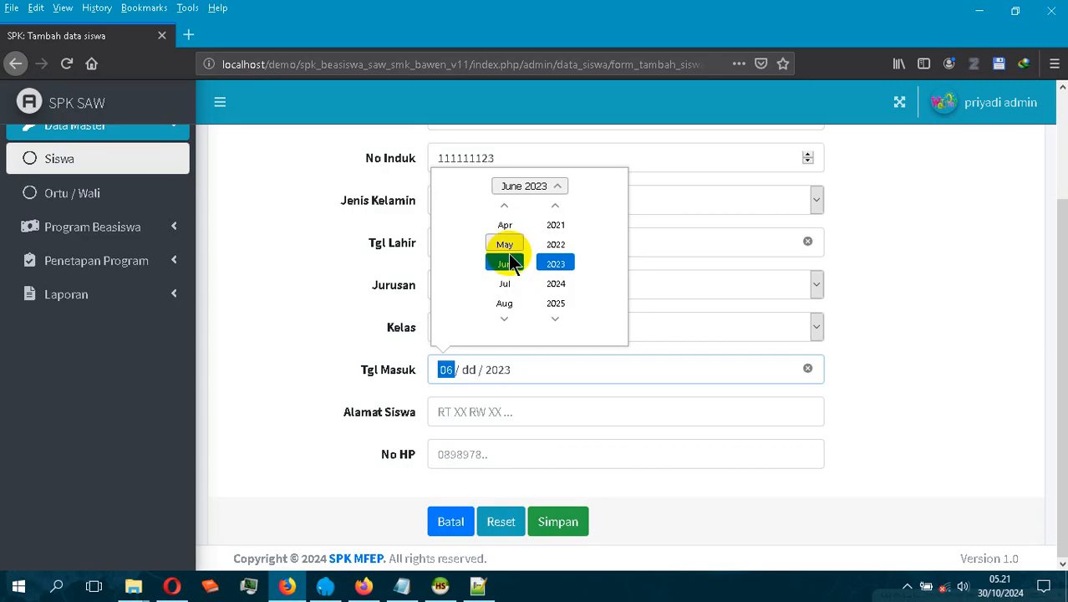
left_click(533, 184)
left_click(555, 230)
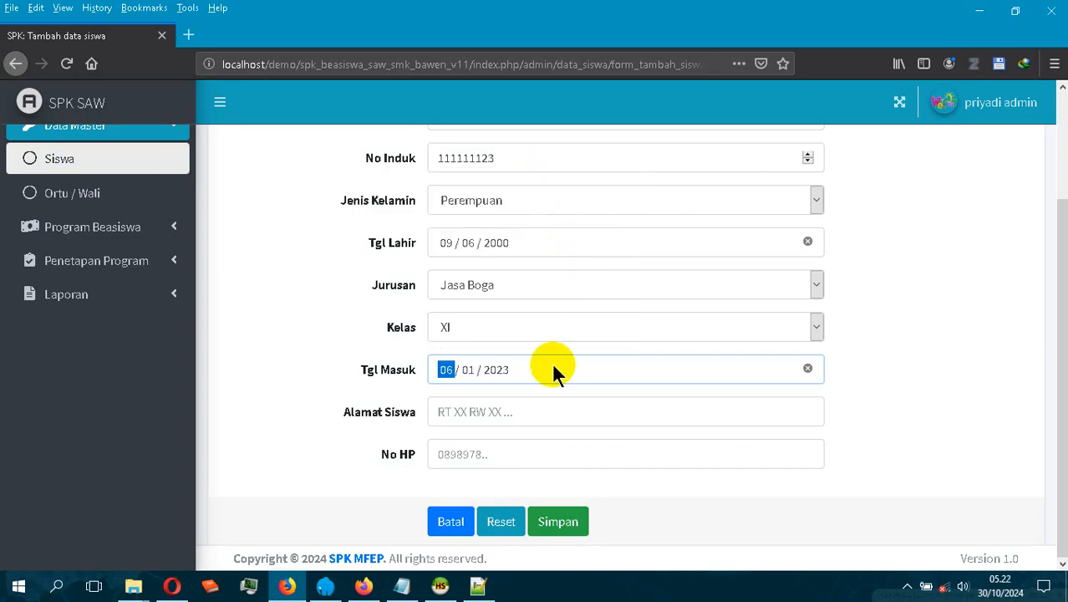
Fill in the home address, attempt saving, then enter the required phone number.
left_click(470, 416)
type("sdfsdfsdsd")
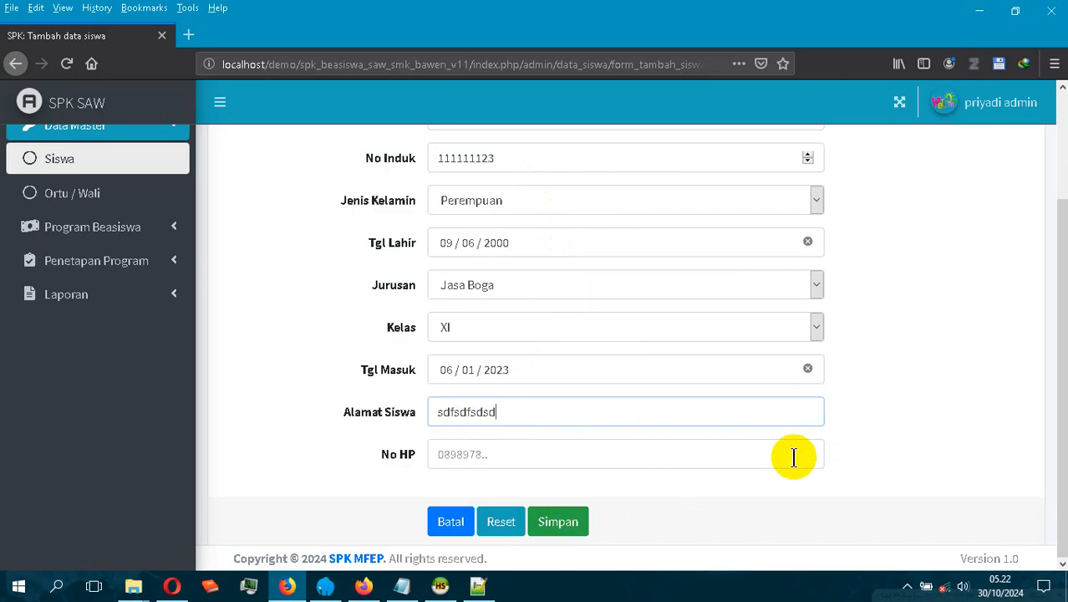
left_click(559, 522)
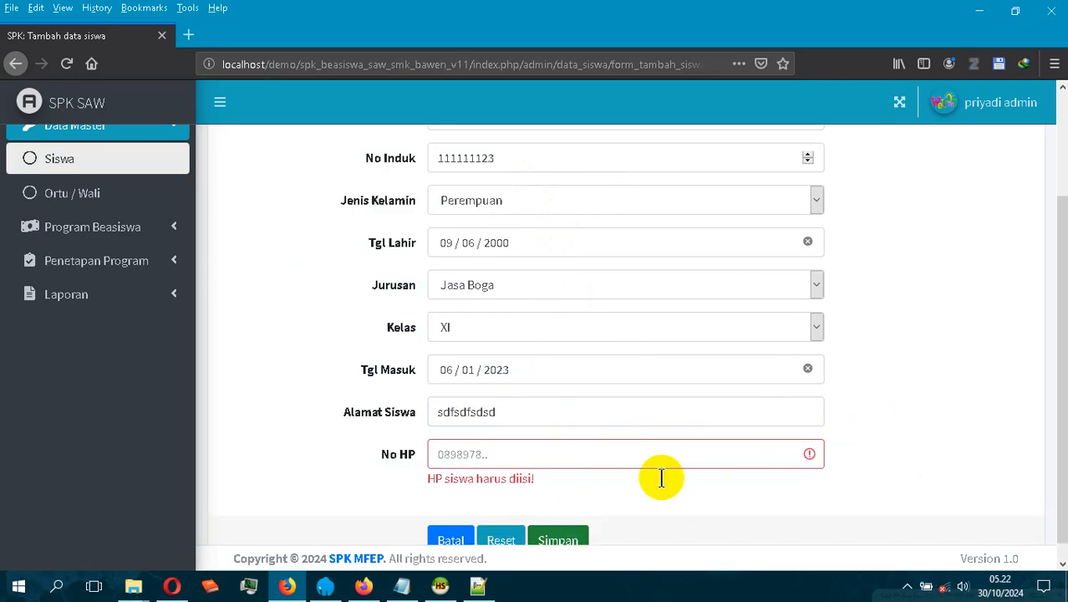
scroll(916, 389, "down", 1)
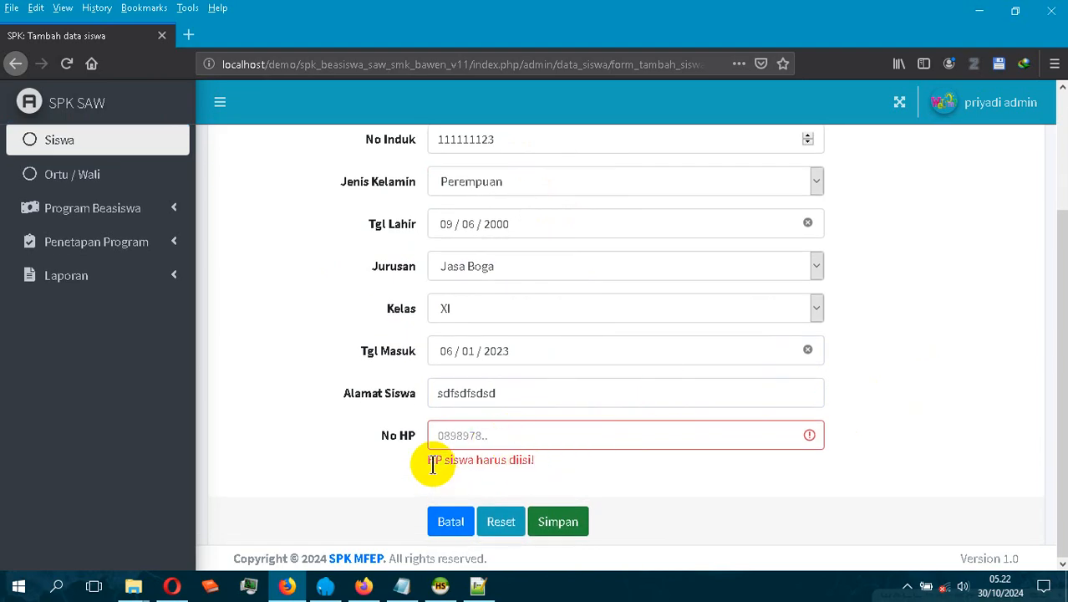
left_click(528, 435)
type("3121312")
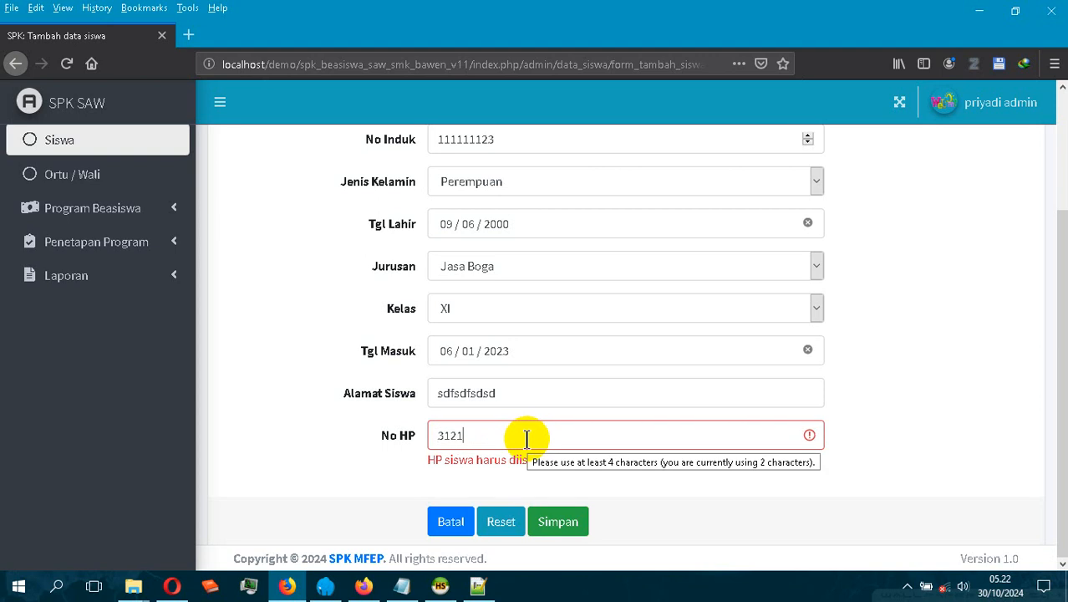
Save the new student and move on to the Ortu/Wali parent form.
left_click(563, 525)
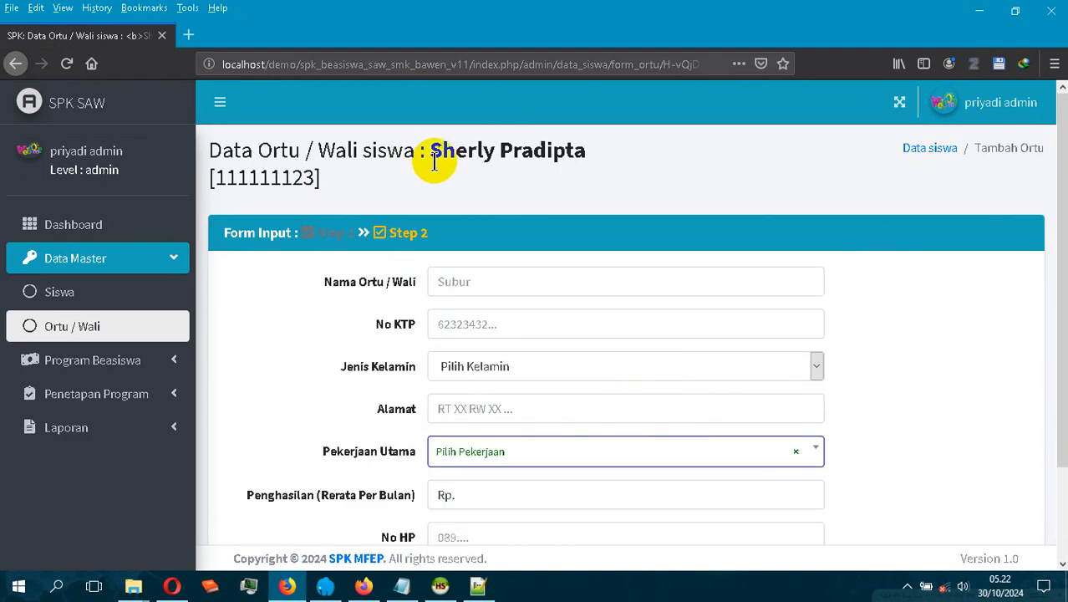
left_click_drag(429, 151, 598, 164)
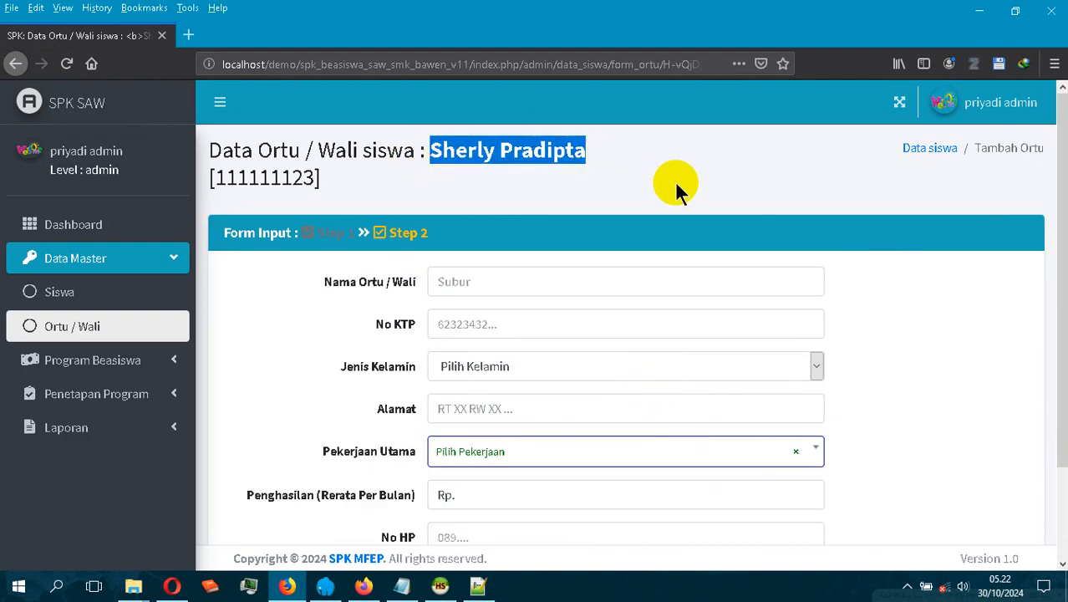
scroll(676, 177, "down", 2)
scroll(677, 177, "up", 2)
Enter the parent's name, ID number, gender Laki-laki and address.
left_click(485, 276)
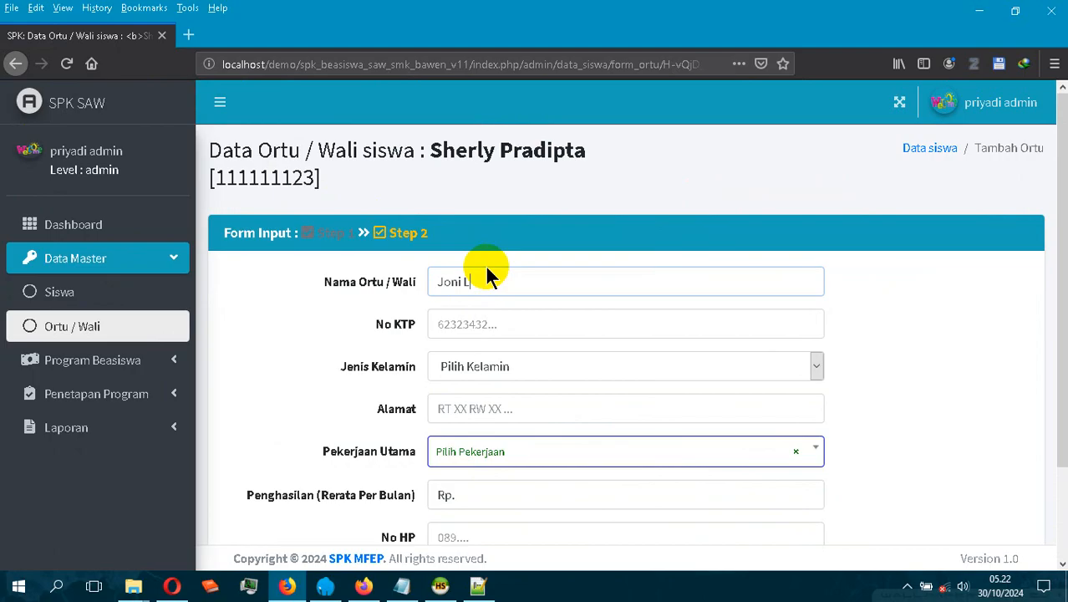
type("Joni Laksano")
left_click(467, 328)
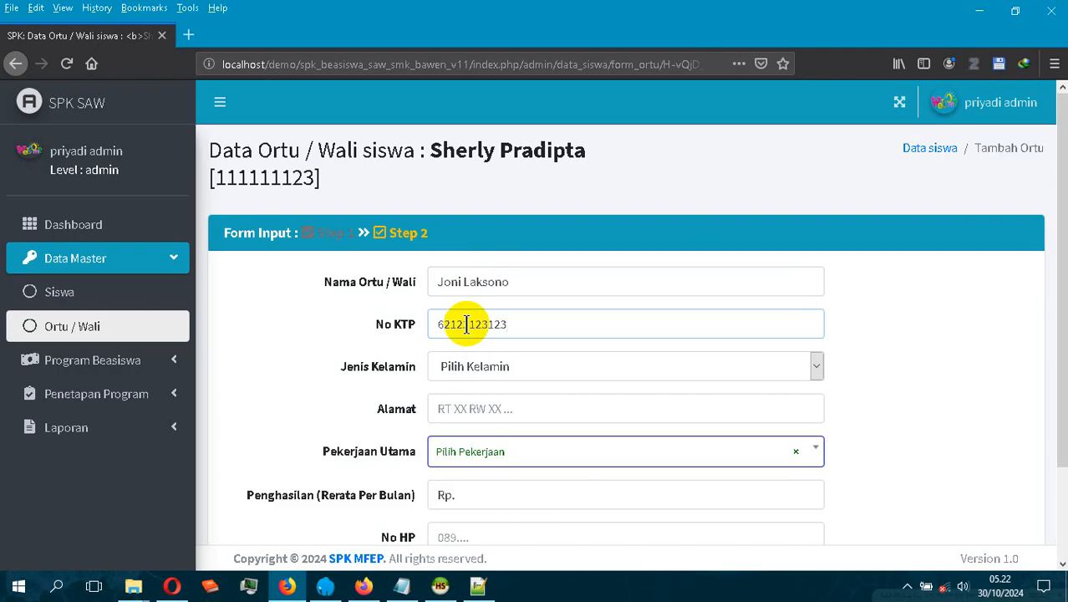
left_click(477, 368)
left_click(471, 413)
left_click(481, 409)
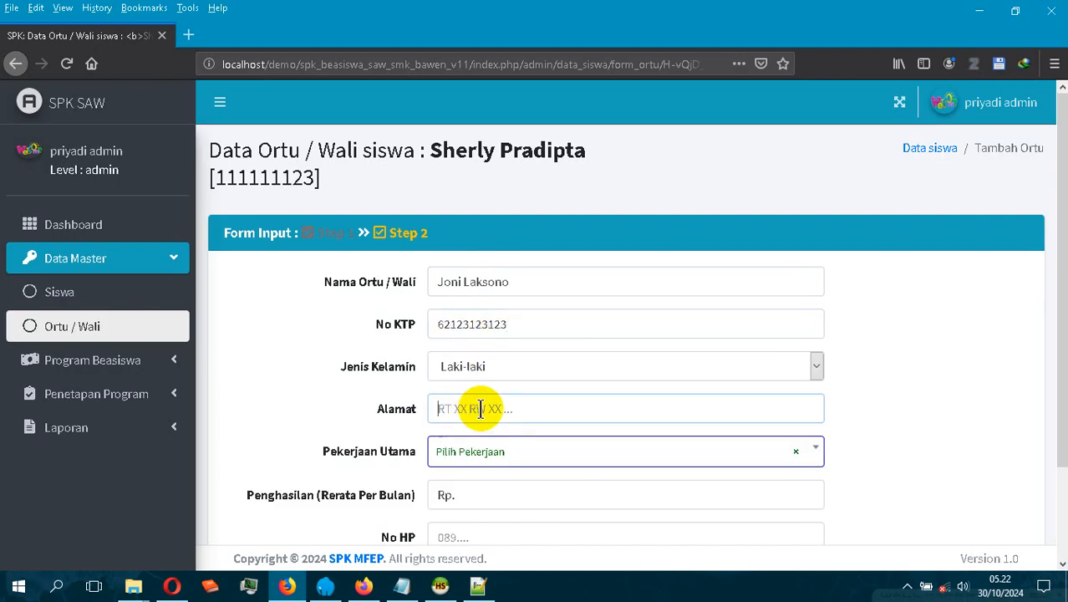
type("asdsadas")
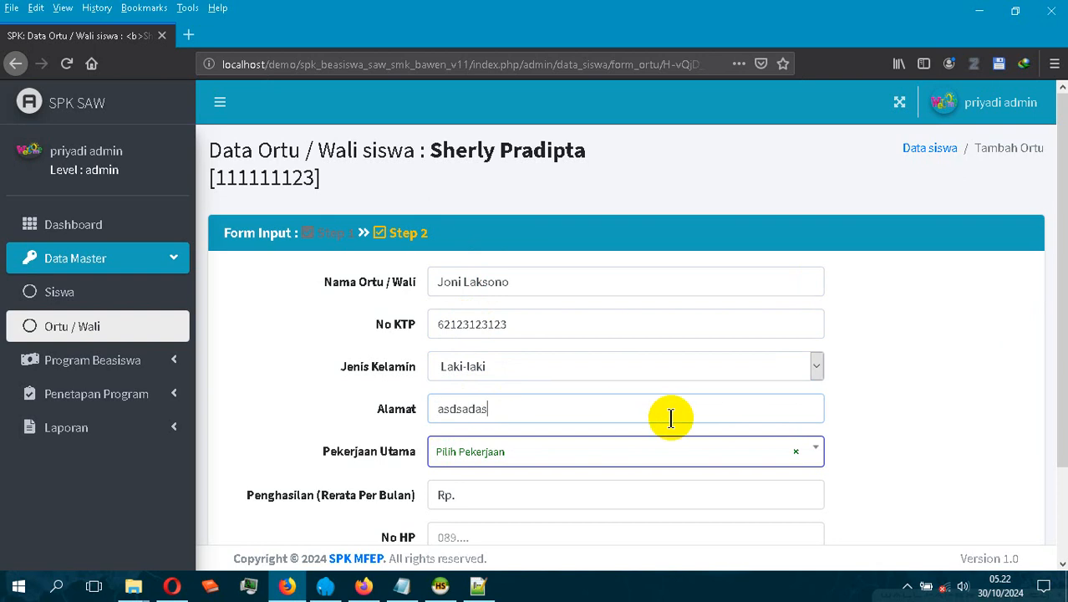
type(" adasdas")
Set occupation ASN, monthly income Rp. 6.000.000 and phone number, then save the parent.
scroll(913, 353, "down", 3)
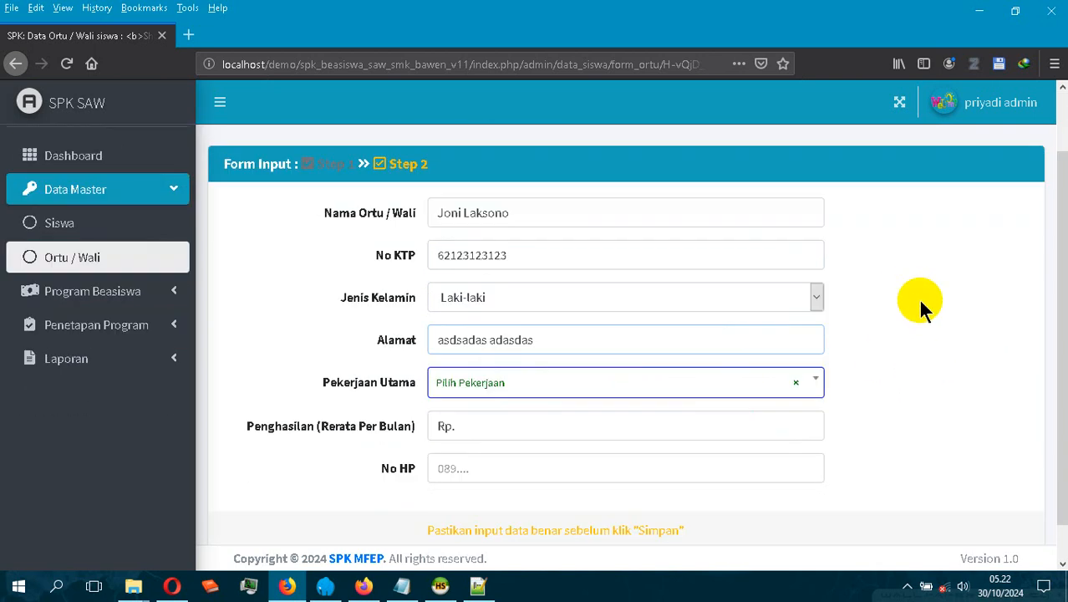
left_click(616, 351)
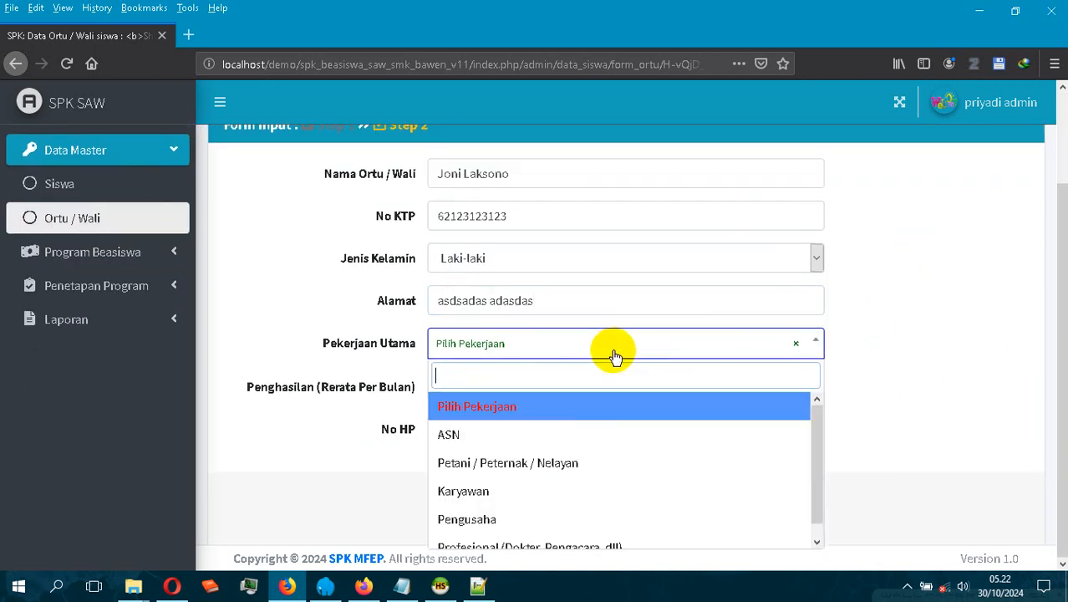
left_click(535, 430)
left_click(535, 386)
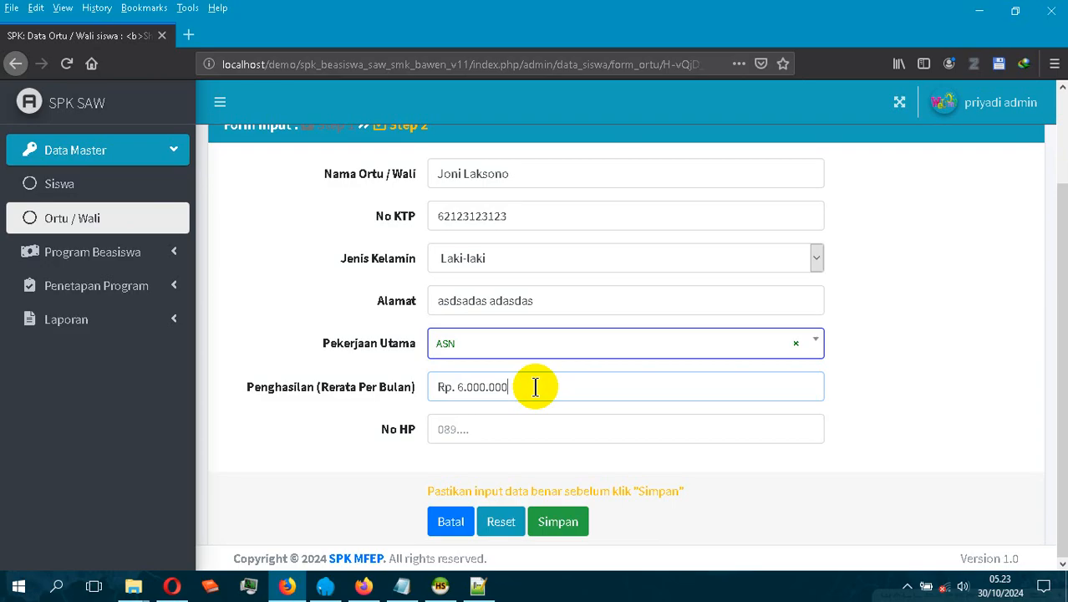
key("Tab")
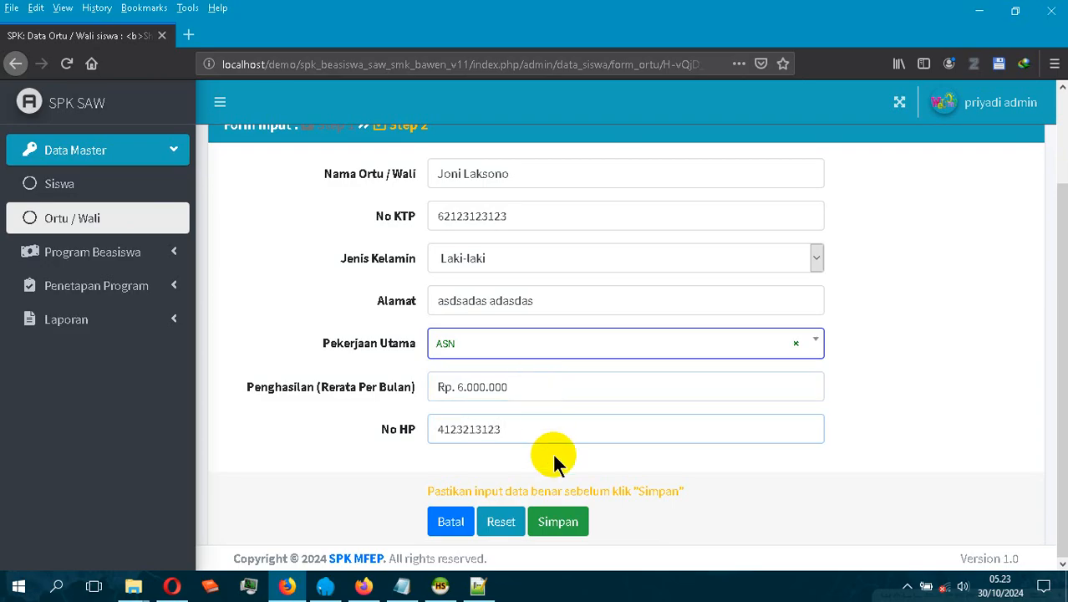
left_click(559, 522)
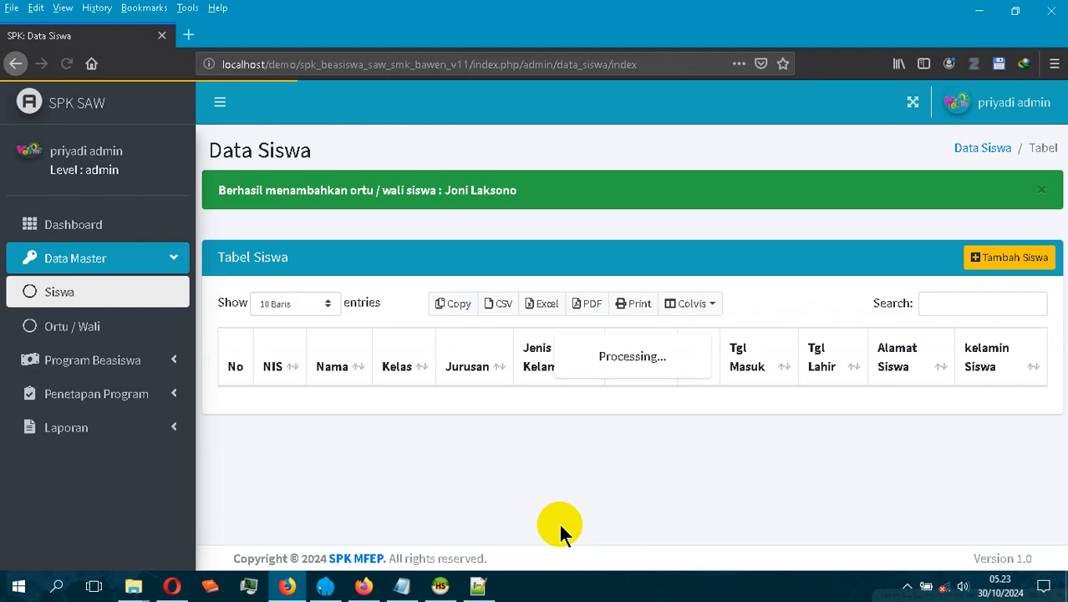
scroll(911, 188, "down", 2)
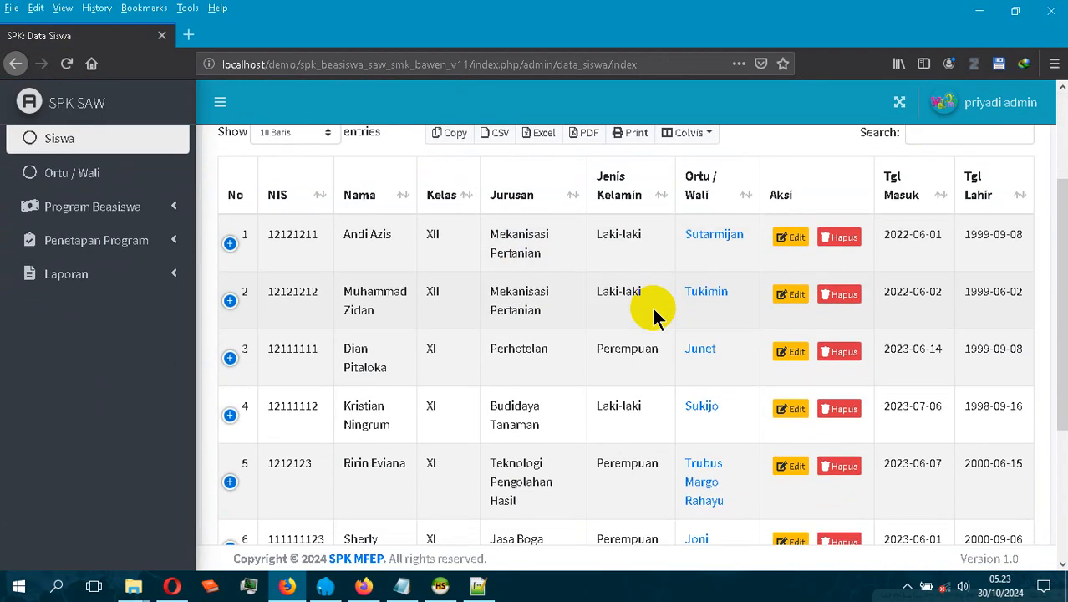
scroll(954, 292, "up", 2)
left_click(962, 251)
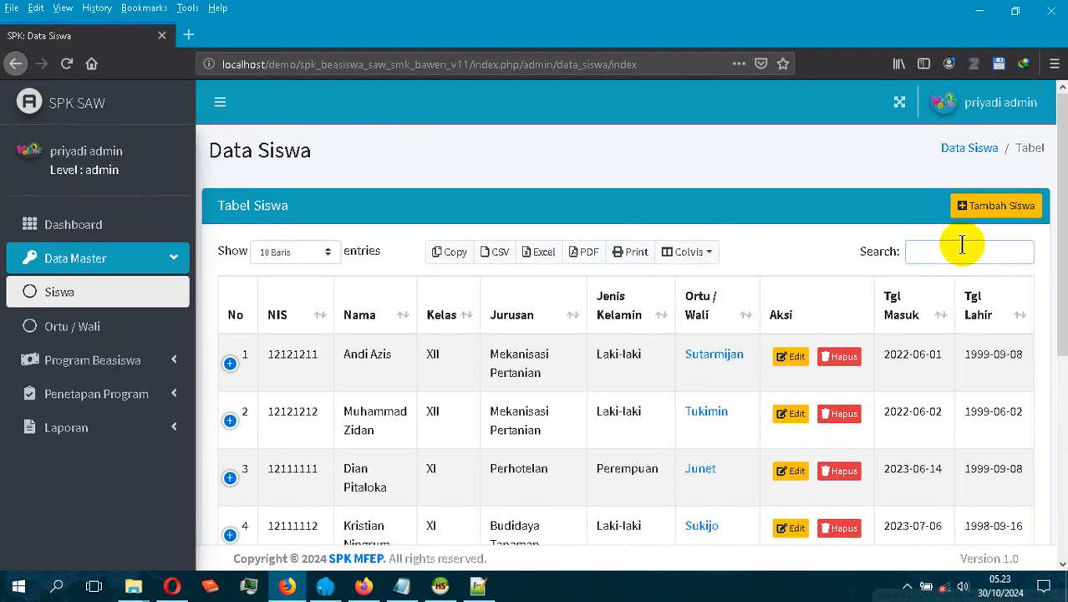
type("sher")
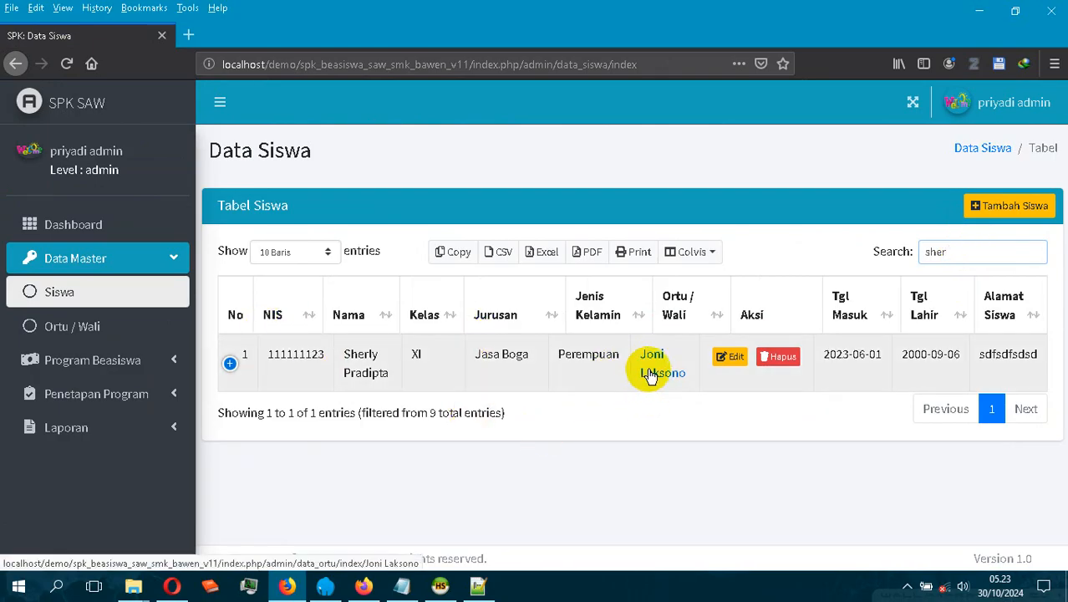
left_click(650, 375)
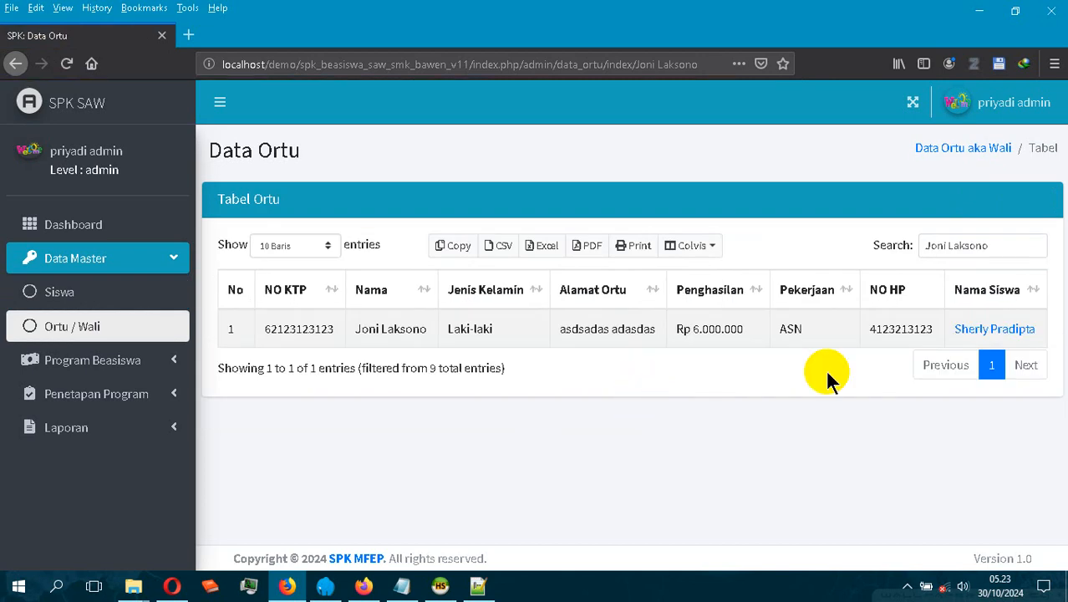
left_click(976, 330)
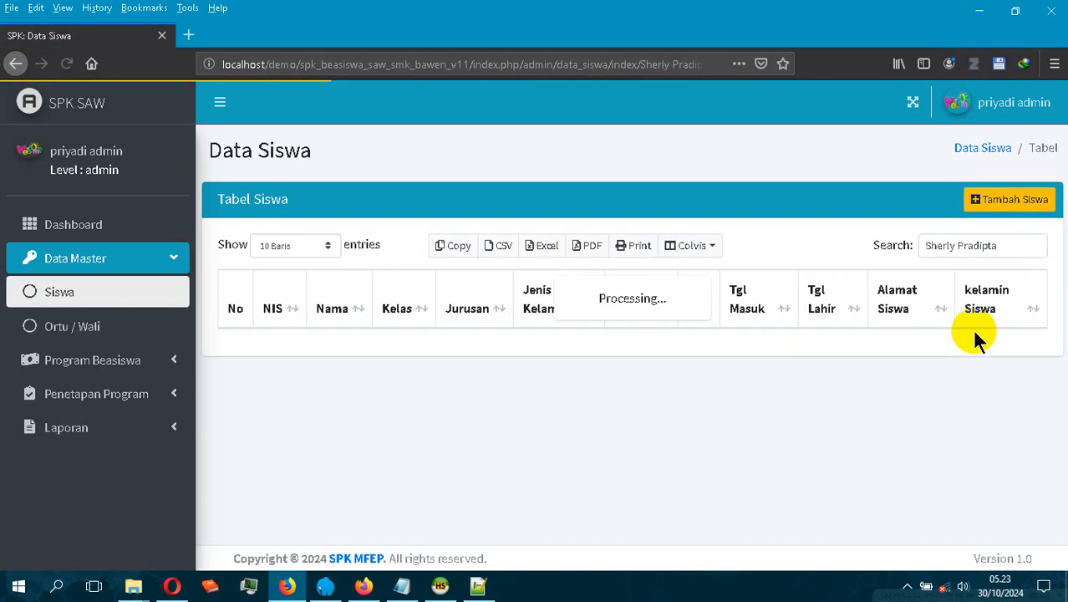
left_click(1031, 246)
left_click_drag(1031, 247, 885, 247)
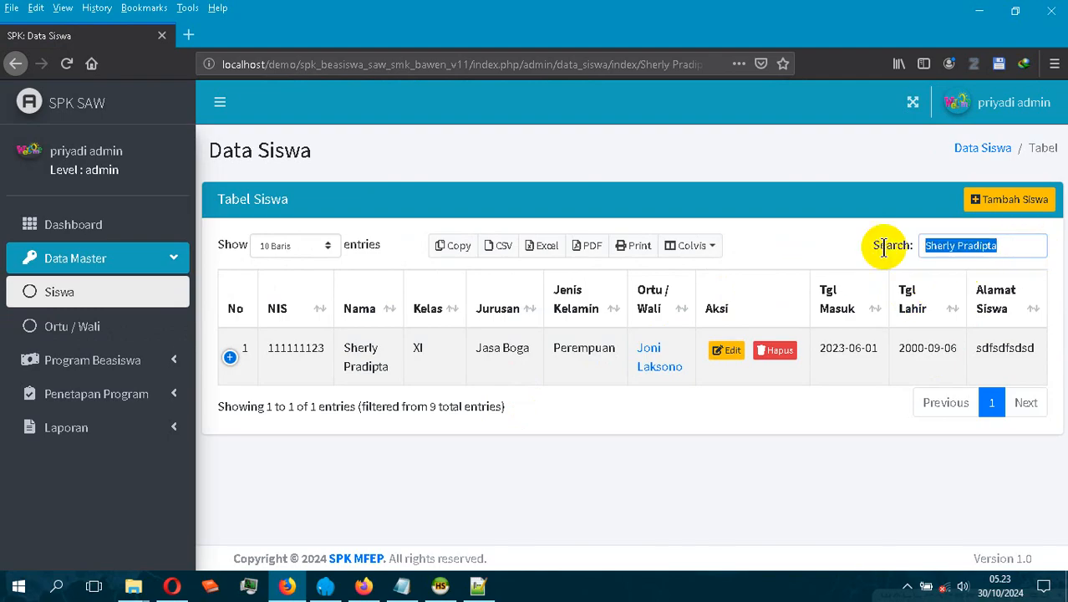
key("BackSpace")
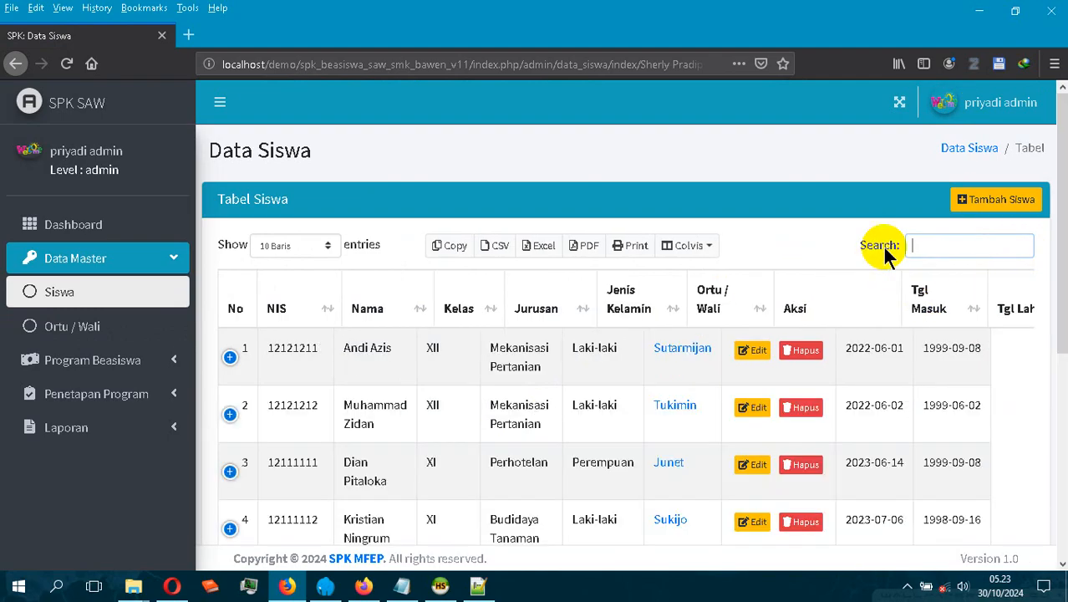
Review the Panduan.txt guide, then expand Program Beasiswa in the SPK SAW sidebar.
left_click(399, 585)
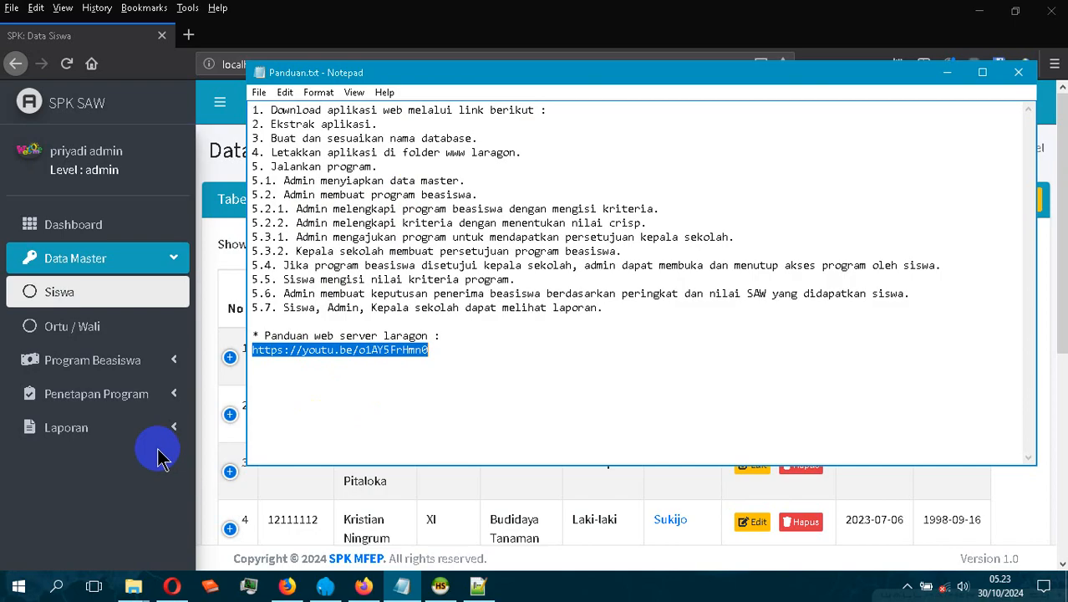
left_click(154, 365)
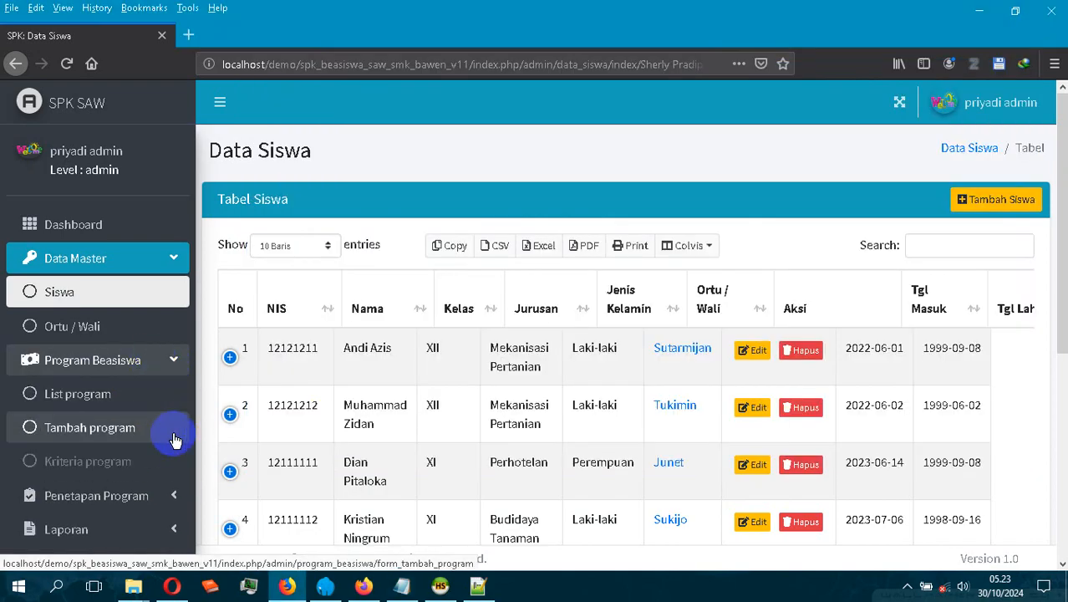
From the Daftar Program Beasiswa list of 3 programs, open the Tambah Beasiswa form.
left_click(107, 397)
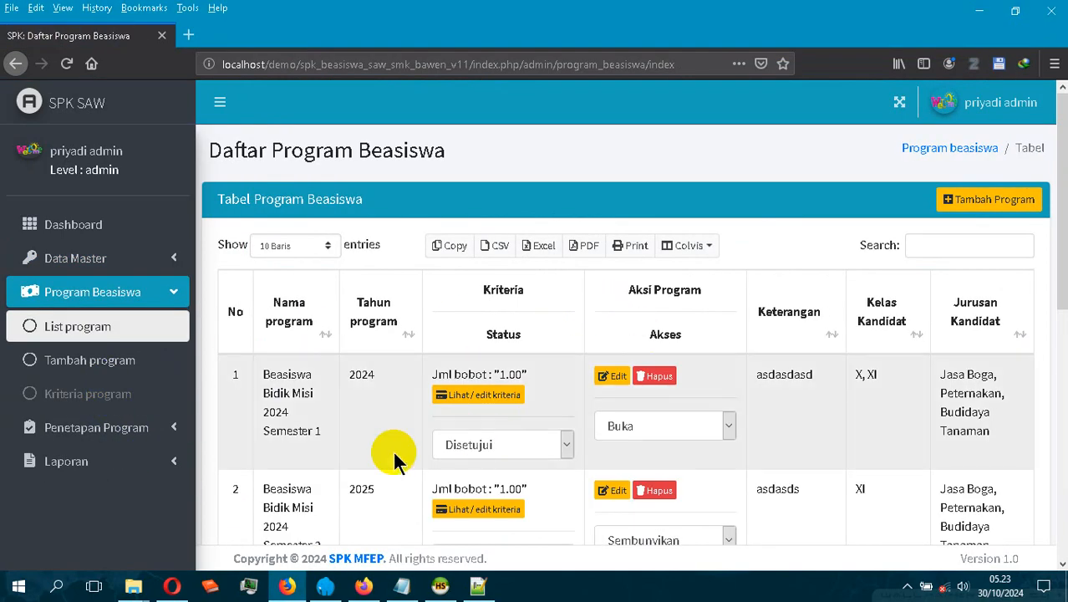
scroll(396, 458, "down", 5)
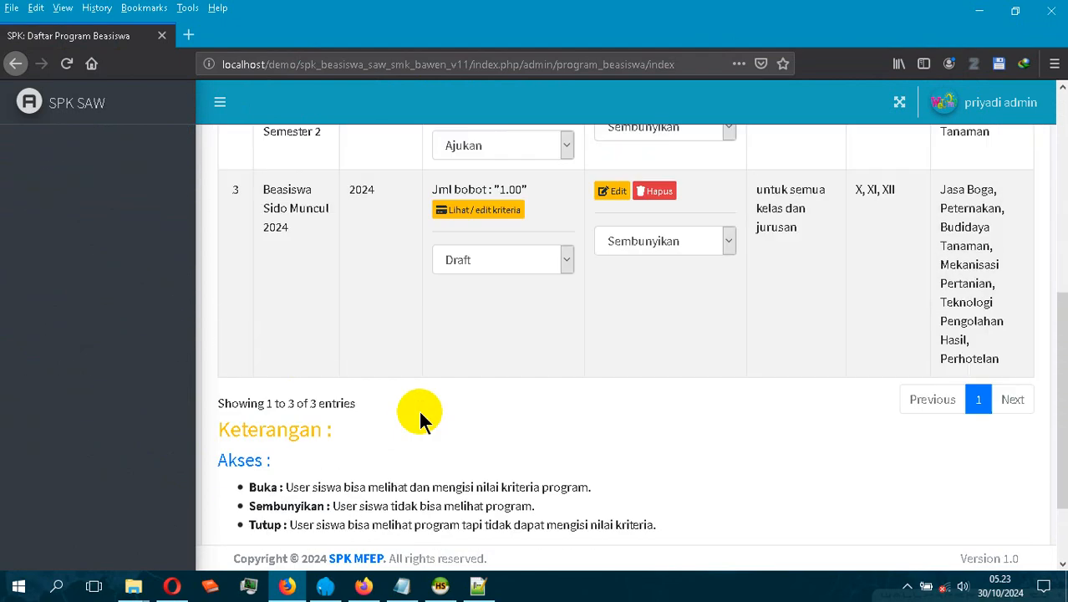
scroll(418, 408, "up", 5)
scroll(418, 408, "down", 2)
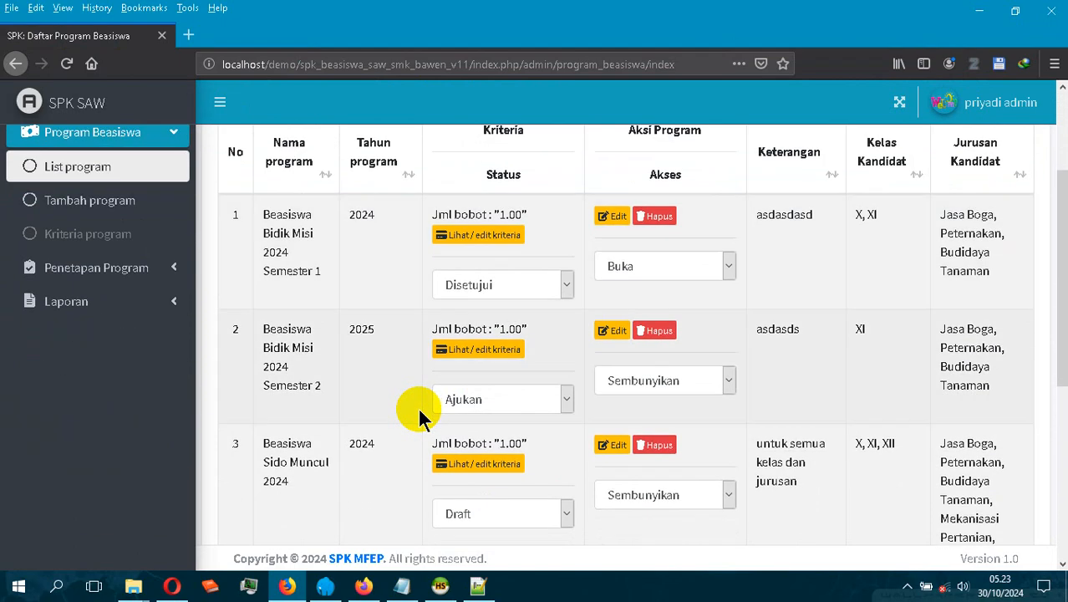
scroll(418, 408, "up", 2)
left_click(977, 209)
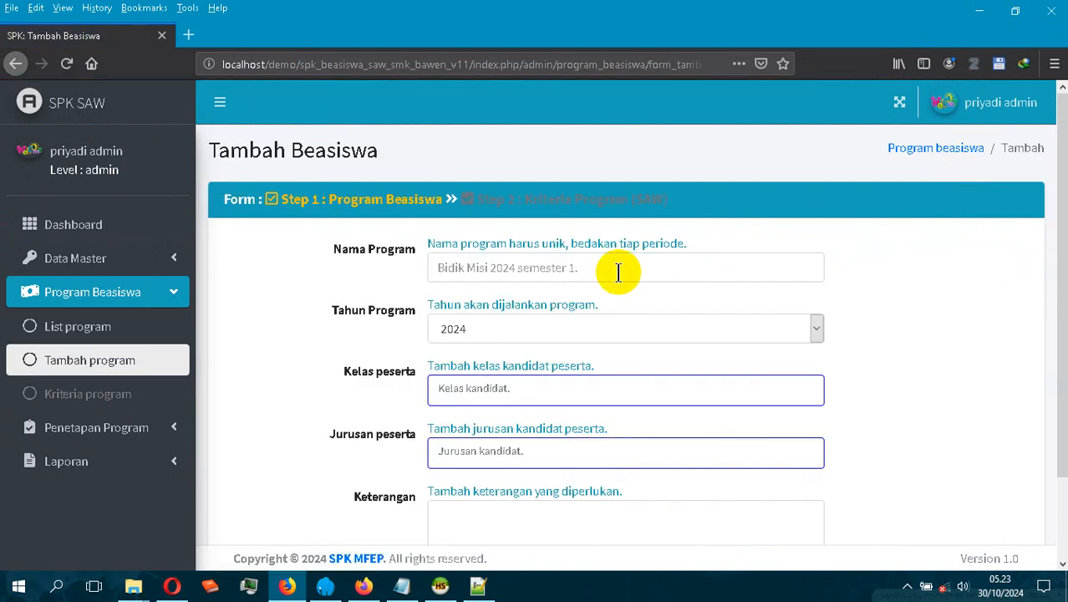
Name the program 'Beasiswa Djarum 2024 Semester 1' and select classes Kelas X and XI.
left_click(608, 276)
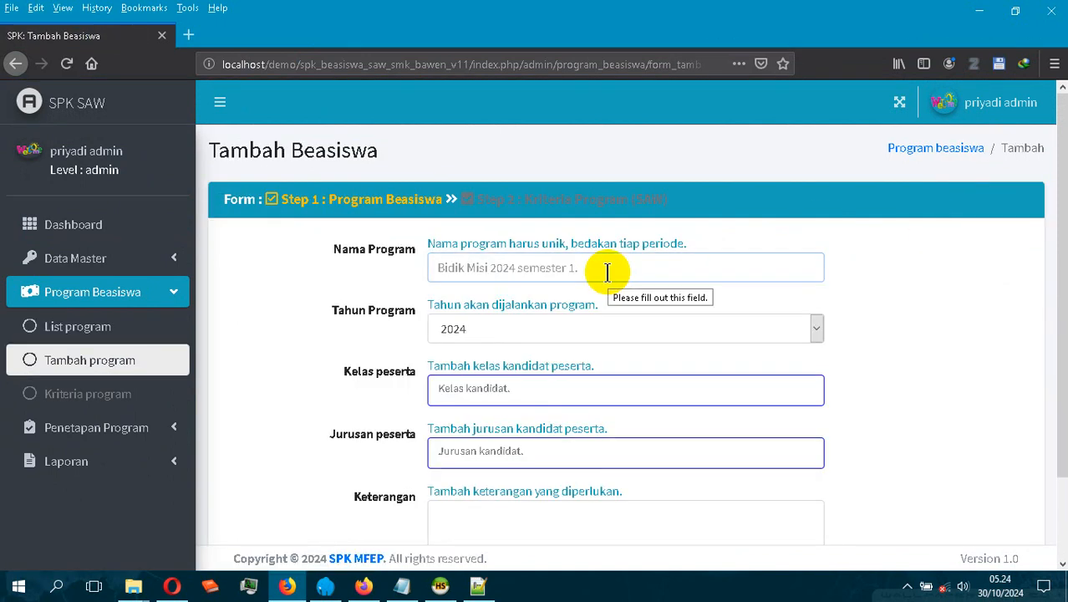
type("Beasiswa ")
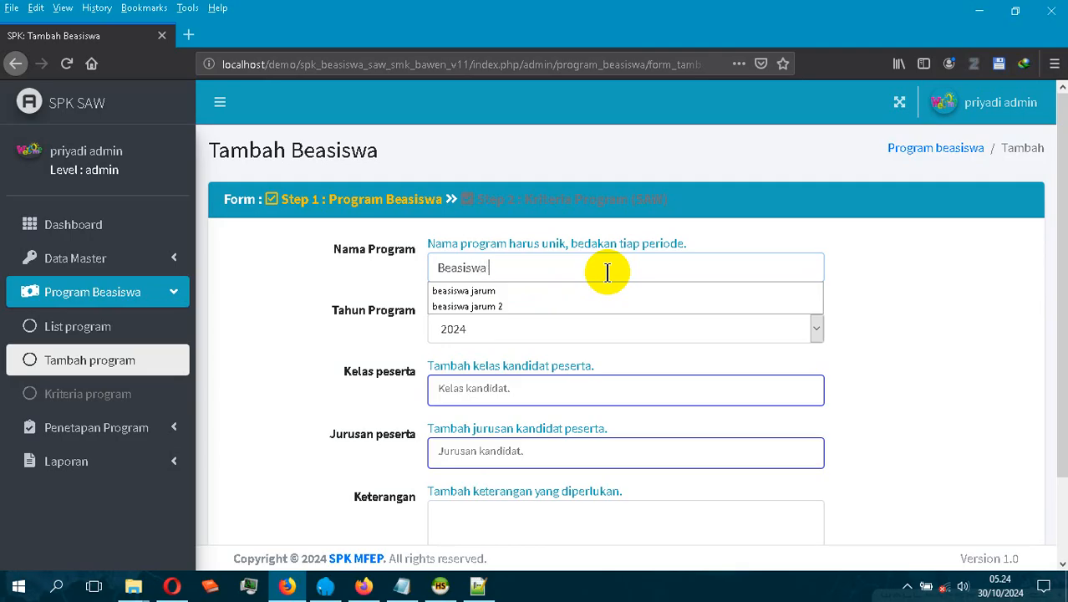
type("Djarum 2024 Semester 1")
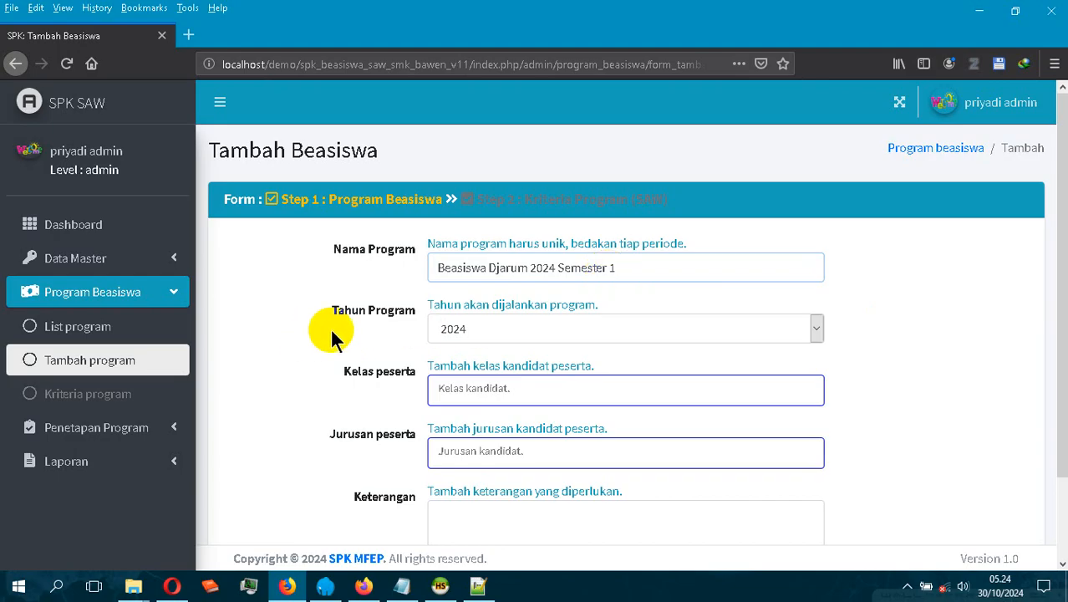
scroll(376, 318, "down", 2)
left_click(485, 294)
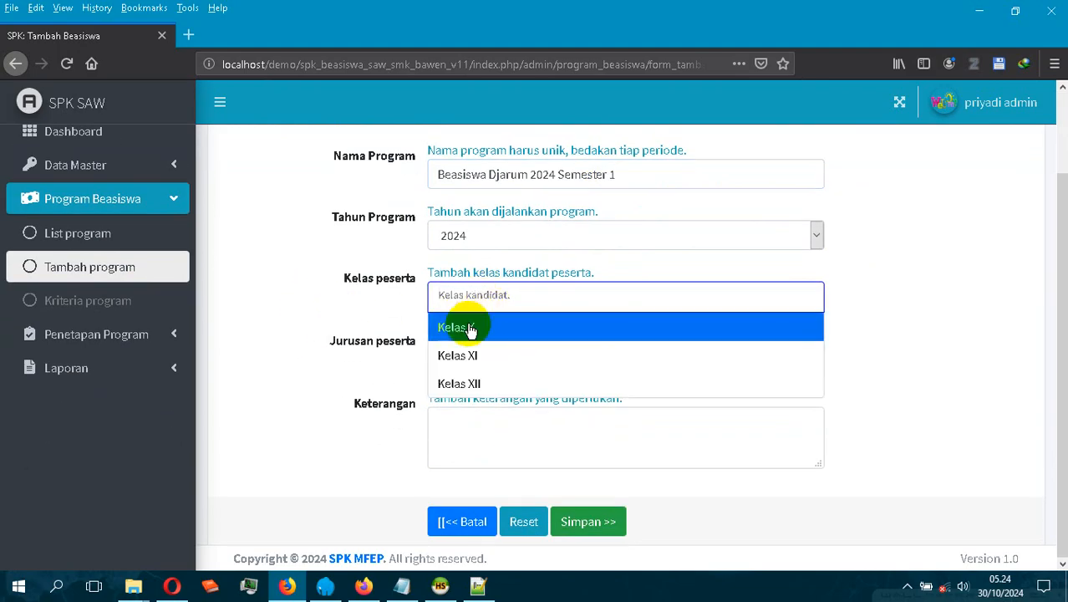
left_click(470, 329)
left_click(493, 294)
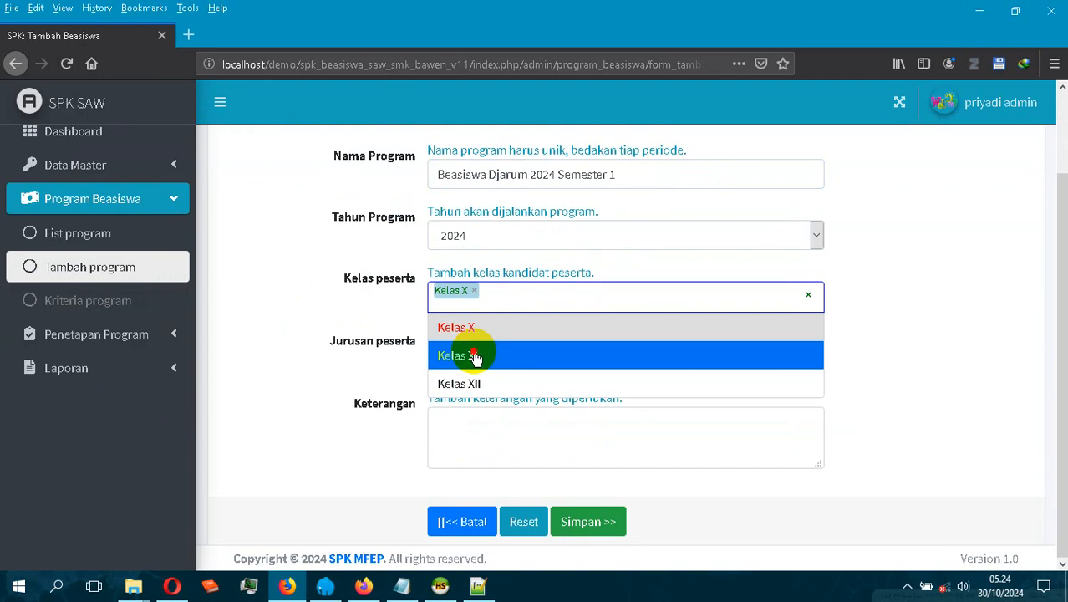
left_click(477, 354)
Add majors Jasa Boga, Peternakan and Perhotelan, enter a description, and save the program.
left_click(482, 355)
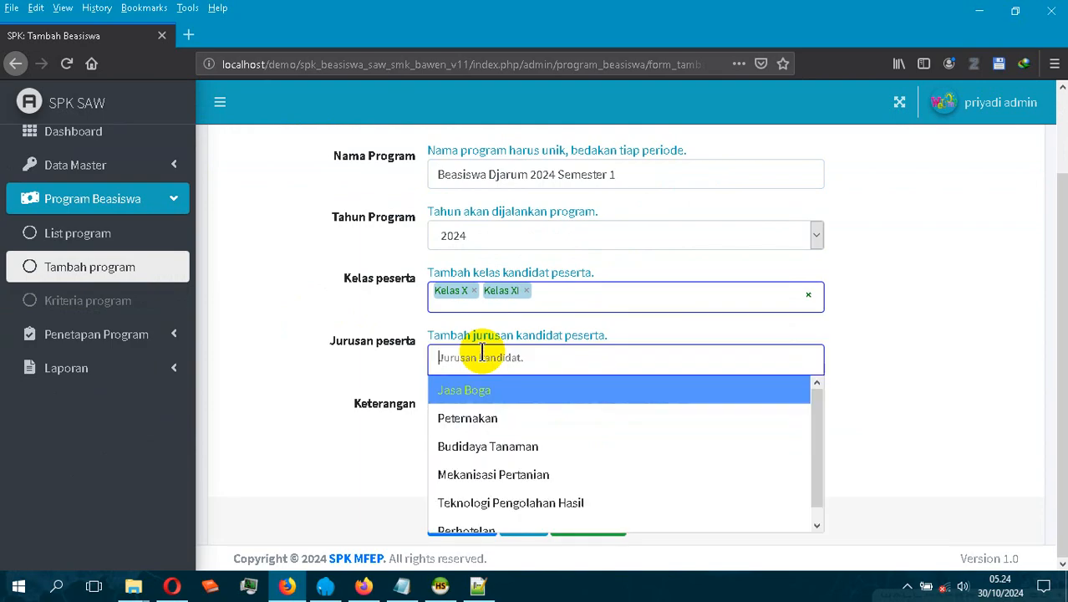
left_click(496, 393)
left_click(544, 366)
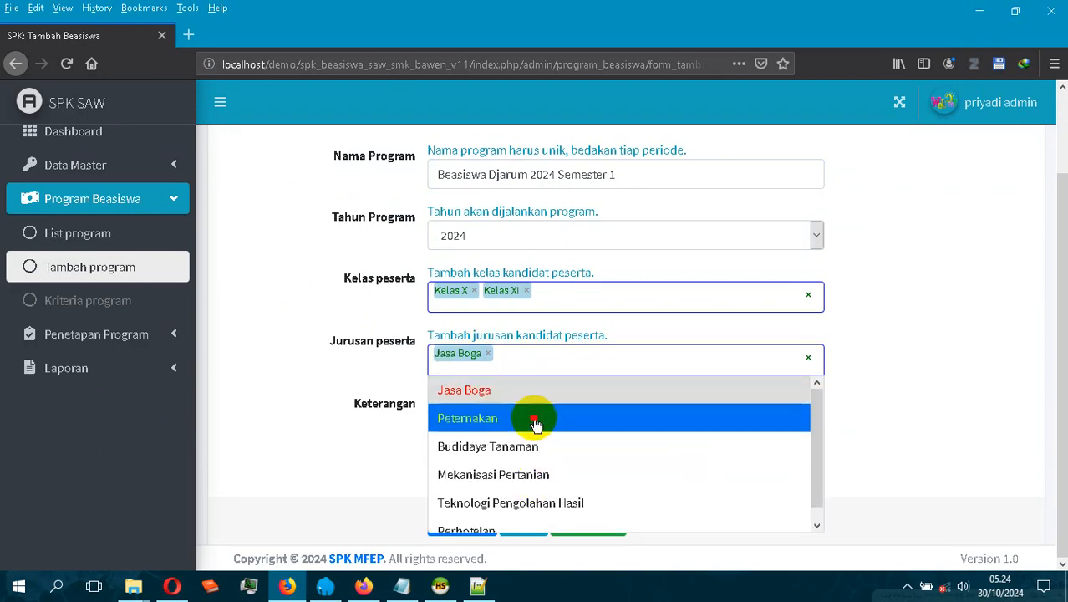
left_click(537, 419)
left_click(610, 358)
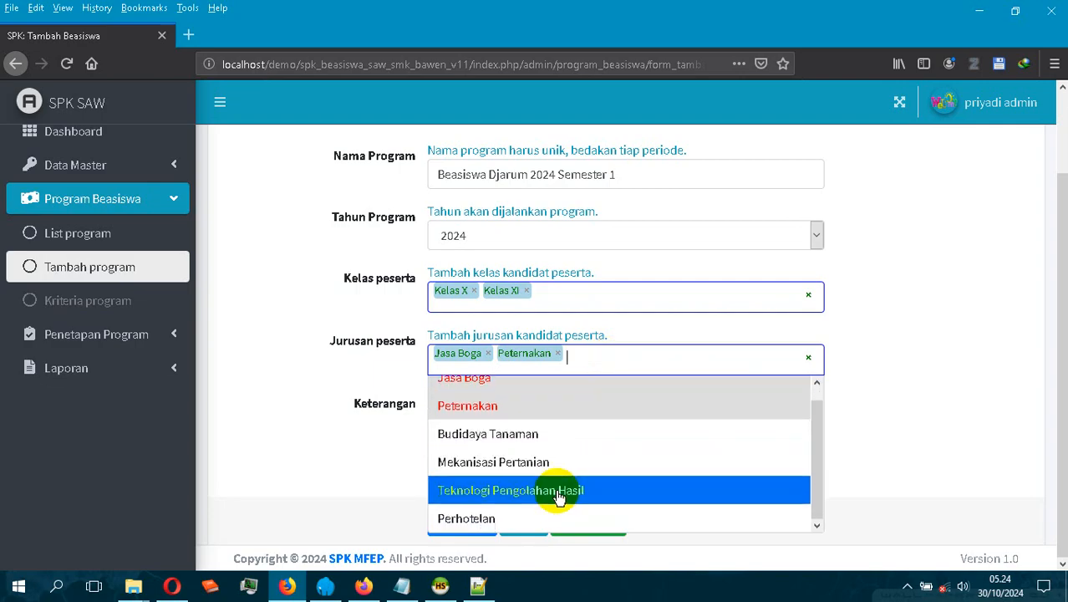
left_click(527, 520)
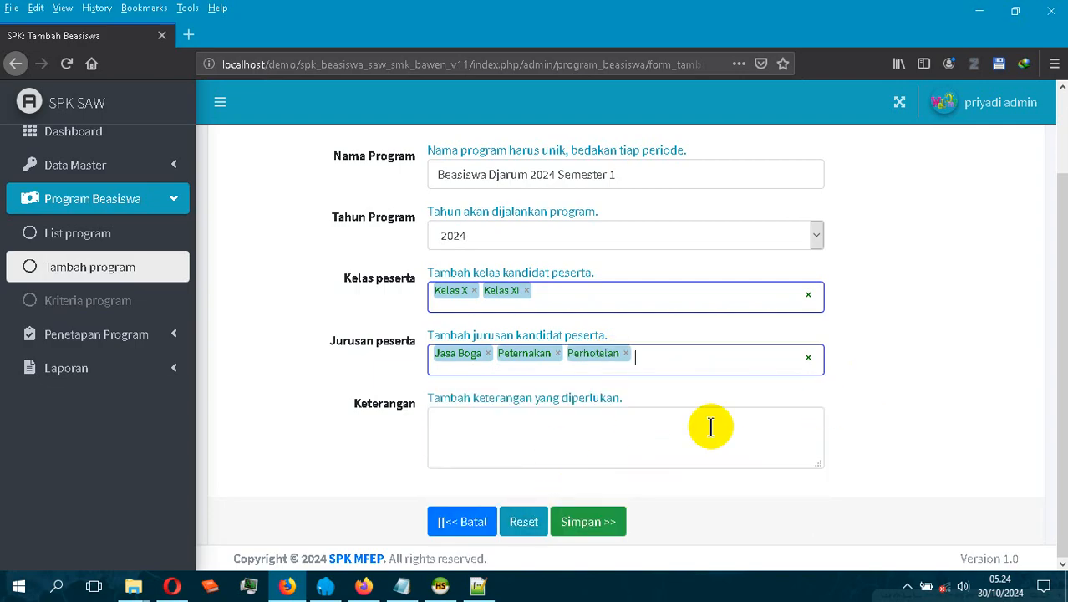
left_click(632, 438)
type("sdfsdf s")
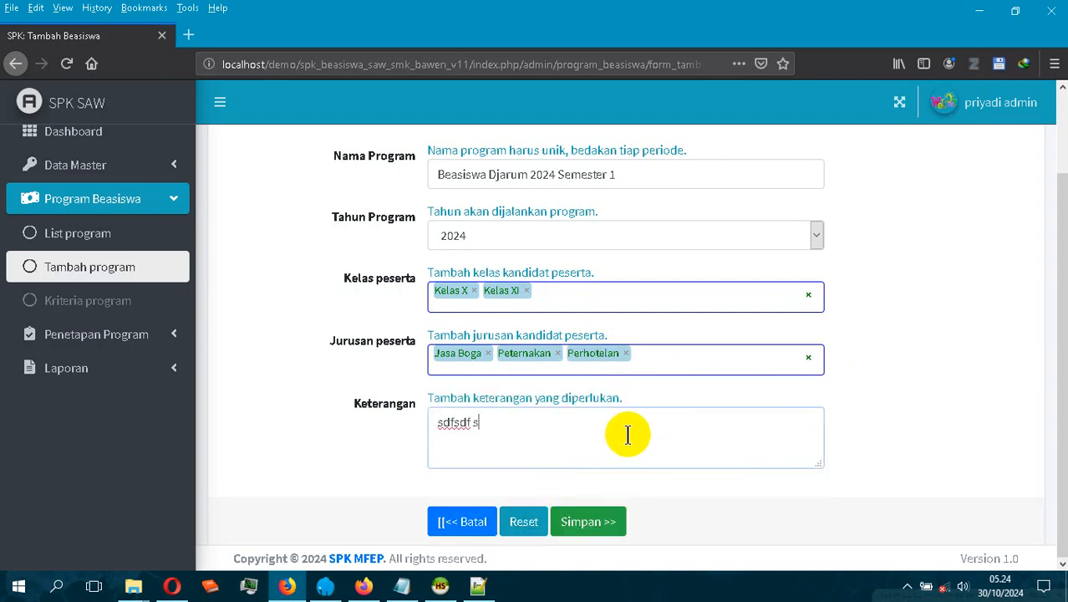
type("dfsdfsdf")
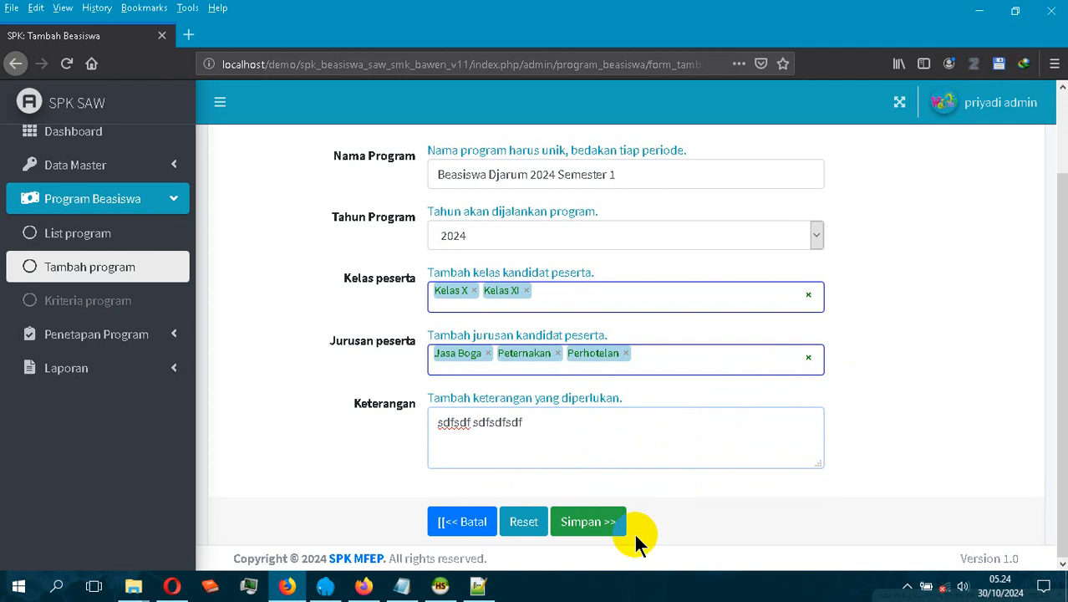
left_click(591, 522)
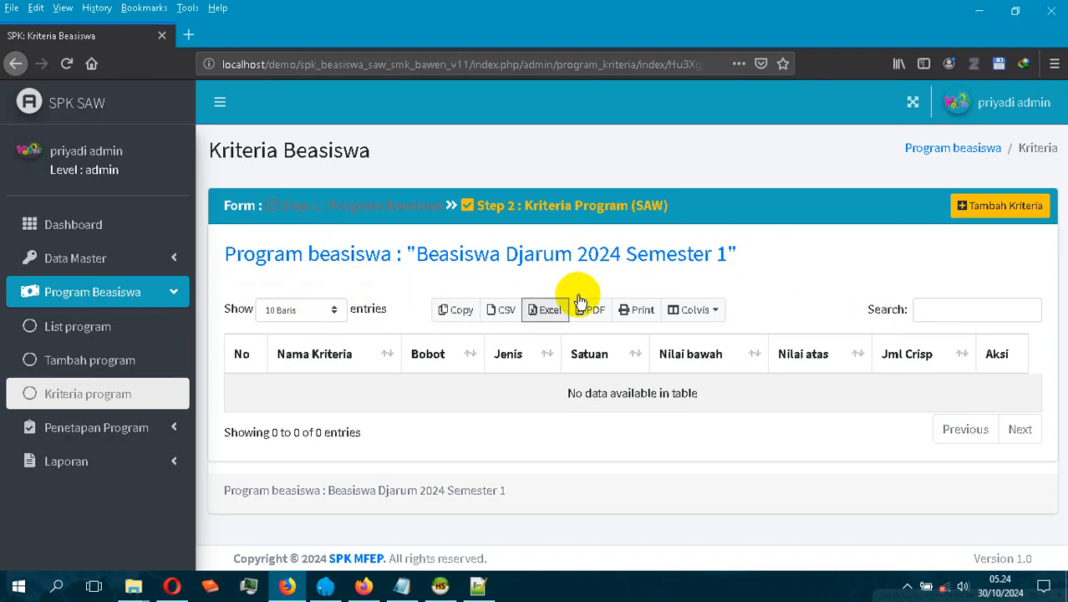
Open the add-criterion form for the Beasiswa Djarum 2024 Semester 1 program.
left_click(1008, 206)
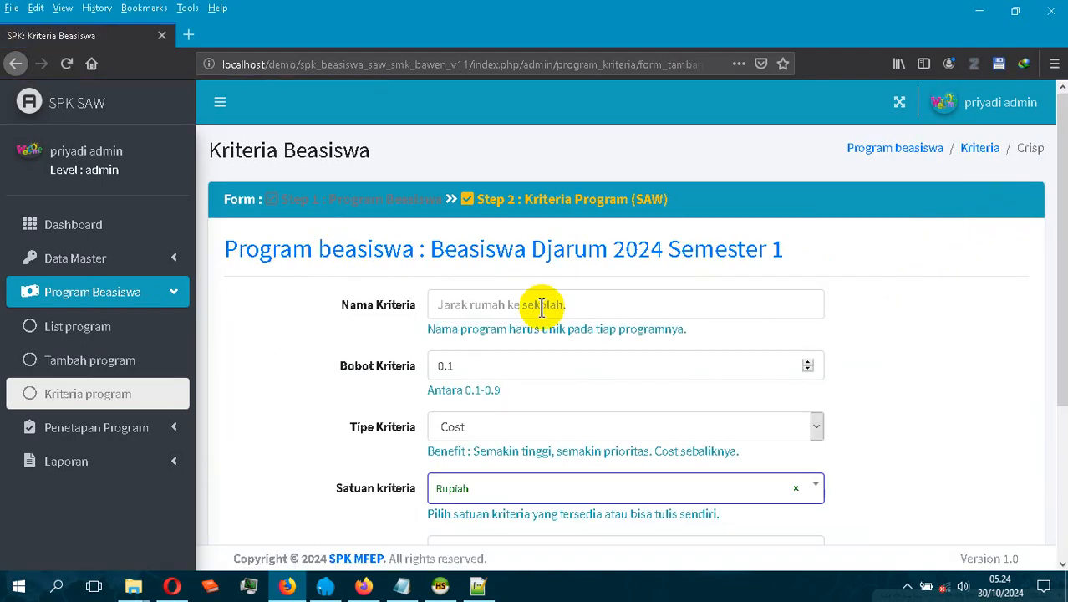
Name the criterion 'Jarak rumah ke sekolah', type Benefit, measured in Kilometer.
left_click(542, 303)
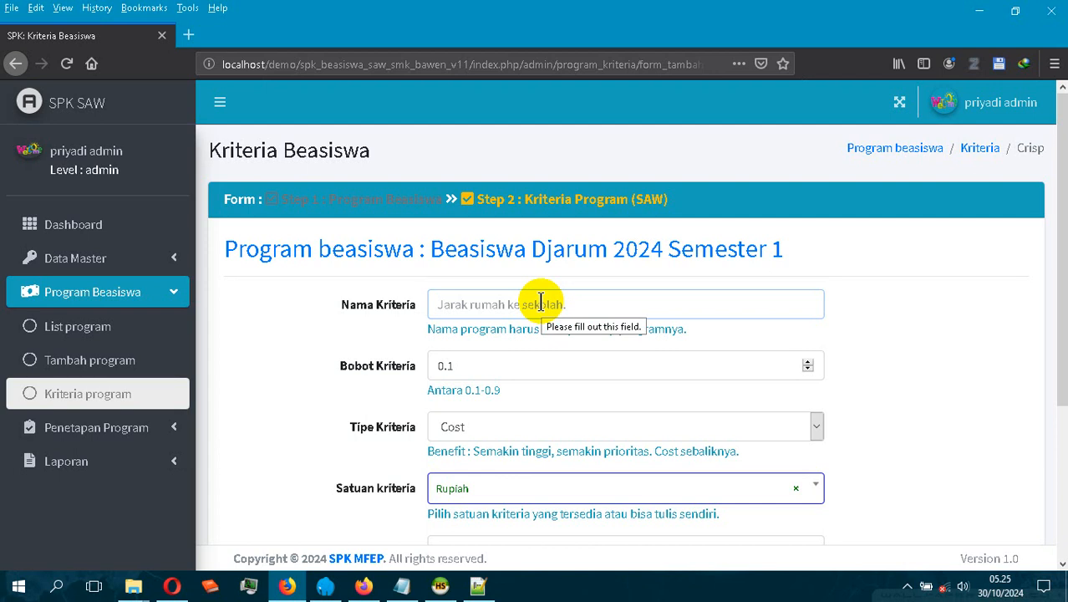
type("Jarak rumah ke sekolah")
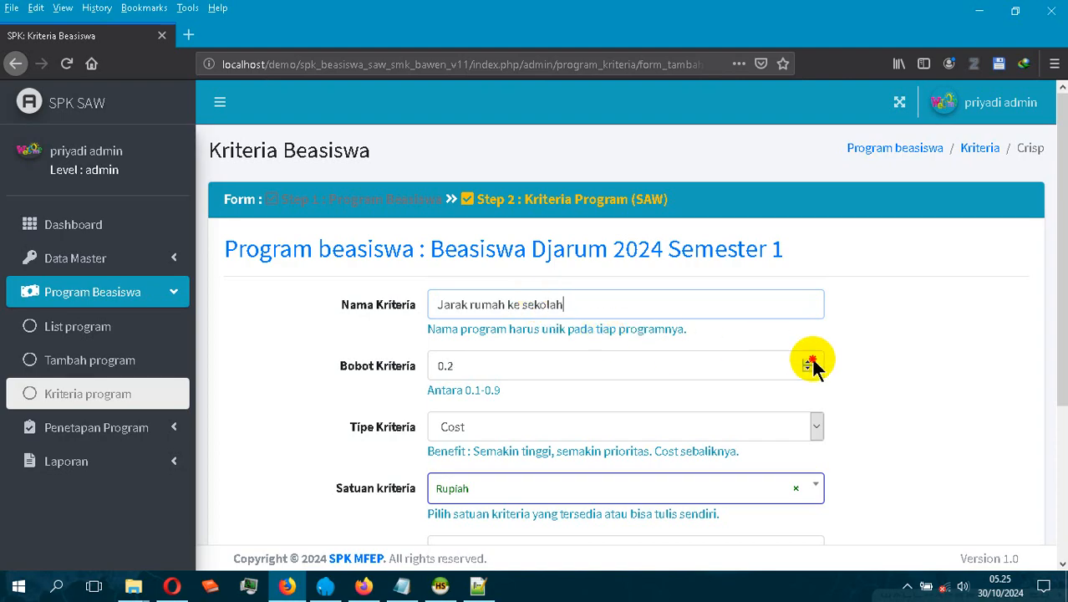
scroll(895, 370, "down", 5)
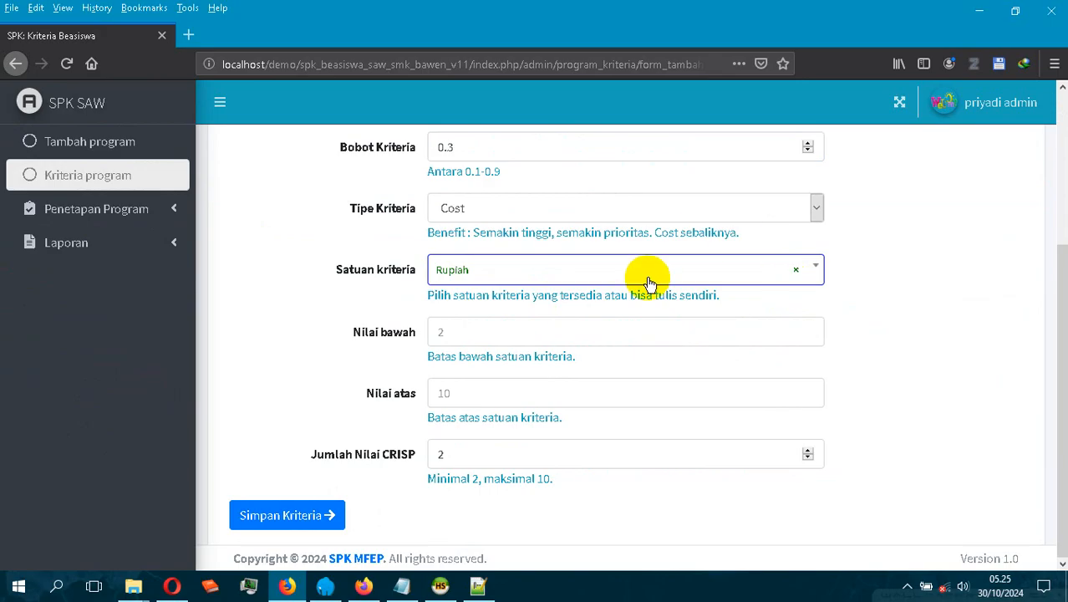
scroll(585, 292, "up", 2)
scroll(504, 319, "up", 2)
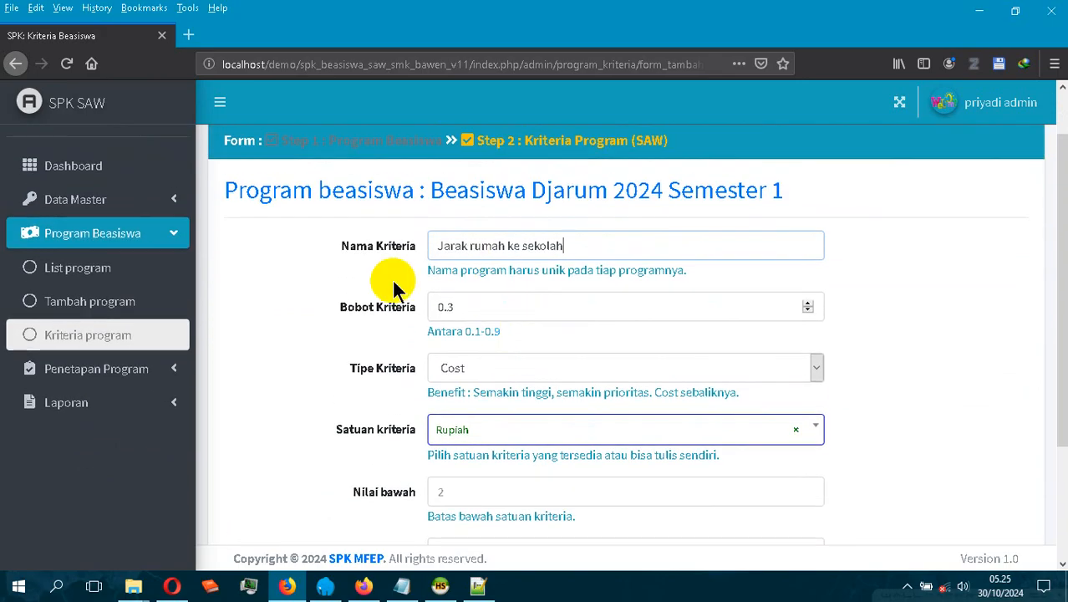
scroll(356, 381, "down", 4)
scroll(353, 372, "up", 2)
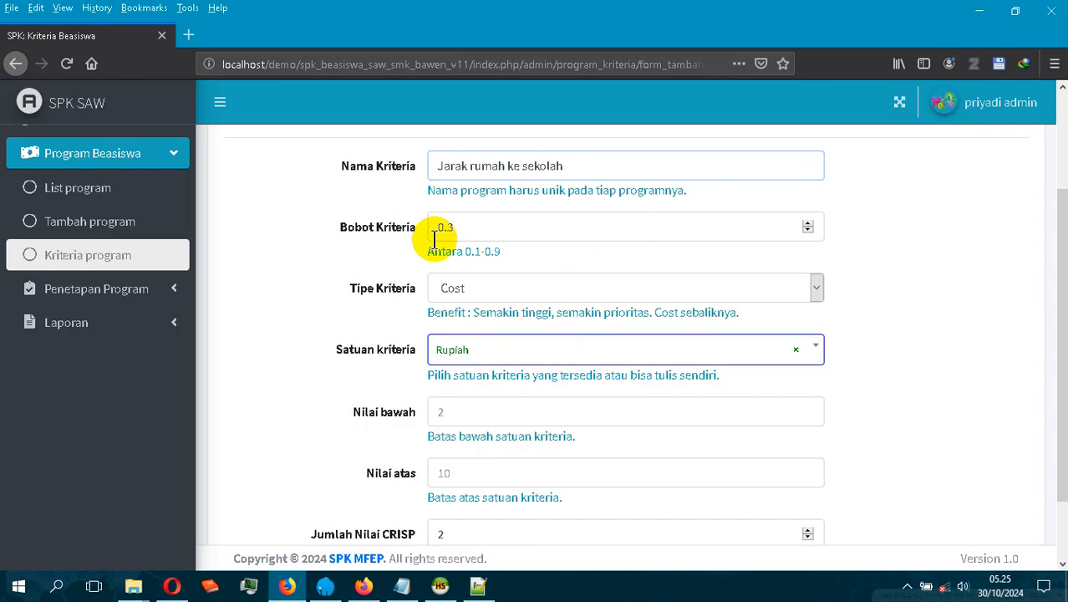
left_click(649, 281)
left_click(495, 340)
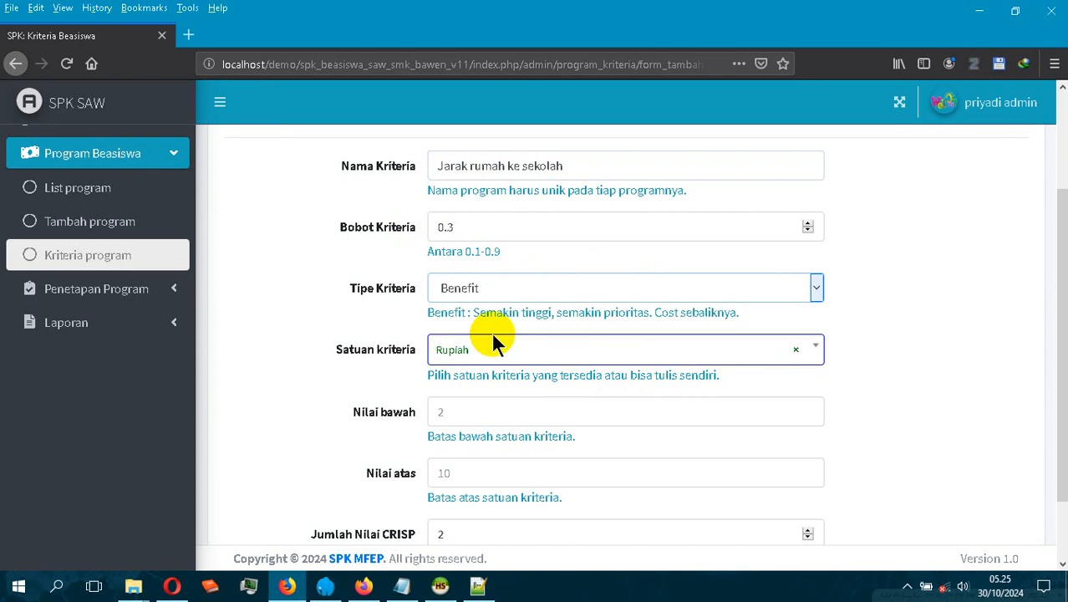
left_click(731, 347)
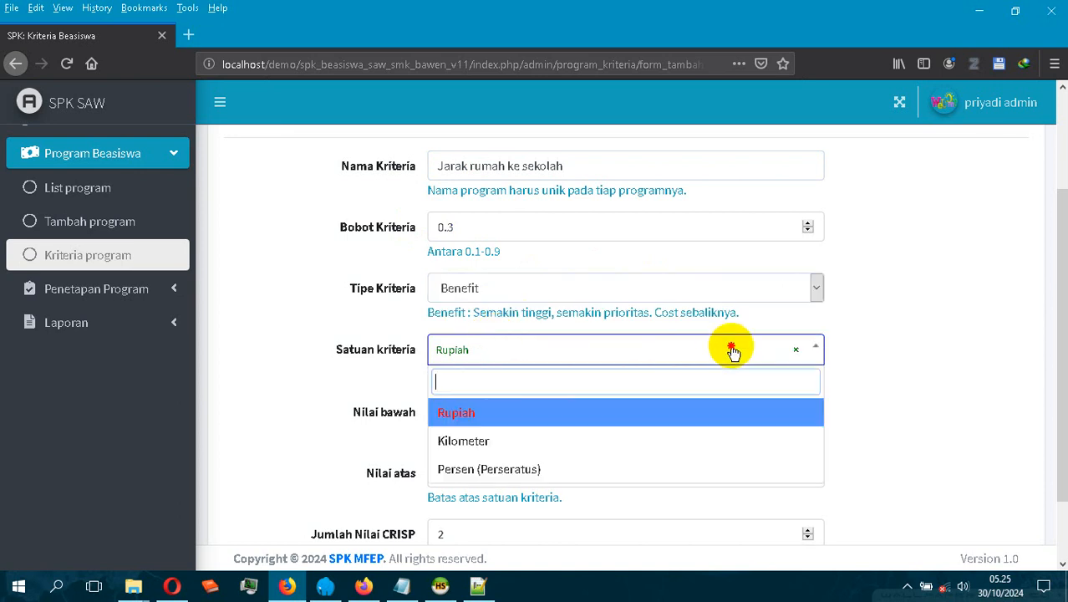
left_click(515, 440)
scroll(709, 405, "down", 2)
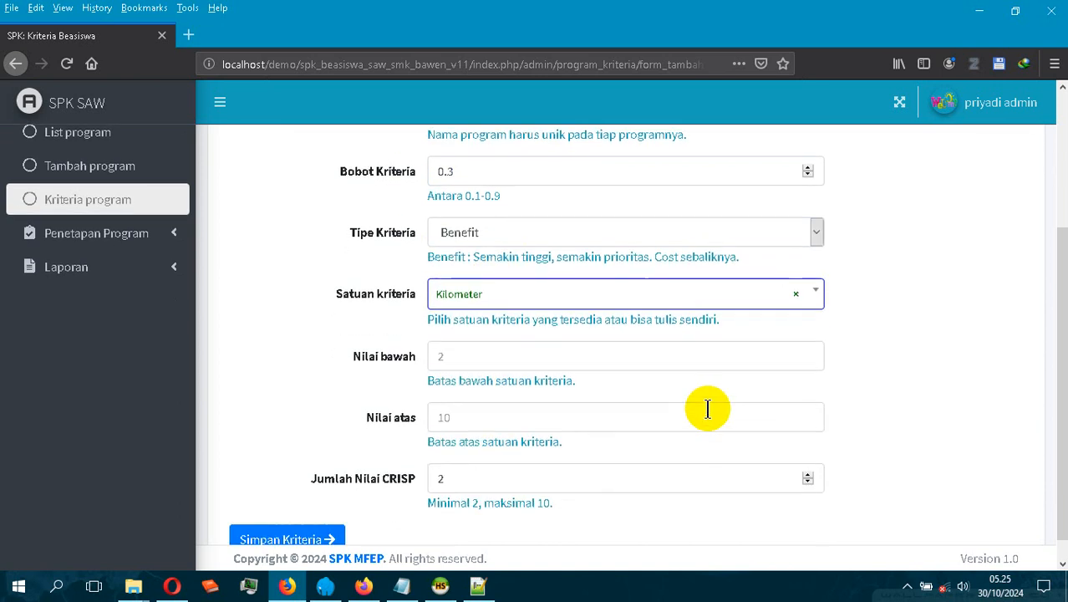
Set the criterion range from 1 to 300 with 5 crisp values.
left_click(511, 333)
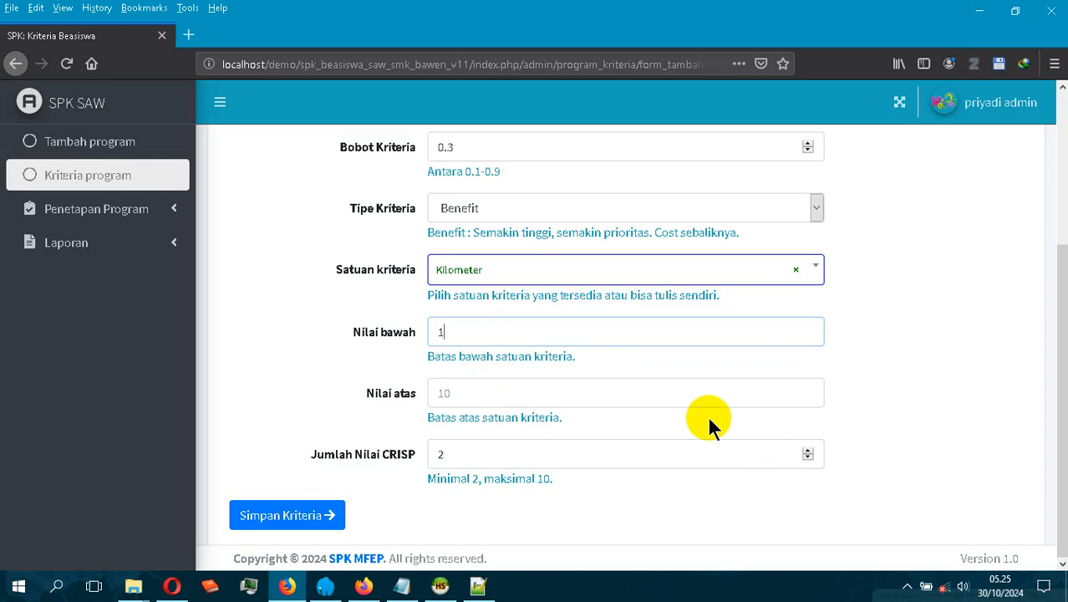
left_click(636, 398)
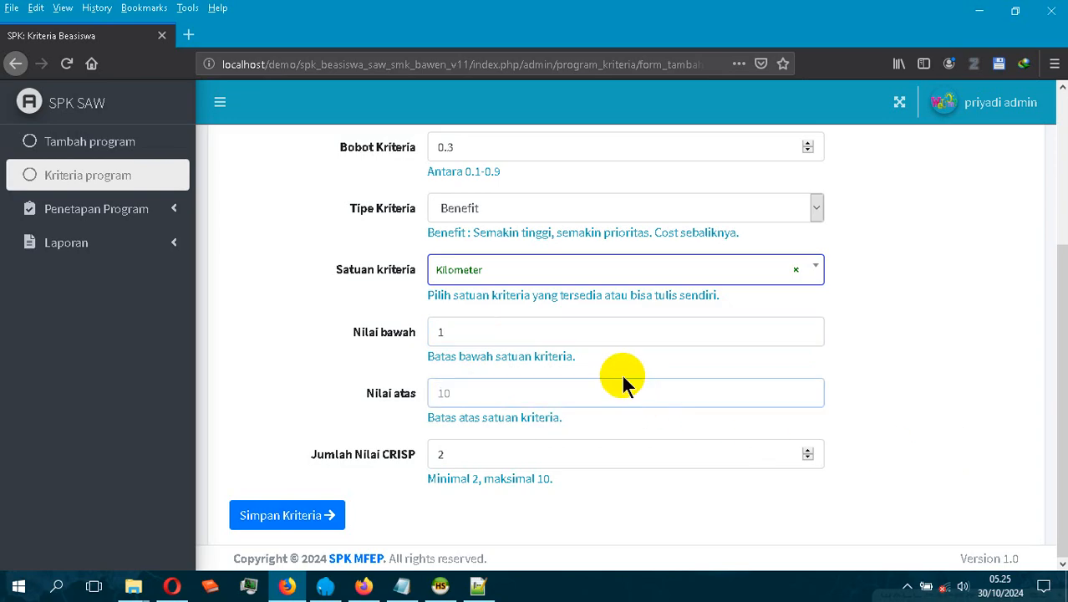
type("3.000")
key("BackSpace")
key("BackSpace")
key("BackSpace")
key("BackSpace")
type("00")
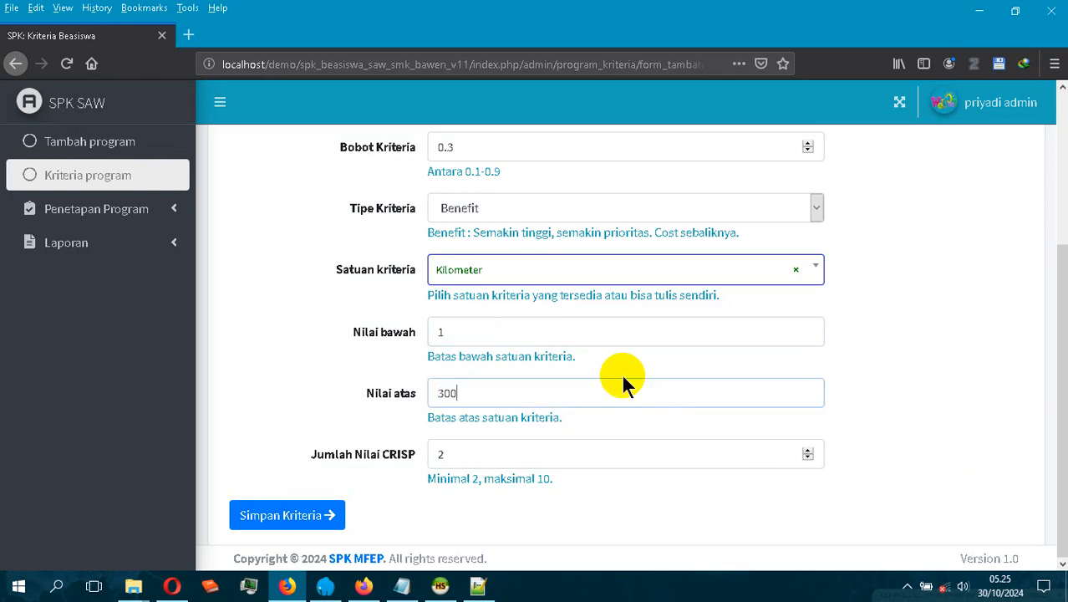
left_click(806, 451)
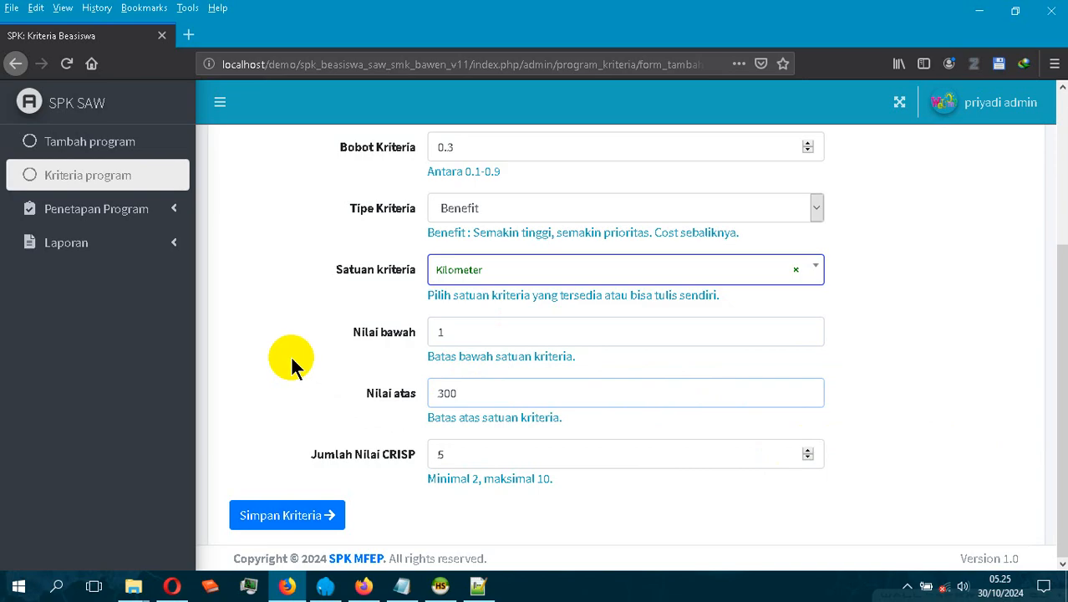
scroll(289, 357, "up", 2)
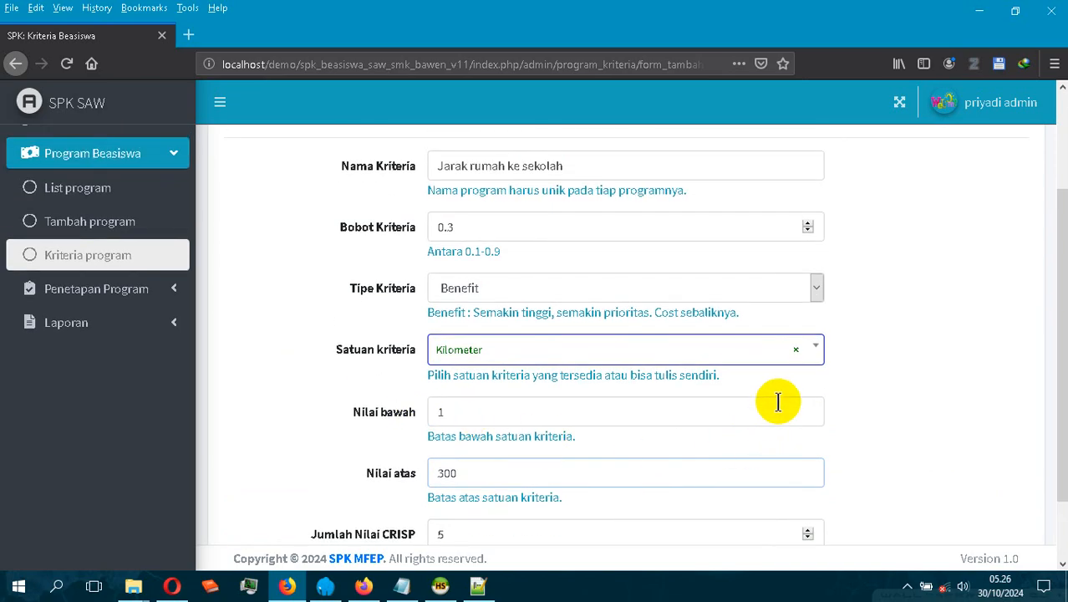
scroll(777, 398, "down", 2)
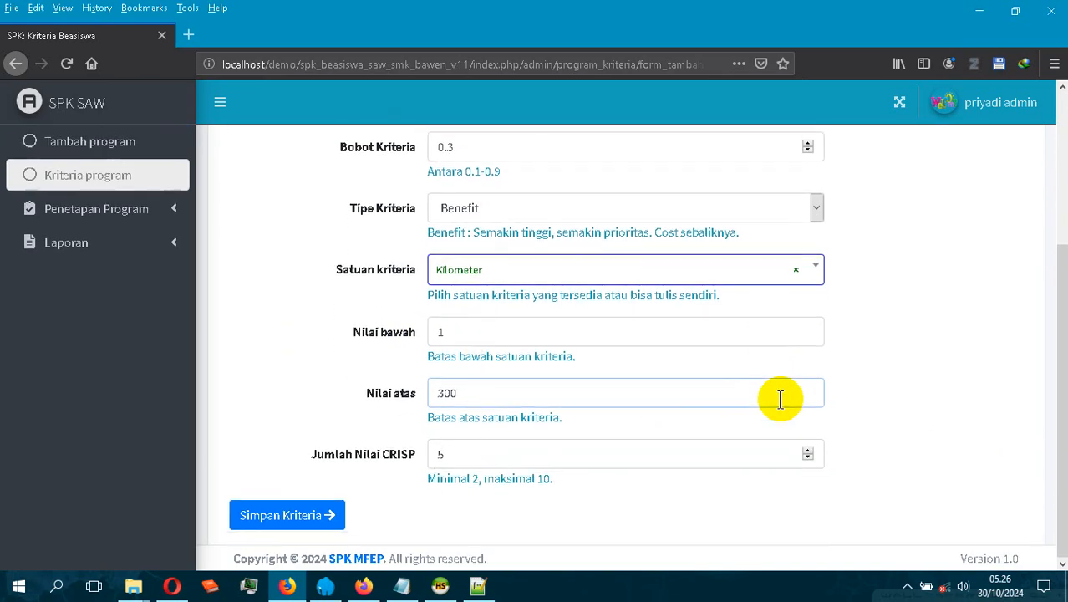
left_click(770, 396)
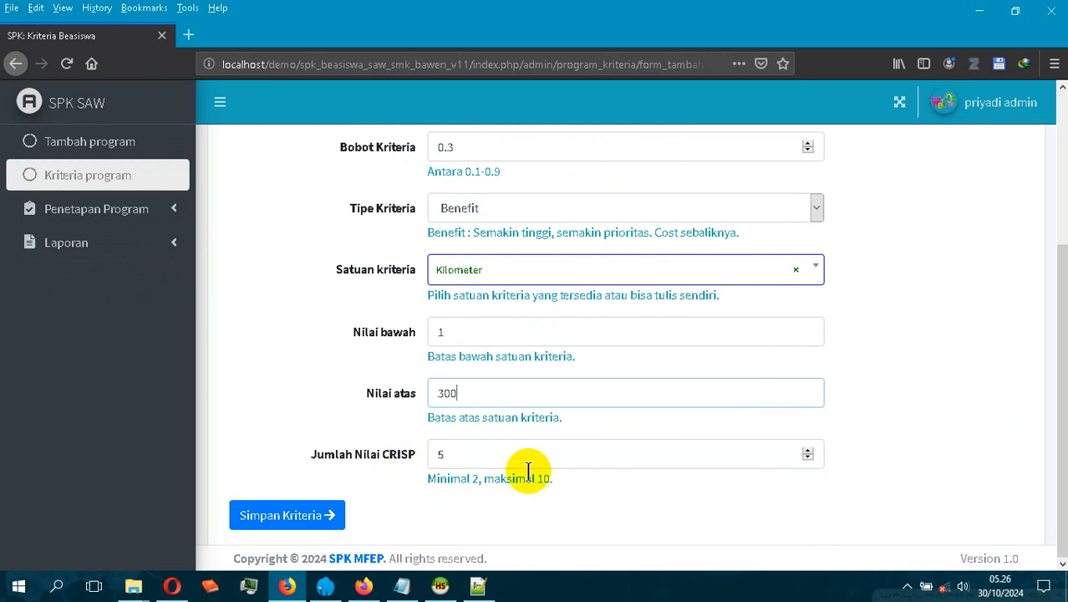
Save the distance criterion so its crisp ranges are generated.
left_click(320, 512)
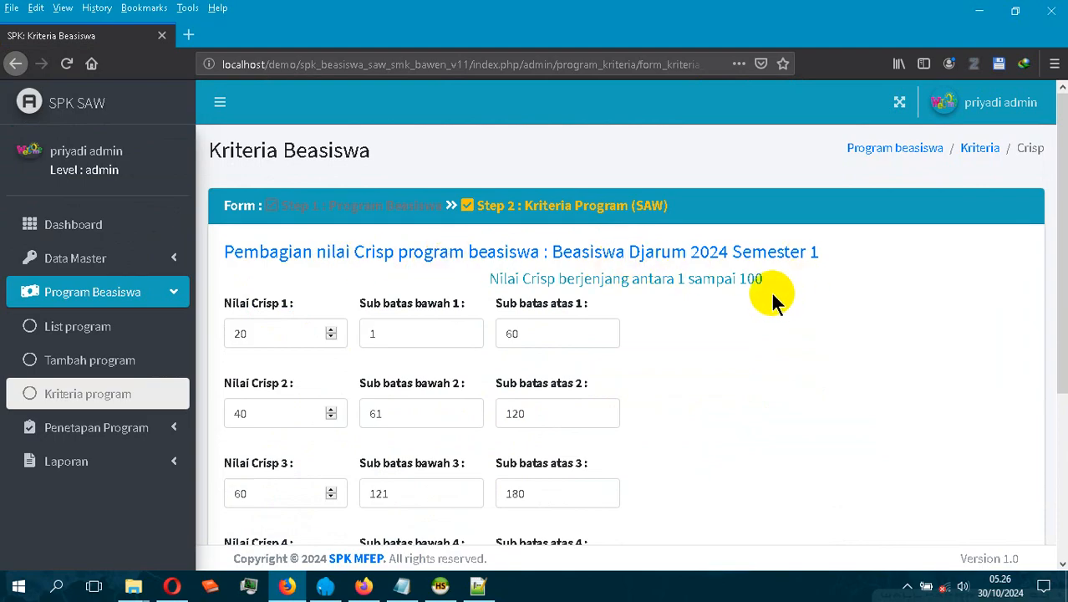
scroll(774, 294, "down", 3)
scroll(776, 303, "up", 2)
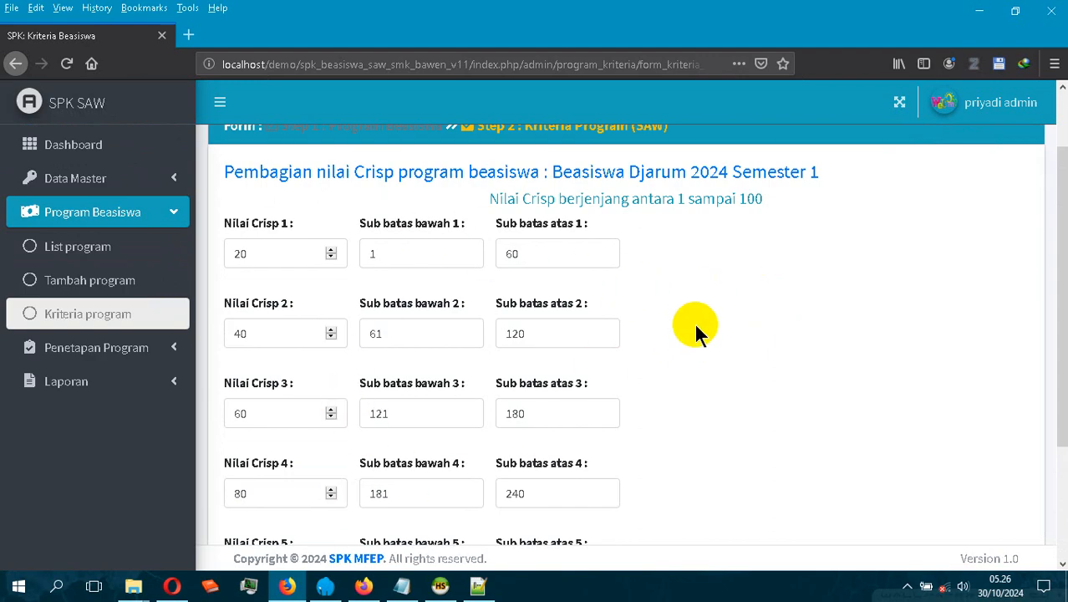
scroll(697, 333, "down", 2)
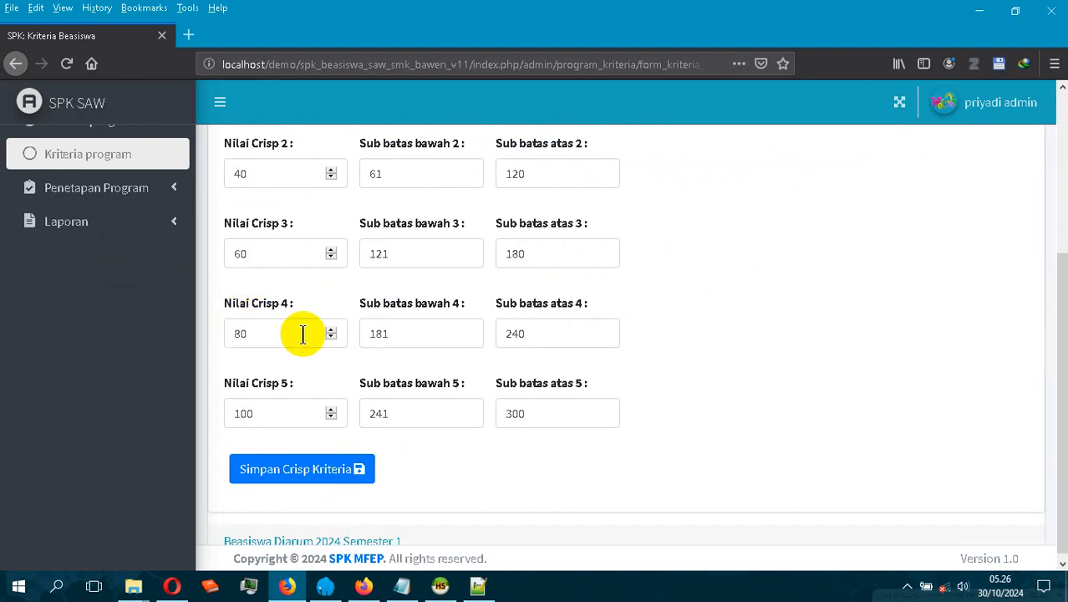
Change band 4's upper bound to 200 and band 5's lower bound to 201, then save.
left_click(539, 334)
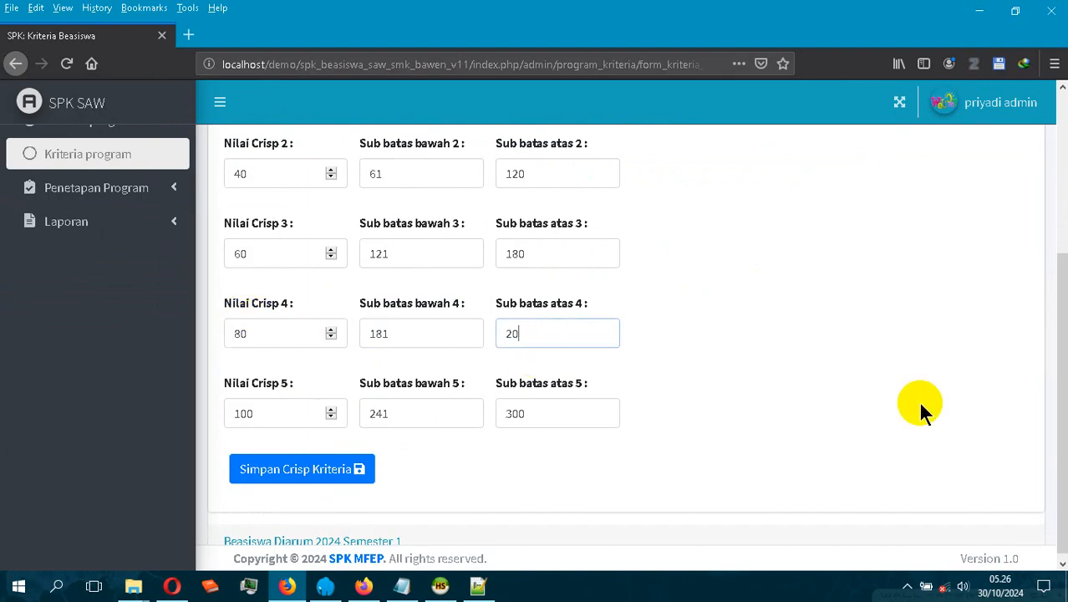
left_click(380, 413)
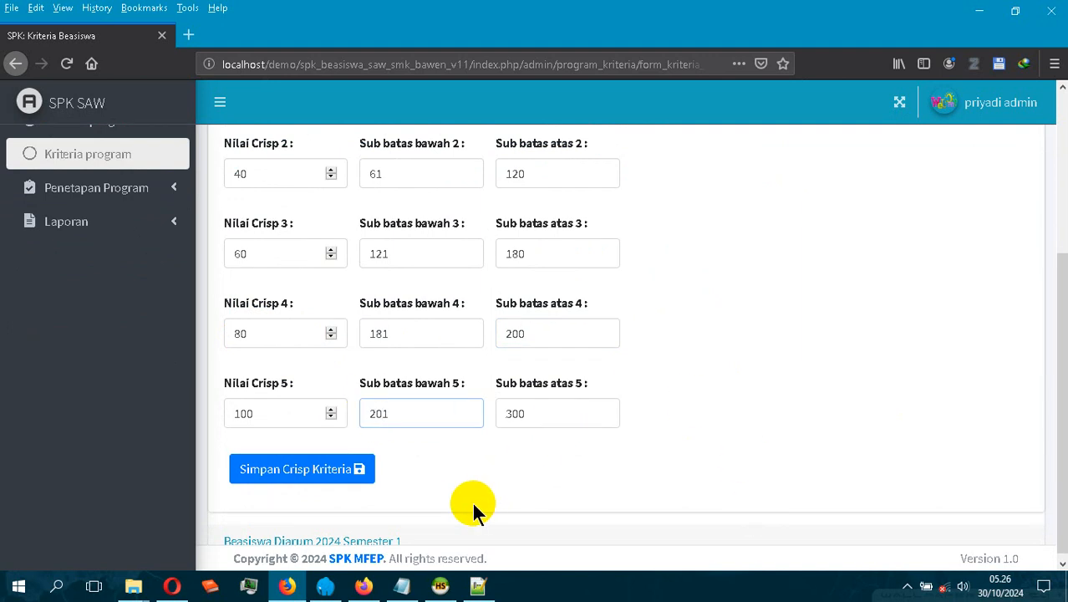
scroll(735, 258, "up", 5)
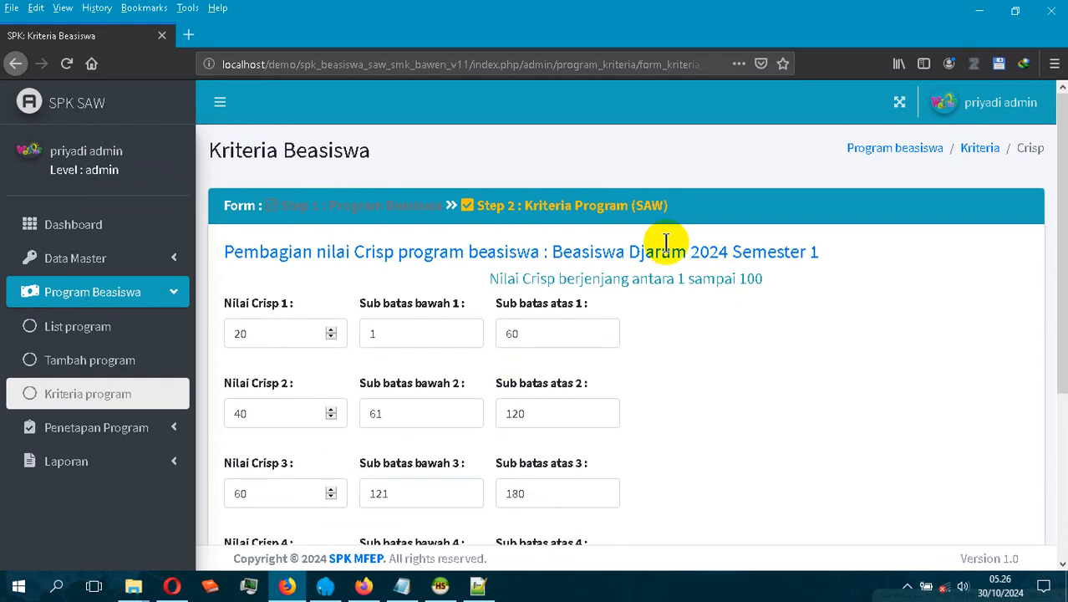
scroll(526, 311, "down", 5)
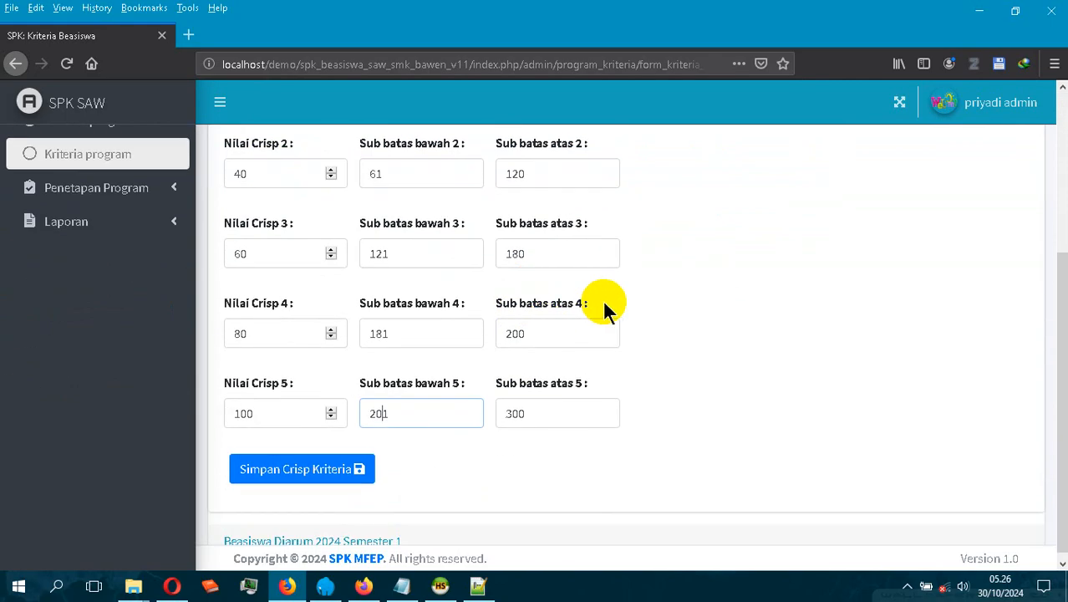
left_click(328, 470)
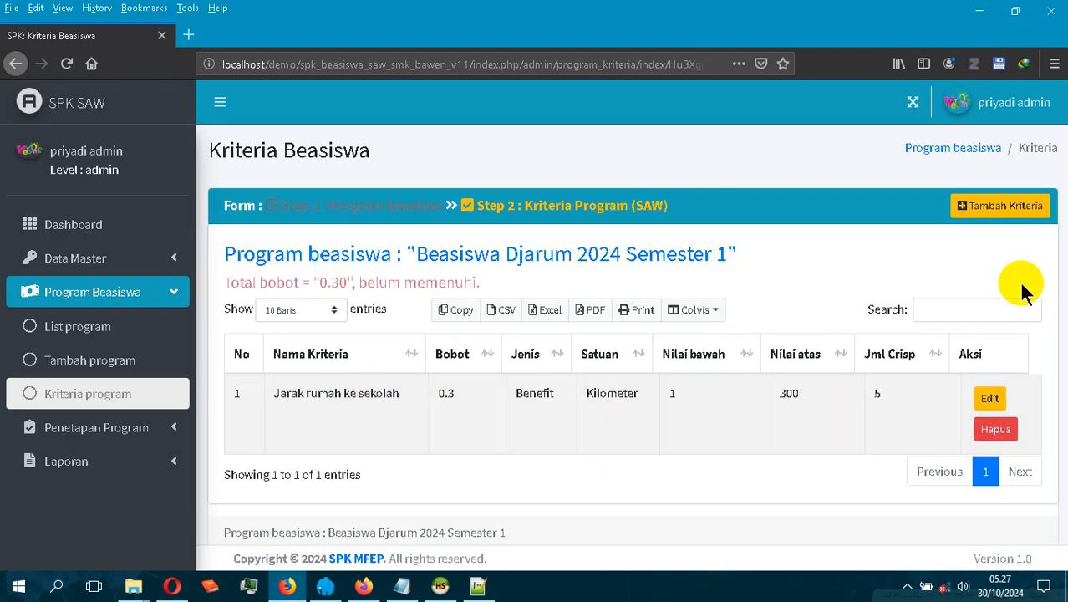
Add a new criterion named 'Penghasilan total keluarga' with weight 0.3.
left_click(1003, 216)
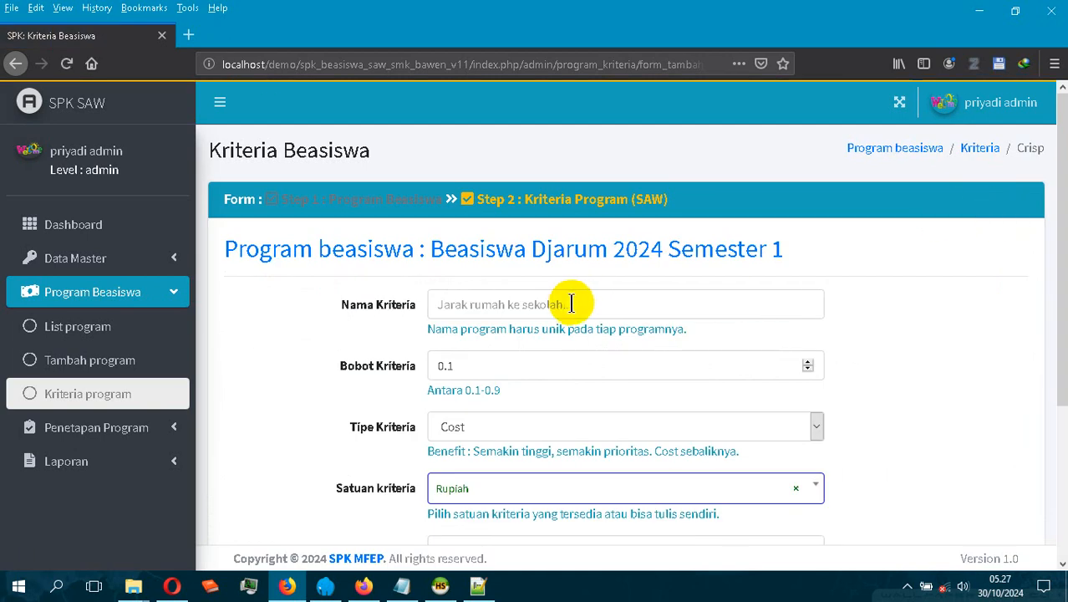
left_click(568, 303)
type("Penghasilan total keluarga")
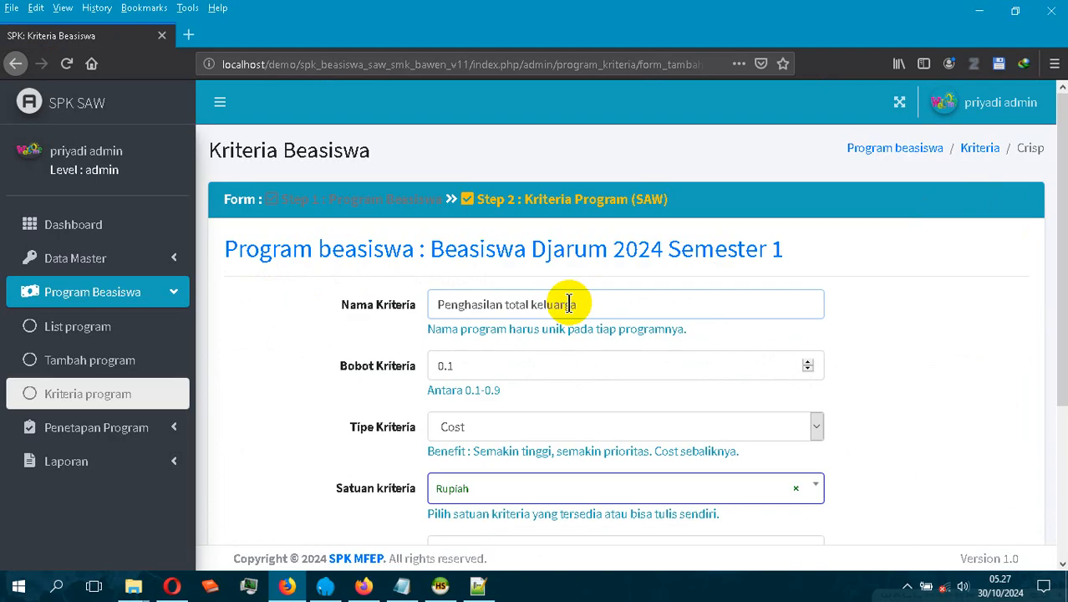
left_click(808, 361)
left_click(808, 361)
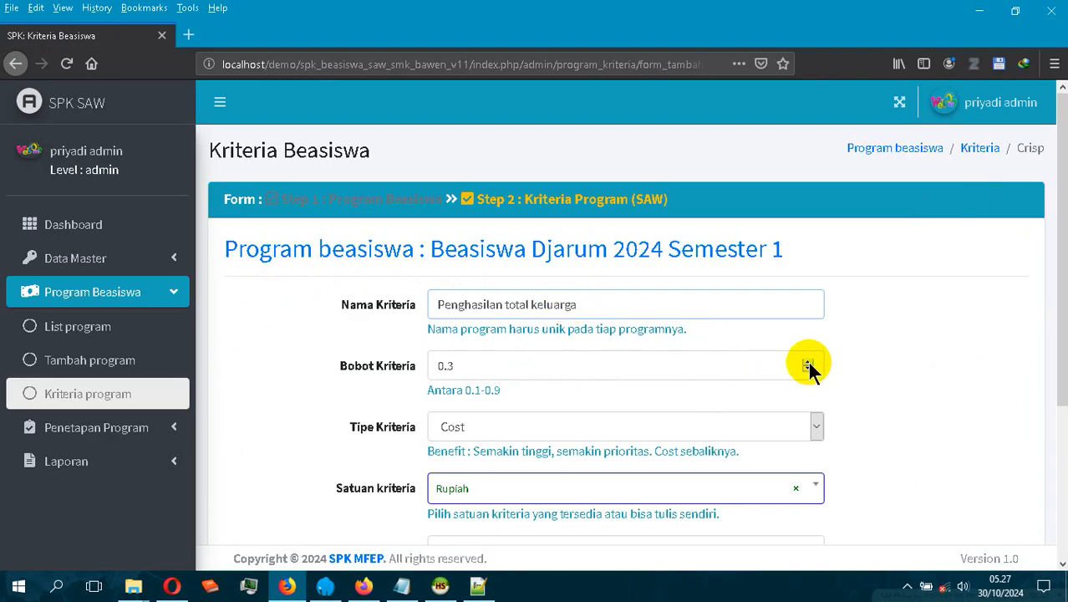
scroll(899, 350, "down", 5)
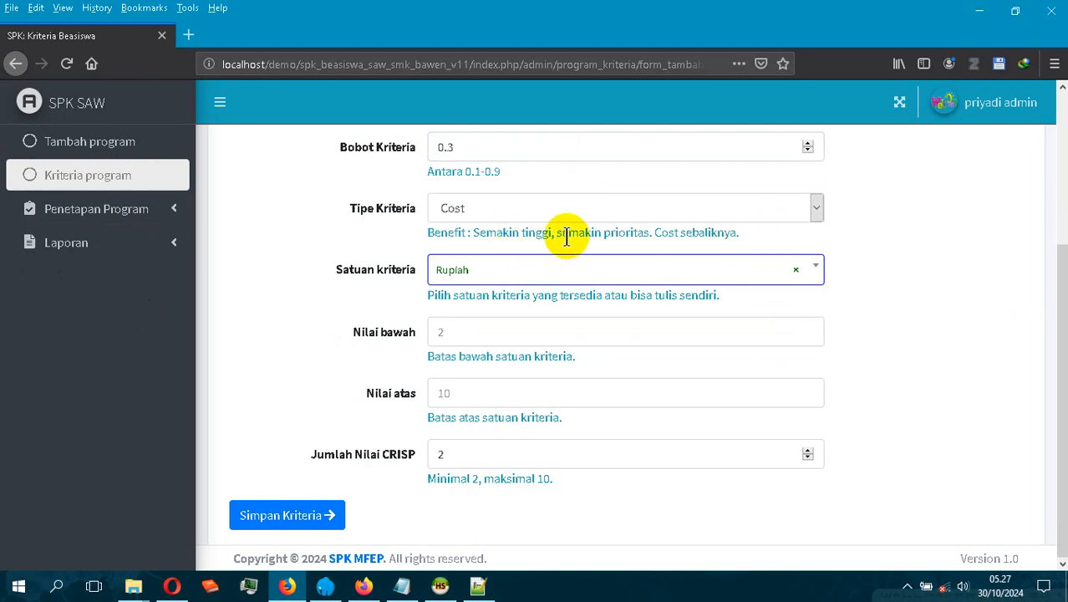
double_click(393, 210)
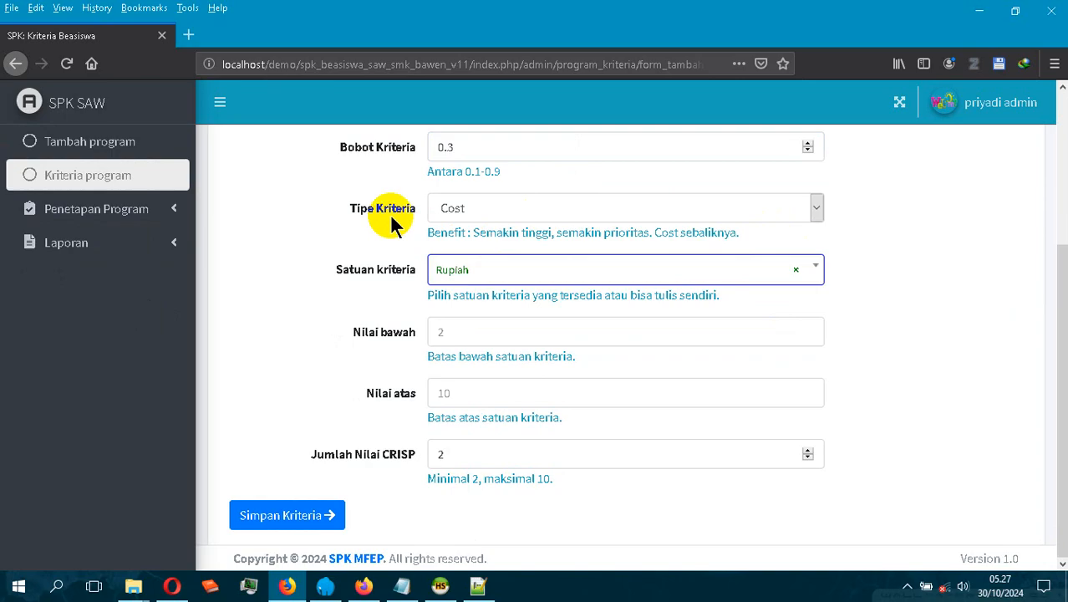
Keep Cost and Rupiah, set range 1.000–100.000 with 10 crisp levels, and save.
left_click(478, 271)
left_click(454, 332)
left_click(477, 329)
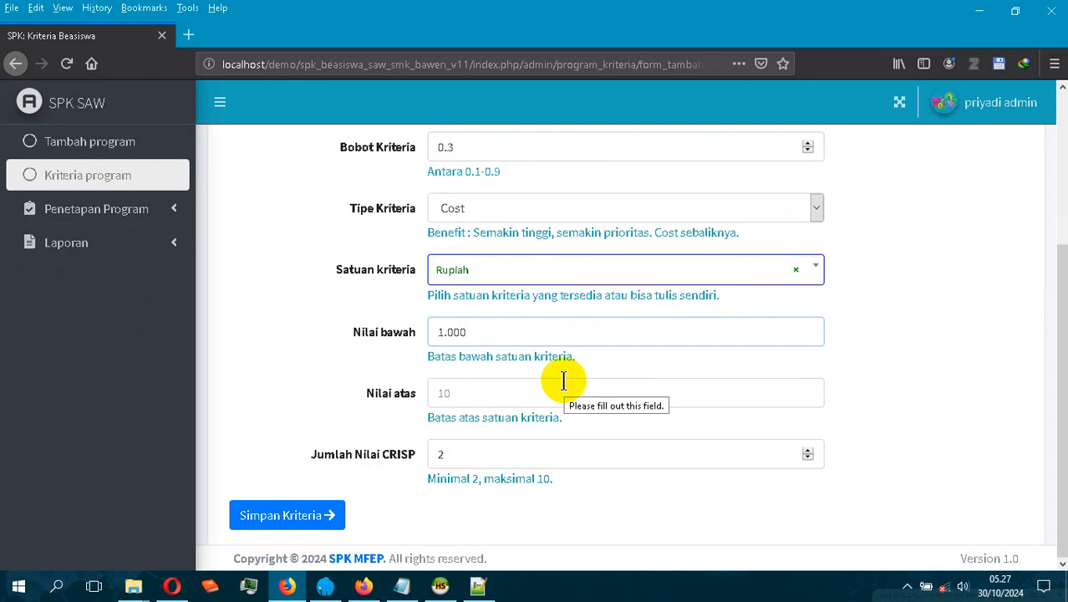
key("Tab")
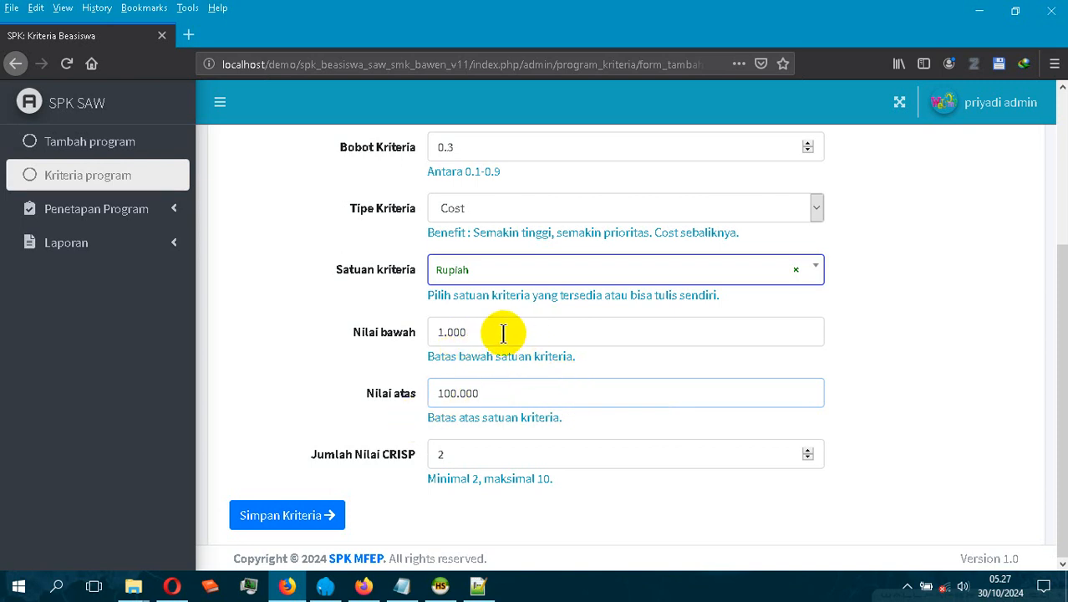
left_click(324, 515)
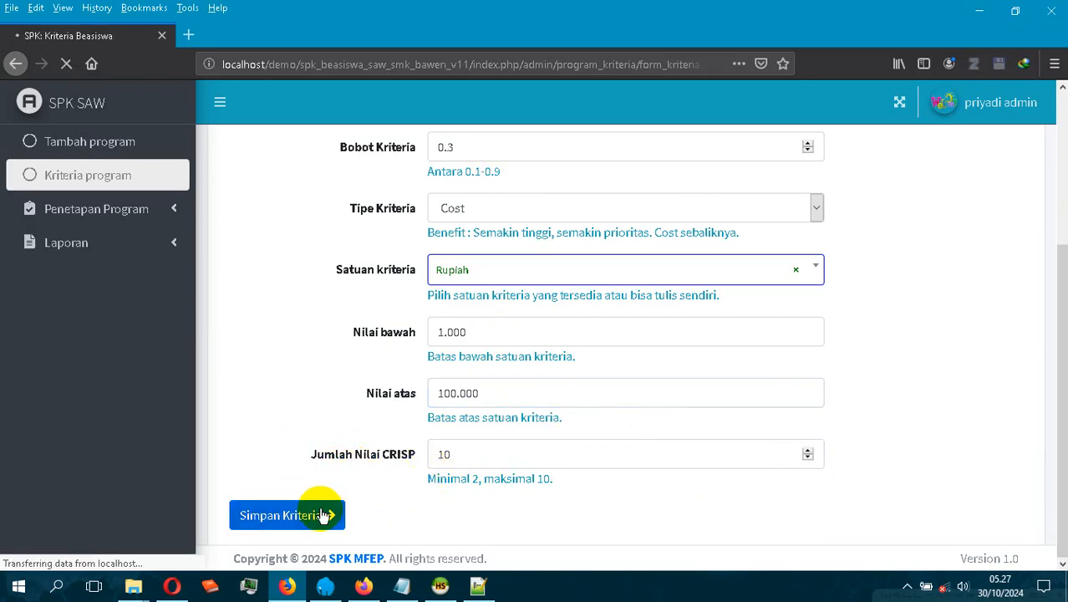
Review and save the ten crisp ranges for Penghasilan total keluarga.
scroll(607, 247, "up", 5)
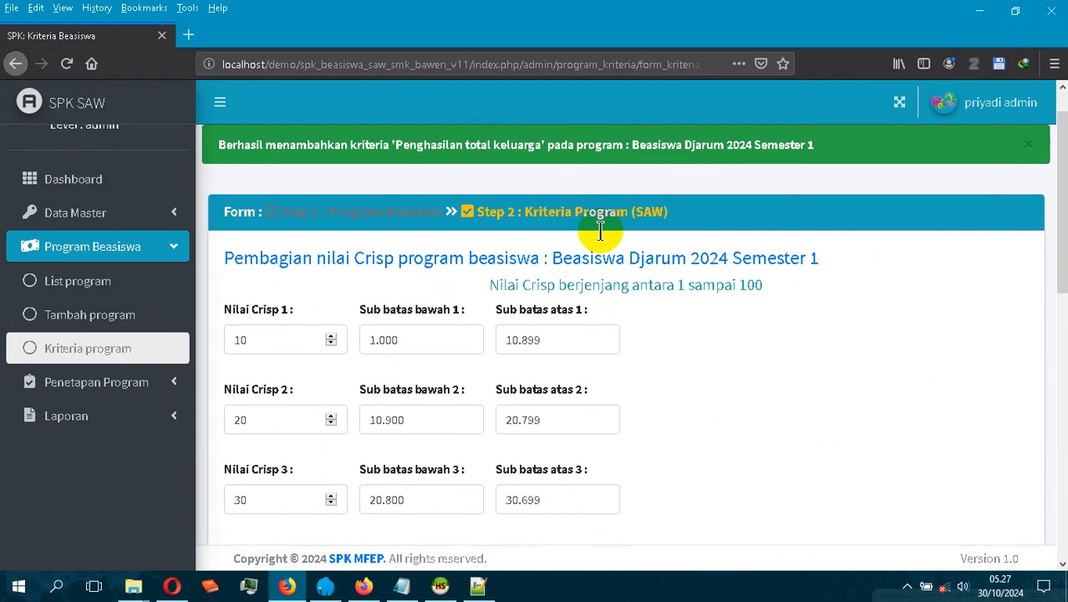
scroll(599, 328, "down", 4)
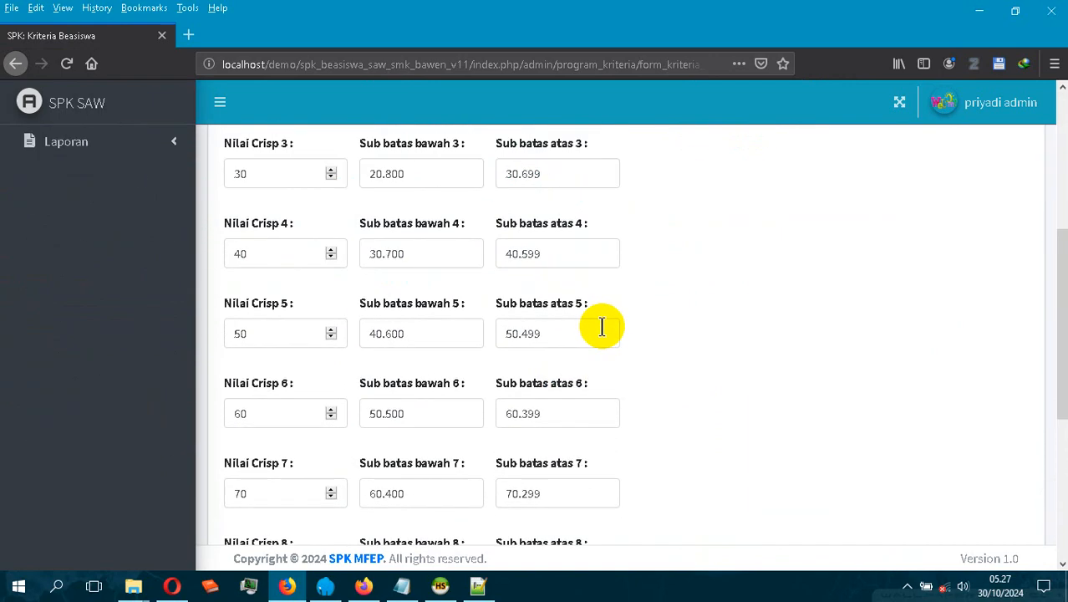
scroll(602, 325, "up", 1)
scroll(621, 315, "down", 3)
scroll(455, 247, "down", 2)
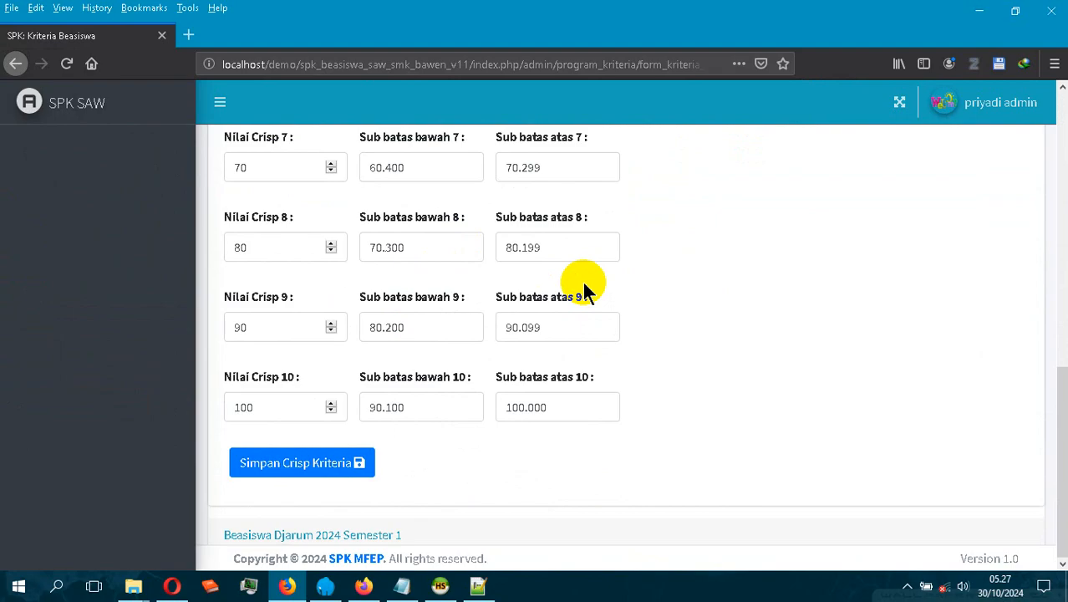
scroll(585, 289, "up", 3)
scroll(586, 288, "down", 3)
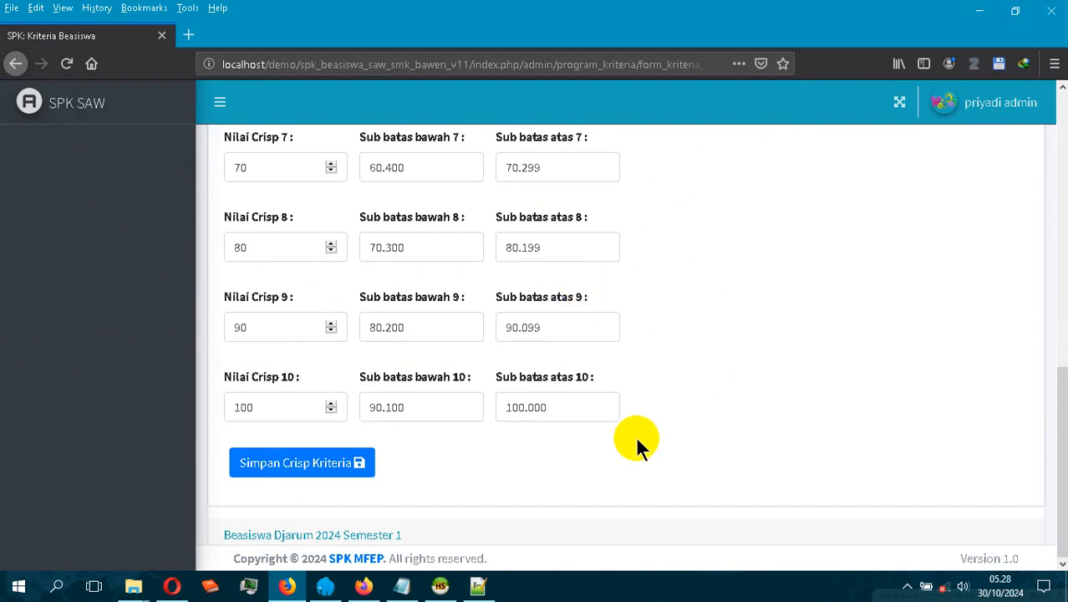
left_click(332, 466)
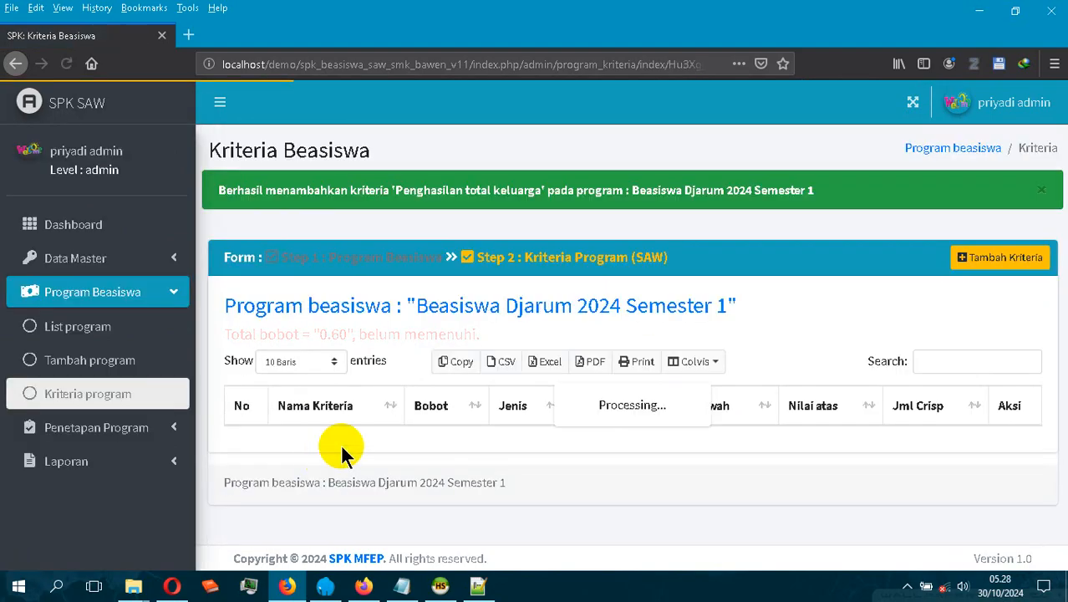
scroll(518, 376, "down", 3)
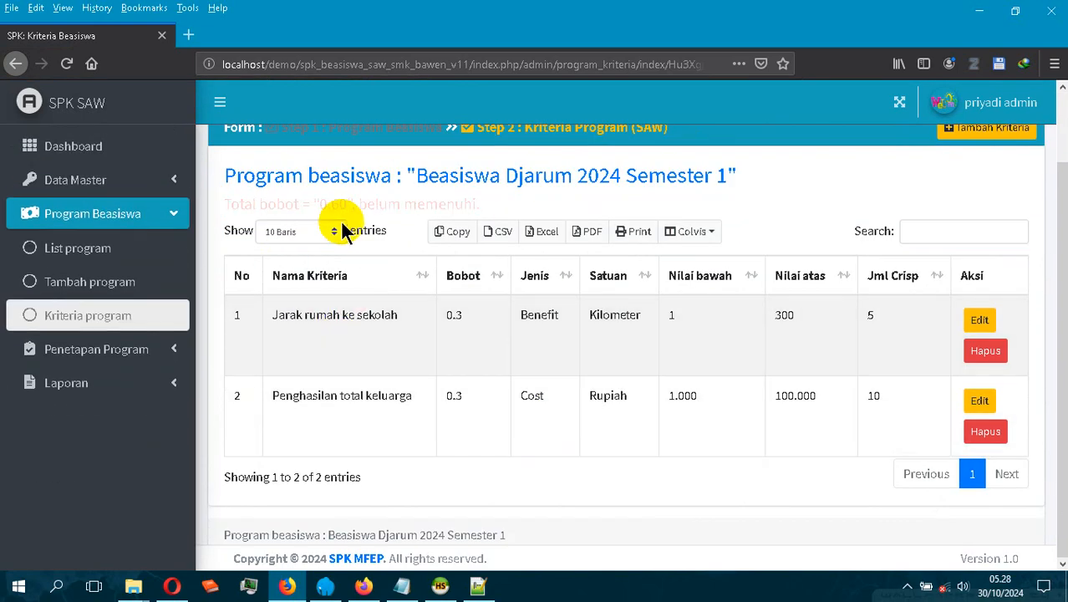
scroll(743, 333, "up", 2)
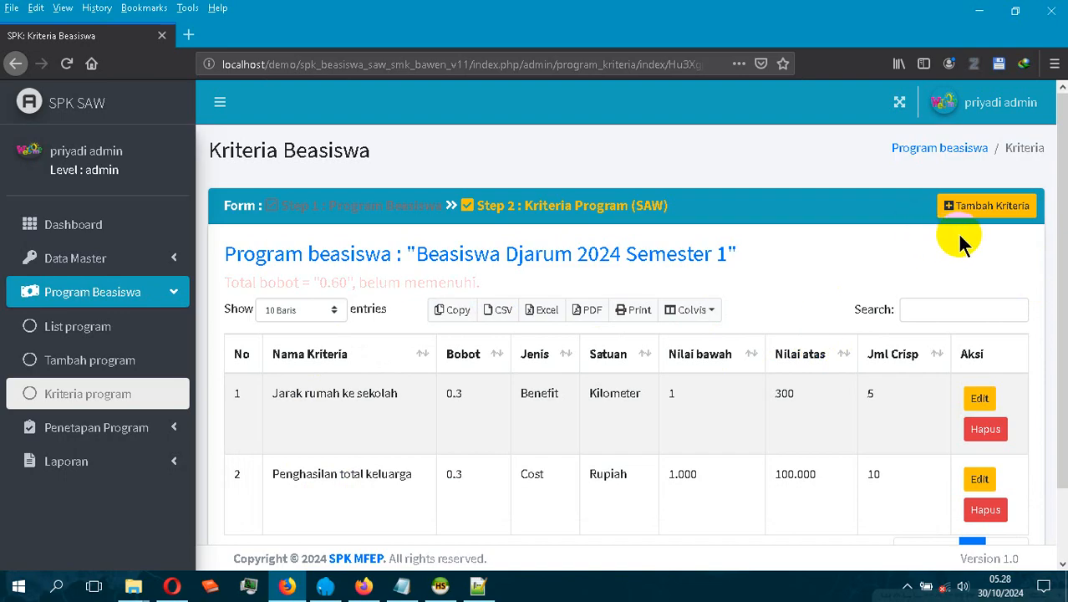
Start a third criterion named 'Jumlah anggota keluarga tidak berpenghasilan' with weight 0.4.
left_click(999, 222)
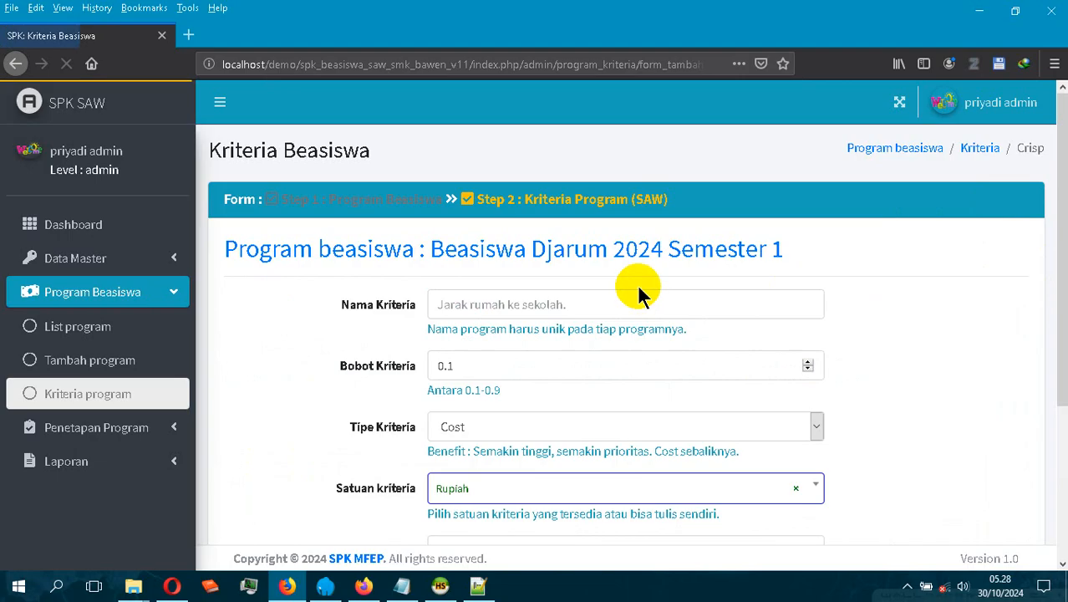
left_click(508, 292)
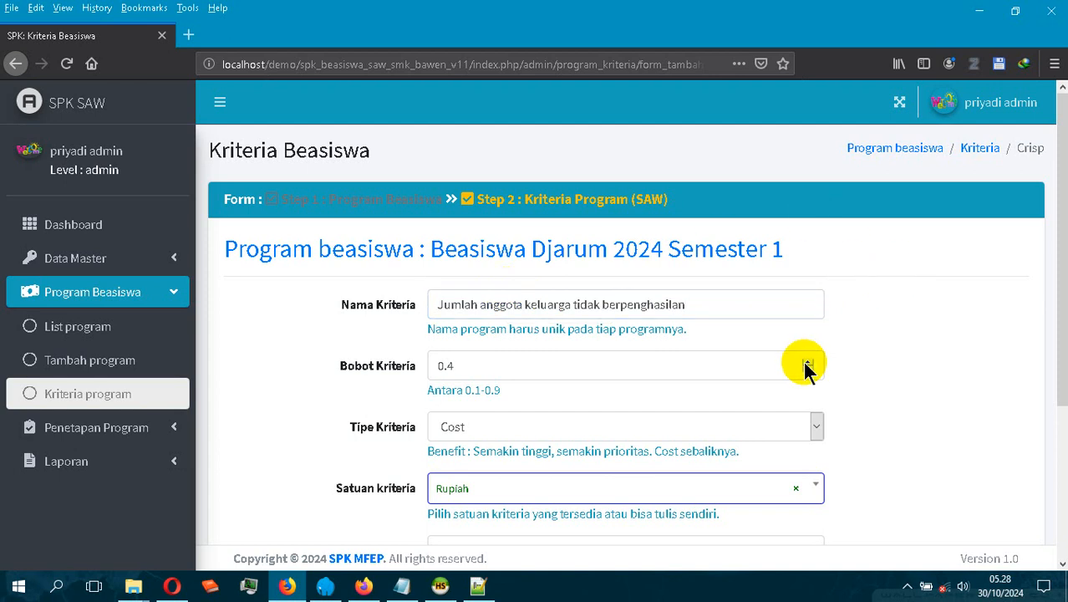
scroll(854, 306, "down", 3)
scroll(854, 306, "up", 1)
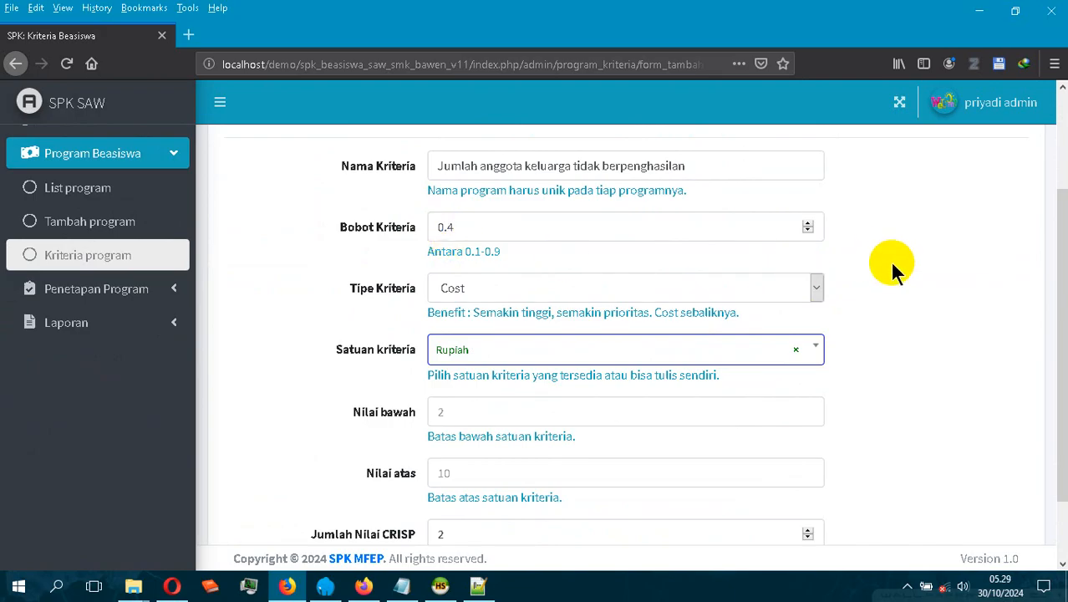
scroll(890, 260, "down", 2)
scroll(489, 259, "up", 4)
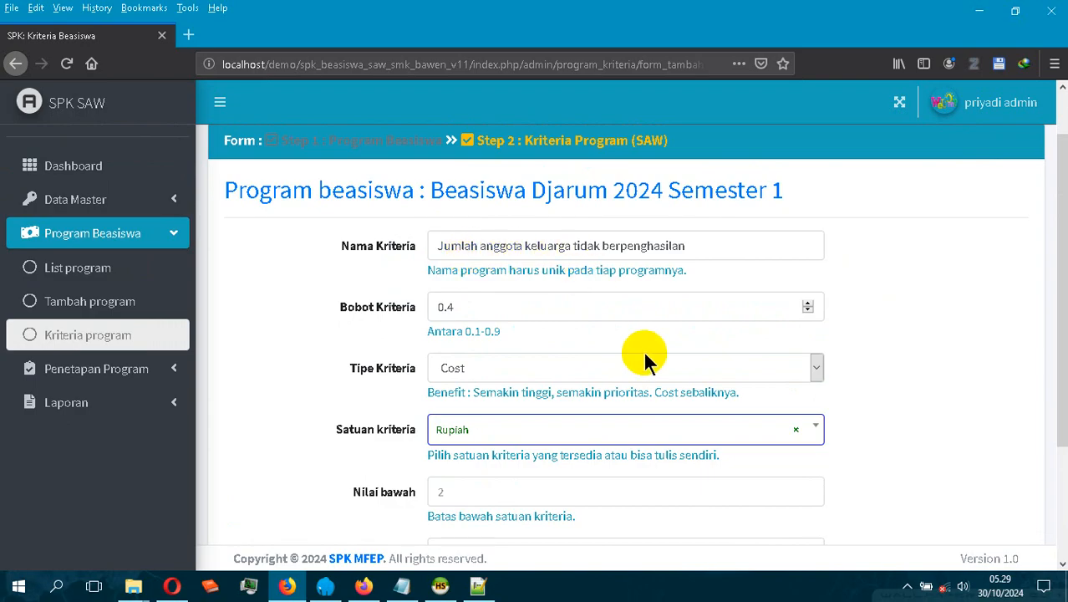
scroll(643, 350, "down", 2)
Make the criterion a Benefit type measured in Orang.
left_click(520, 284)
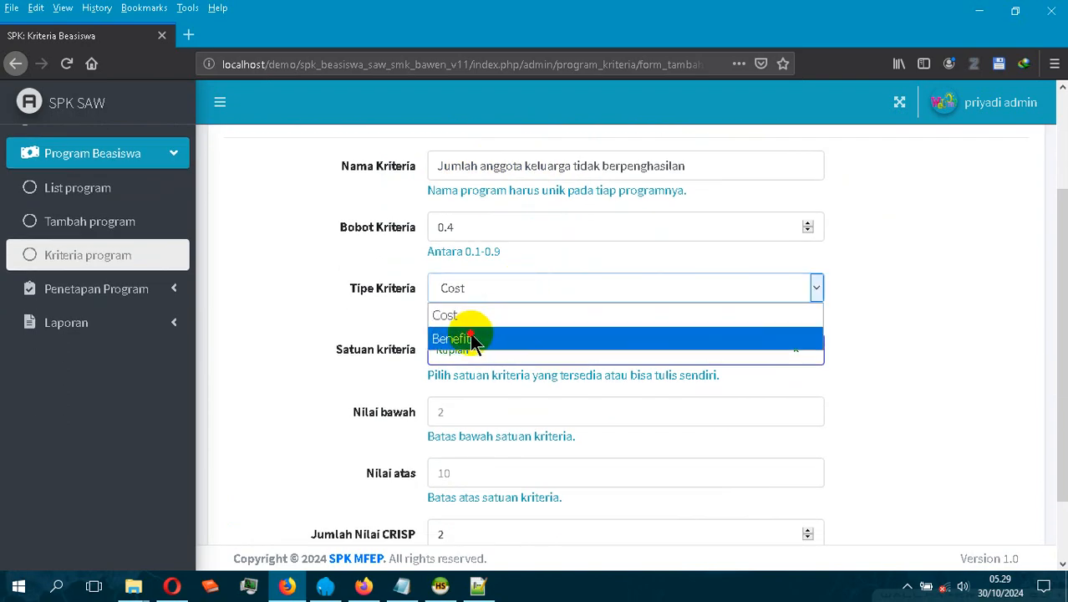
left_click(474, 340)
left_click(475, 351)
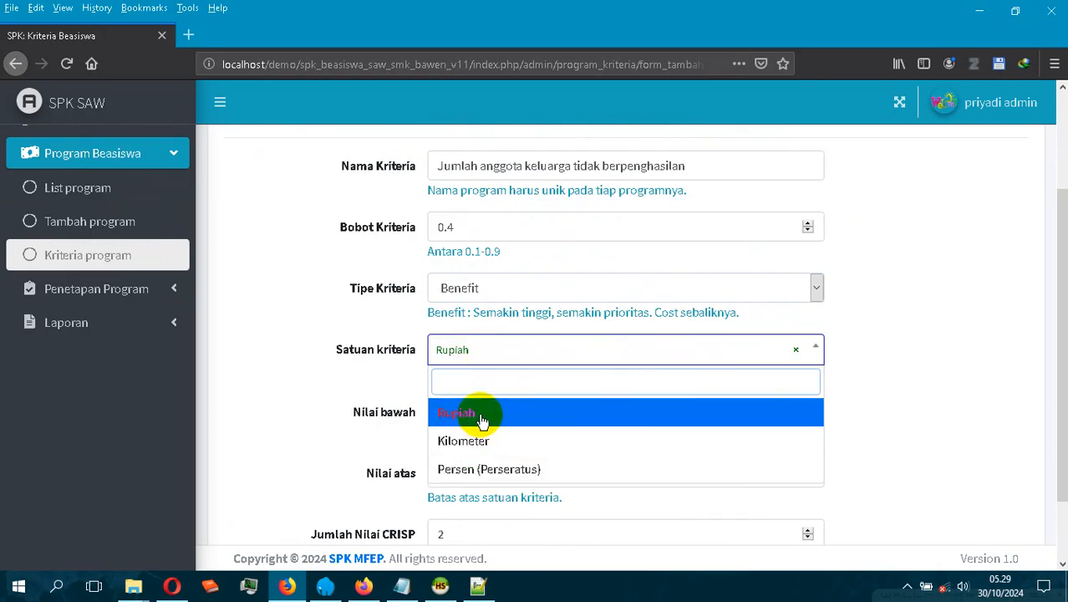
type("Orang")
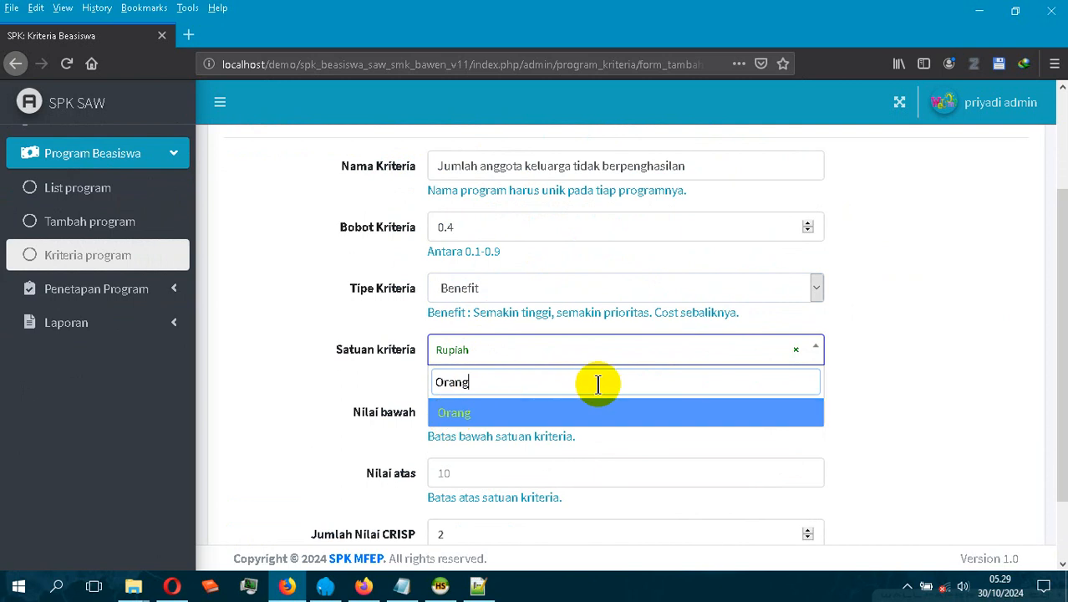
key("Return")
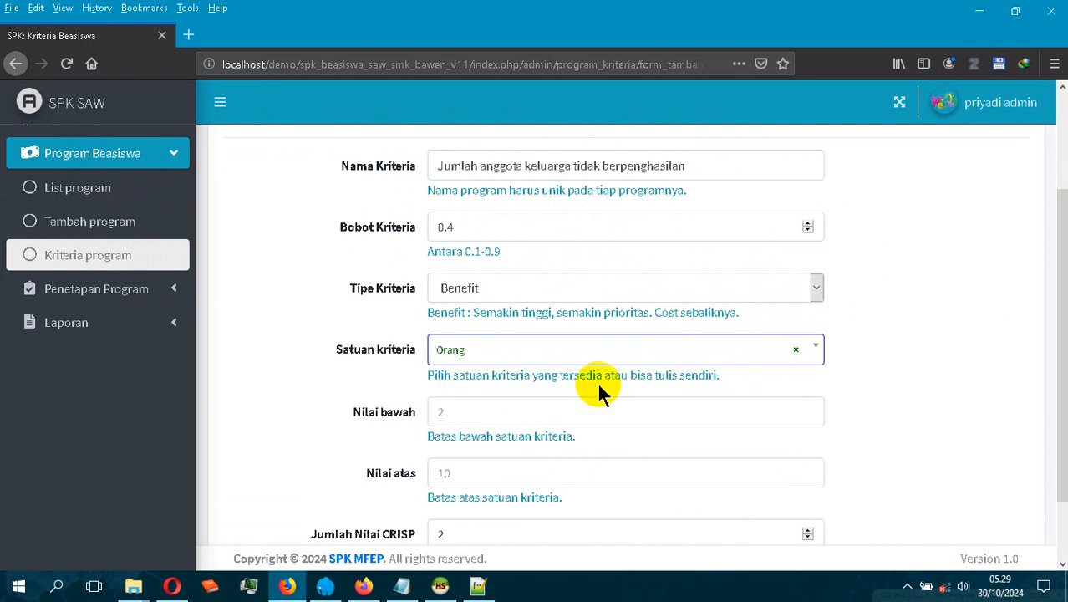
Set the range from 1 to 20 with 8 crisp values and save the criterion.
left_click(503, 413)
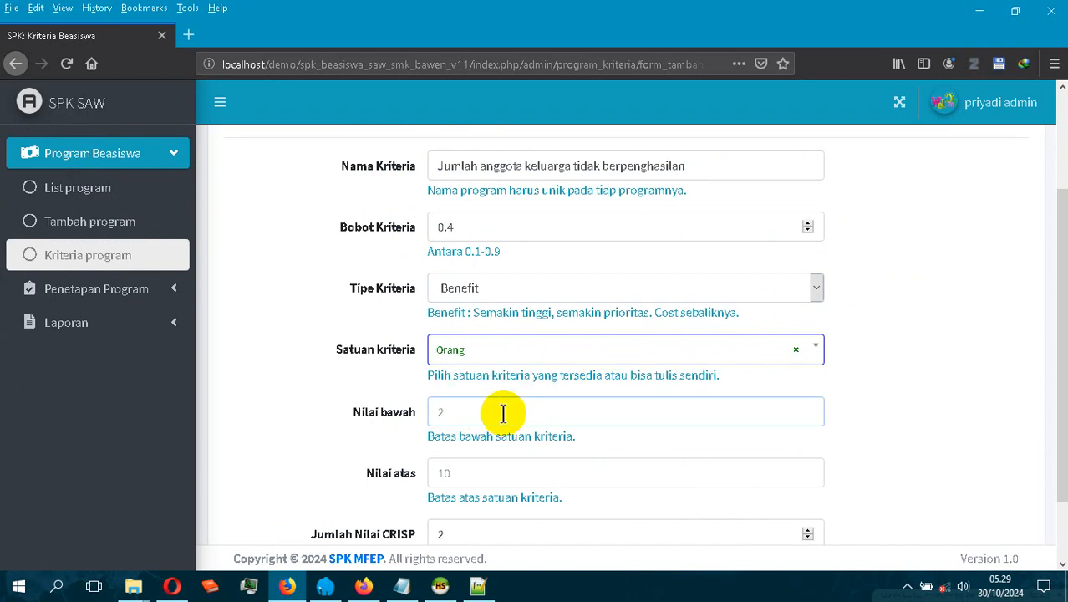
type("1")
scroll(873, 368, "down", 2)
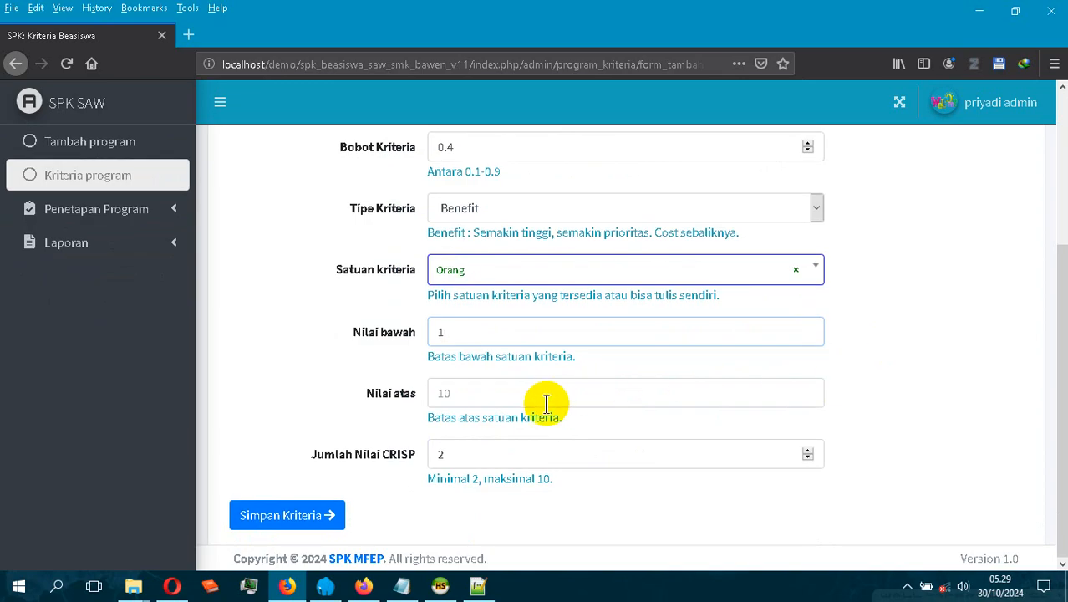
left_click(543, 401)
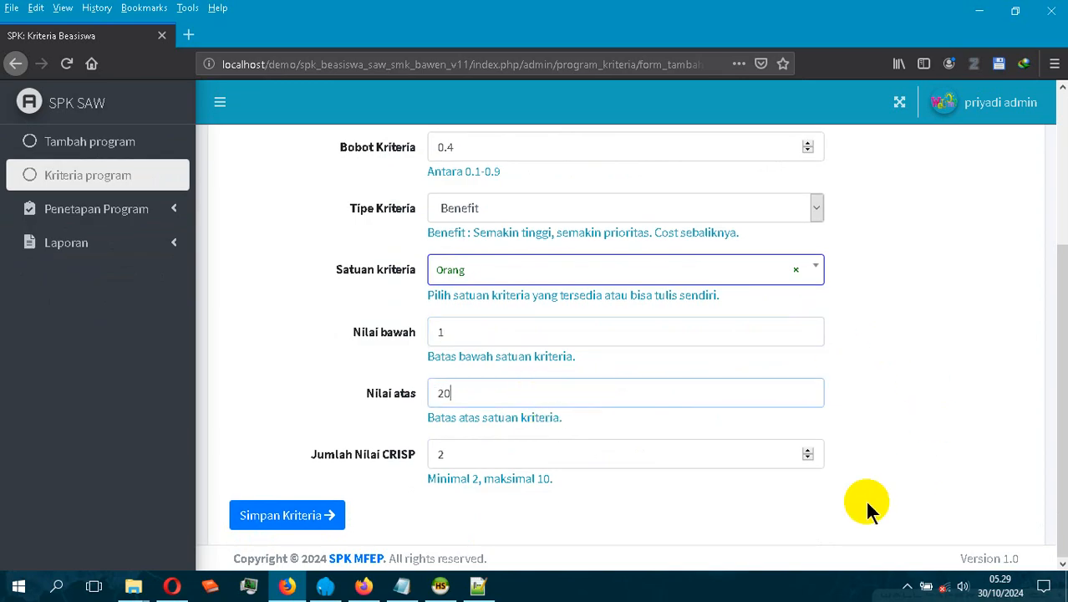
left_click(808, 451)
left_click(808, 451)
left_click(807, 451)
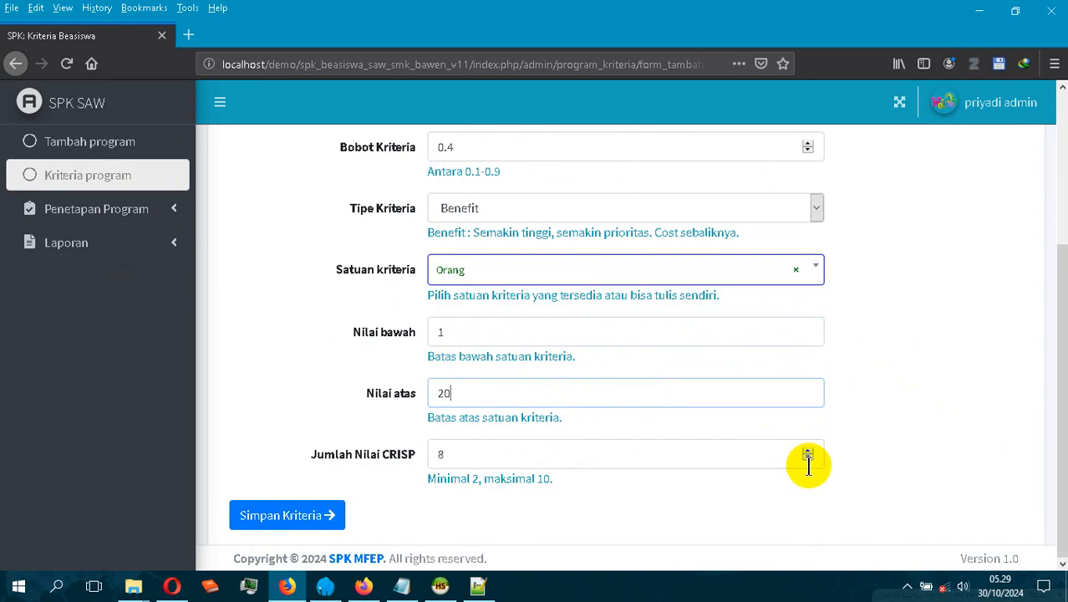
left_click(325, 515)
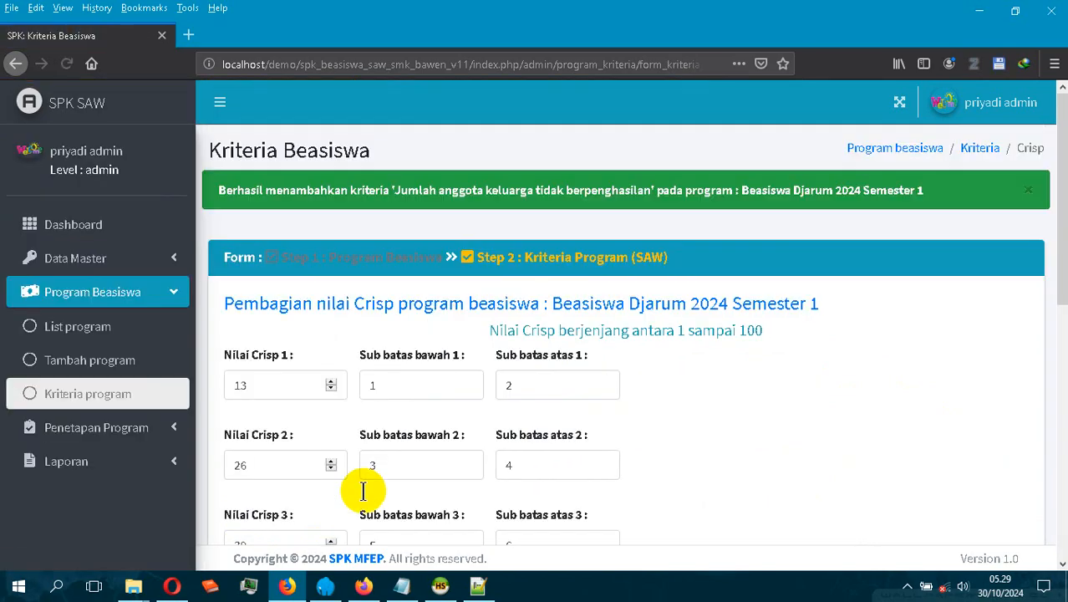
Review and save the eight crisp value ranges for the third criterion.
scroll(738, 332, "down", 4)
scroll(739, 327, "down", 3)
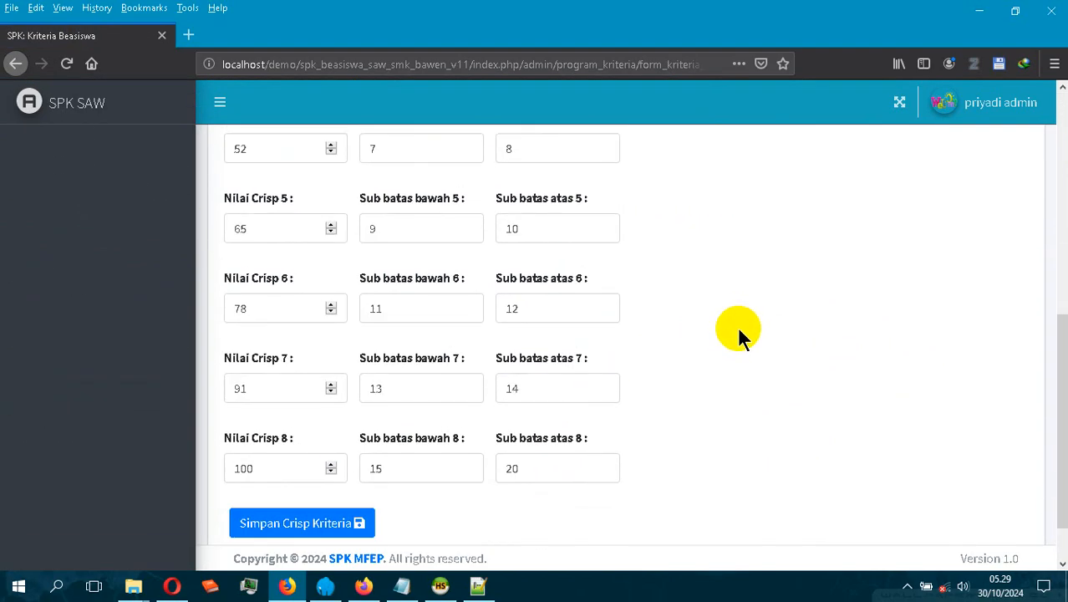
scroll(444, 342, "up", 4)
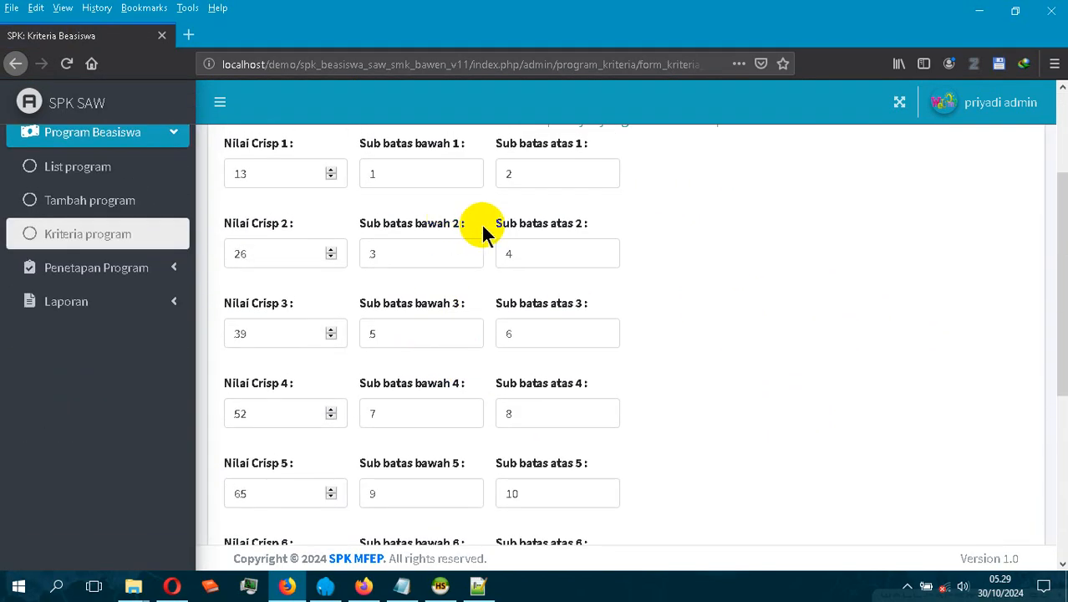
scroll(484, 224, "down", 3)
scroll(656, 352, "up", 3)
scroll(657, 352, "up", 2)
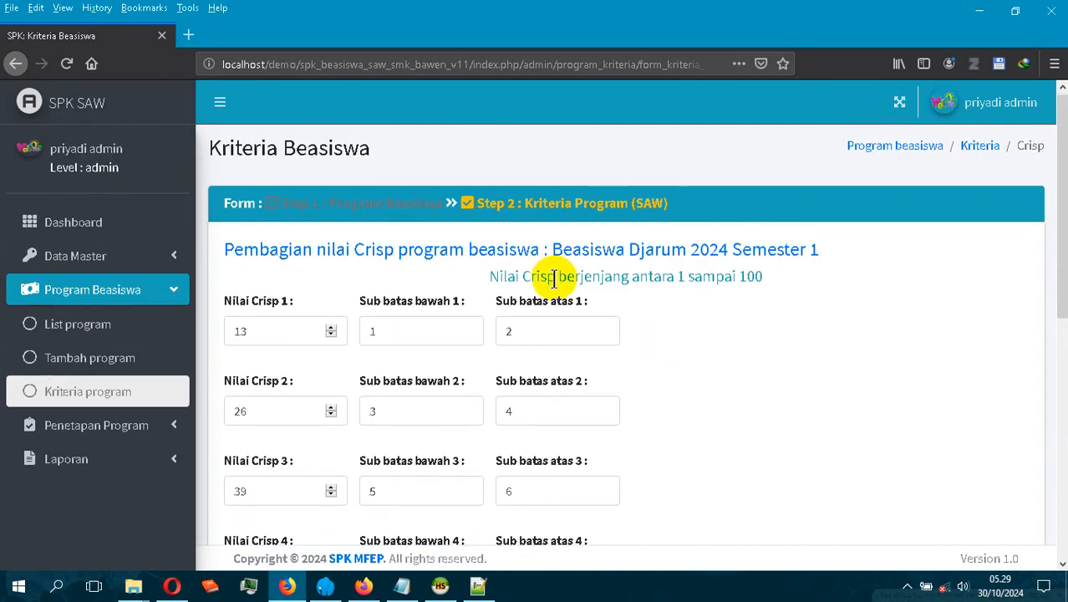
scroll(555, 279, "down", 3)
scroll(555, 279, "down", 3)
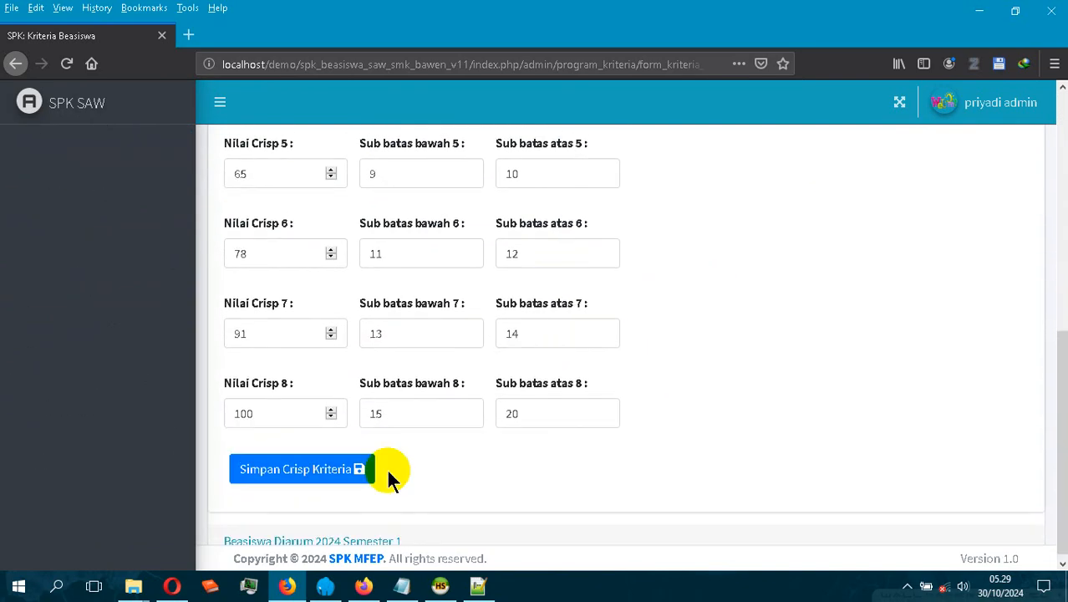
left_click(285, 473)
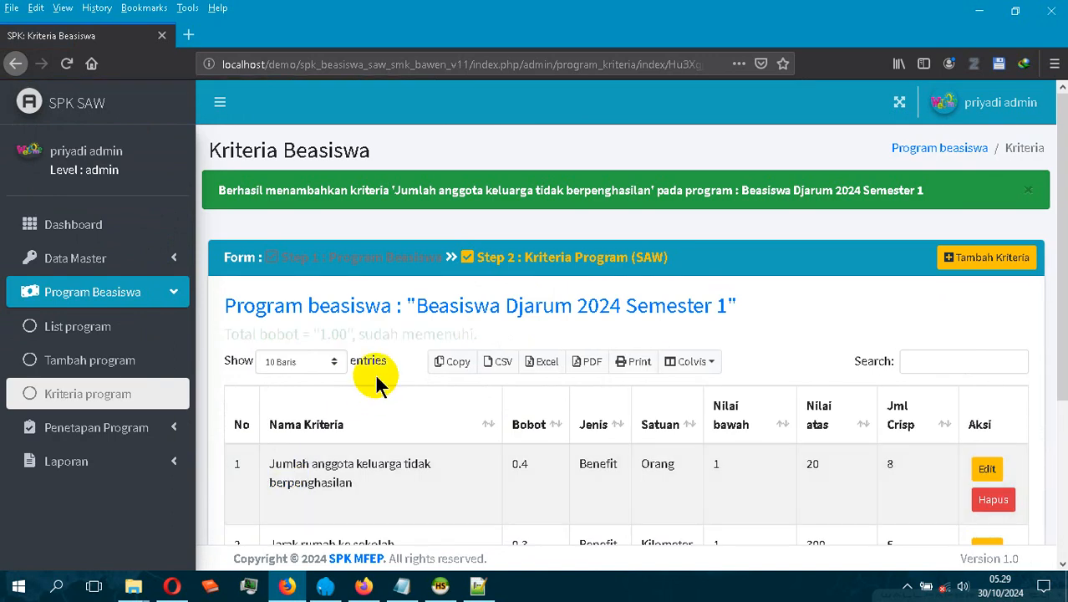
Check that the Djarum criteria list totals weight 1.00 and is marked complete.
left_click_drag(319, 334, 347, 316)
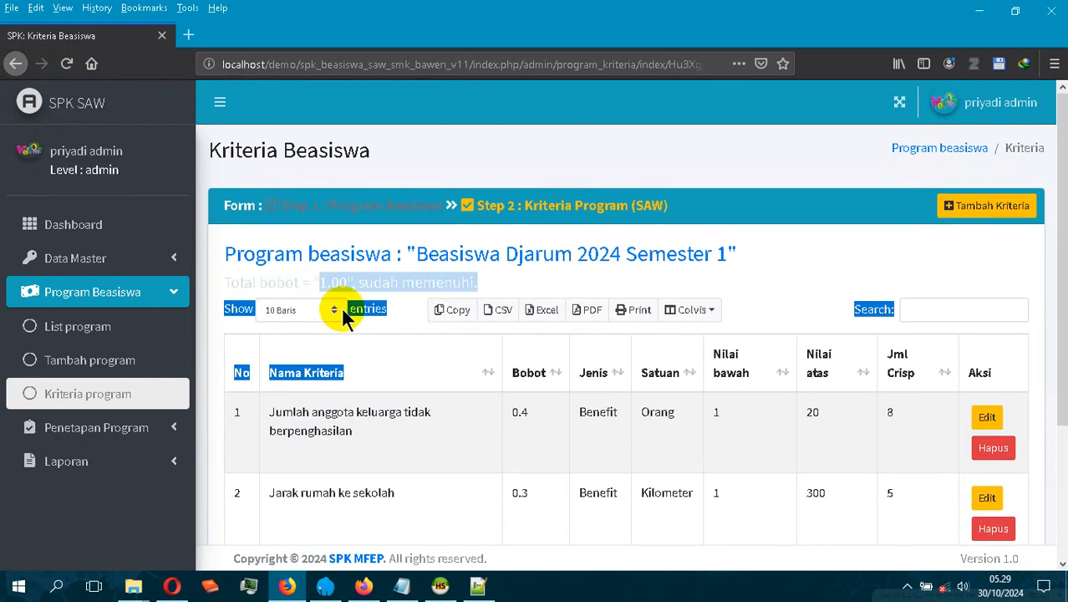
left_click(358, 305)
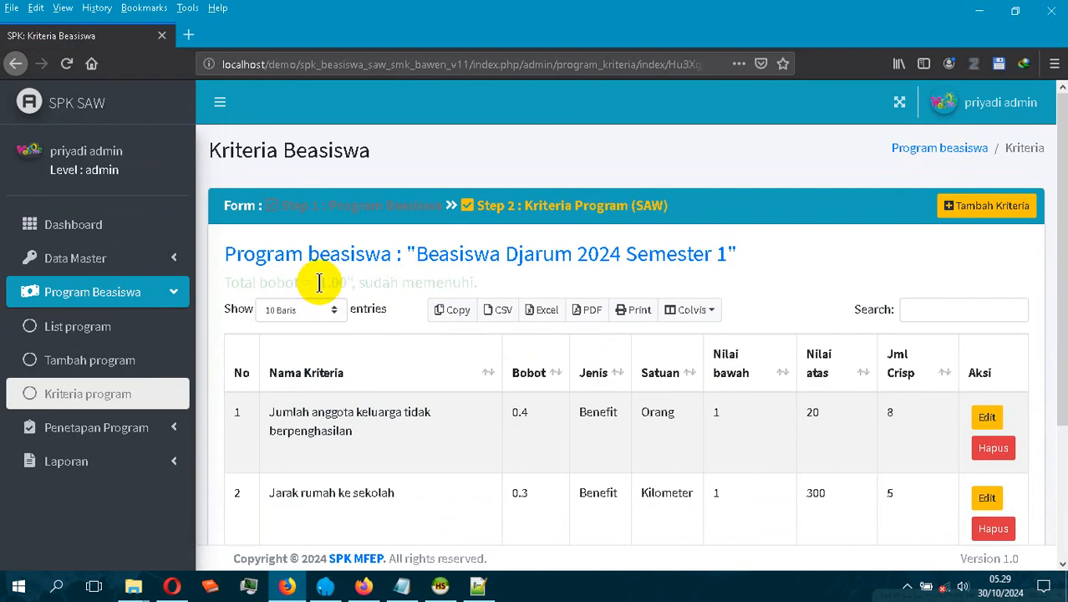
scroll(529, 291, "down", 2)
scroll(526, 285, "up", 2)
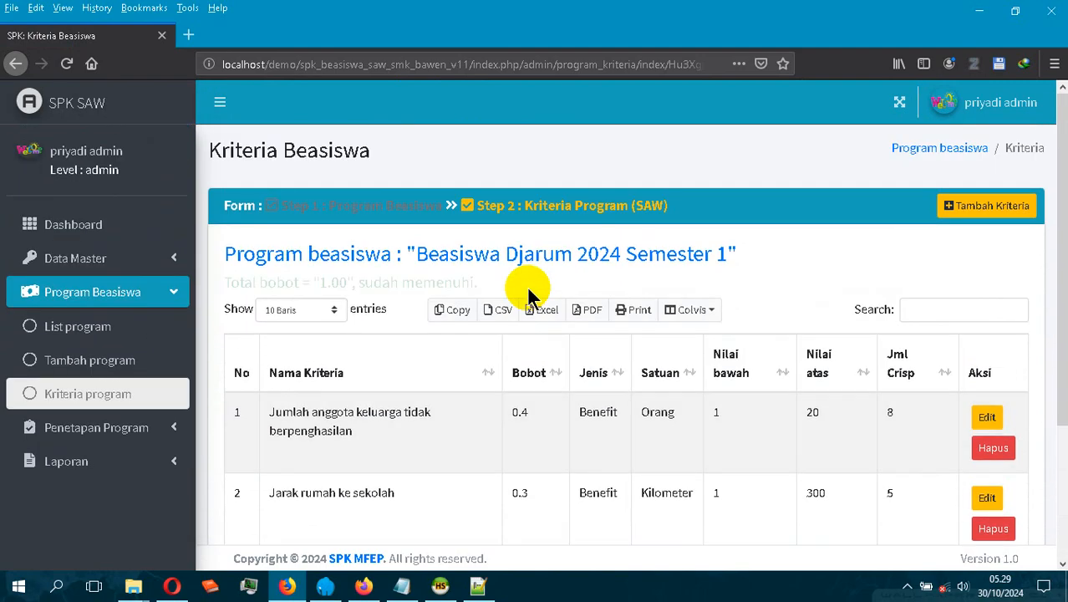
scroll(652, 335, "down", 2)
scroll(484, 389, "up", 2)
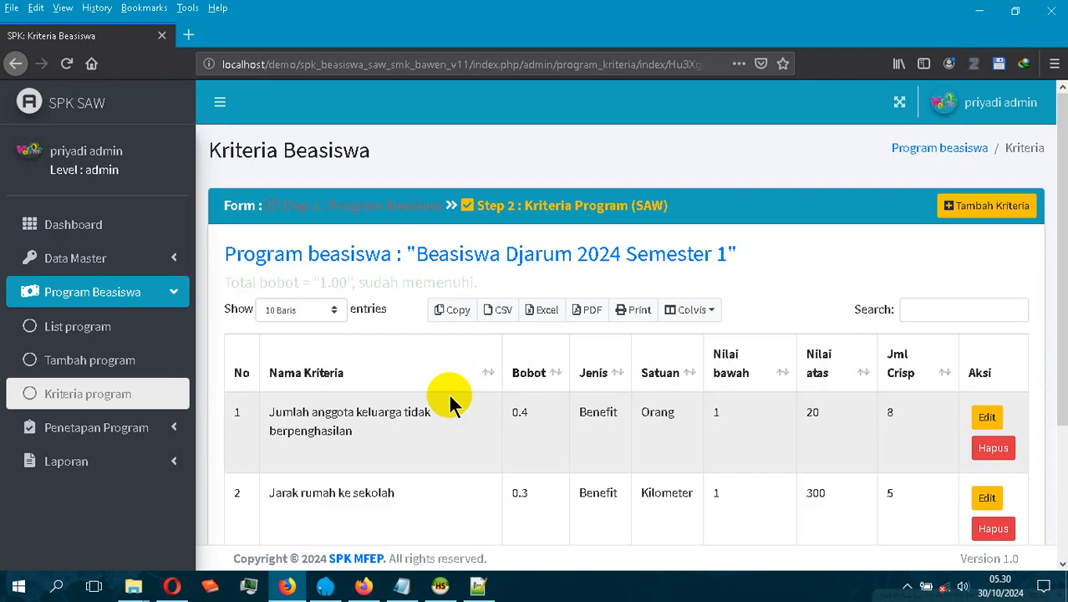
Open the scholarship program list and locate the Djarum program's row.
left_click(131, 344)
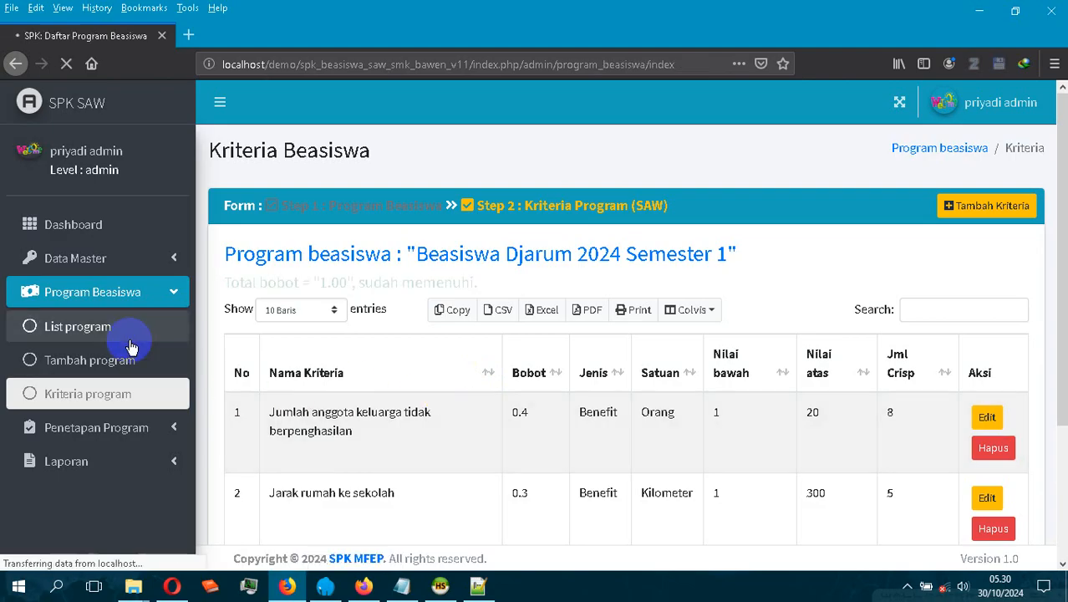
scroll(615, 342, "down", 5)
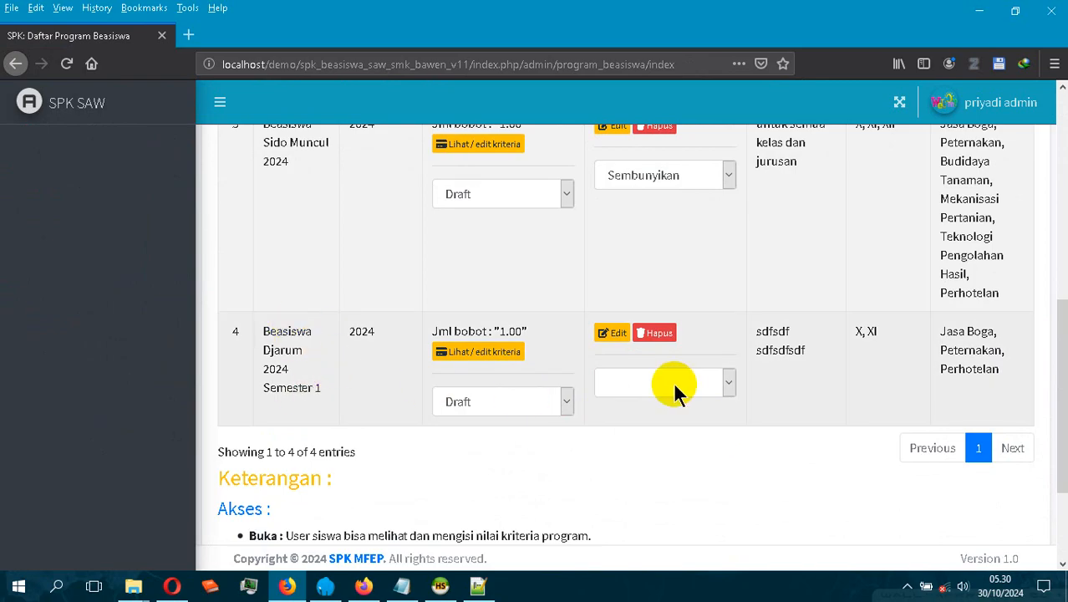
scroll(678, 384, "up", 4)
scroll(680, 384, "down", 1)
scroll(680, 380, "down", 3)
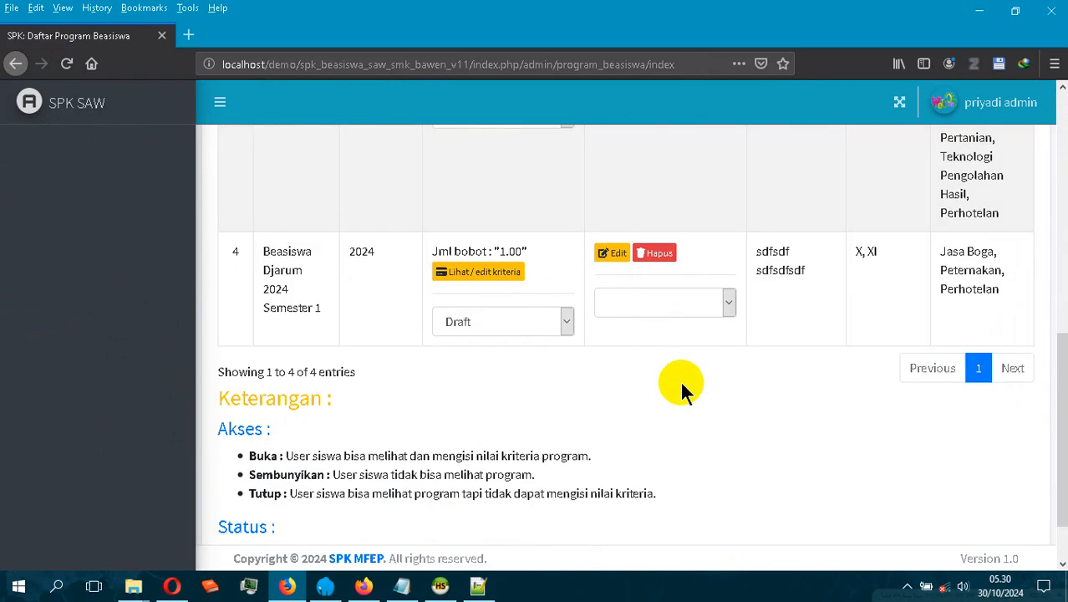
scroll(680, 380, "up", 3)
scroll(681, 385, "down", 3)
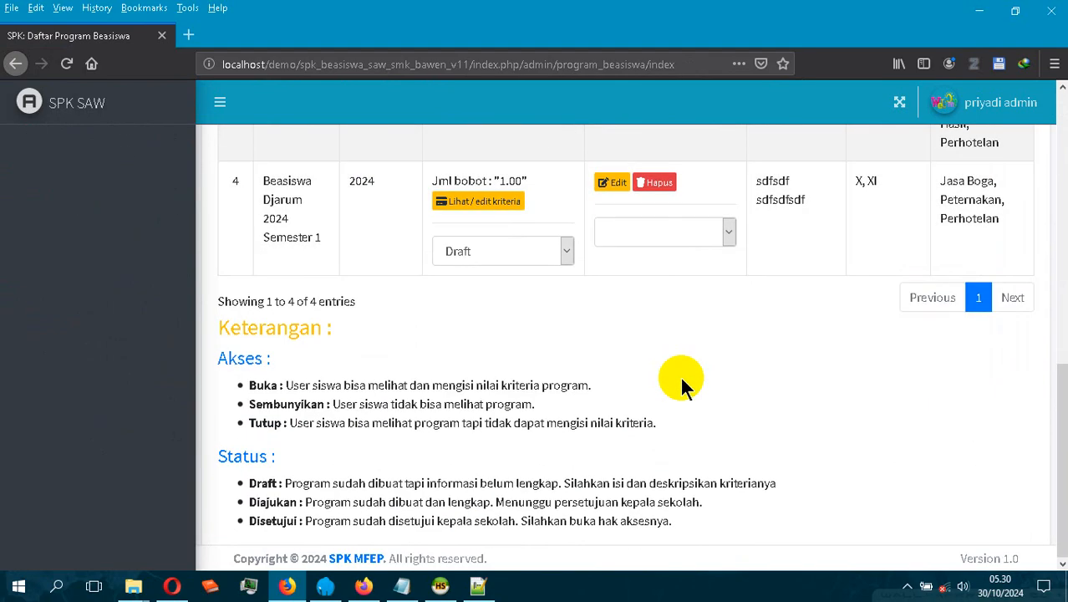
left_click(706, 232)
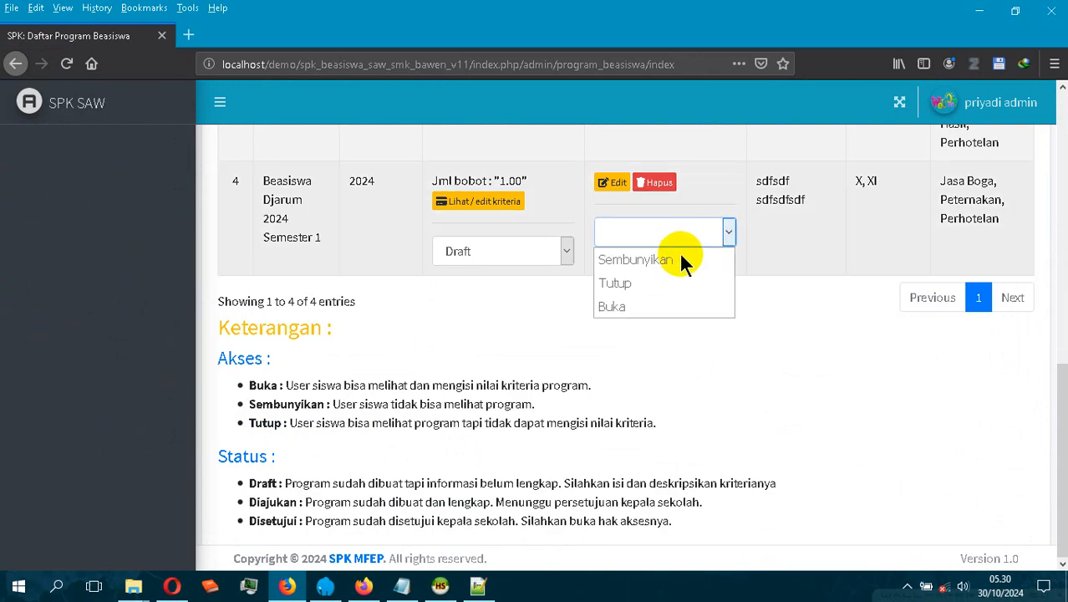
left_click(703, 347)
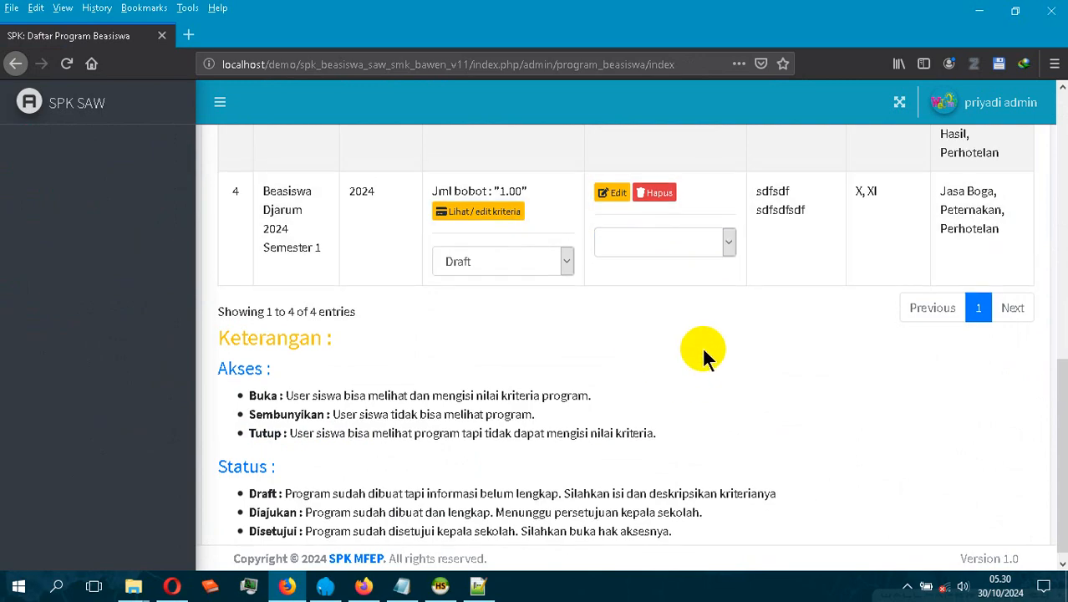
scroll(703, 347, "up", 2)
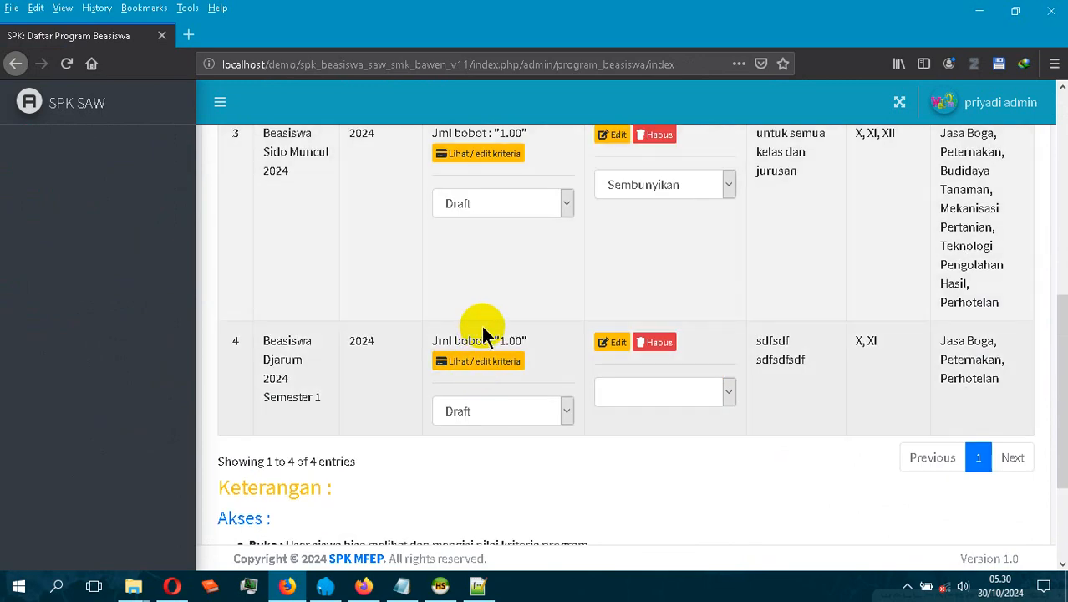
Set the Djarum program status to Ajukan, leaving visibility at Sembunyikan.
left_click(566, 408)
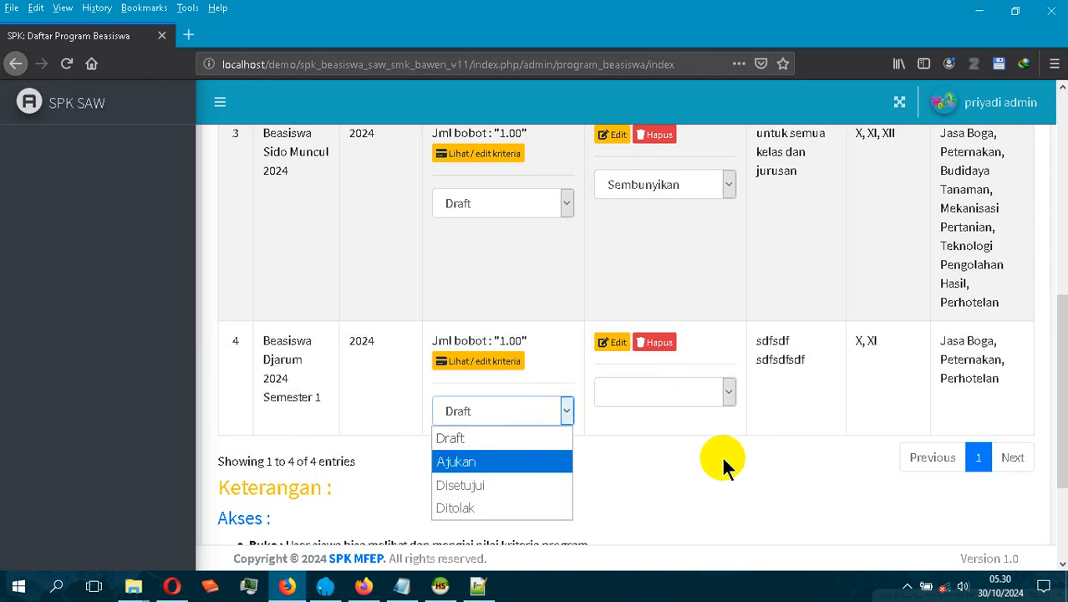
left_click(509, 465)
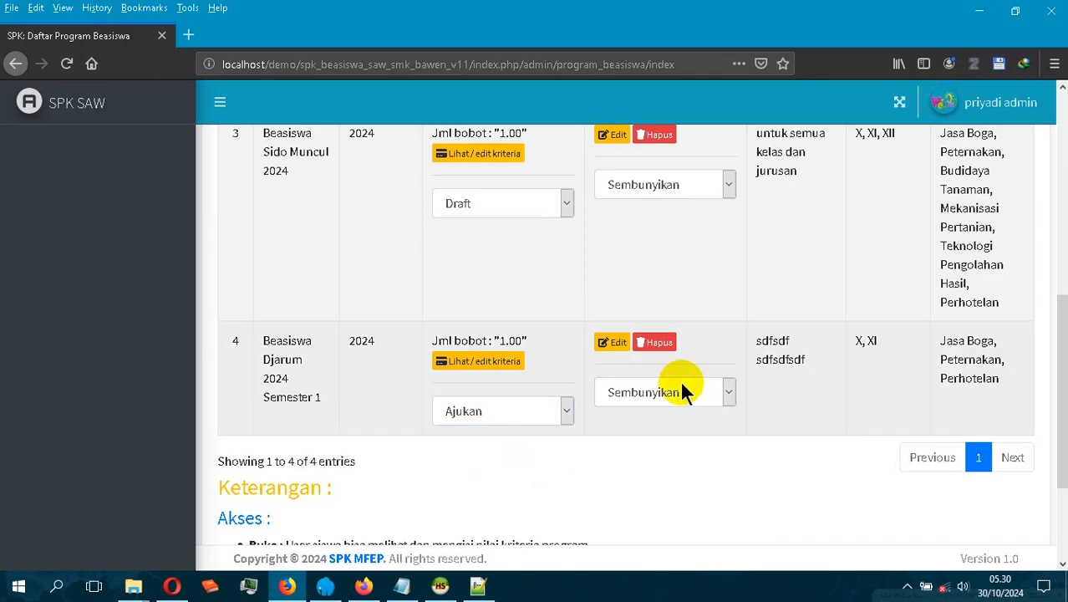
left_click(674, 392)
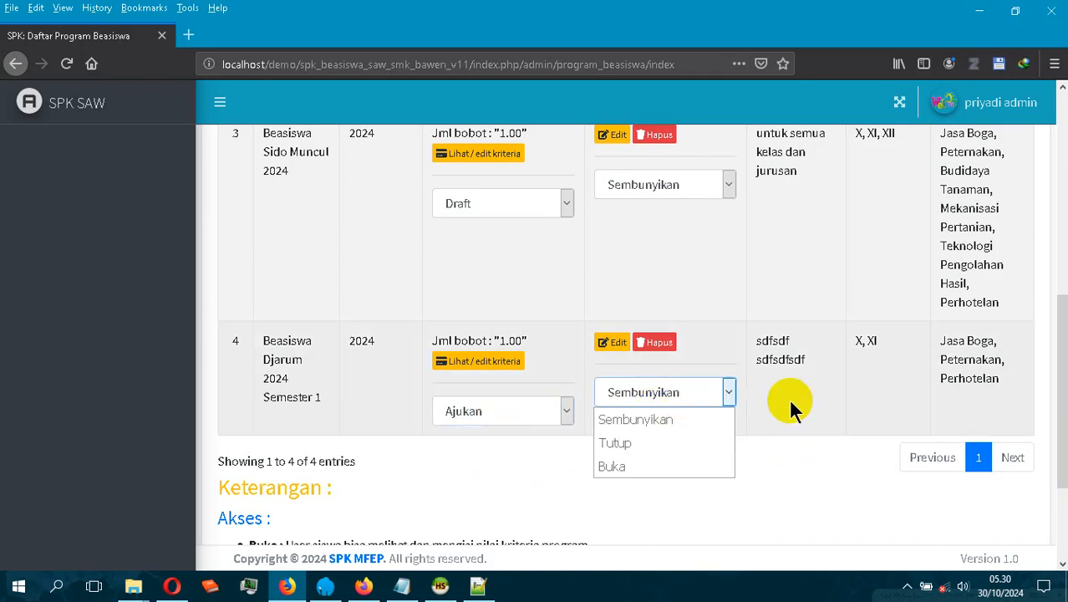
left_click(788, 403)
left_click(677, 391)
left_click(524, 470)
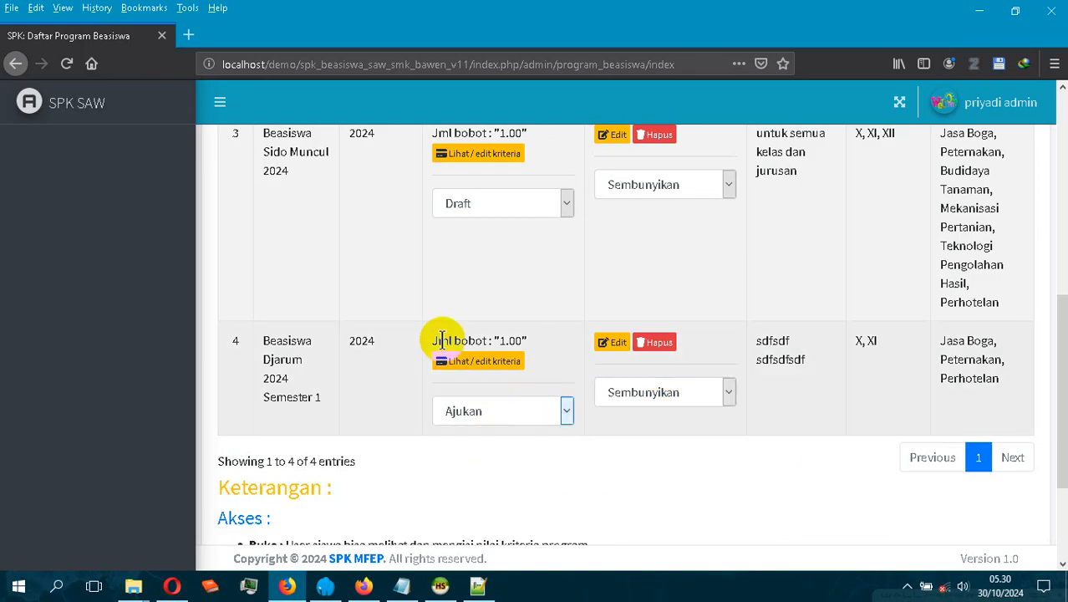
In Opera, open spk_beasiswa_saw_smk_bawen_v11 from localhost's demo folder and reach its login page.
mouse_move(180, 592)
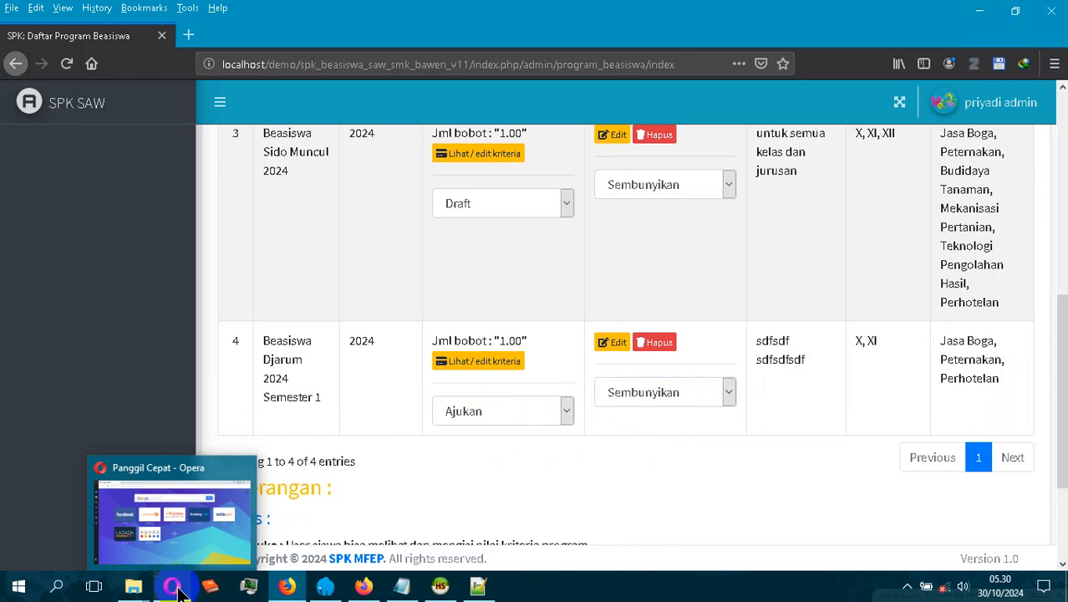
left_click(199, 552)
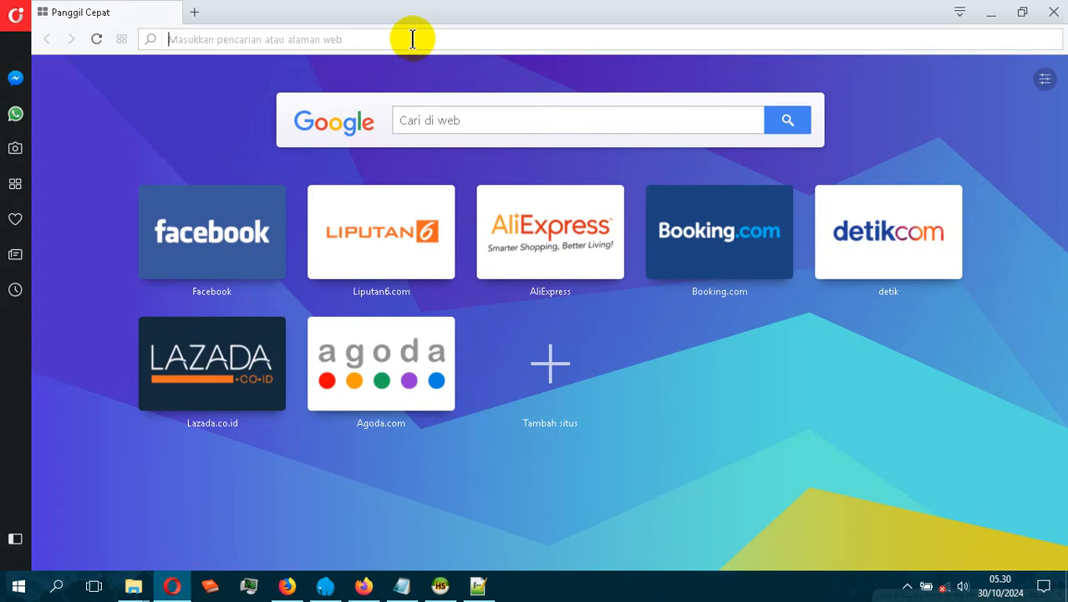
type("localhost")
key("Return")
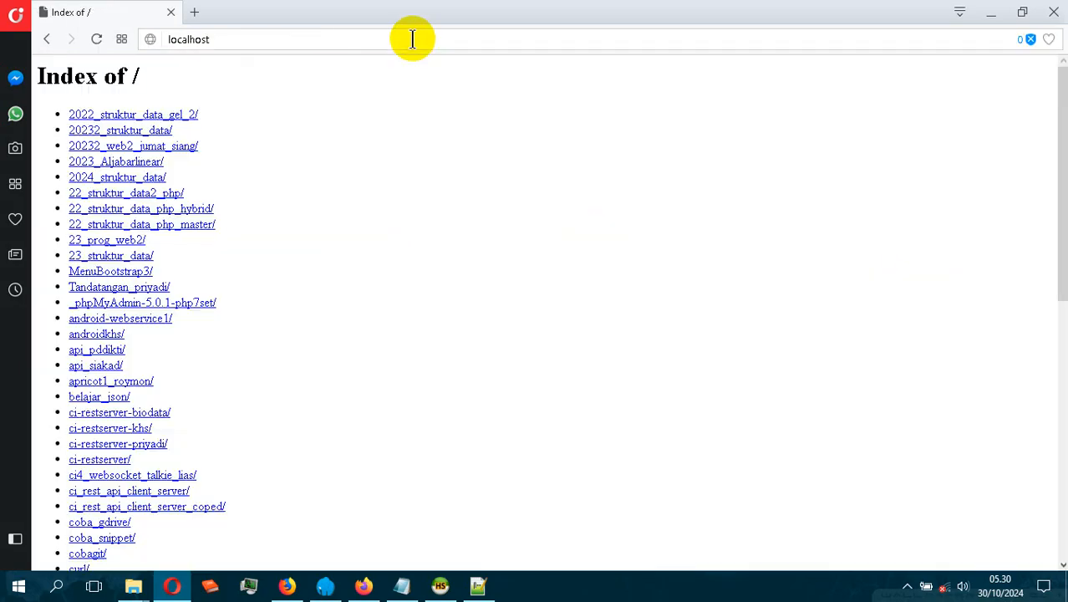
scroll(272, 305, "down", 2)
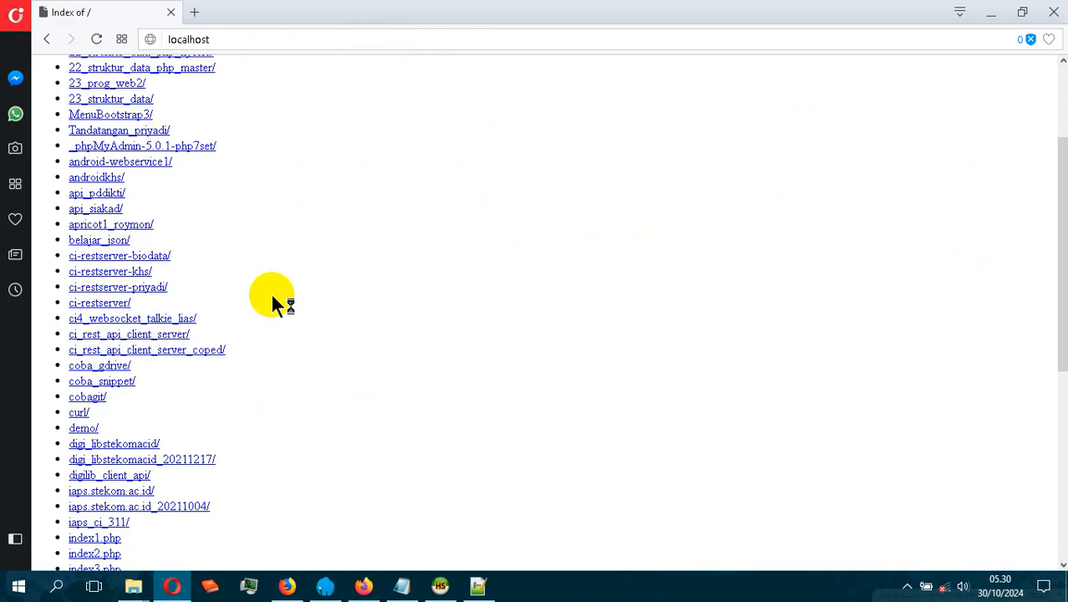
left_click(80, 428)
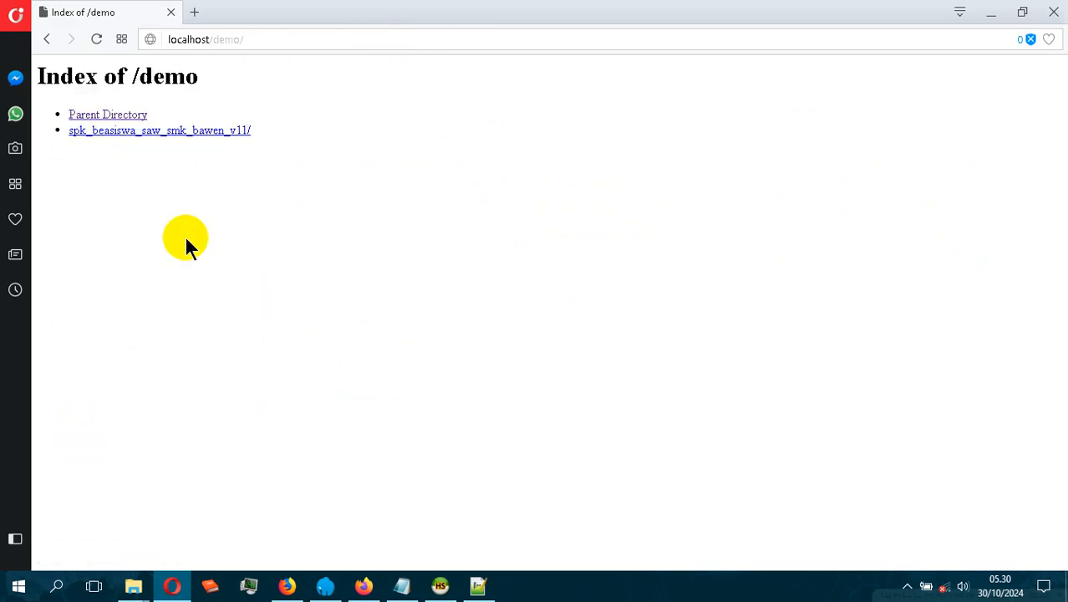
left_click(186, 134)
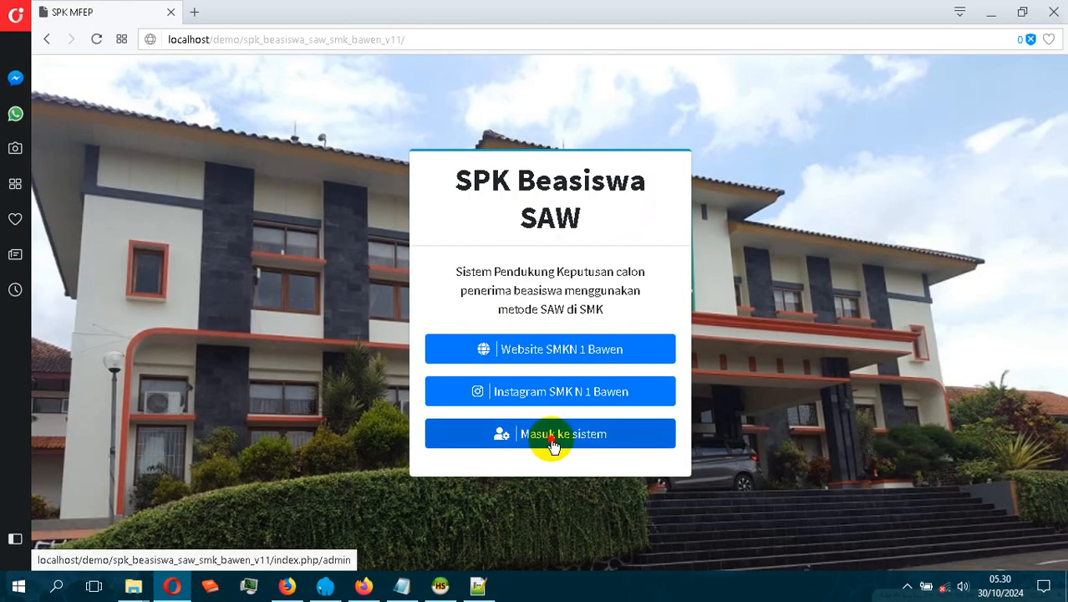
left_click(554, 438)
Choose Kepala Sekolah as the login role and fill in the saved principal username.
left_click(548, 310)
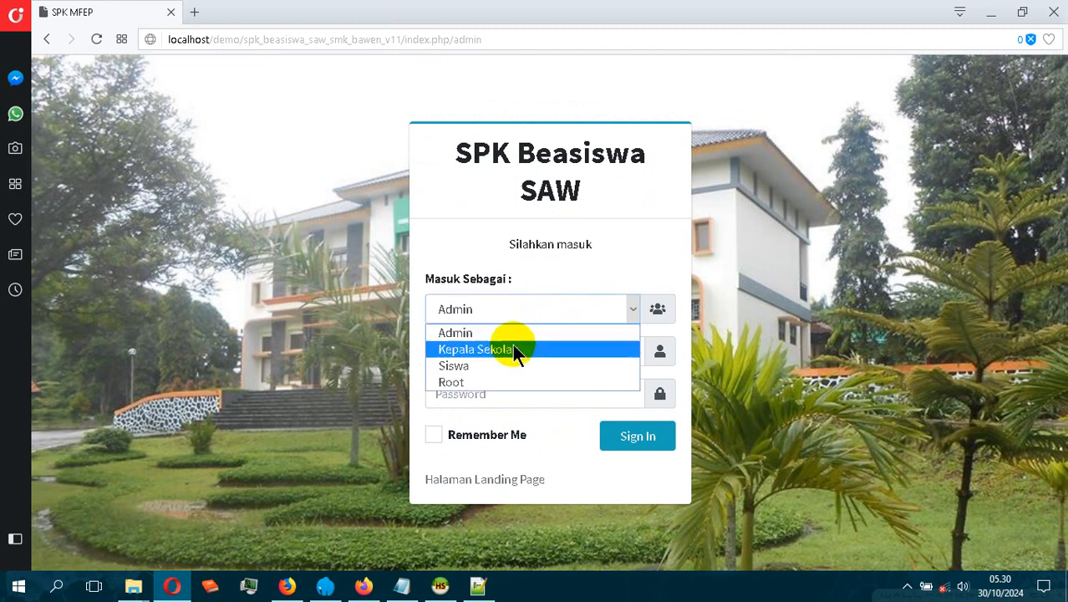
left_click(509, 351)
left_click(505, 351)
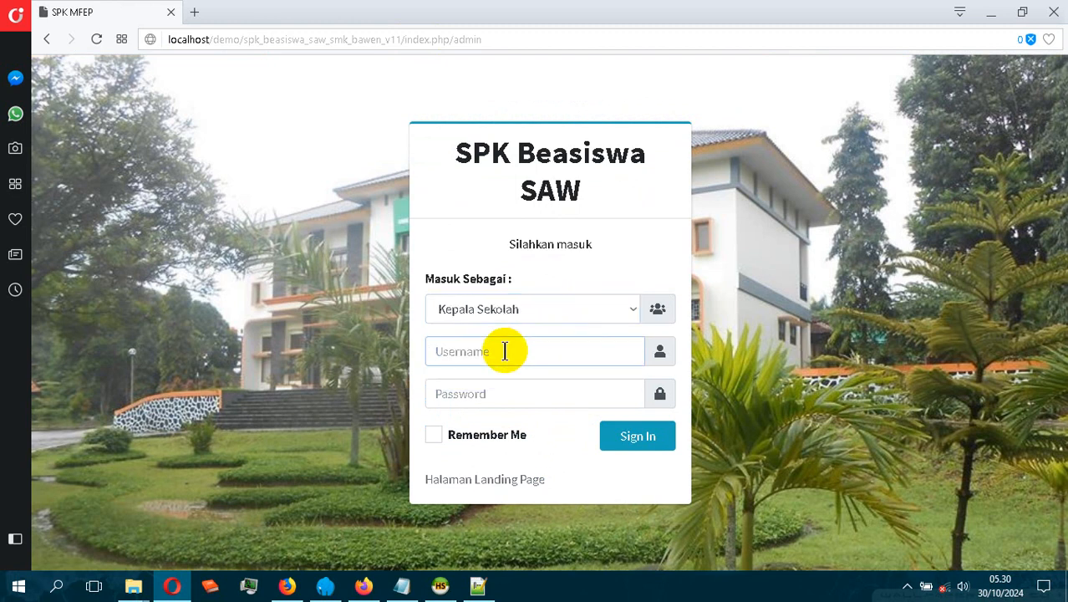
type("pri")
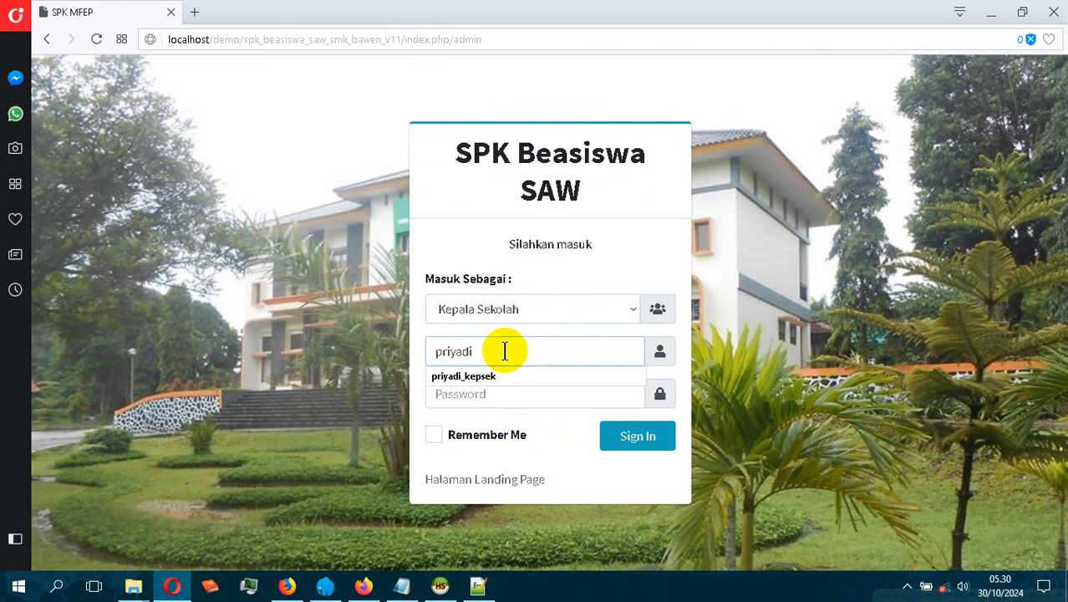
type("yadi")
key("Down")
key("Tab")
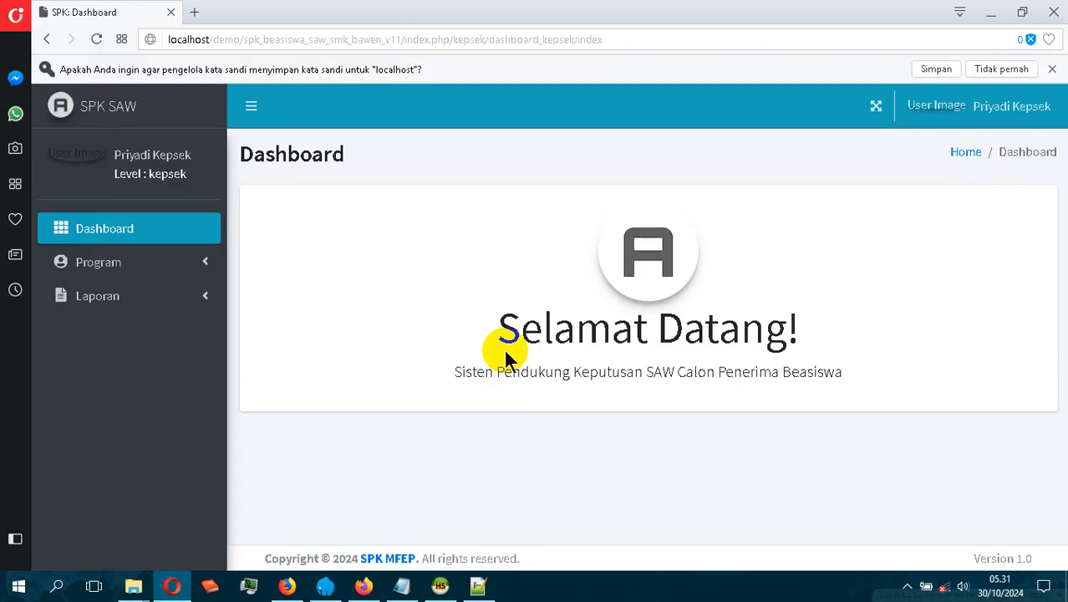
Open the principal's Program > Beasiswa list.
left_click(186, 267)
left_click(119, 307)
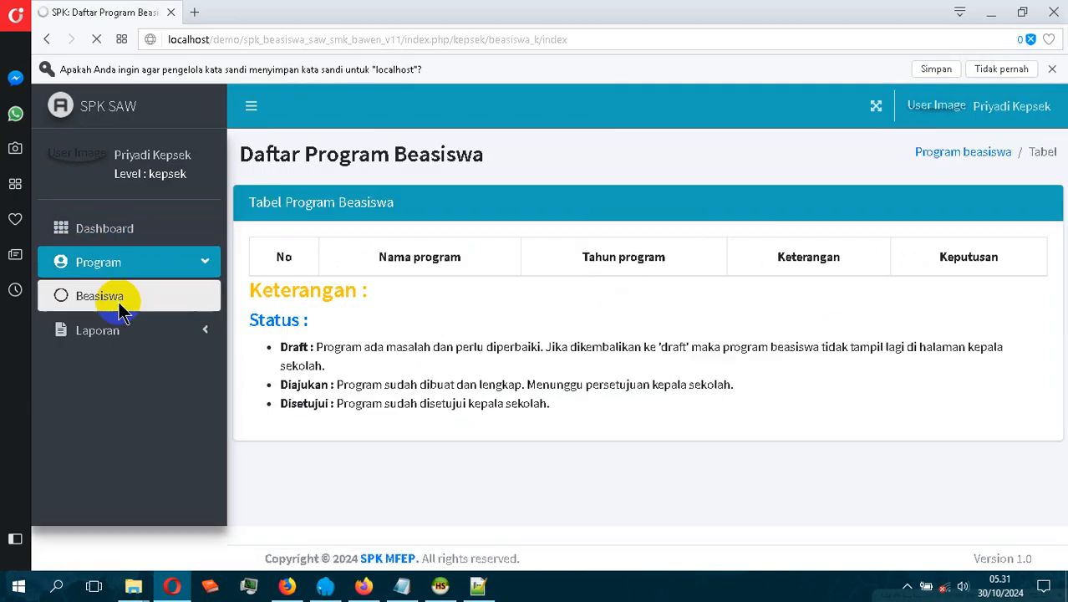
scroll(424, 400, "down", 2)
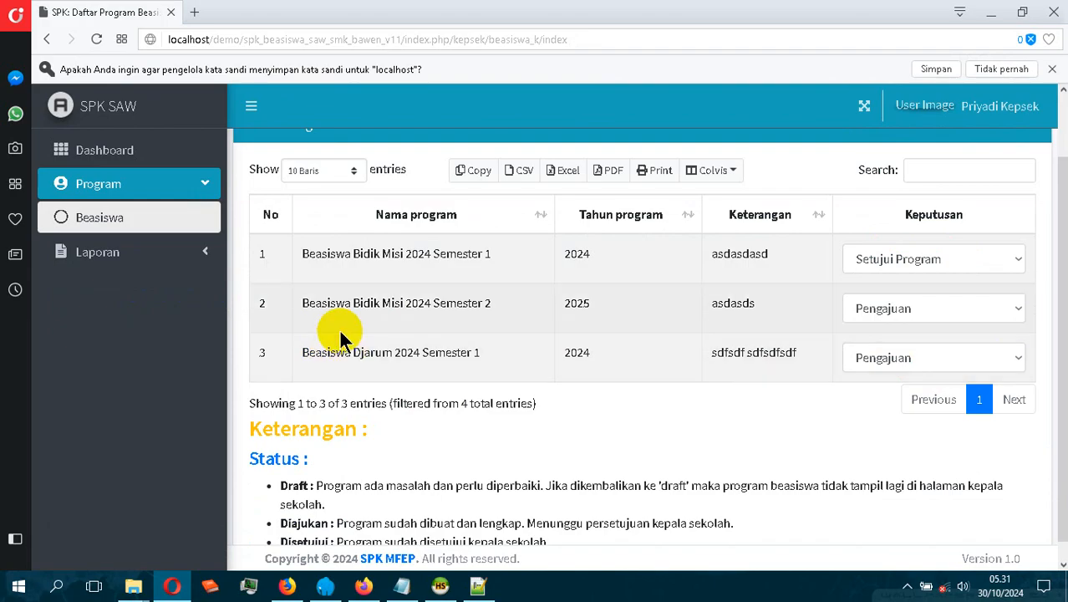
Set Beasiswa Djarum 2024 Semester 1's Keputusan to Setujui Program, then reload Firefox's admin list.
left_click(886, 366)
scroll(886, 381, "down", 2)
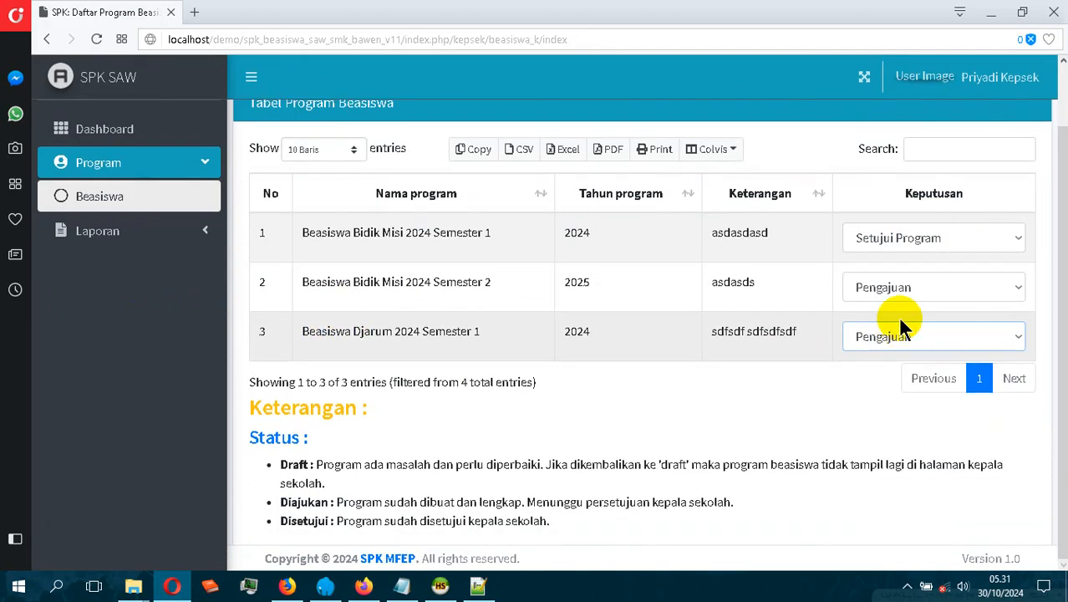
left_click(901, 336)
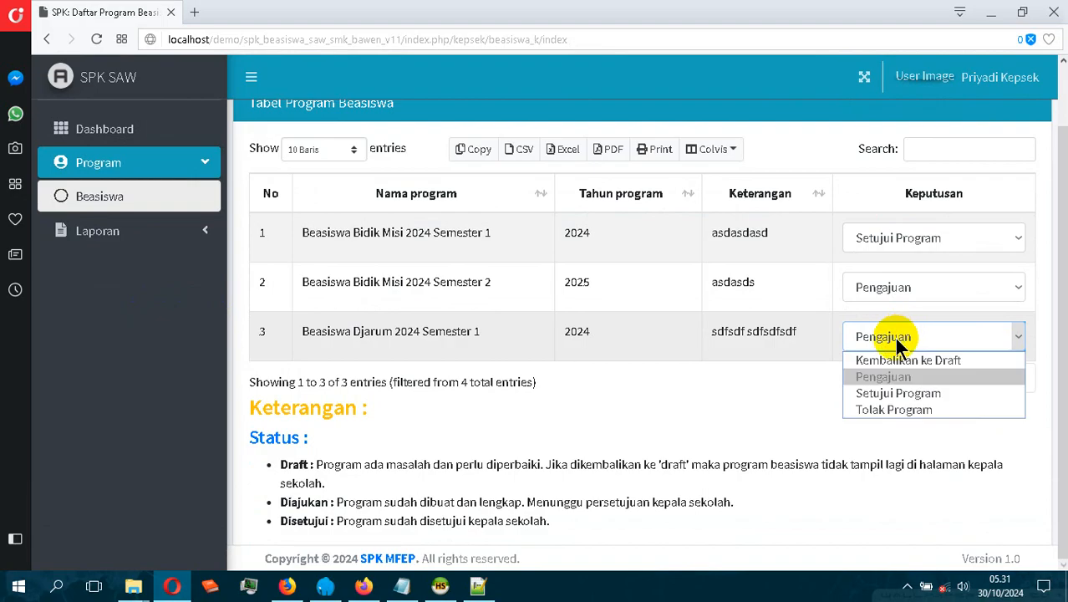
left_click(889, 394)
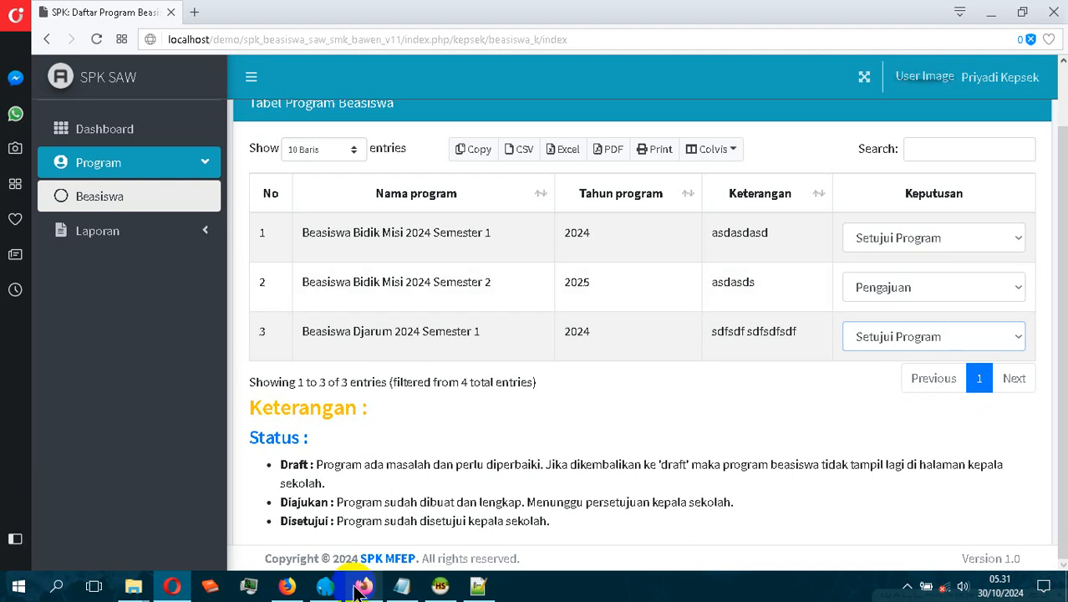
left_click(287, 586)
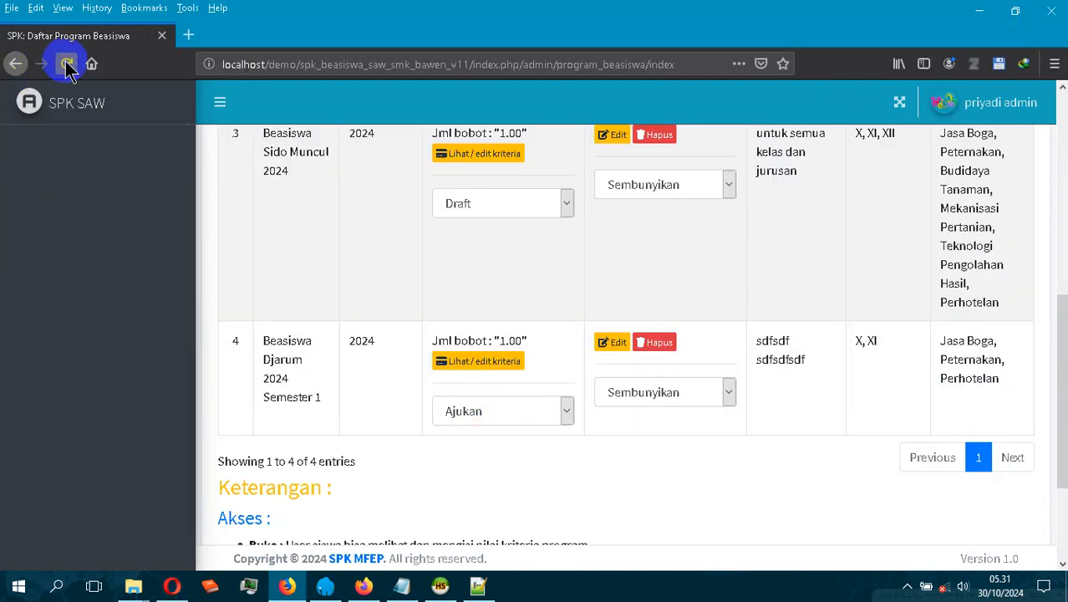
left_click(67, 66)
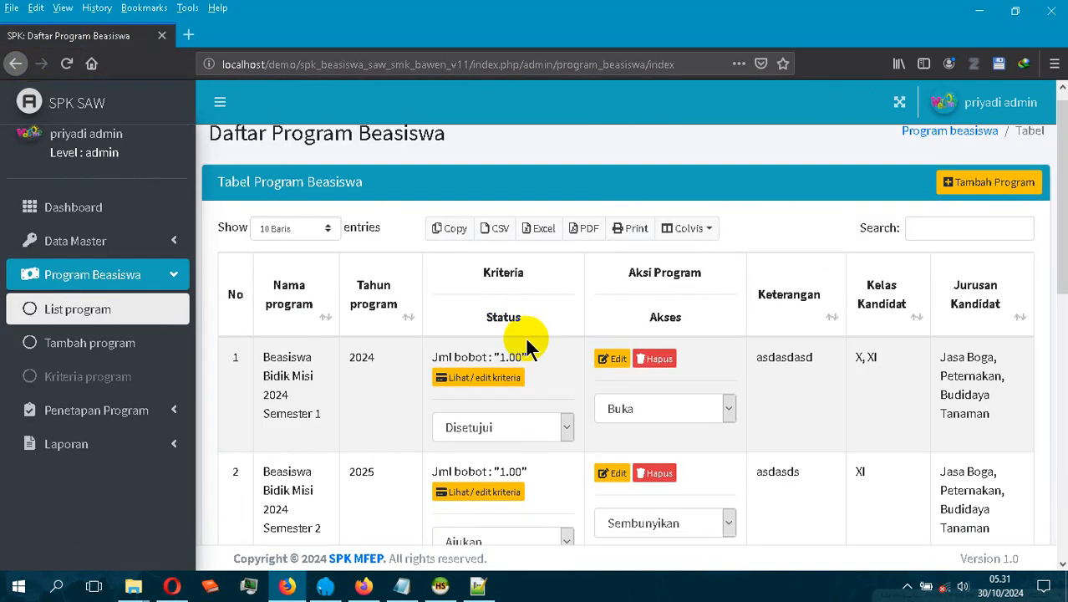
Check the Djarum row's Akses options in Firefox's admin list, reloading between checks, then return to Opera.
scroll(536, 341, "down", 6)
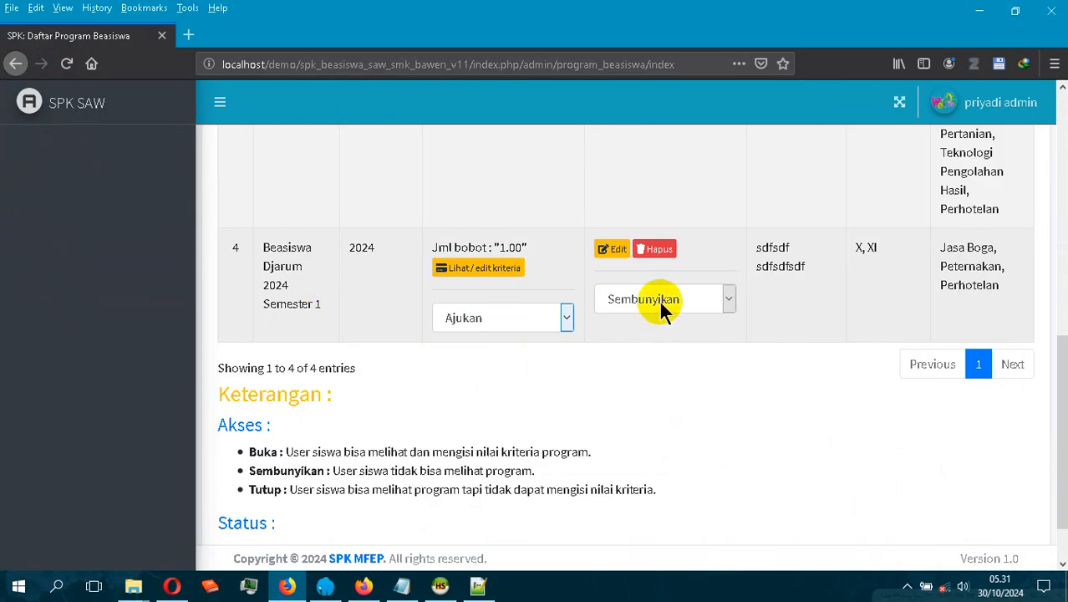
left_click(663, 305)
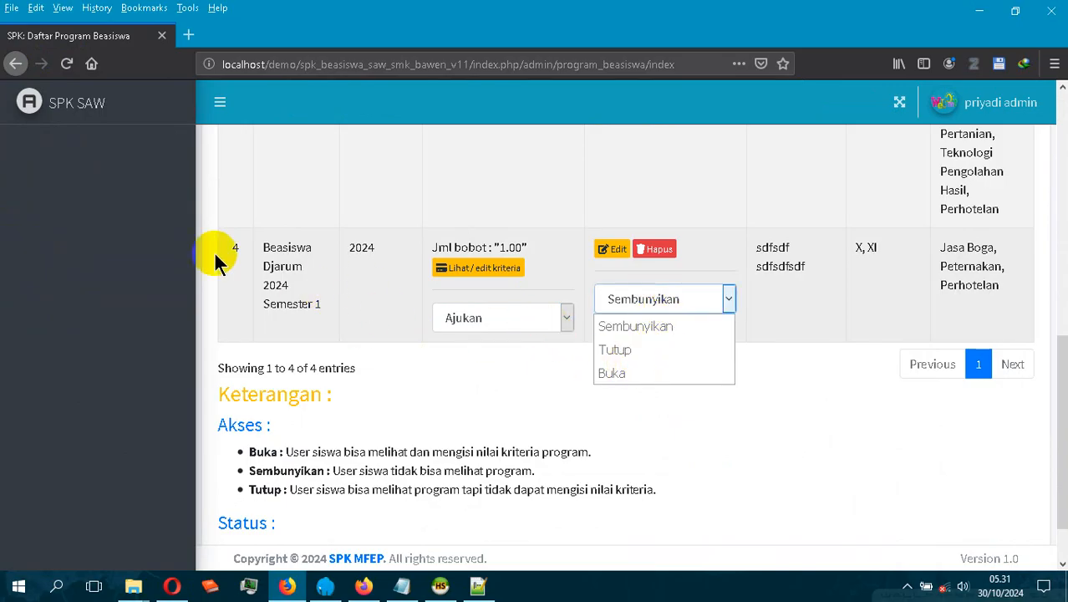
left_click(67, 63)
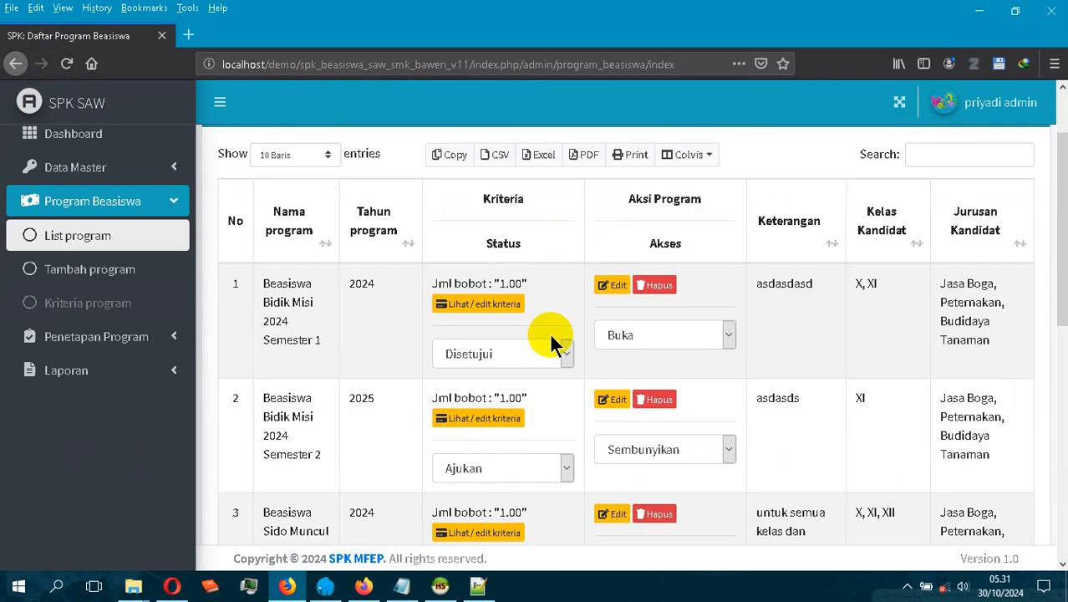
scroll(556, 346, "down", 5)
left_click(674, 260)
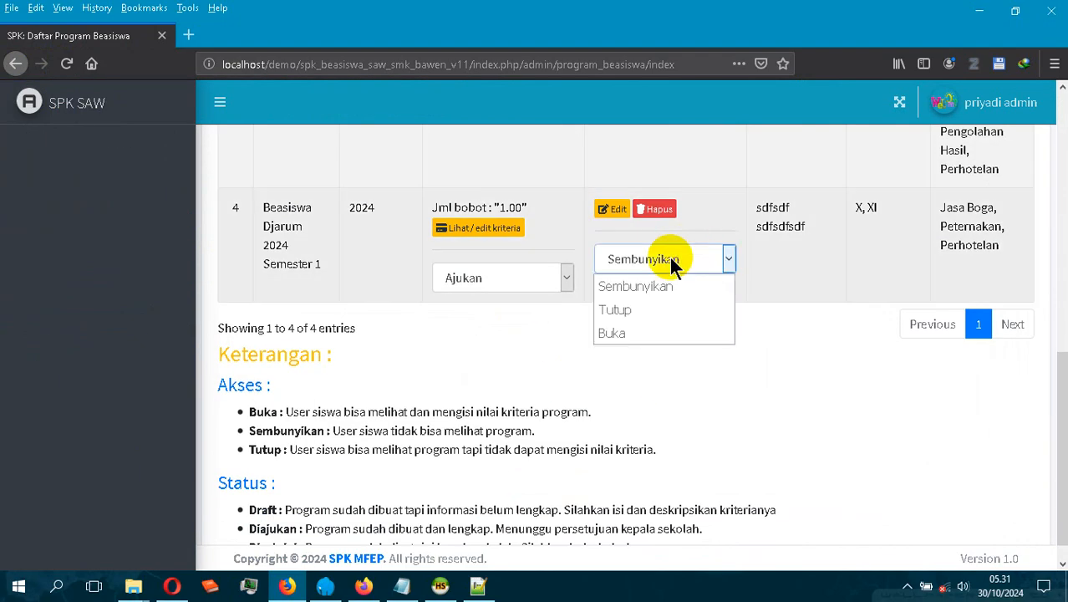
left_click(172, 585)
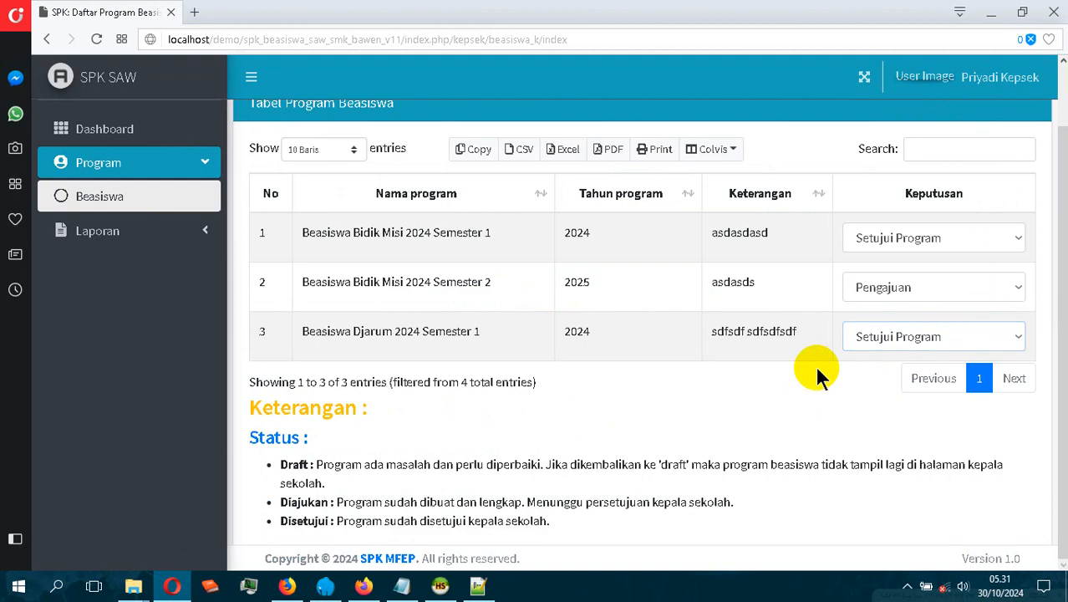
Re-select Setujui Program for Djarum 2024 Semester 1, reload the principal's table, then go back to Firefox.
left_click(886, 336)
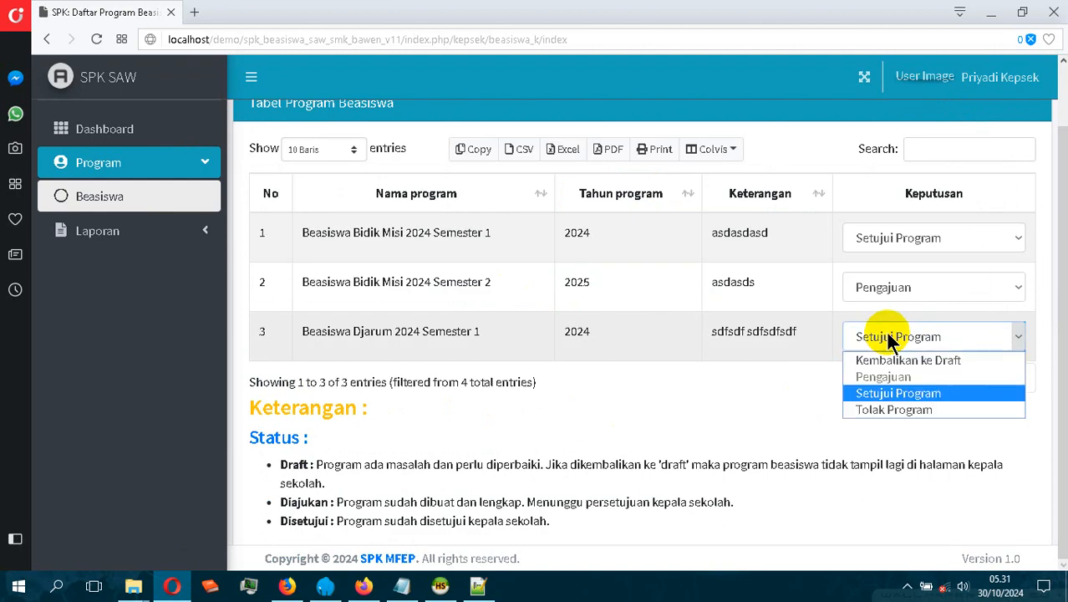
left_click(872, 393)
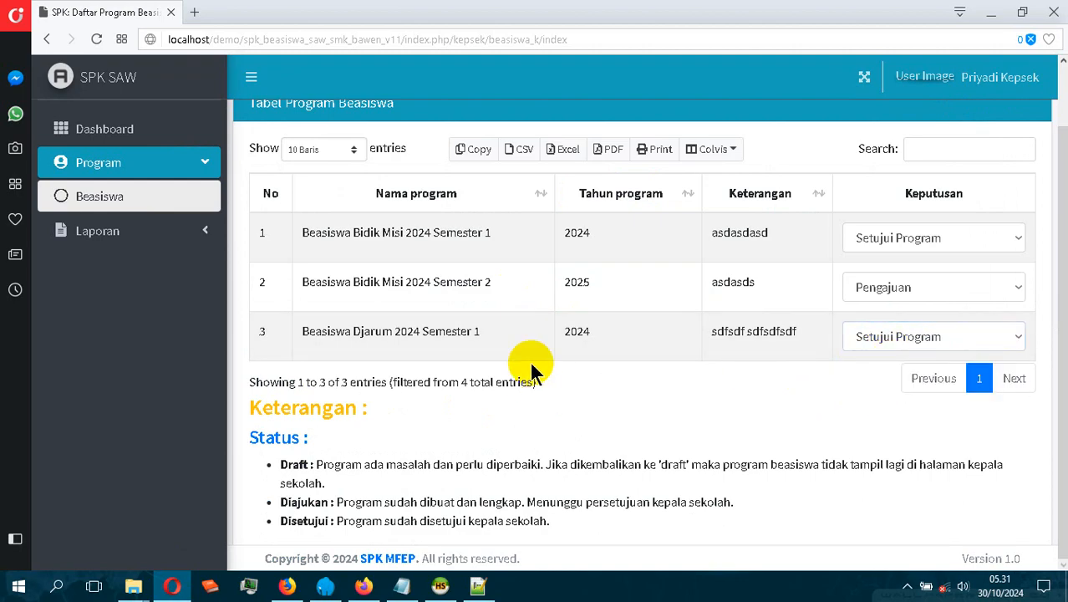
scroll(585, 439, "down", 1)
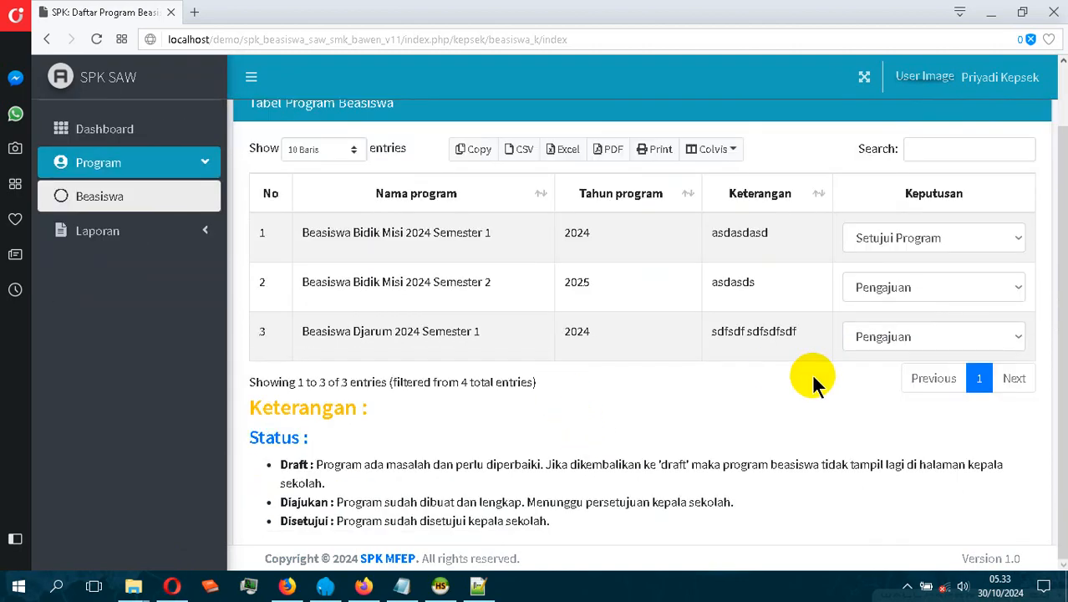
left_click(907, 336)
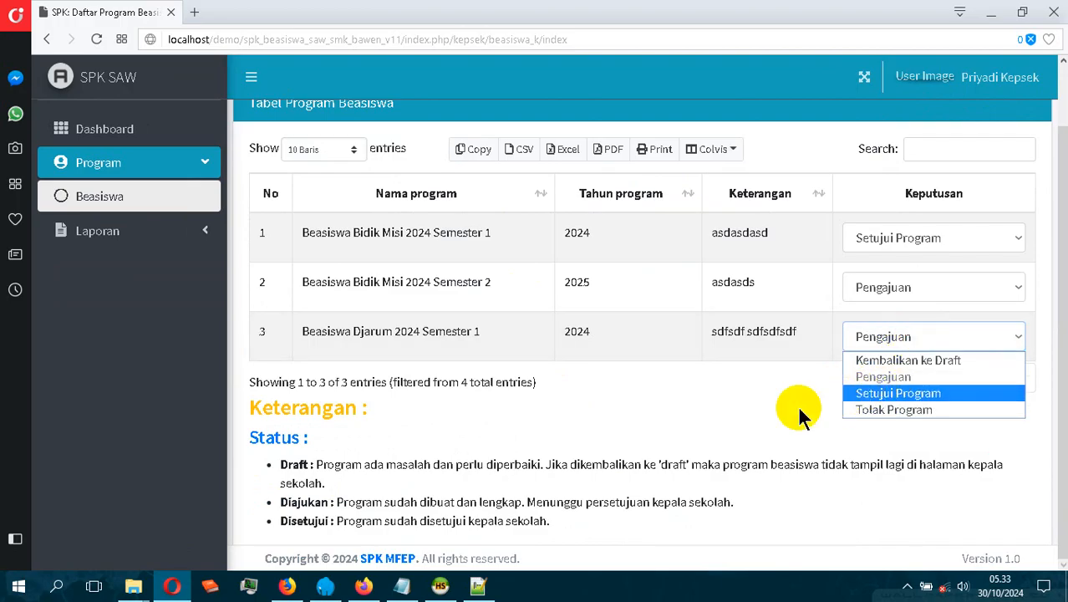
left_click(690, 415)
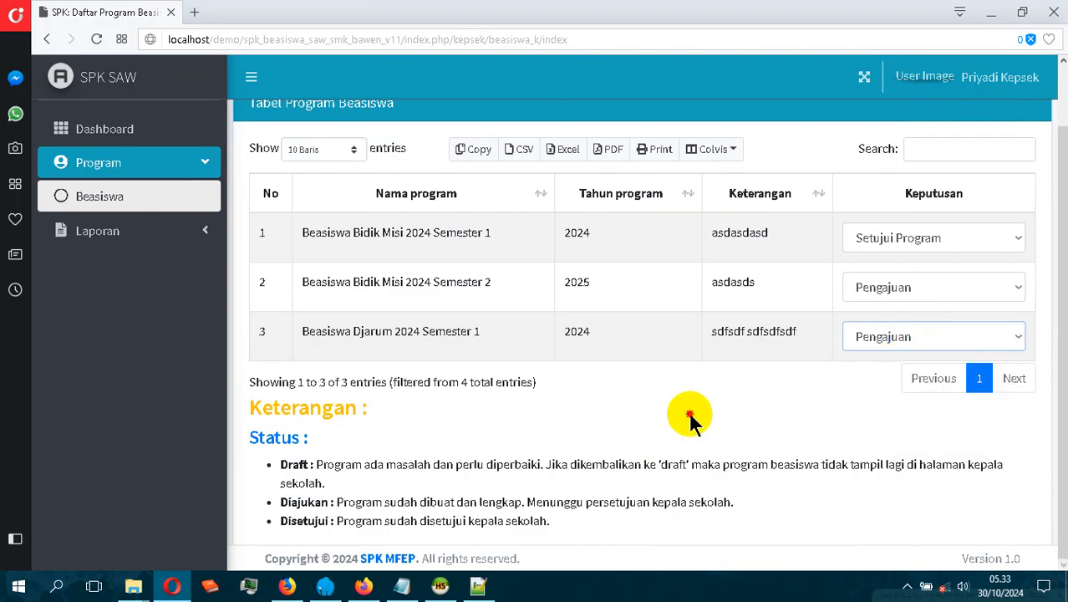
left_click(921, 334)
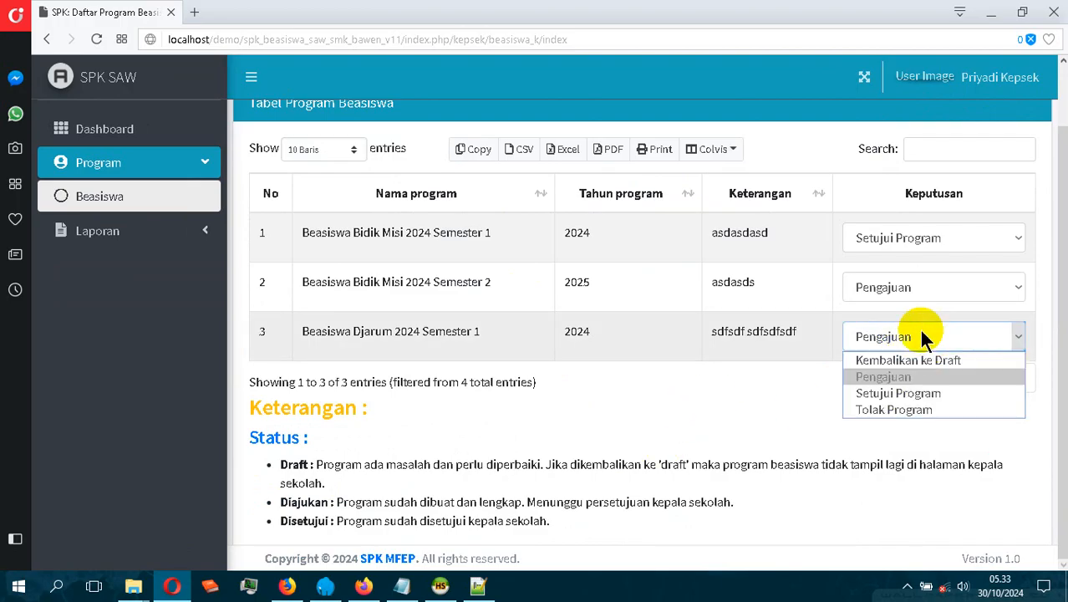
left_click(879, 393)
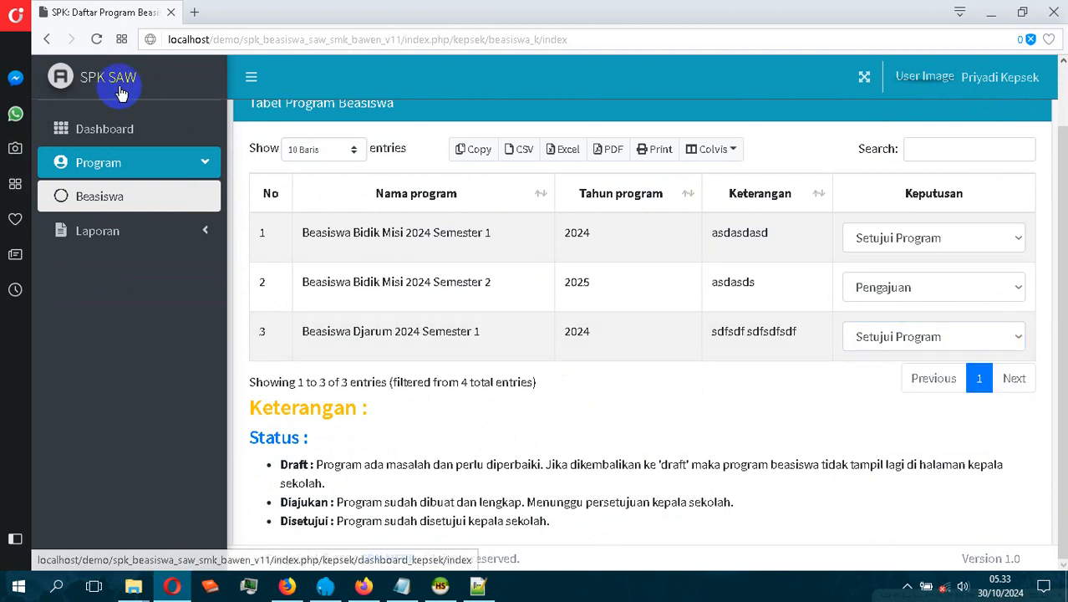
left_click(96, 40)
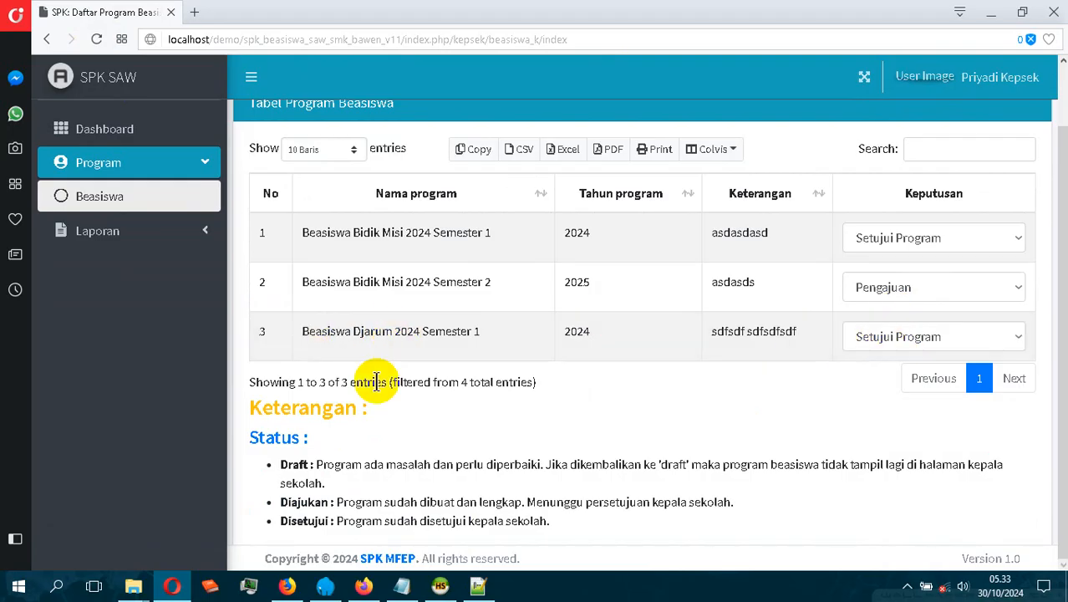
left_click(286, 586)
left_click(115, 105)
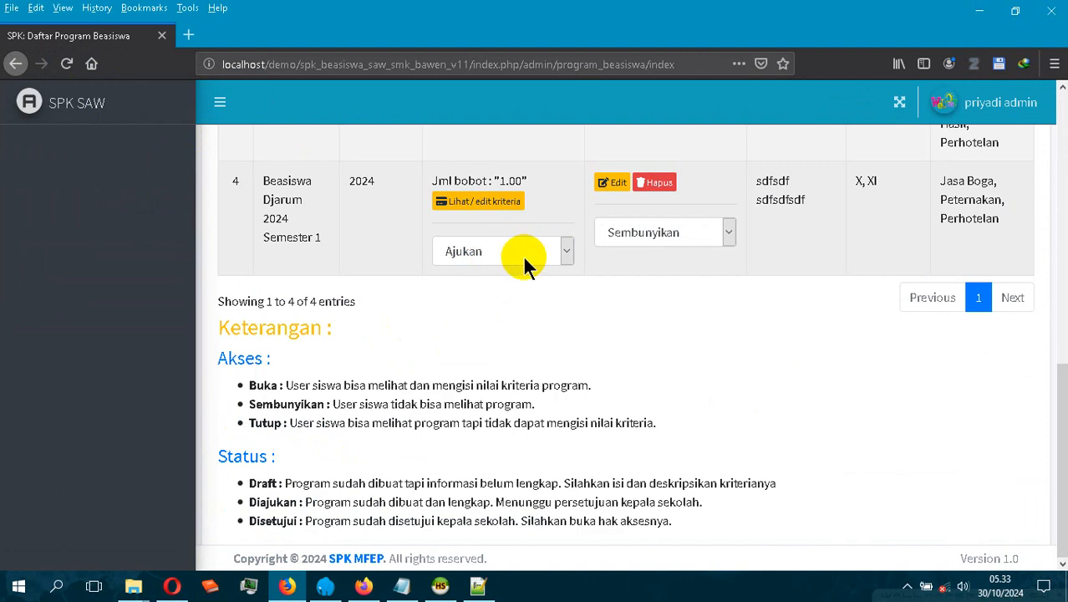
Set the Djarum program's student Akses to Buka in the reloaded admin list.
left_click(67, 63)
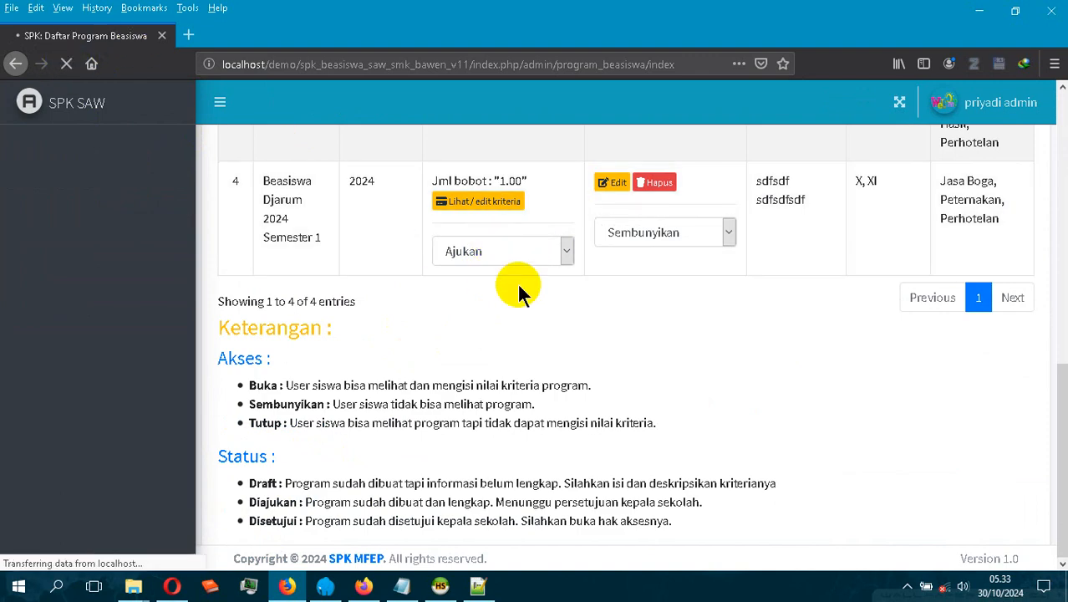
scroll(518, 284, "down", 5)
scroll(525, 286, "down", 3)
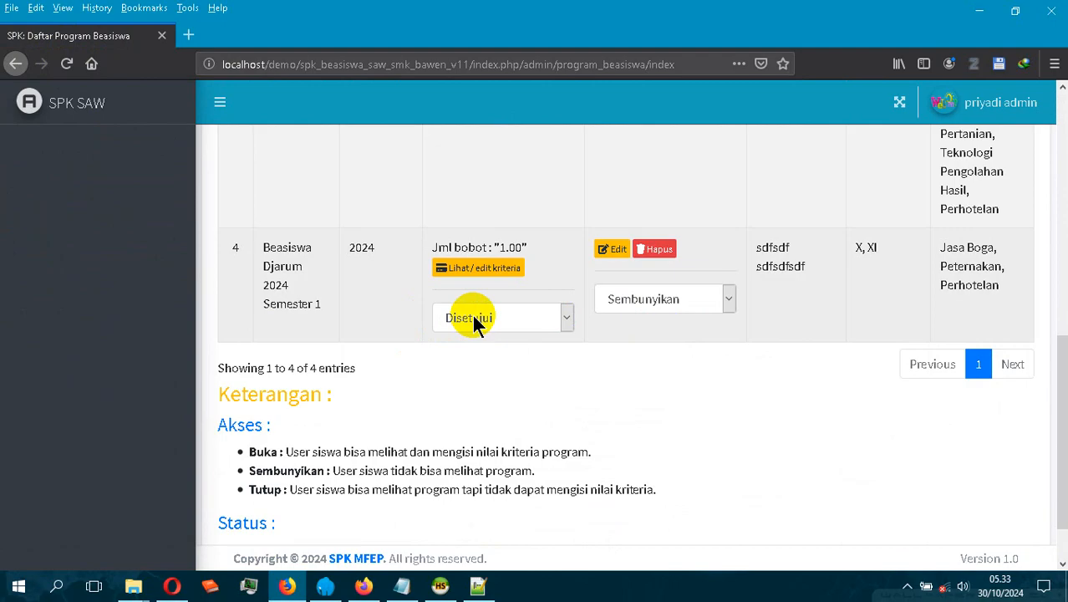
left_click(677, 301)
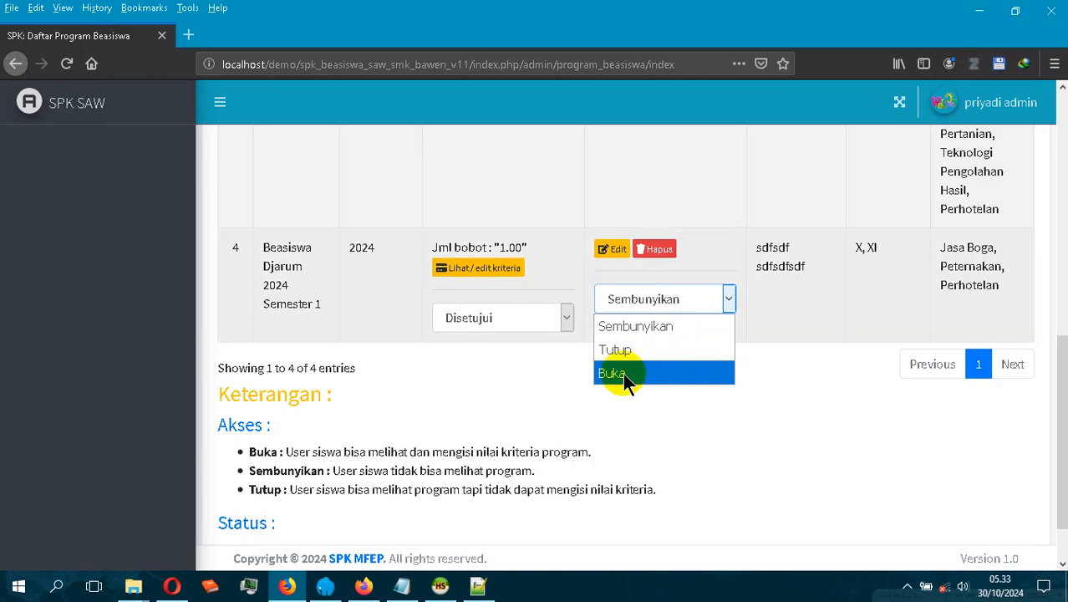
left_click(623, 373)
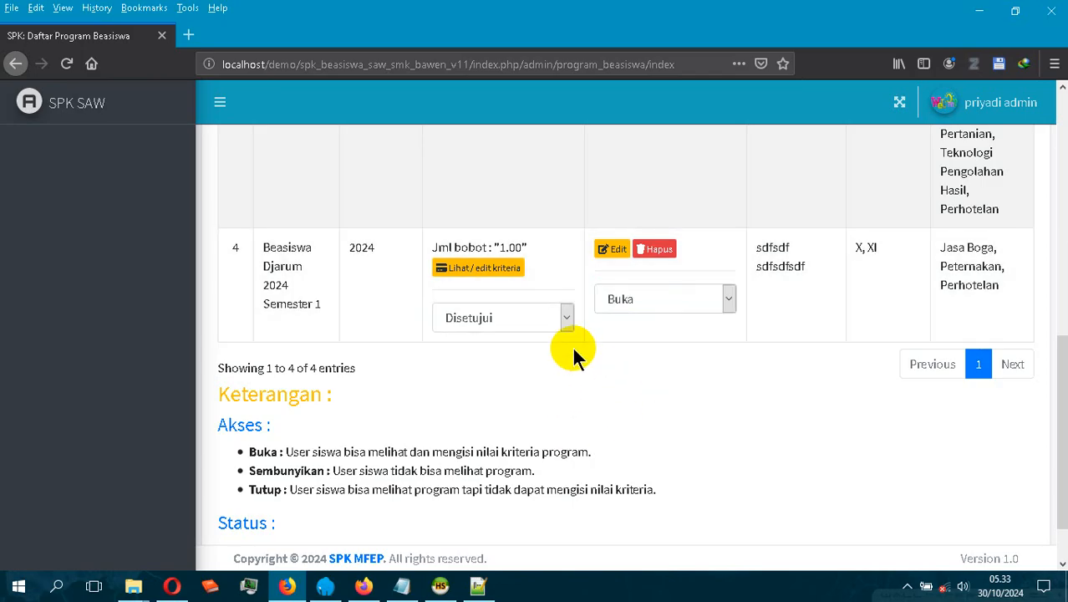
left_click(174, 583)
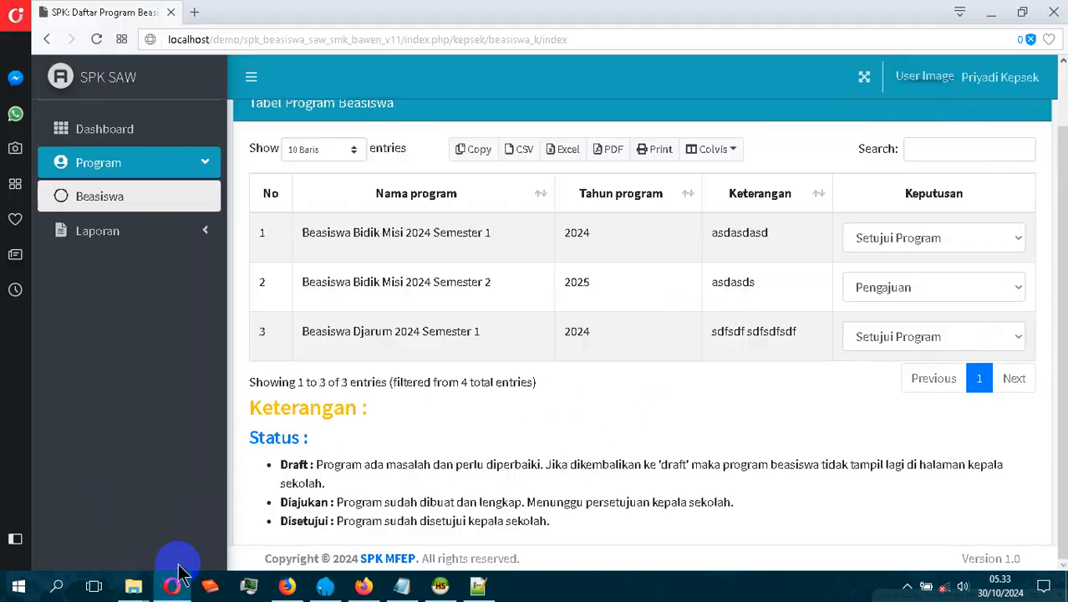
Sign the Kepala Sekolah out of SPK SAW in Opera.
scroll(791, 197, "up", 2)
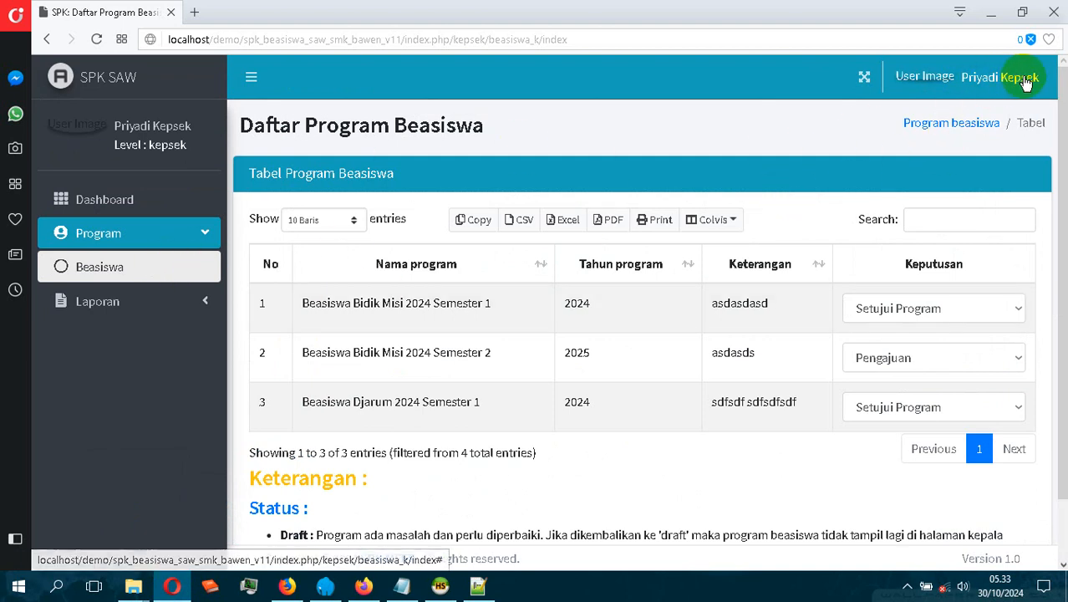
left_click(1026, 78)
left_click(994, 254)
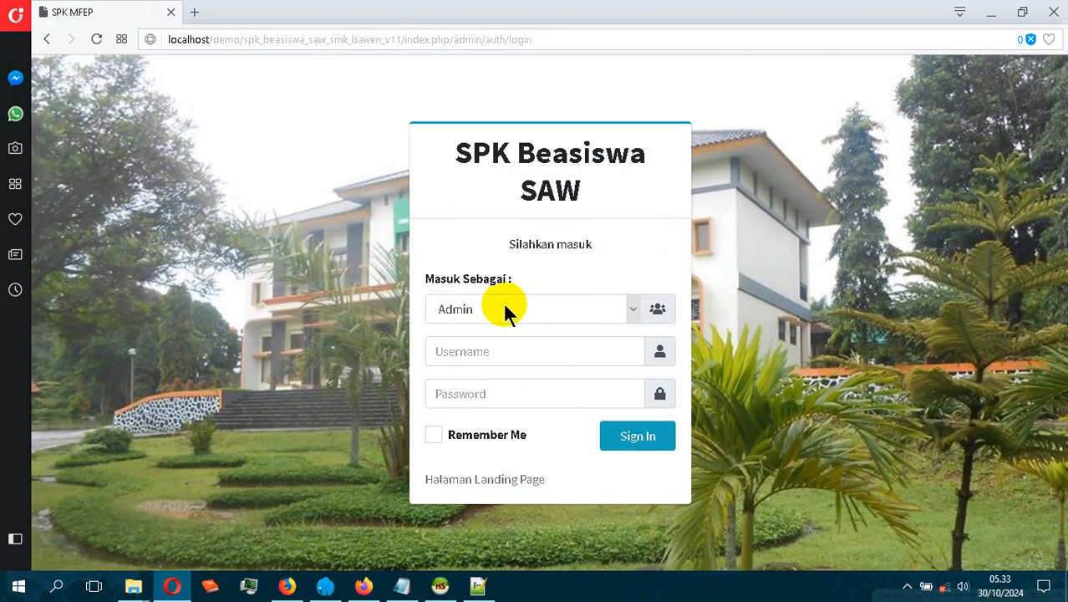
Set the login role to Siswa, then return to Firefox's admin program list.
left_click(506, 309)
left_click(474, 365)
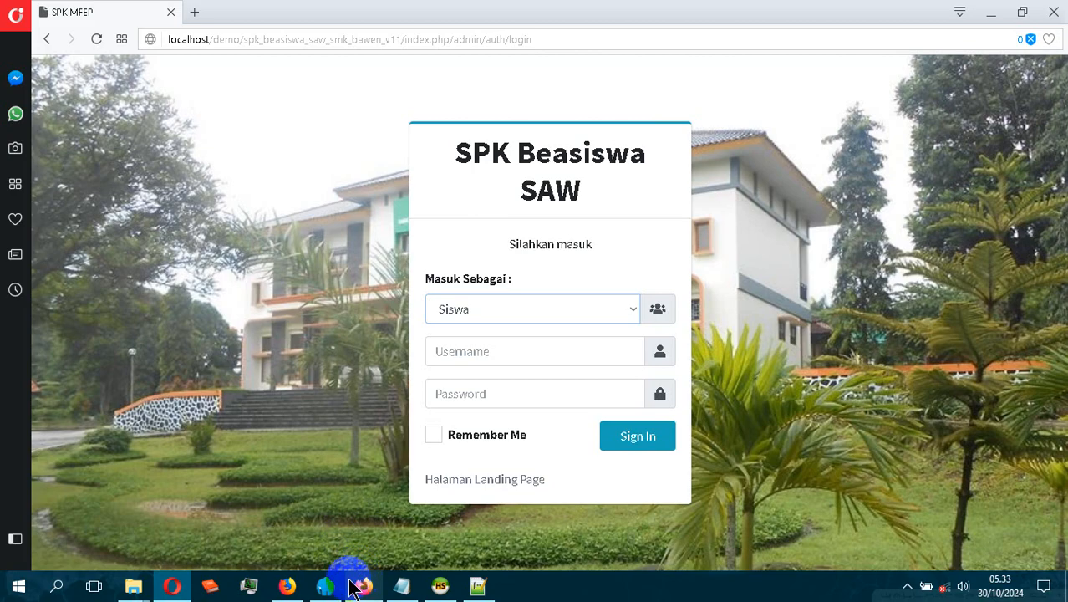
left_click(287, 585)
scroll(188, 230, "up", 2)
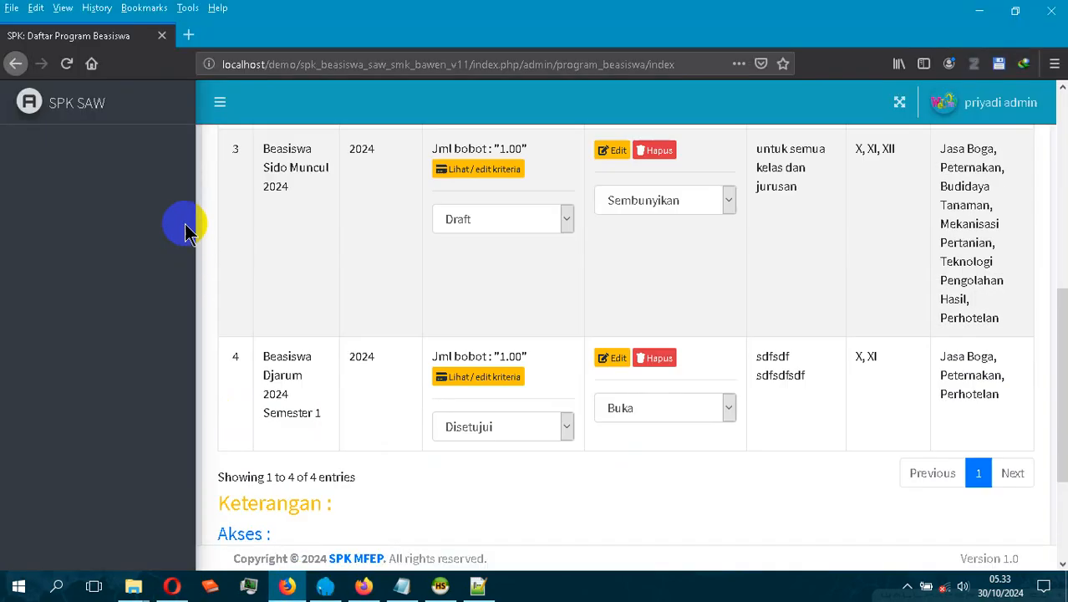
Open Data Master > Siswa in a new Firefox tab.
scroll(188, 230, "up", 5)
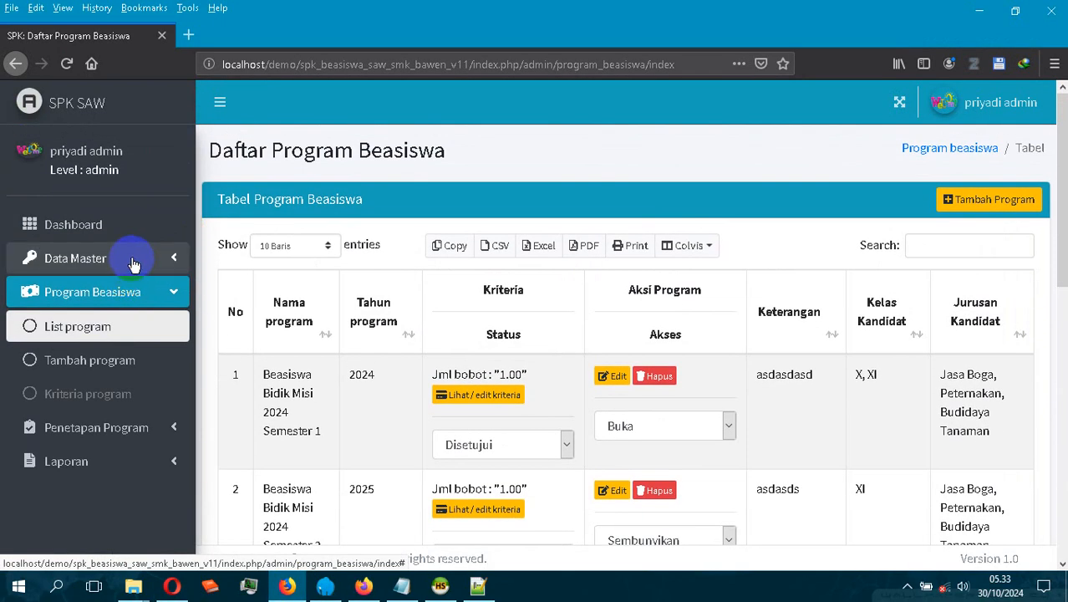
left_click(133, 265)
right_click(69, 299)
left_click(104, 302)
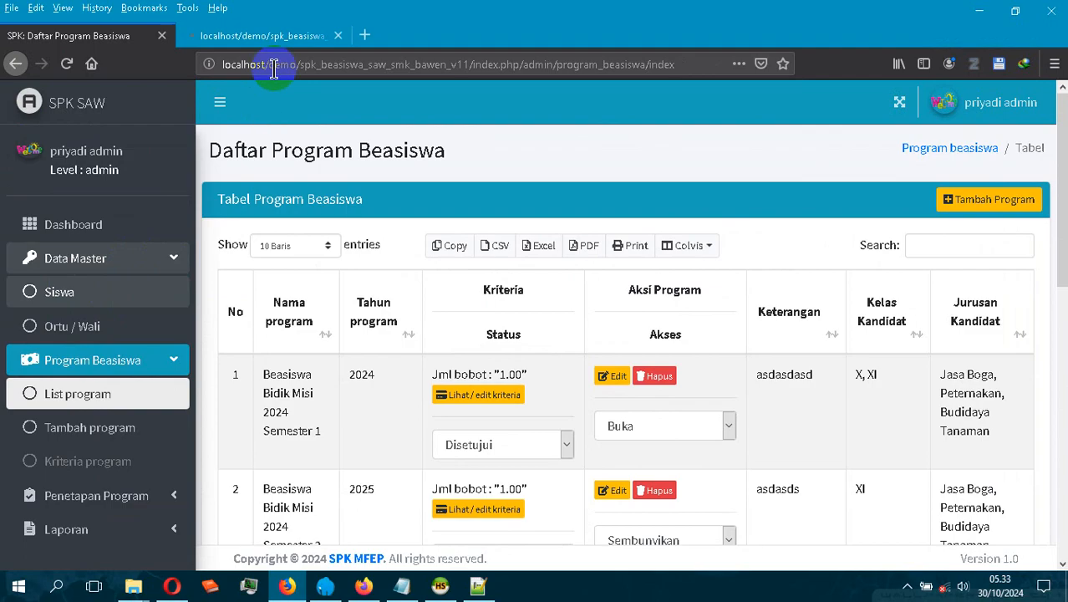
left_click(274, 37)
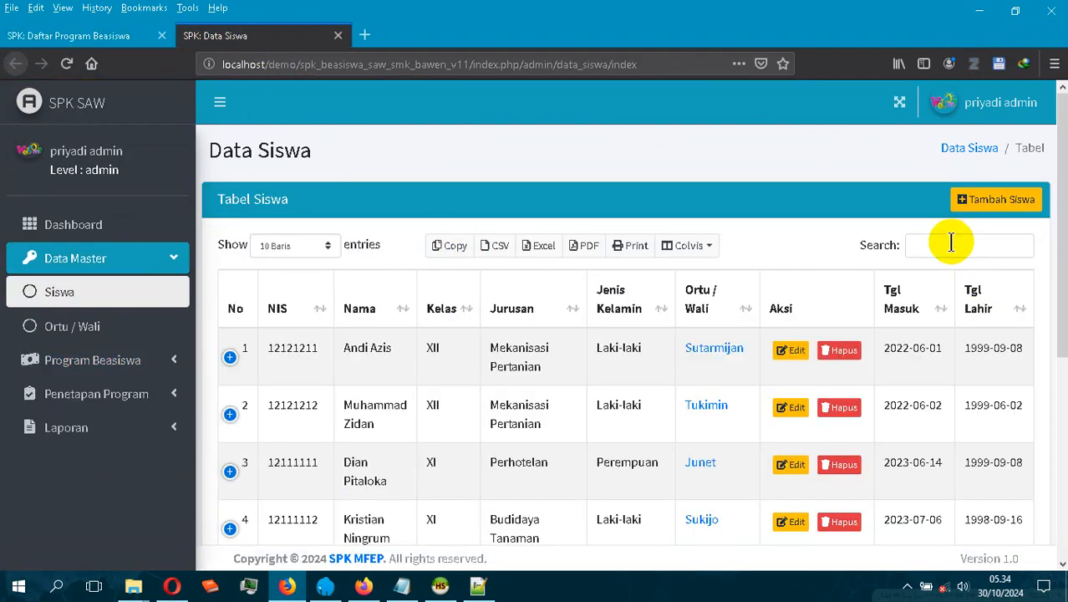
Search the student list for the student's name and copy her NIS number.
left_click(951, 242)
type("sher")
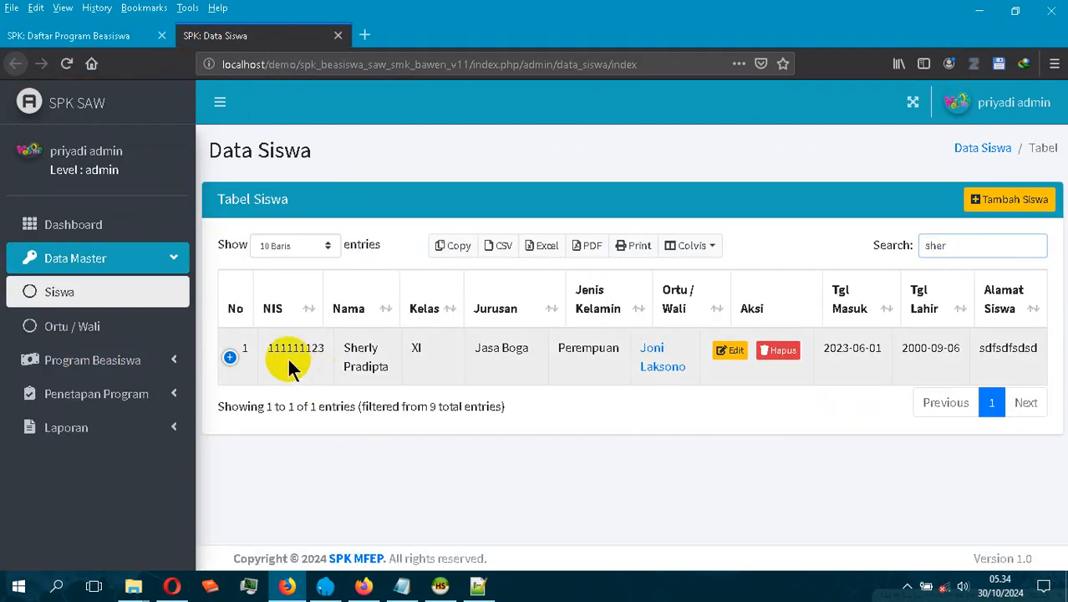
left_click_drag(268, 345, 322, 354)
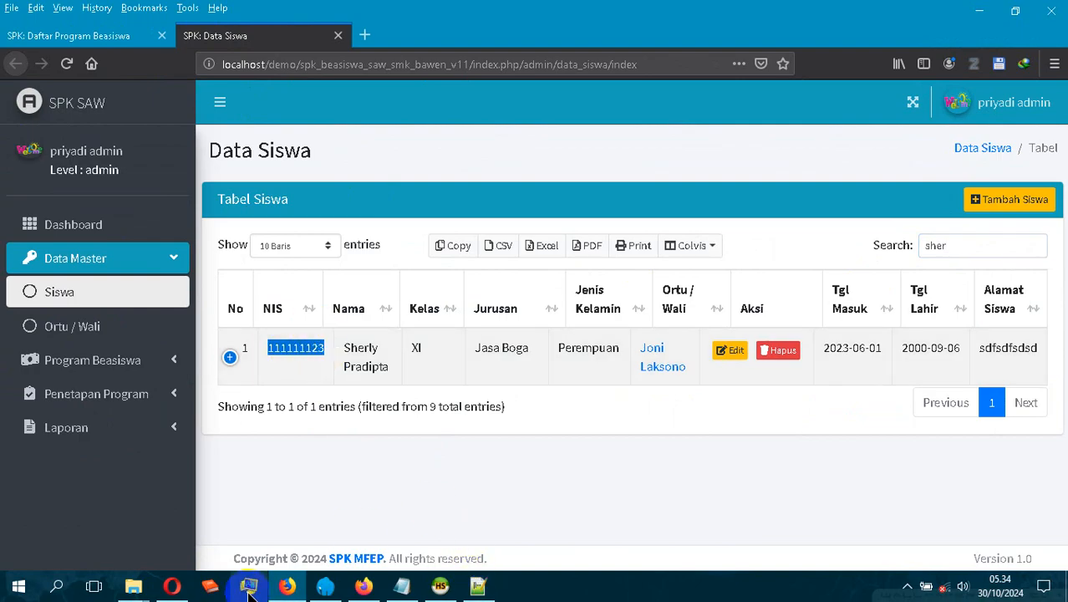
left_click(176, 586)
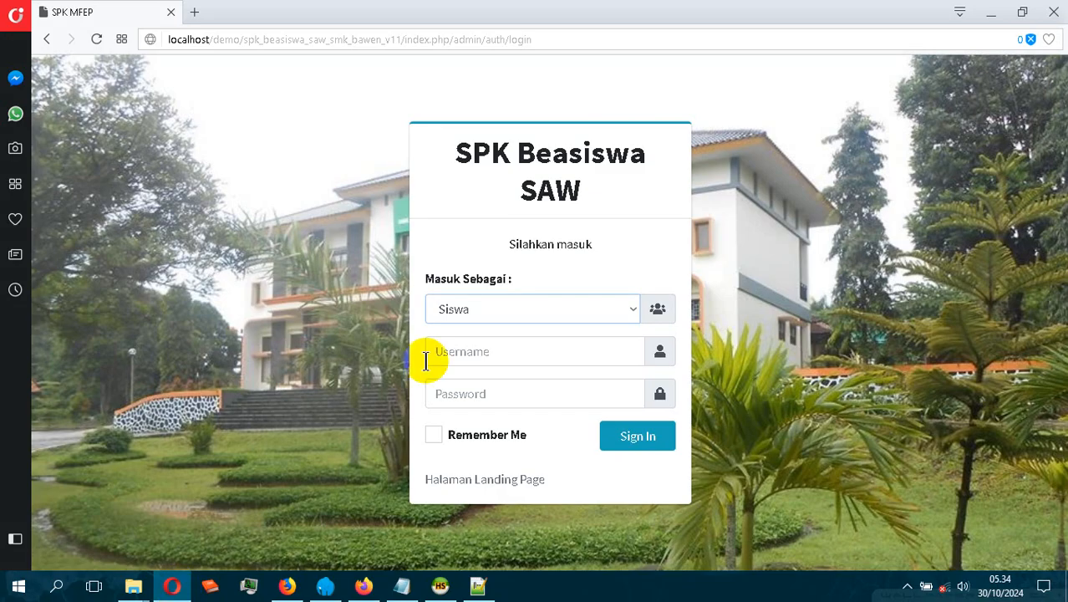
Log in with the pasted NIS and open the Djarum program's Isi nilai Kriteria form.
key("ctrl+v")
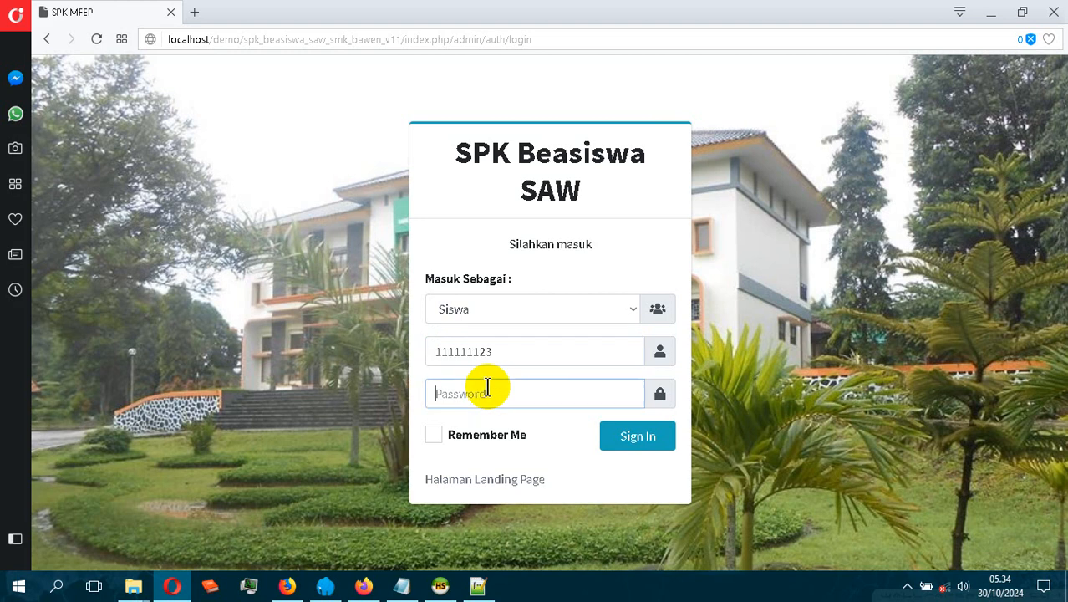
left_click(637, 438)
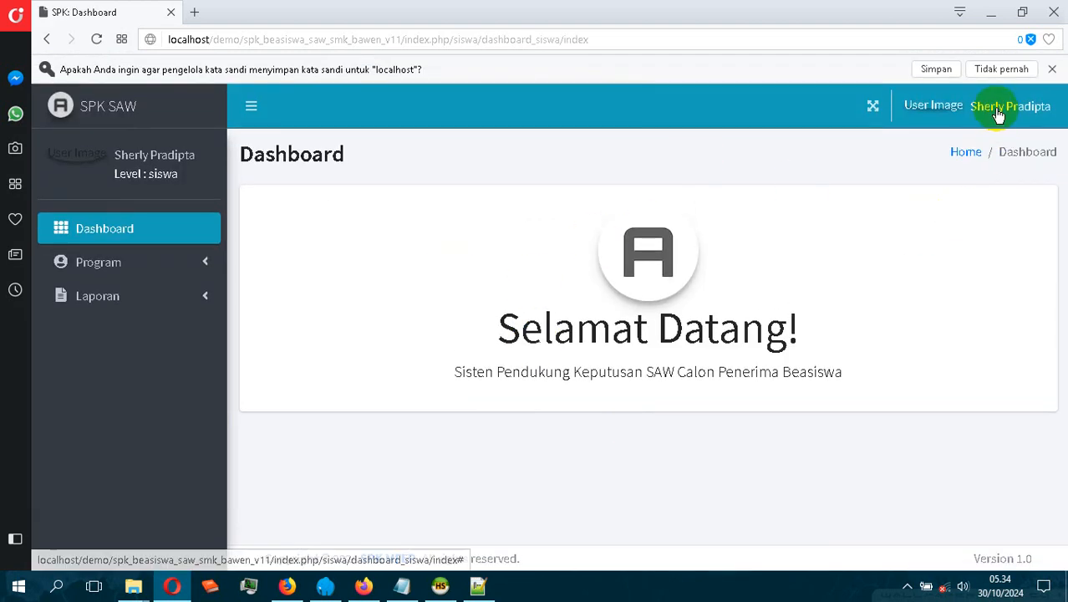
left_click(155, 266)
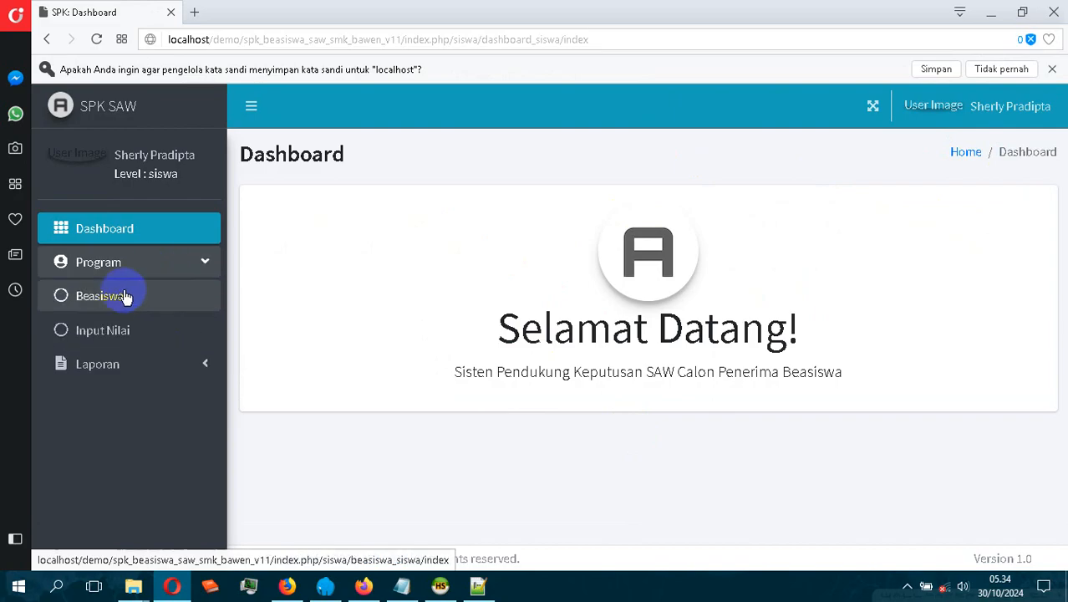
left_click(124, 298)
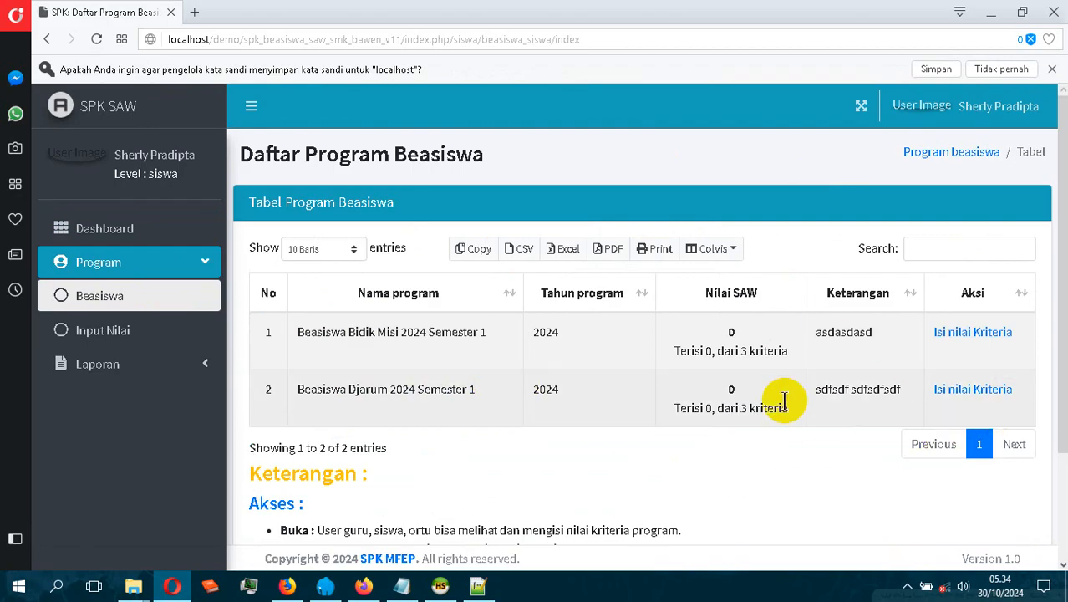
left_click(960, 396)
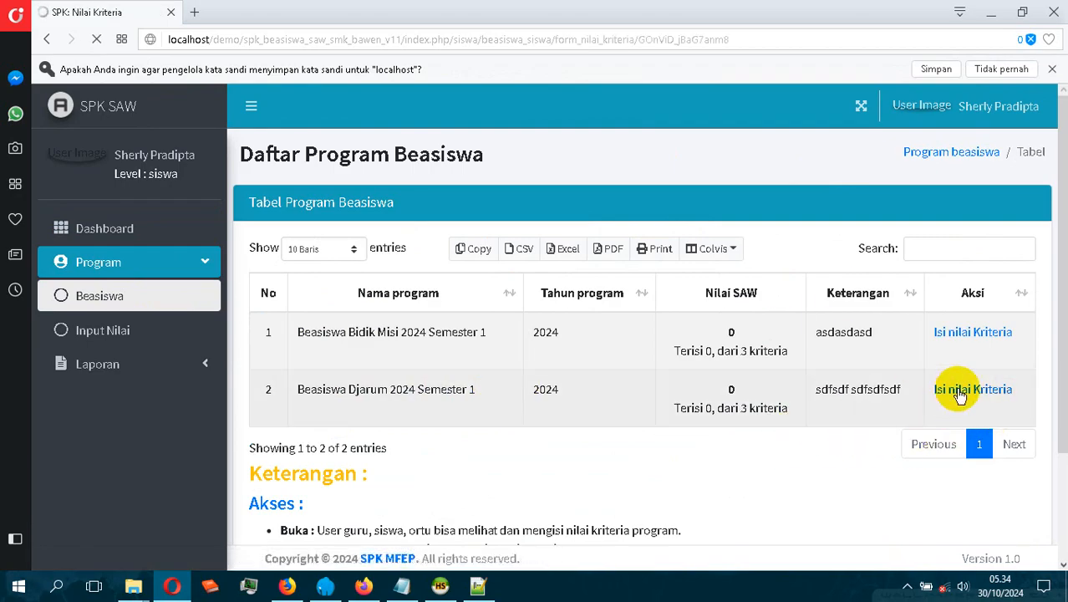
Choose 61 - 120 km distance, 20800 - 30699 income and 7 - 8, then submit the criteria.
scroll(661, 318, "down", 1)
scroll(635, 326, "down", 1)
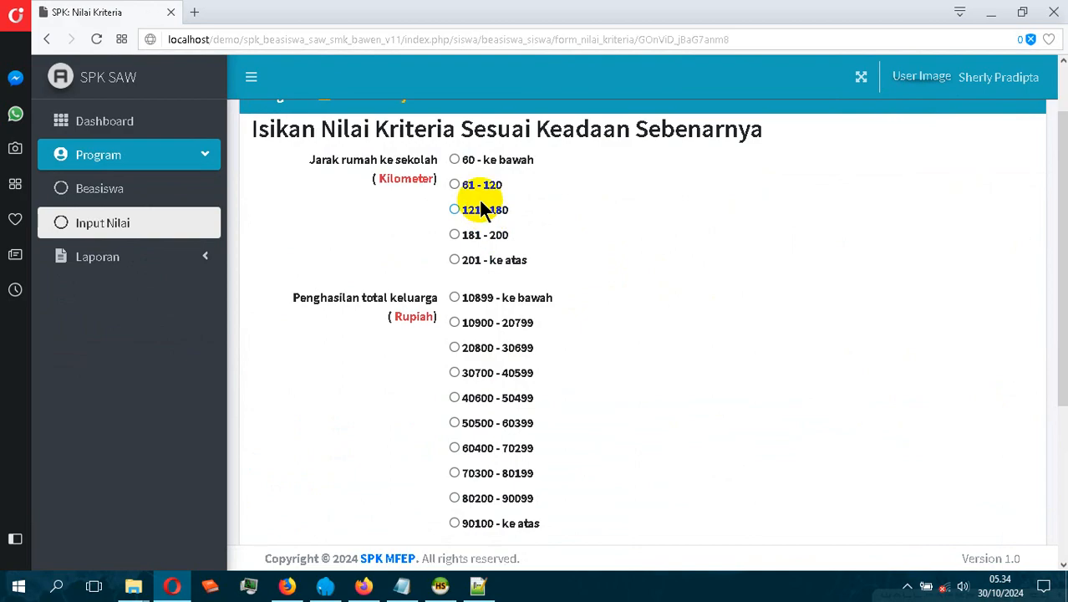
left_click(458, 185)
left_click(506, 348)
scroll(636, 376, "down", 3)
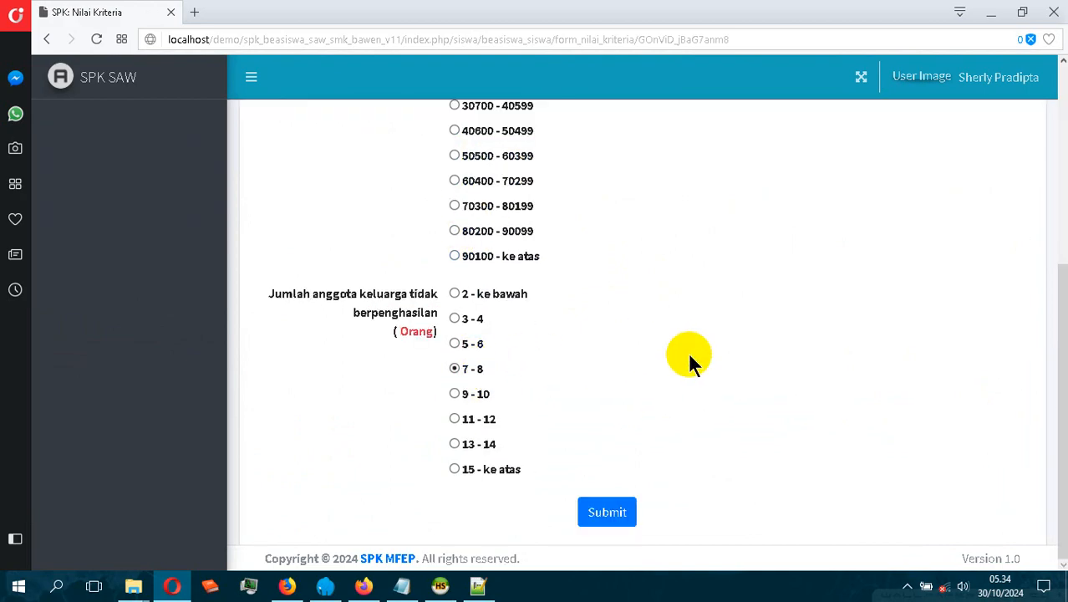
scroll(688, 351, "up", 5)
scroll(689, 351, "down", 5)
scroll(689, 352, "up", 4)
scroll(687, 351, "down", 5)
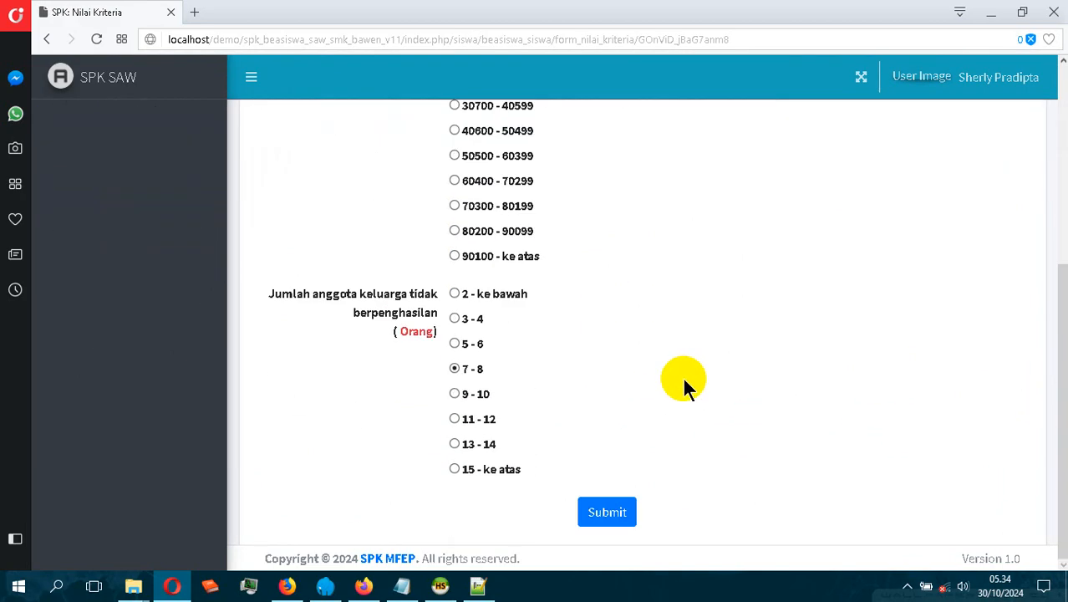
left_click(608, 512)
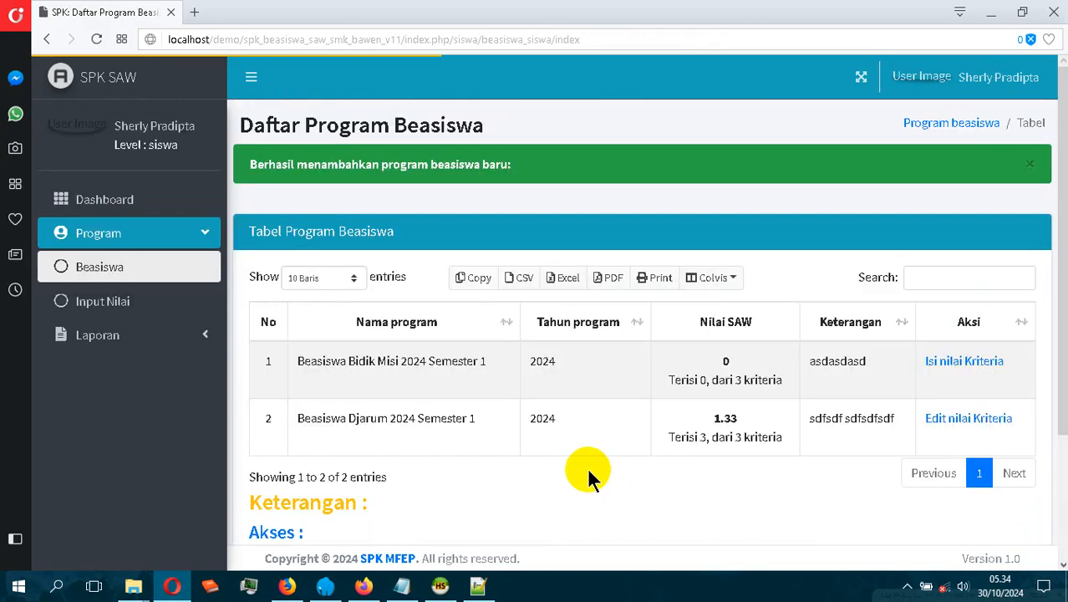
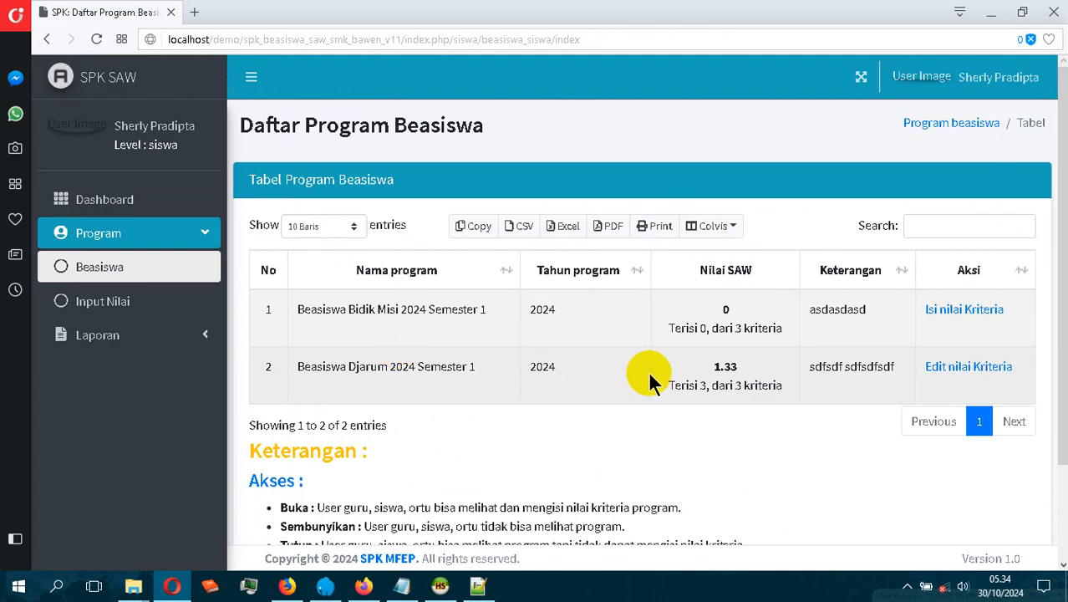
Clear the admin's student search to list everyone and select the third student's NIS.
mouse_move(291, 590)
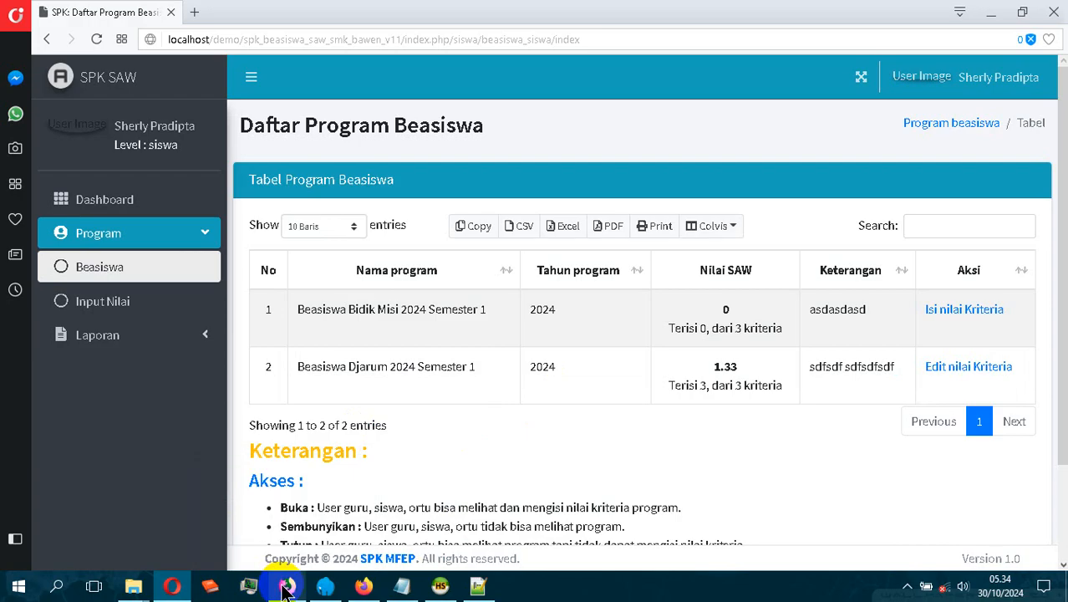
left_click(307, 514)
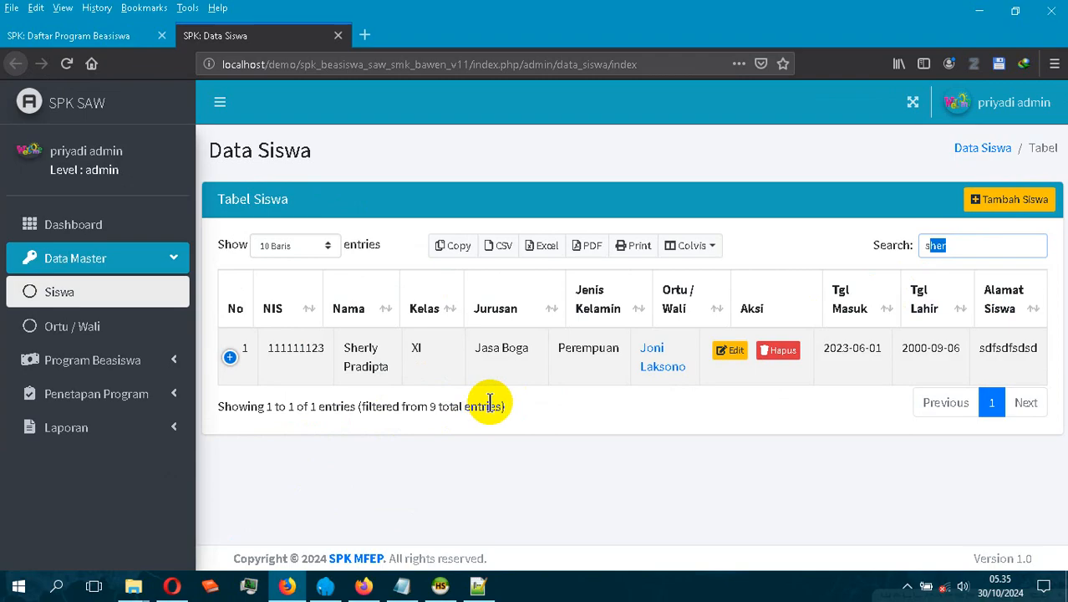
key("BackSpace")
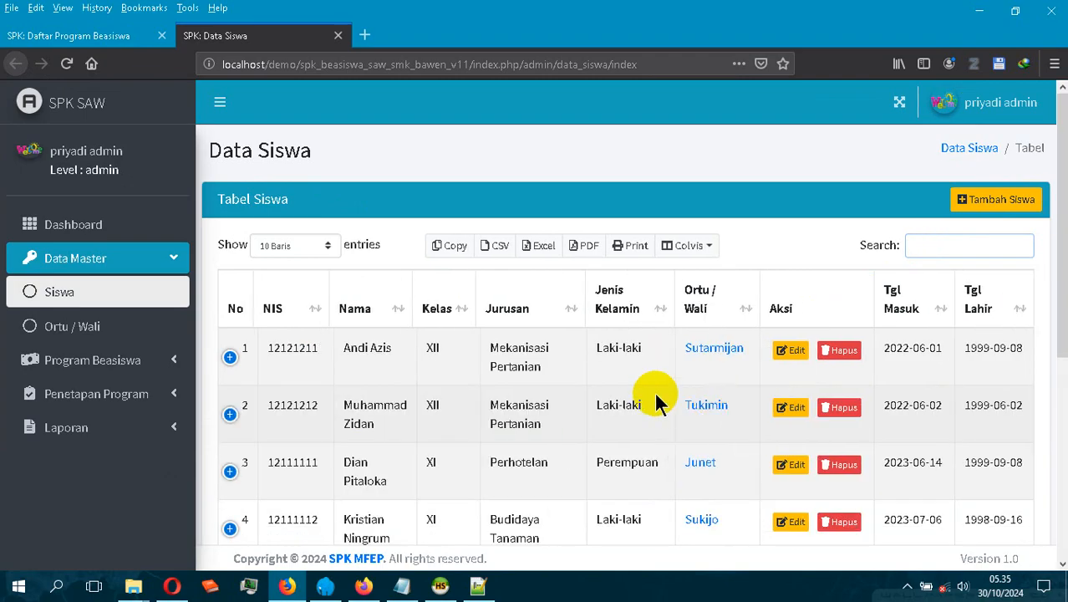
scroll(488, 415, "down", 3)
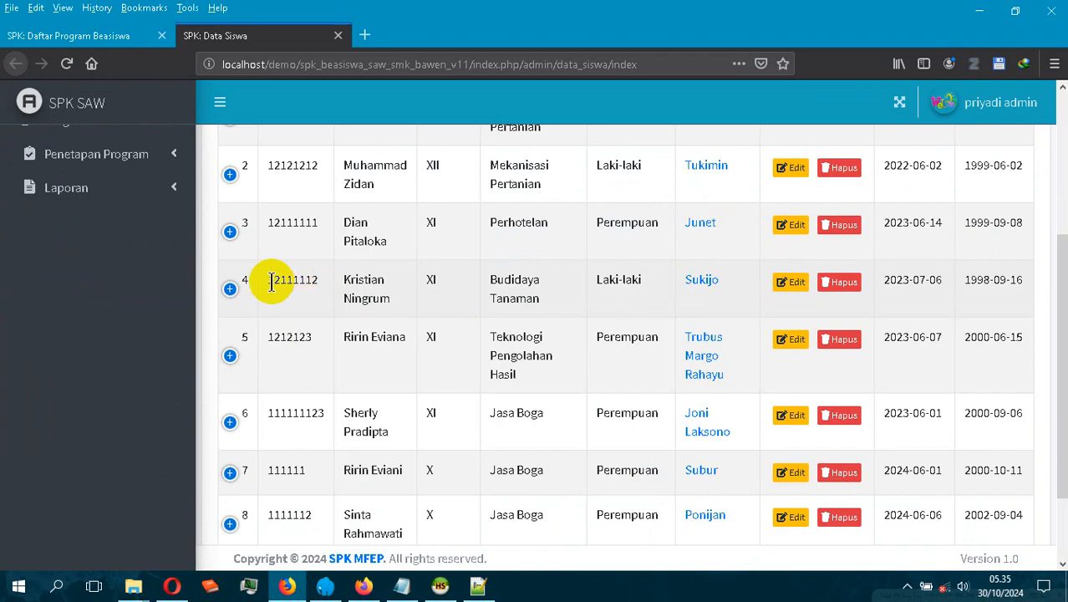
left_click_drag(267, 224, 312, 224)
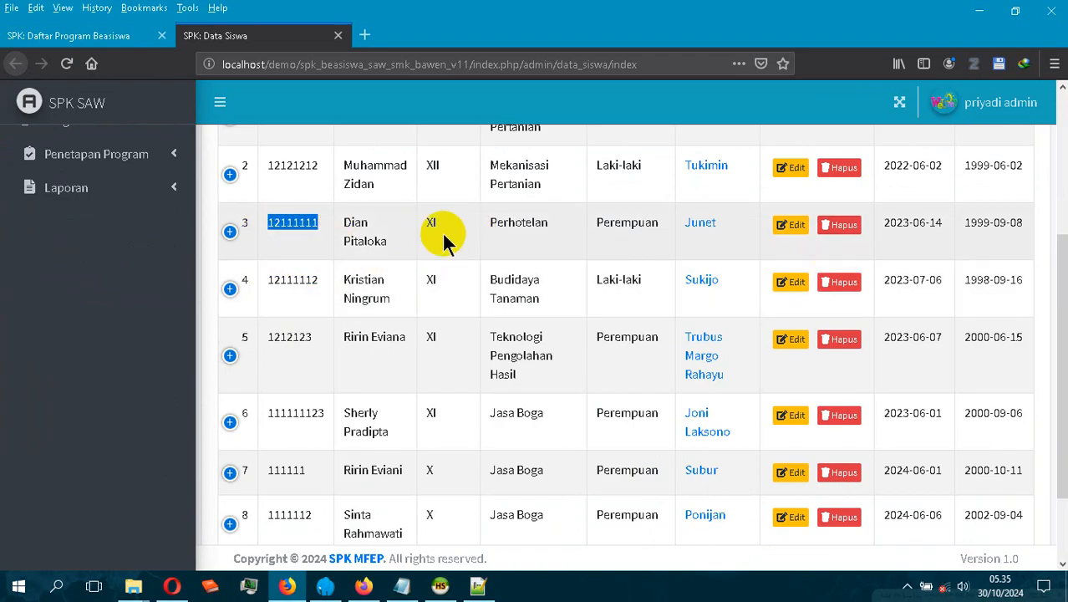
scroll(436, 248, "up", 2)
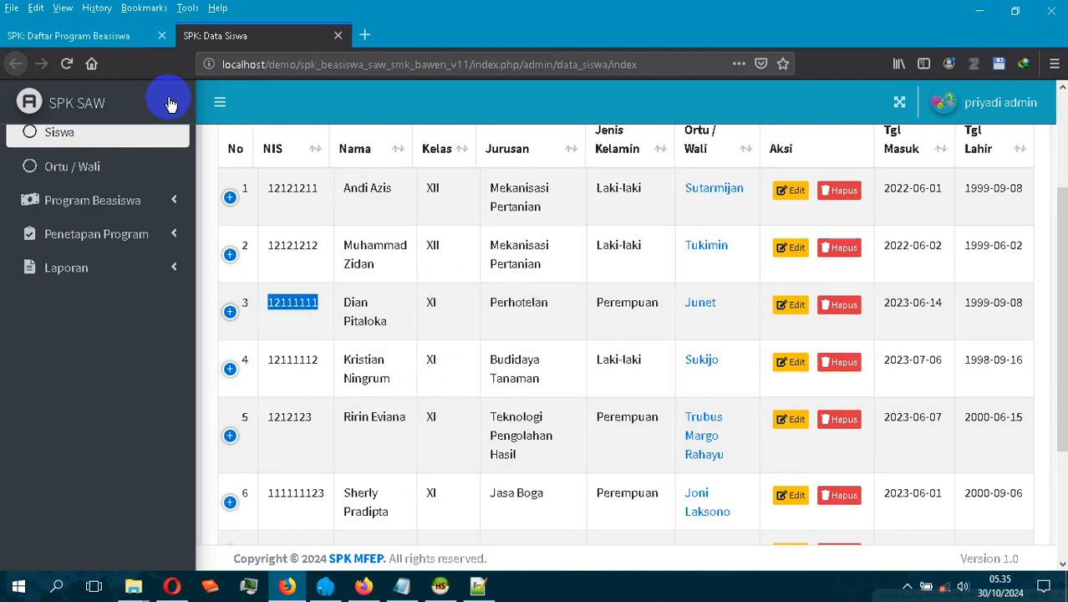
Look over the admin's scholarship program list, then return to the student's browser window.
left_click(119, 36)
scroll(562, 422, "down", 2)
scroll(563, 422, "down", 10)
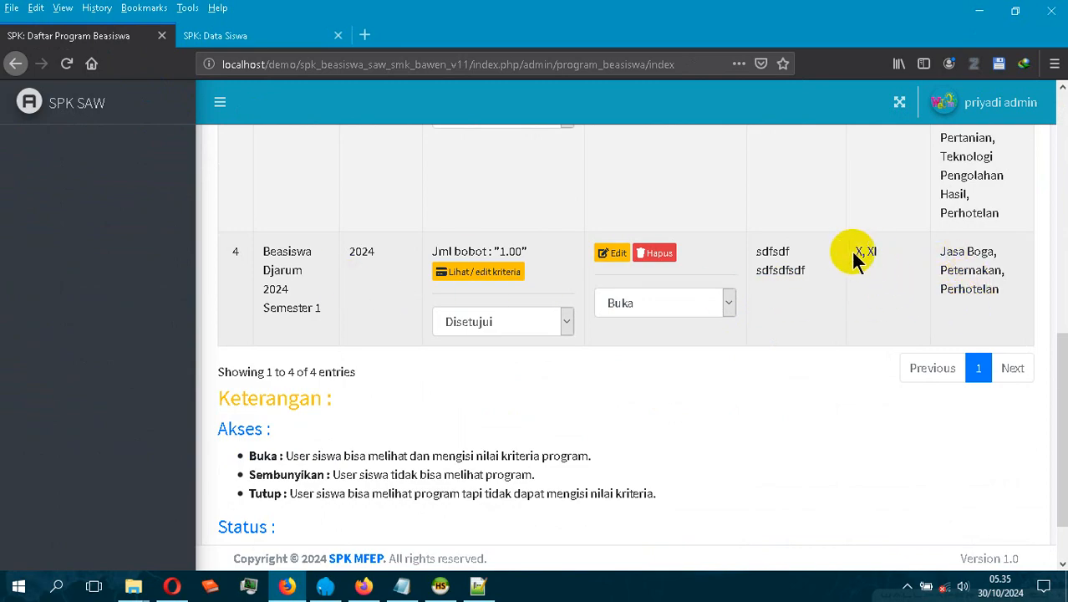
left_click(173, 586)
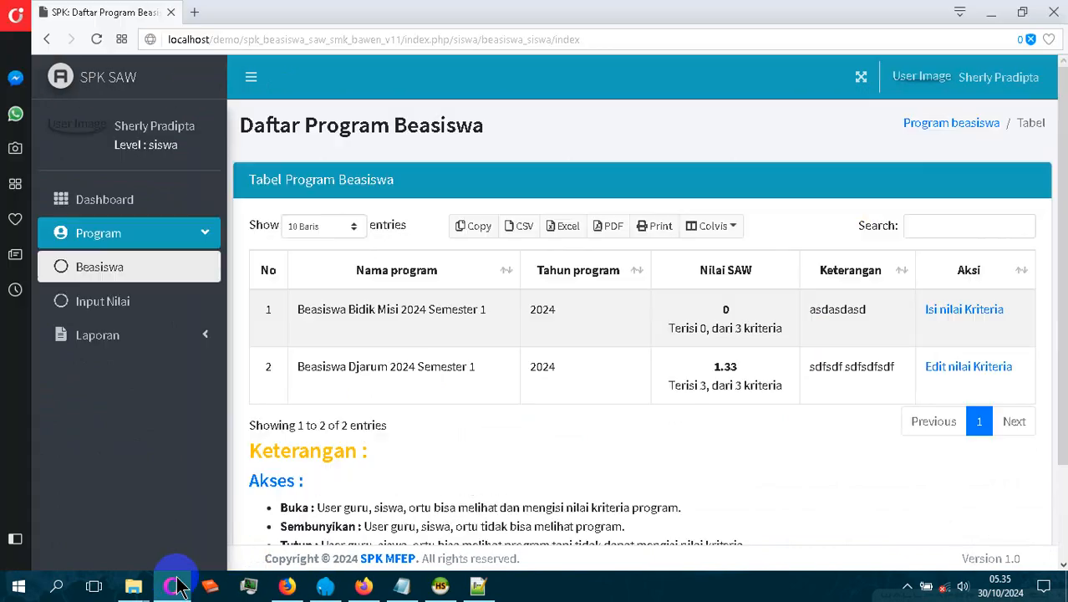
Sign out and log in as the third student with role Siswa, then open Program > Beasiswa.
left_click(1015, 88)
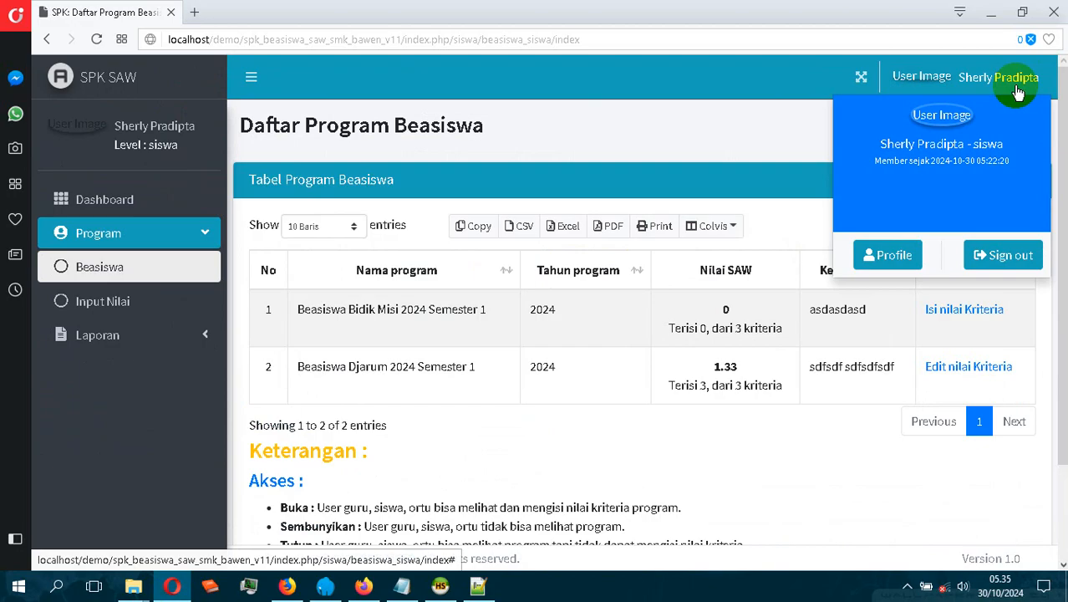
left_click(1012, 255)
left_click(564, 314)
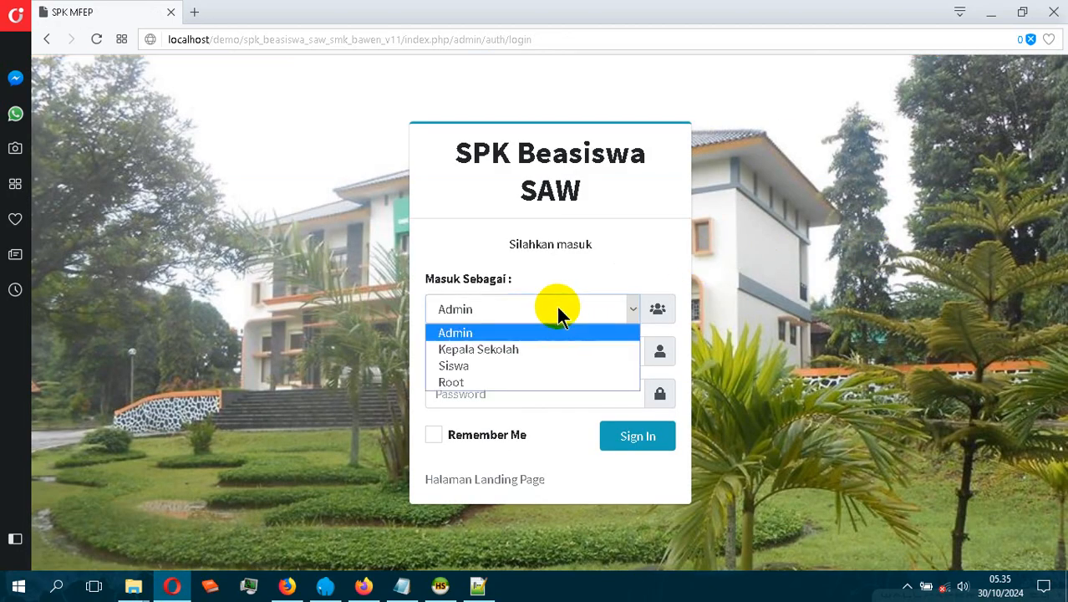
left_click(520, 368)
left_click(520, 350)
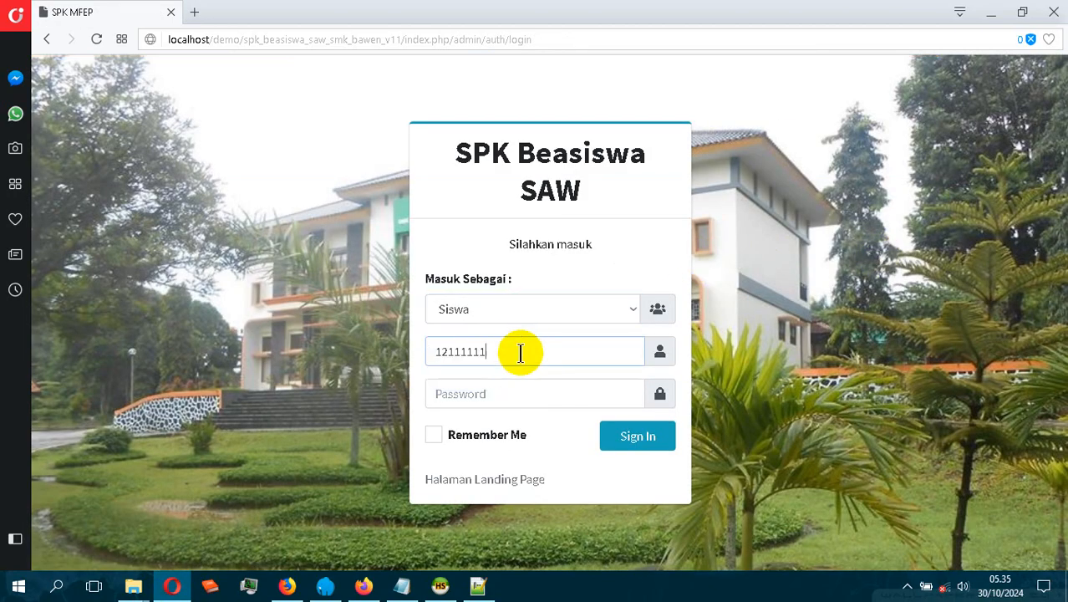
left_click(515, 383)
left_click(641, 438)
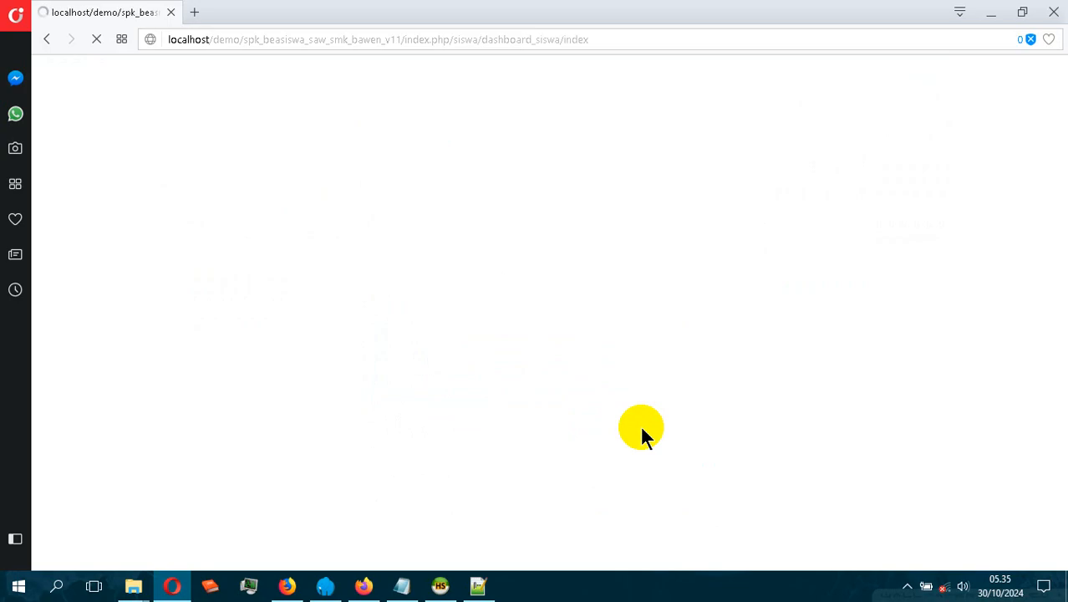
left_click(132, 262)
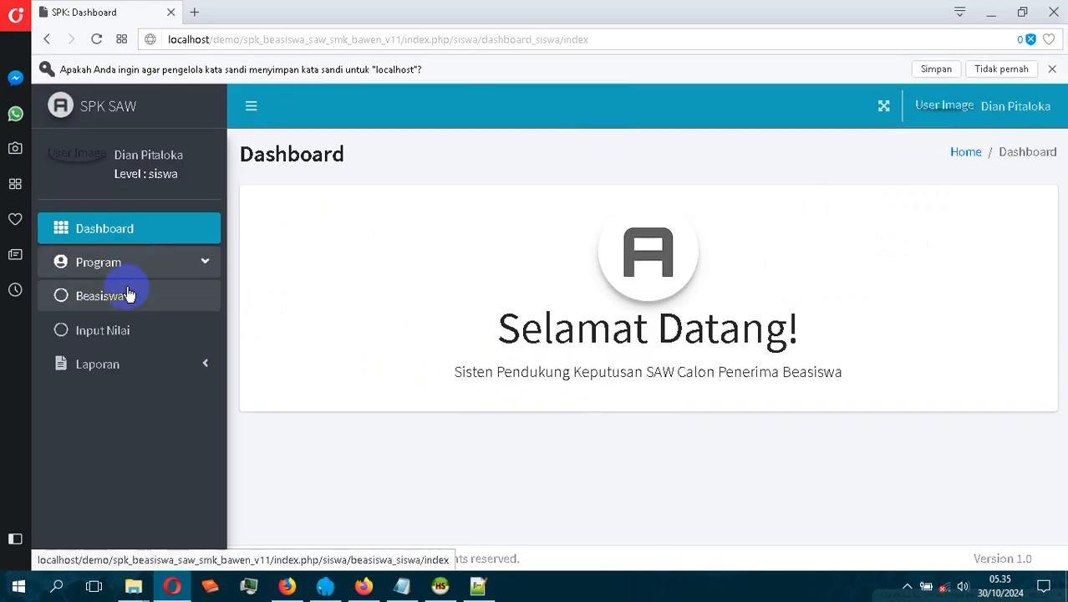
left_click(131, 295)
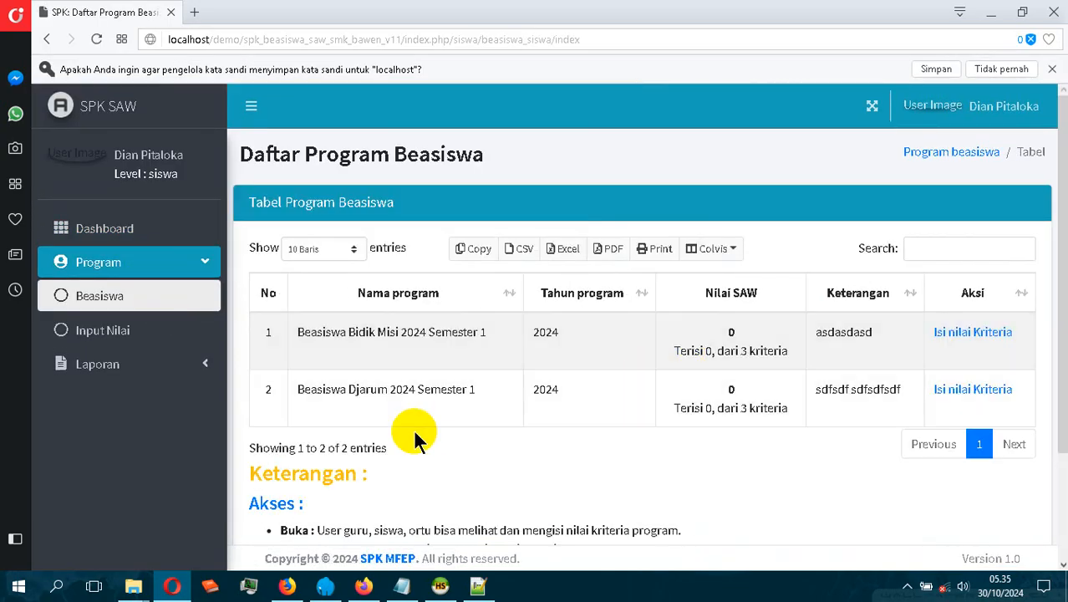
Submit Beasiswa Djarum criteria: 60 - ke bawah distance, 11 - 12 non-earning family members.
left_click(966, 389)
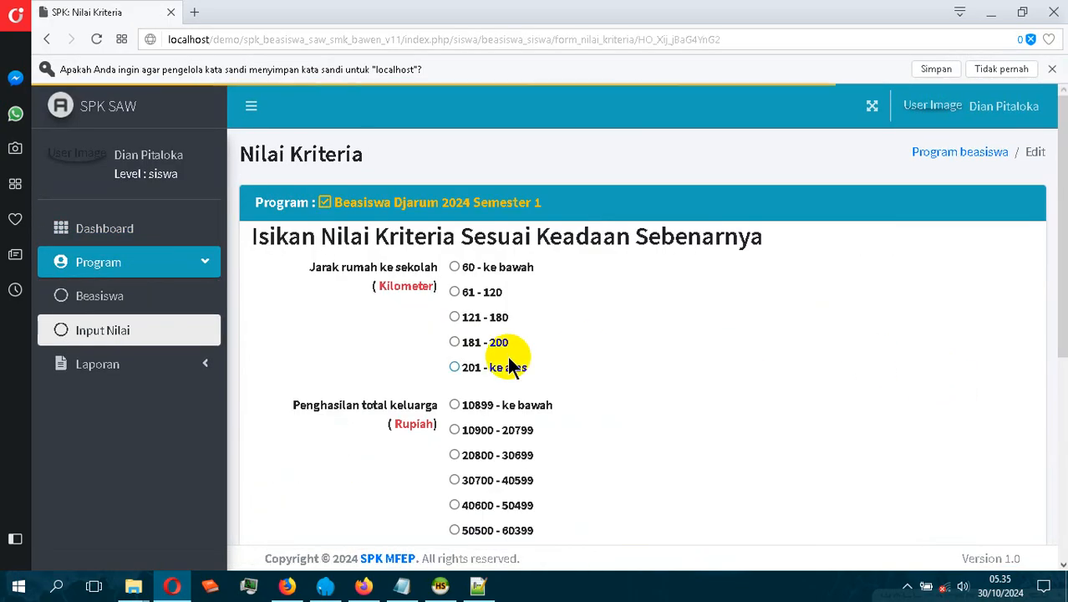
left_click(489, 269)
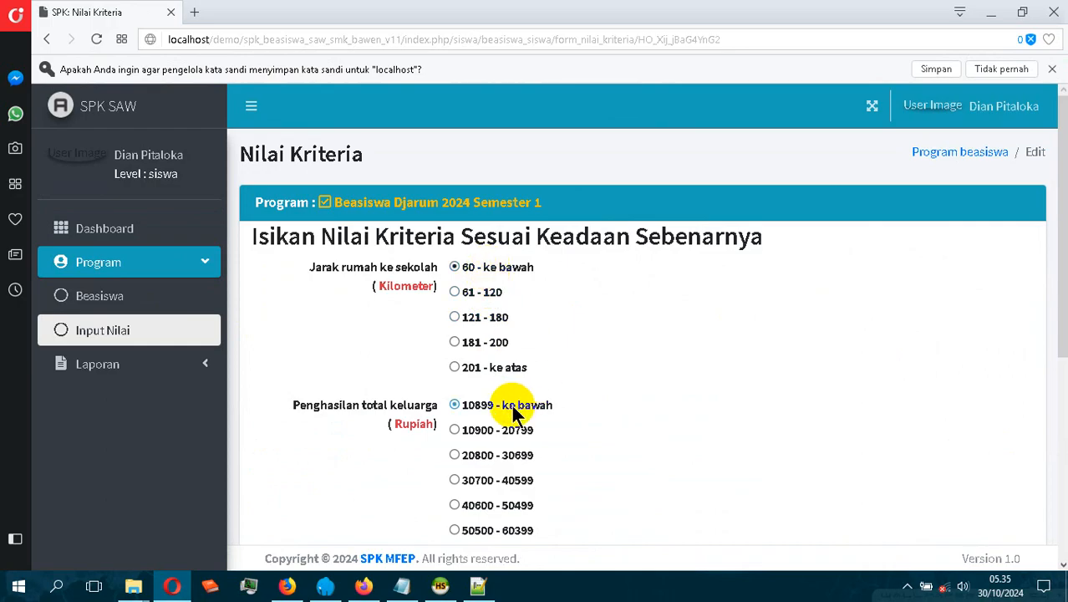
scroll(536, 451, "down", 2)
scroll(502, 410, "down", 3)
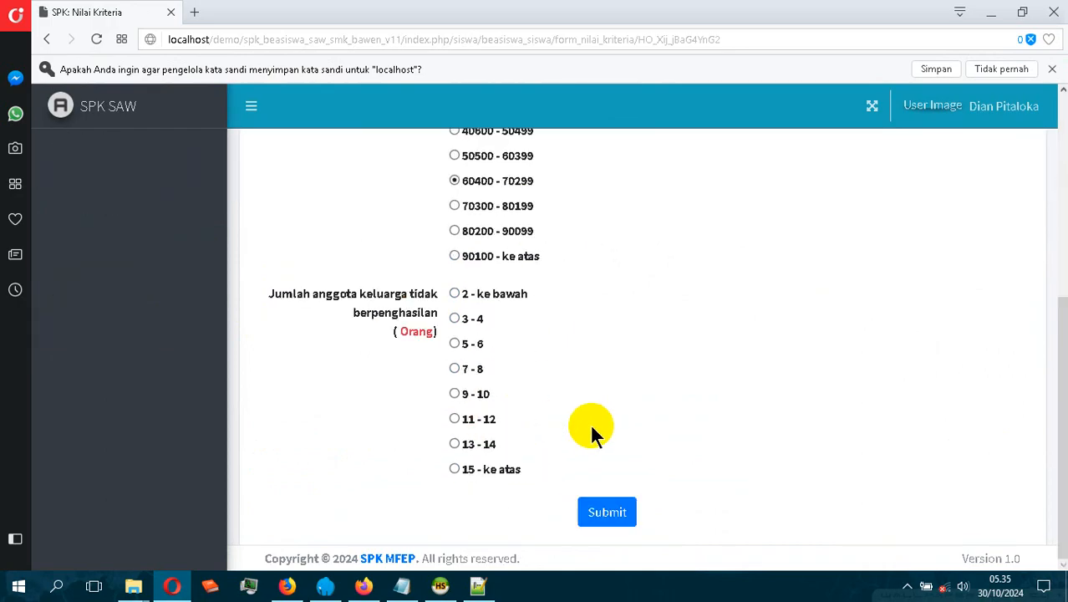
left_click(480, 419)
left_click(607, 513)
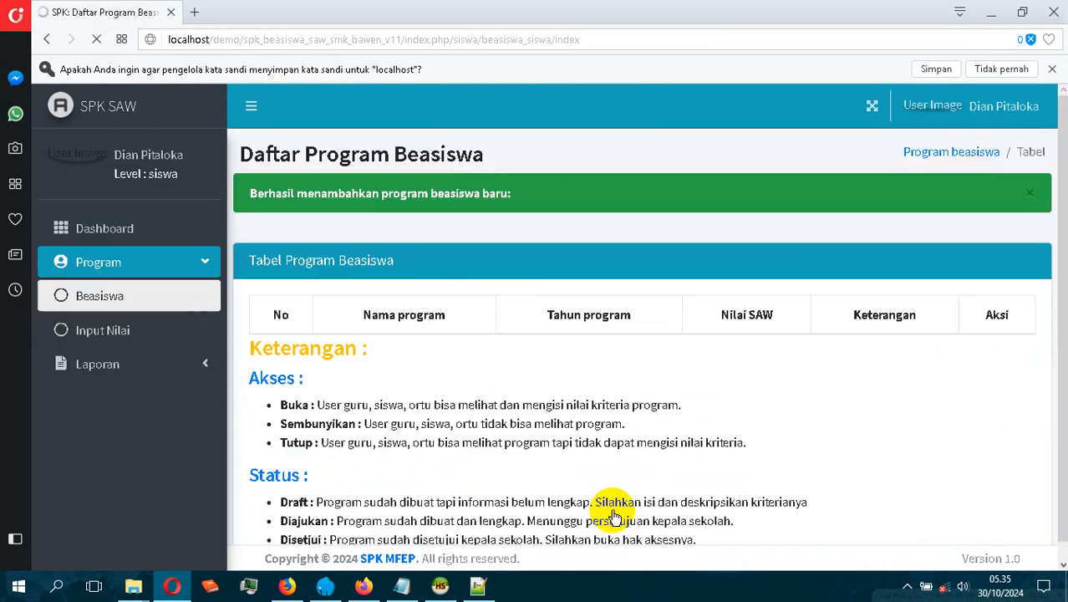
scroll(705, 372, "down", 1)
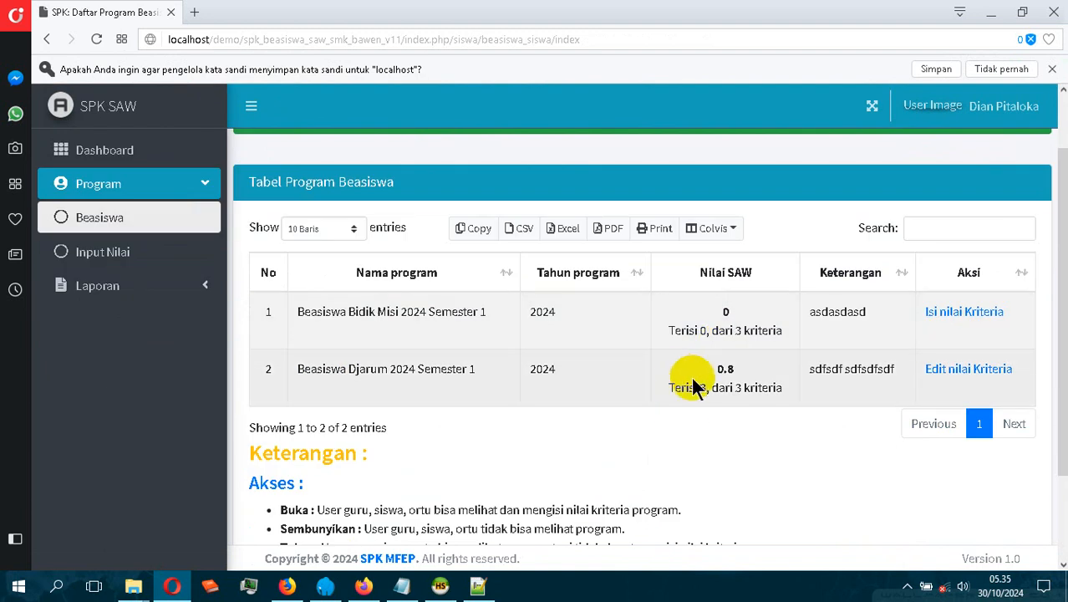
scroll(690, 385, "down", 1)
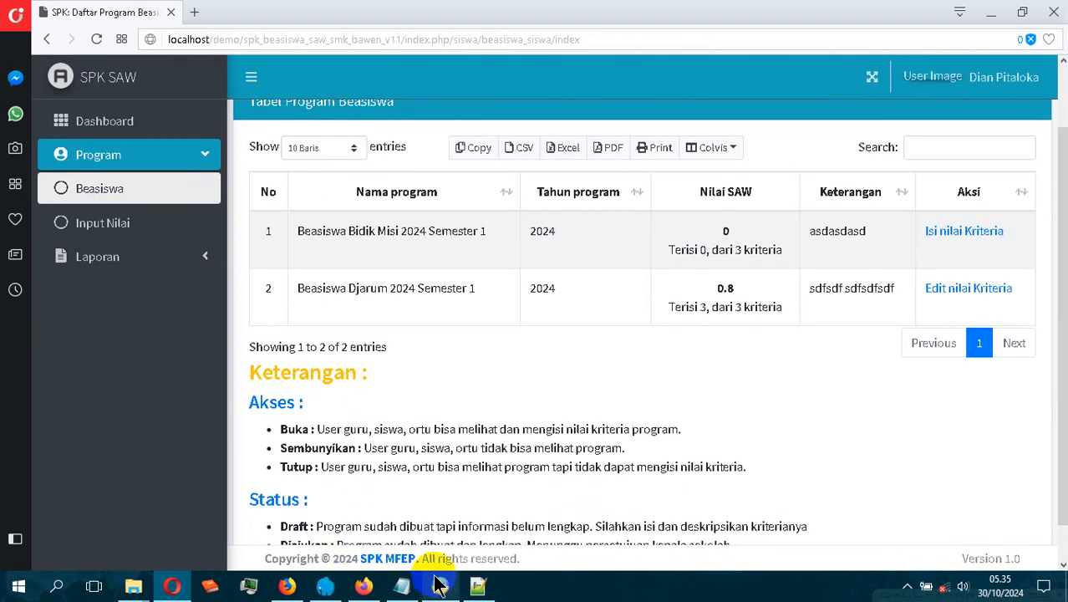
left_click(303, 590)
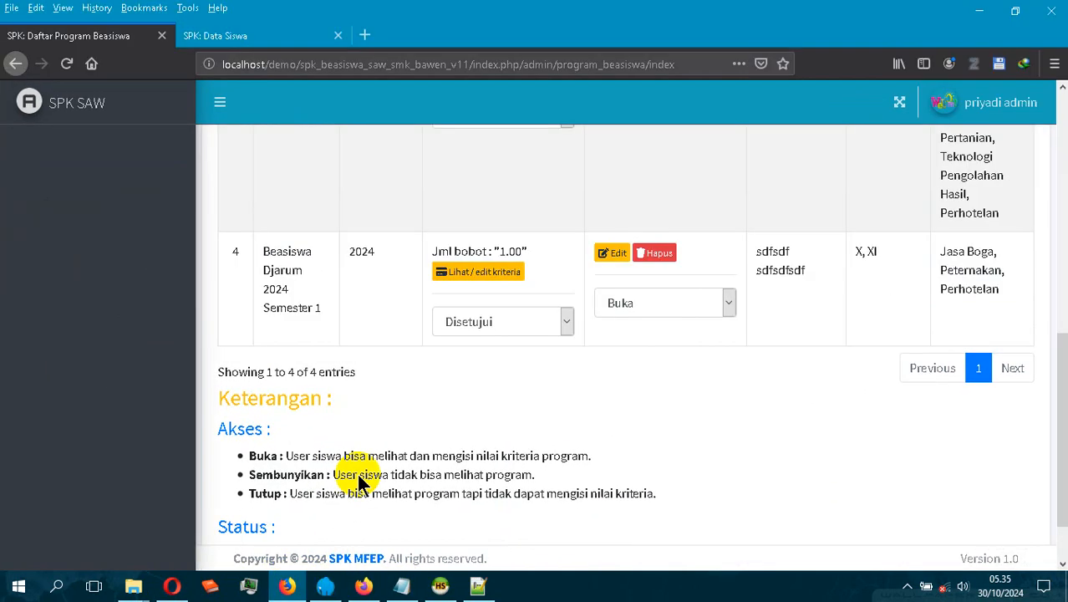
Review the admin's student data and program list, then open the student window's account options.
left_click(288, 37)
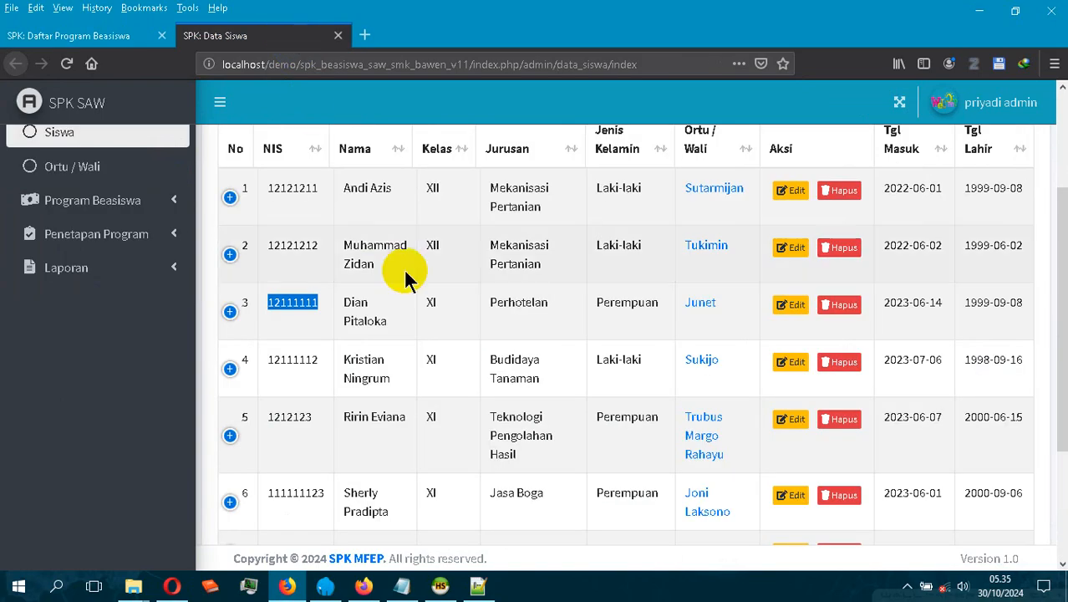
left_click(109, 35)
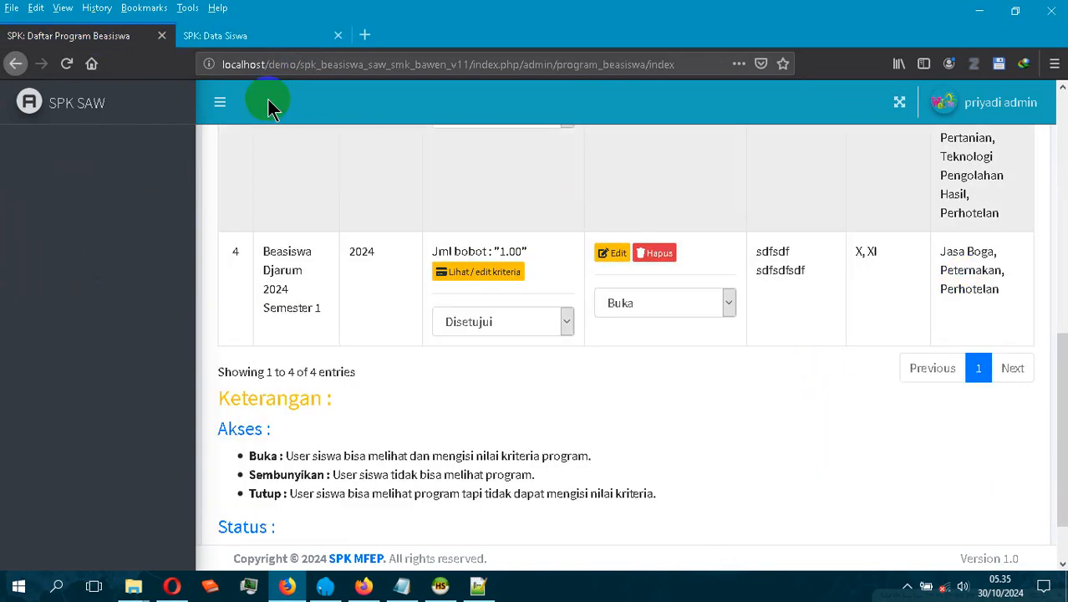
left_click(226, 36)
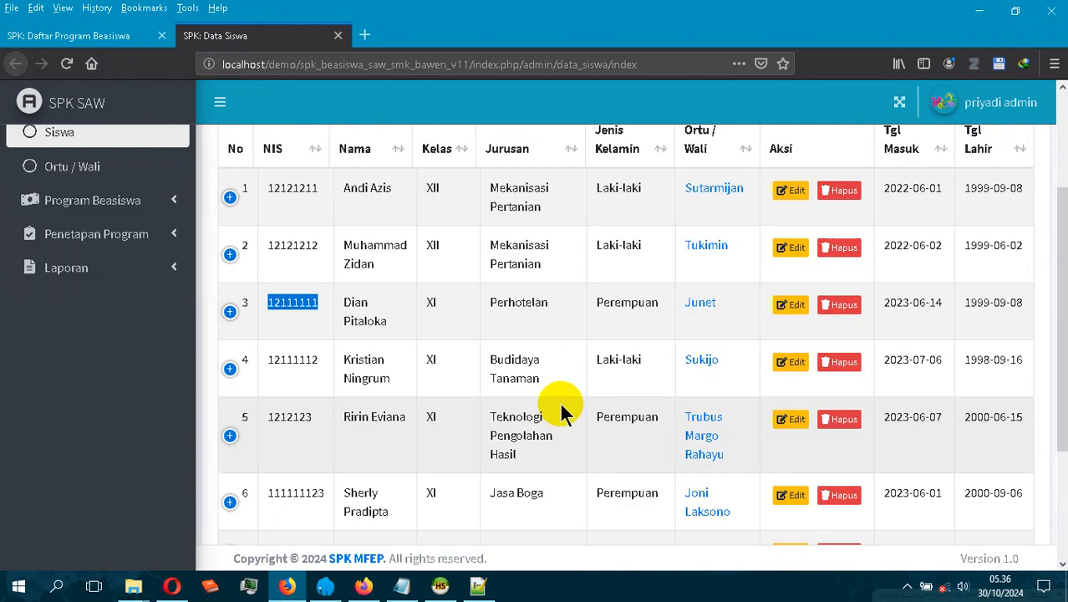
scroll(437, 338, "down", 2)
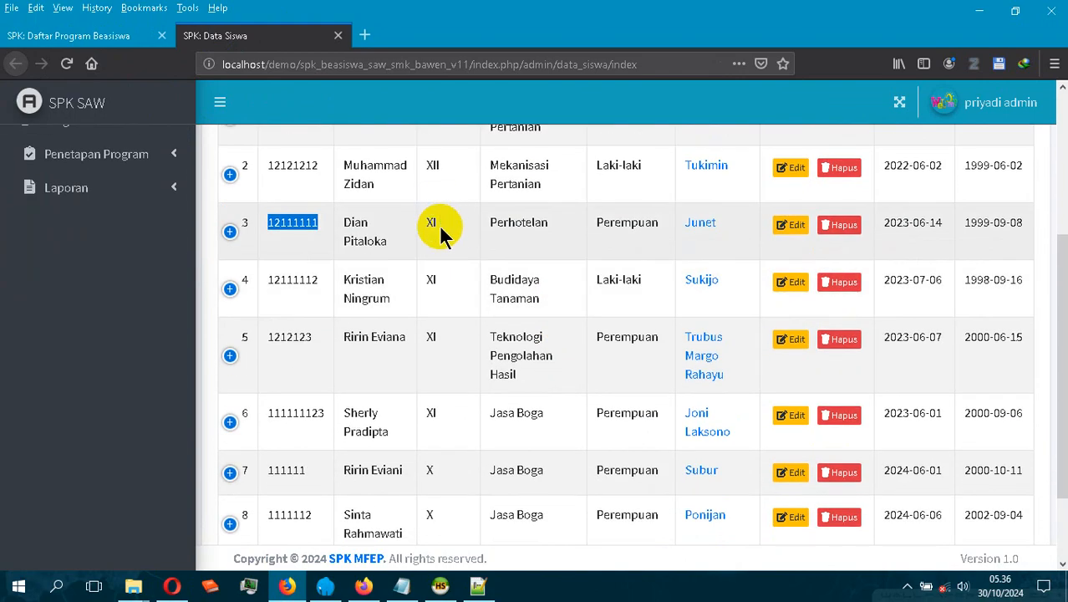
scroll(441, 228, "down", 3)
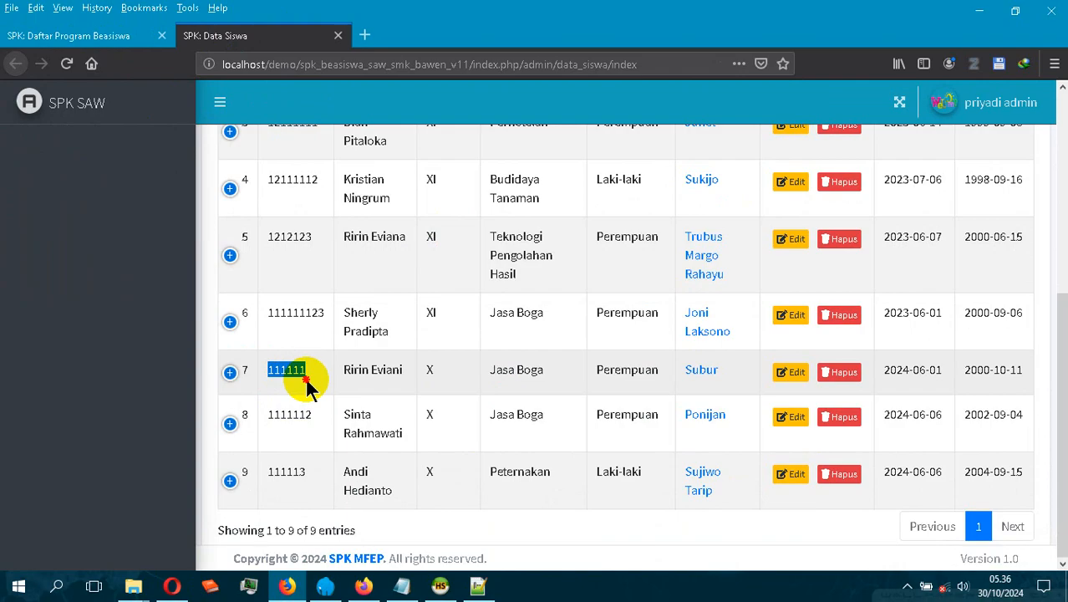
left_click(171, 586)
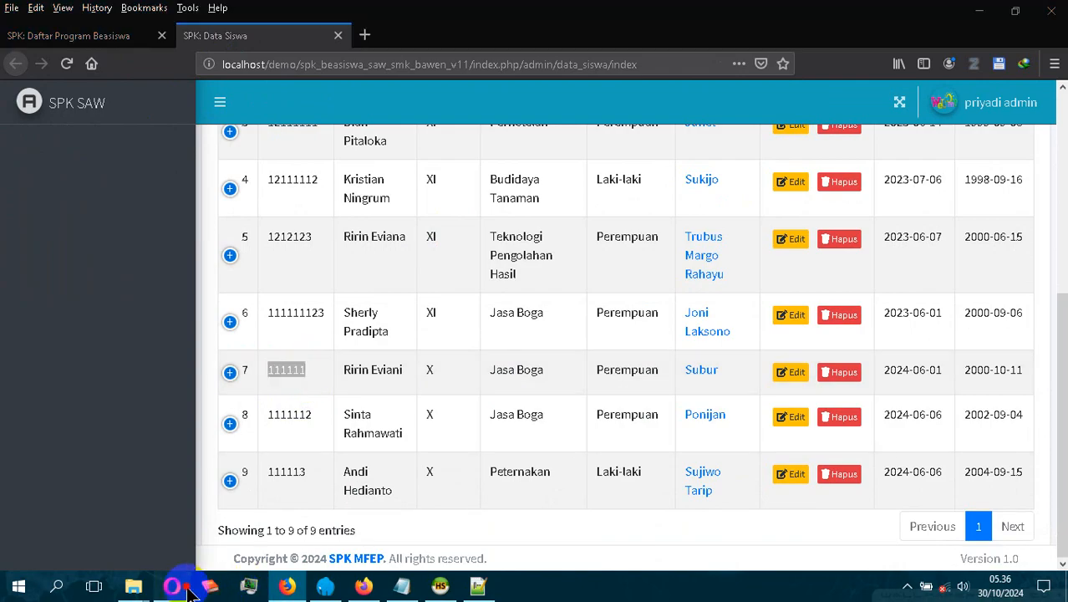
left_click(1030, 73)
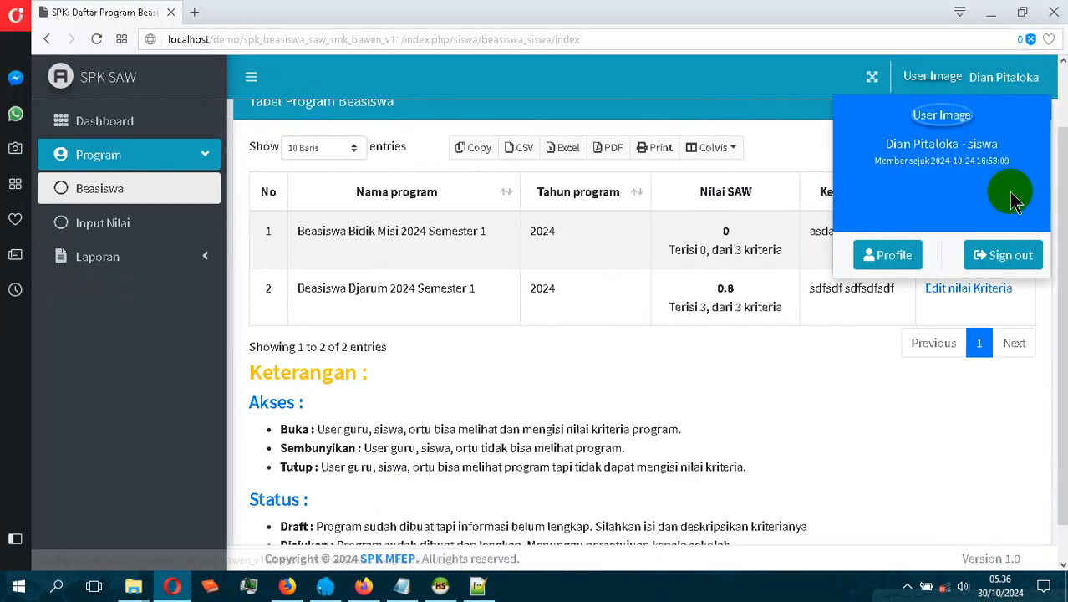
Sign out and sign in as another student with role Siswa, then open their Beasiswa program list.
left_click(1007, 255)
left_click(514, 309)
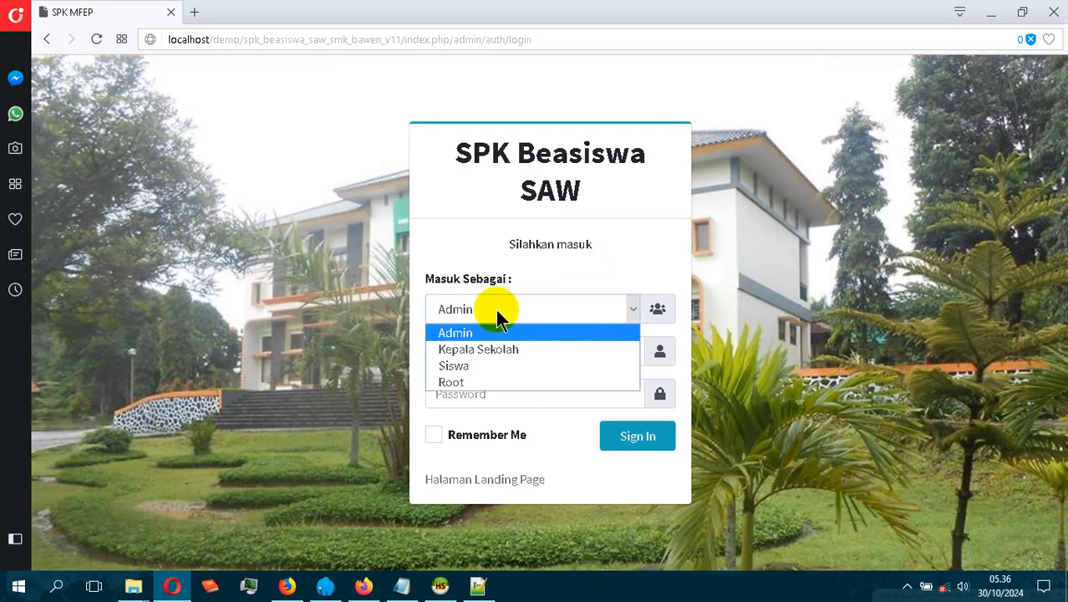
left_click(480, 368)
type("111111")
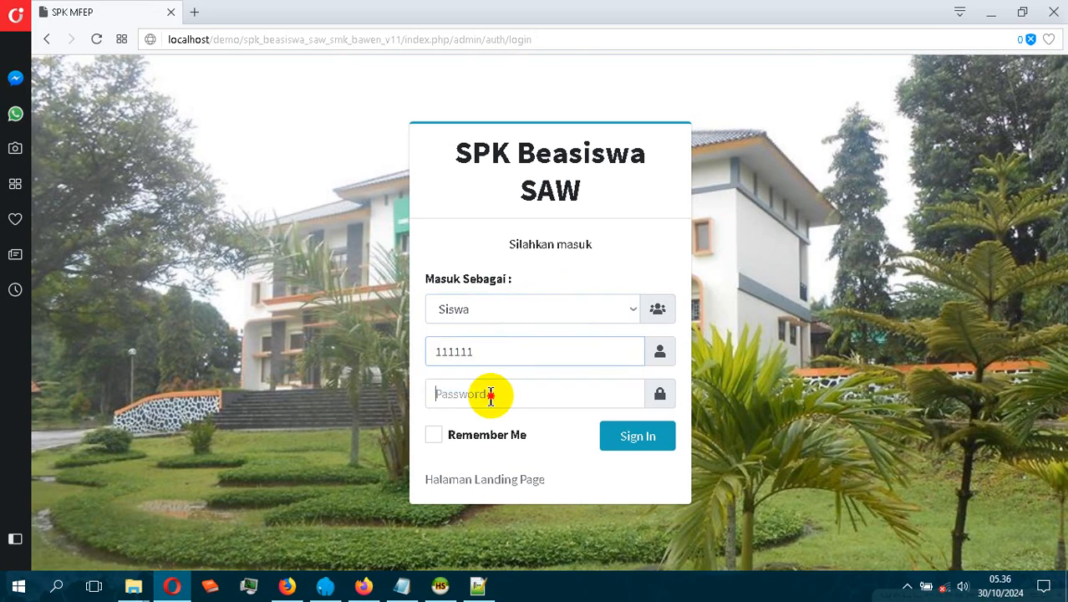
left_click(490, 394)
type("111111")
left_click(630, 443)
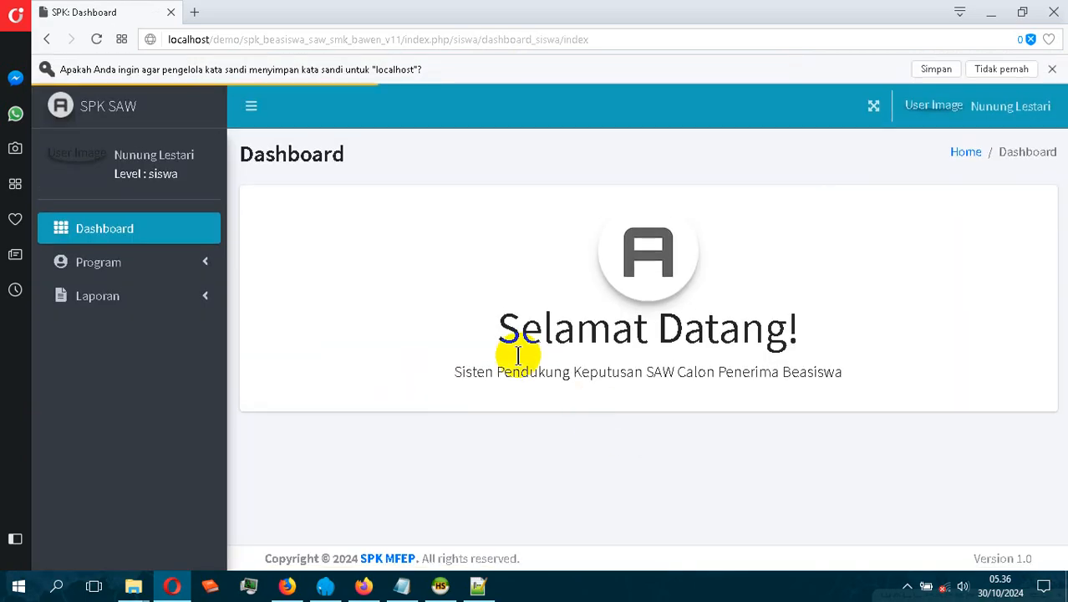
left_click(167, 266)
left_click(162, 299)
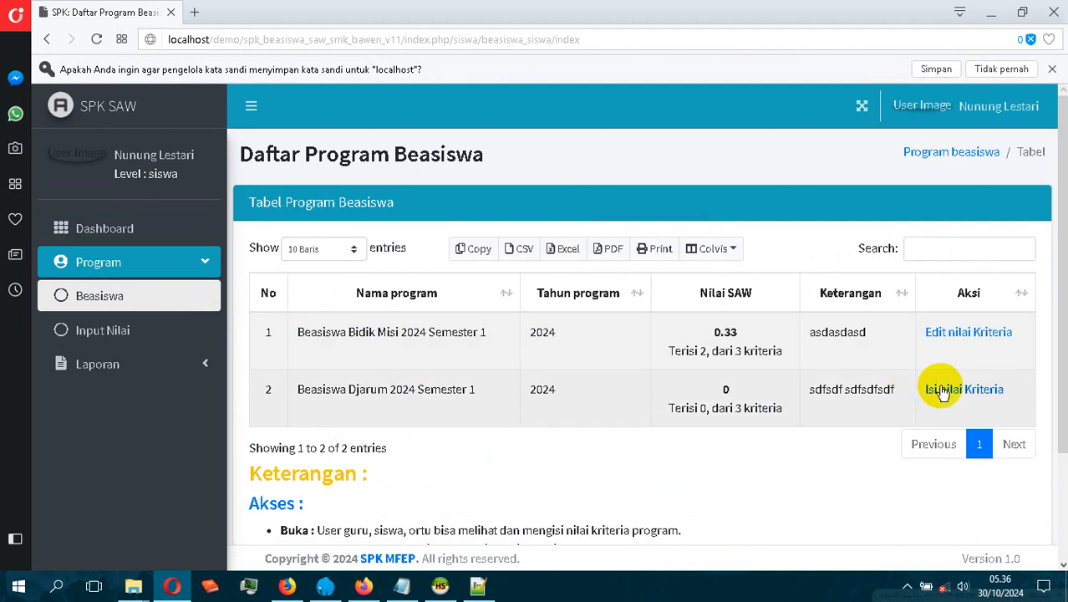
Choose 61 - 120 km distance and 13 - 14 non-earning members for Beasiswa Djarum, then check Panduan.txt.
left_click(947, 390)
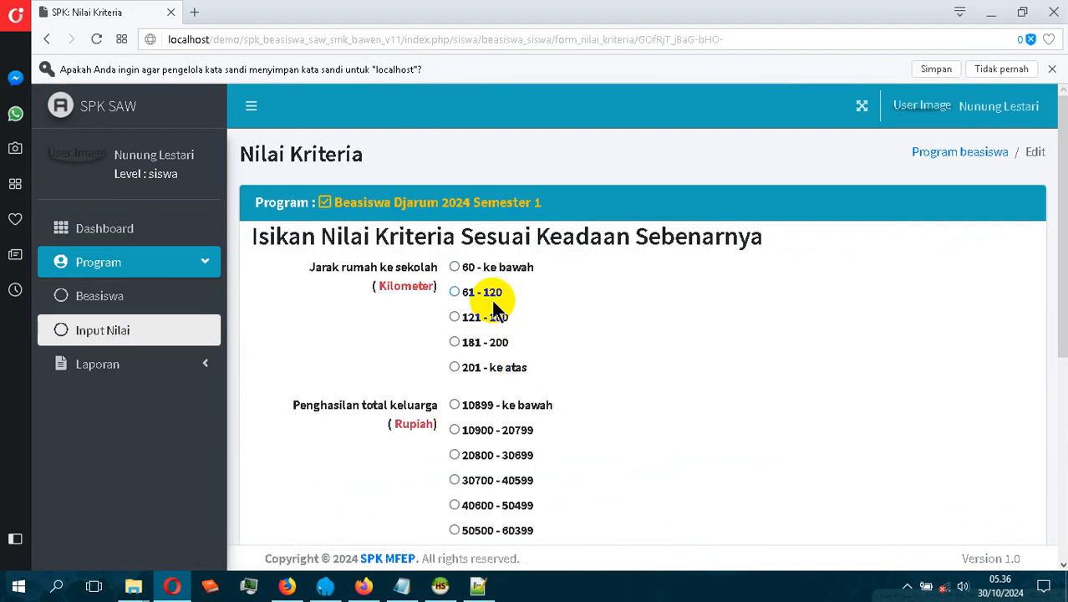
left_click(483, 292)
scroll(576, 385, "down", 3)
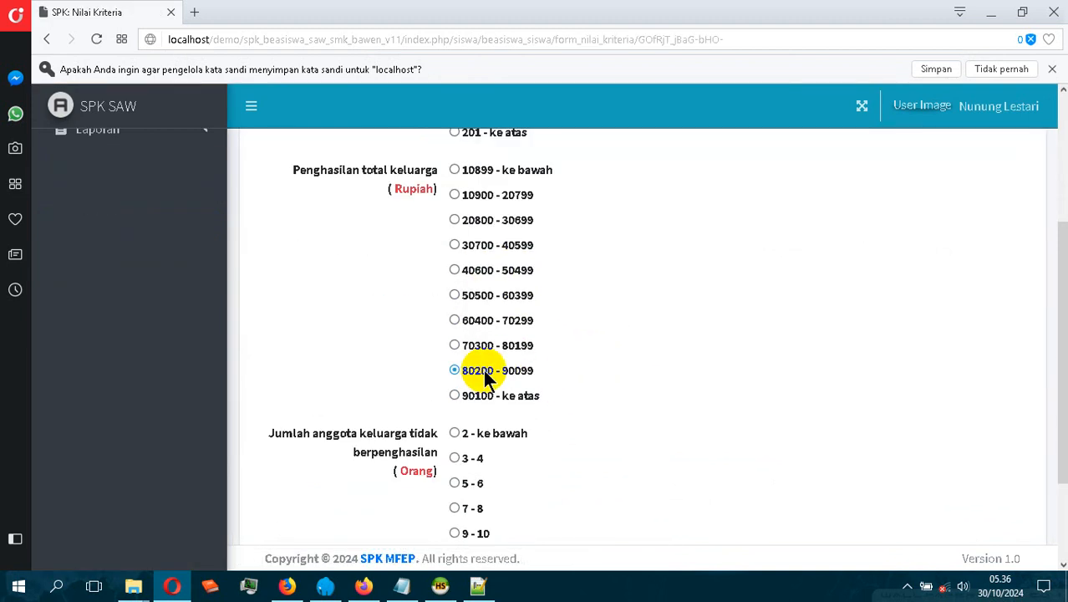
scroll(534, 339, "down", 1)
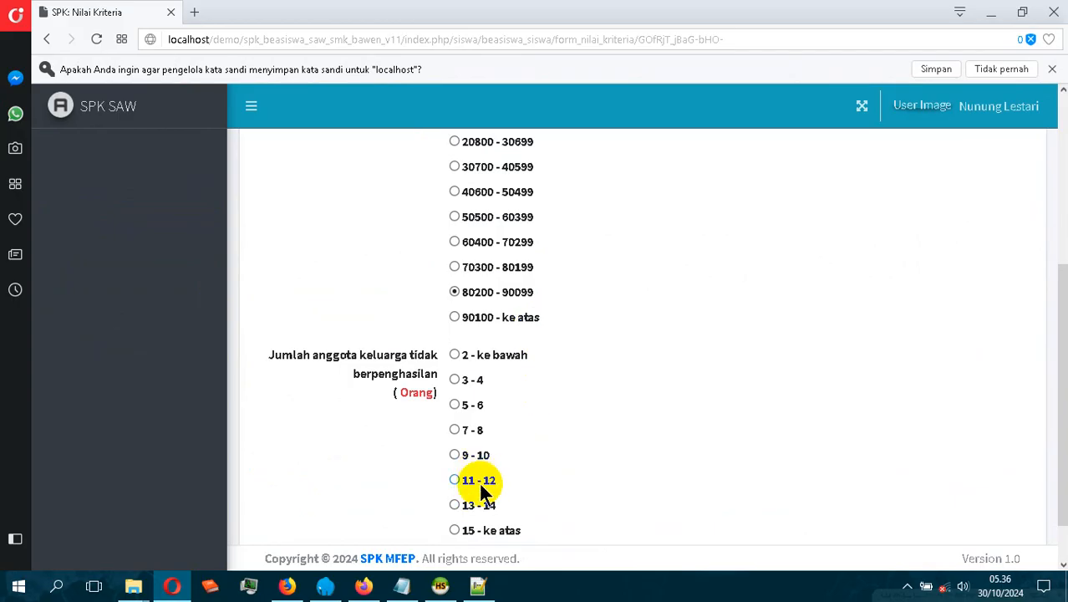
left_click(486, 511)
scroll(625, 448, "down", 1)
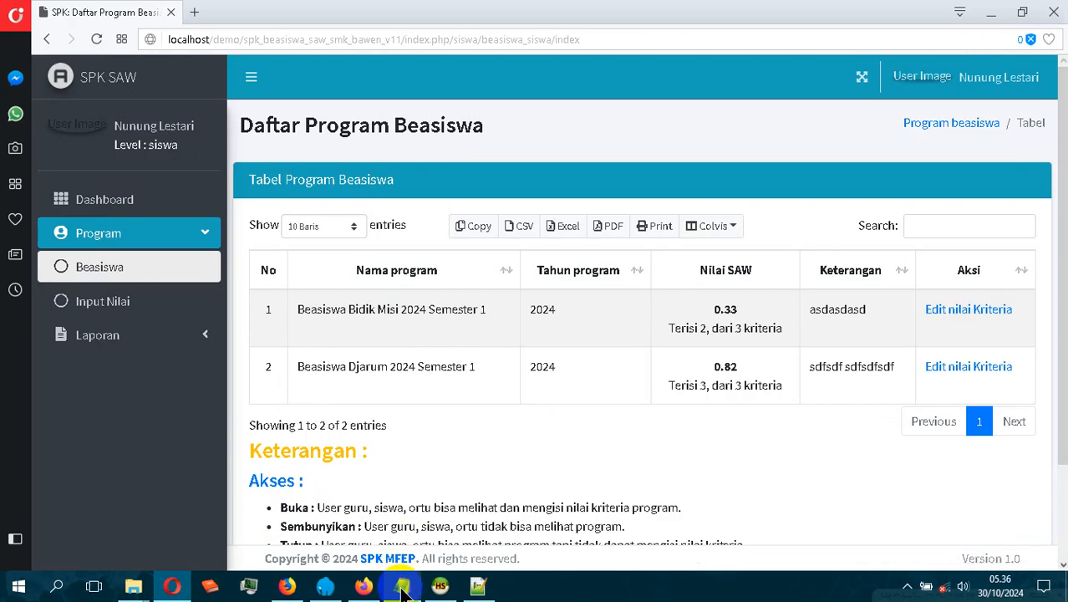
left_click(402, 588)
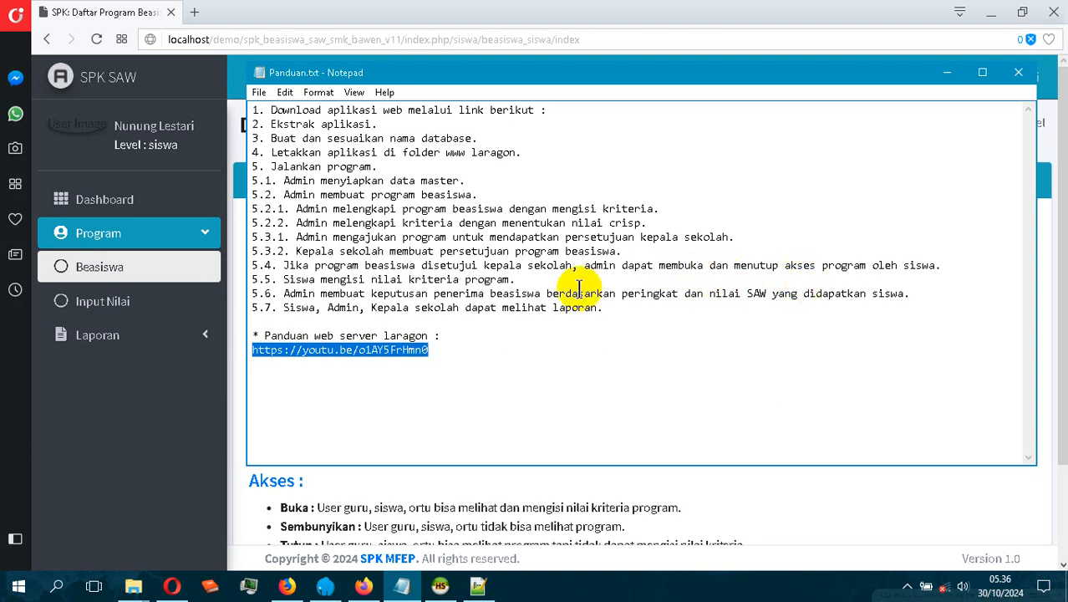
left_click(286, 585)
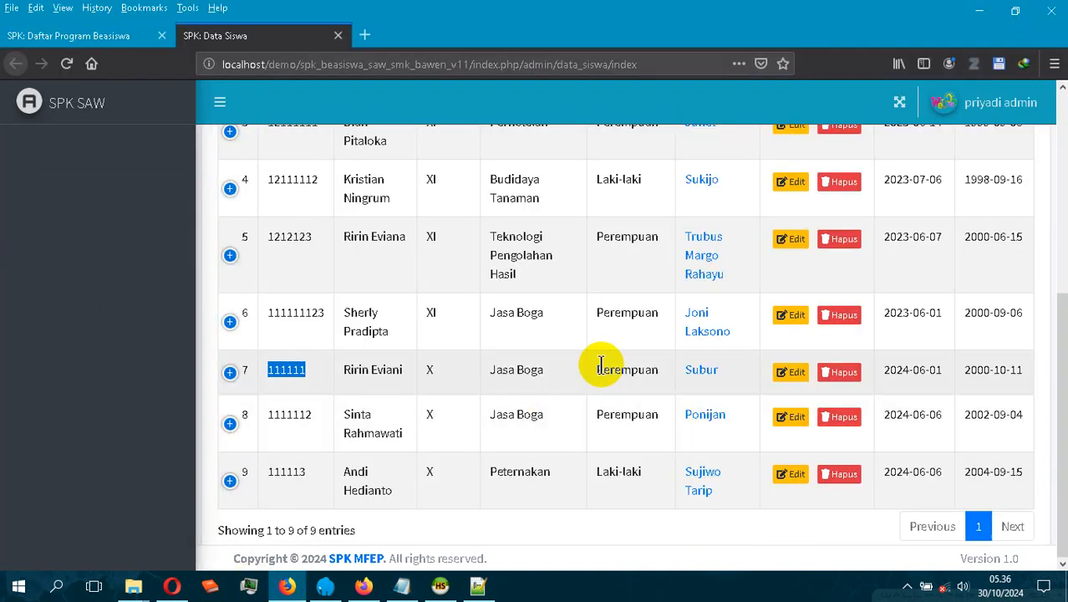
Set Beasiswa Djarum 2024 Semester 1 access to Sembunyikan and check the student's view.
left_click(46, 35)
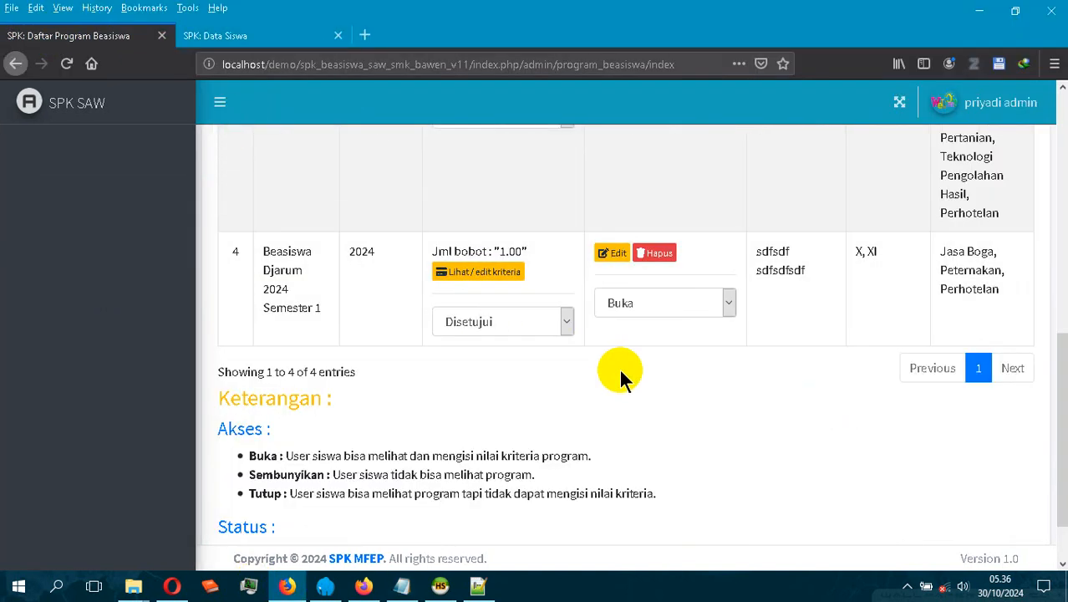
left_click(652, 306)
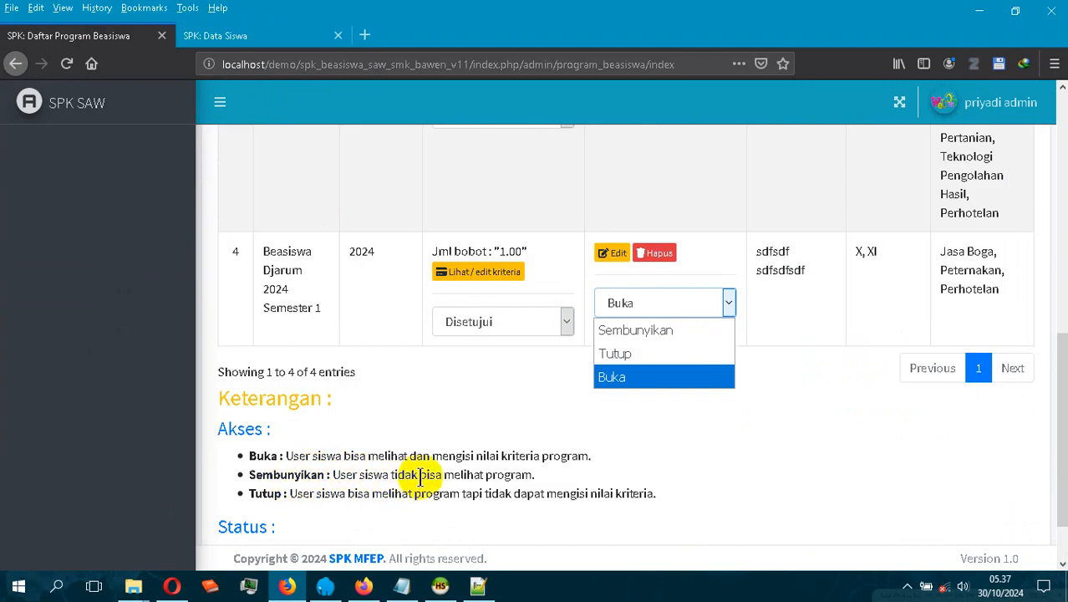
left_click(640, 331)
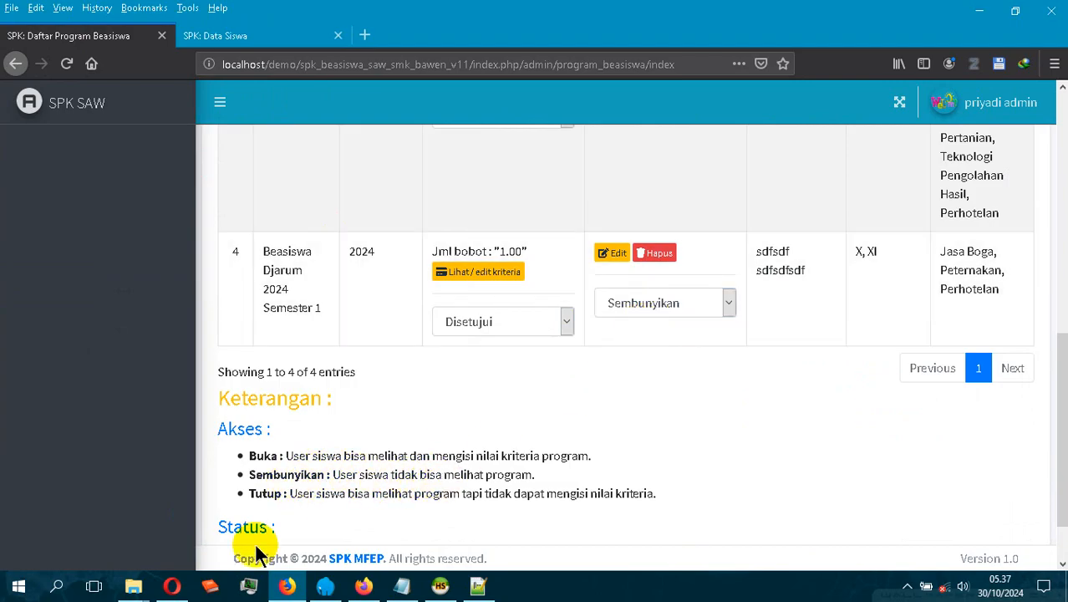
left_click(172, 586)
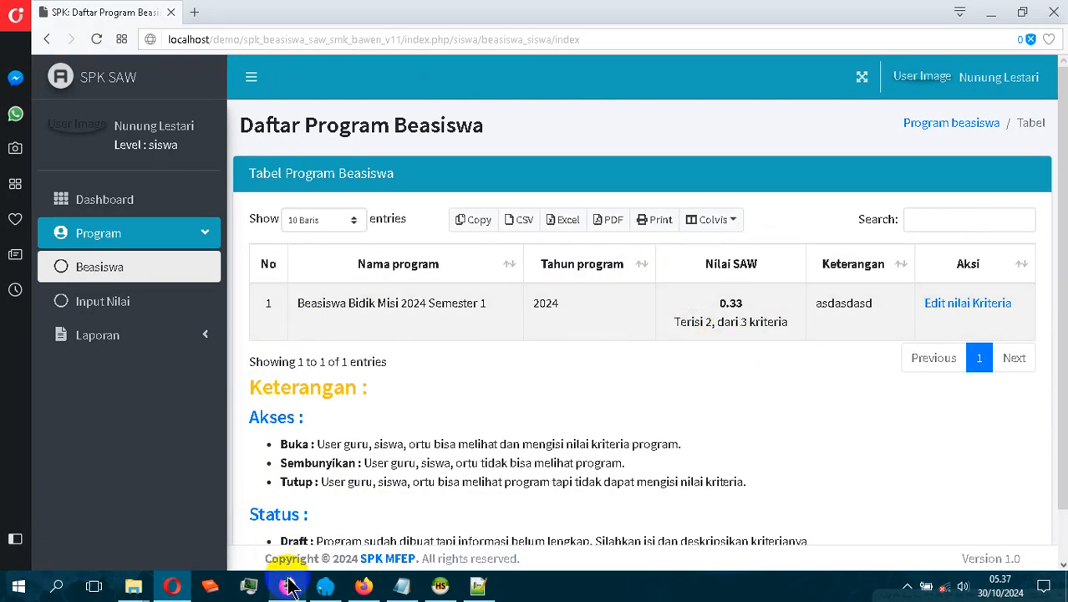
mouse_move(289, 586)
left_click(311, 551)
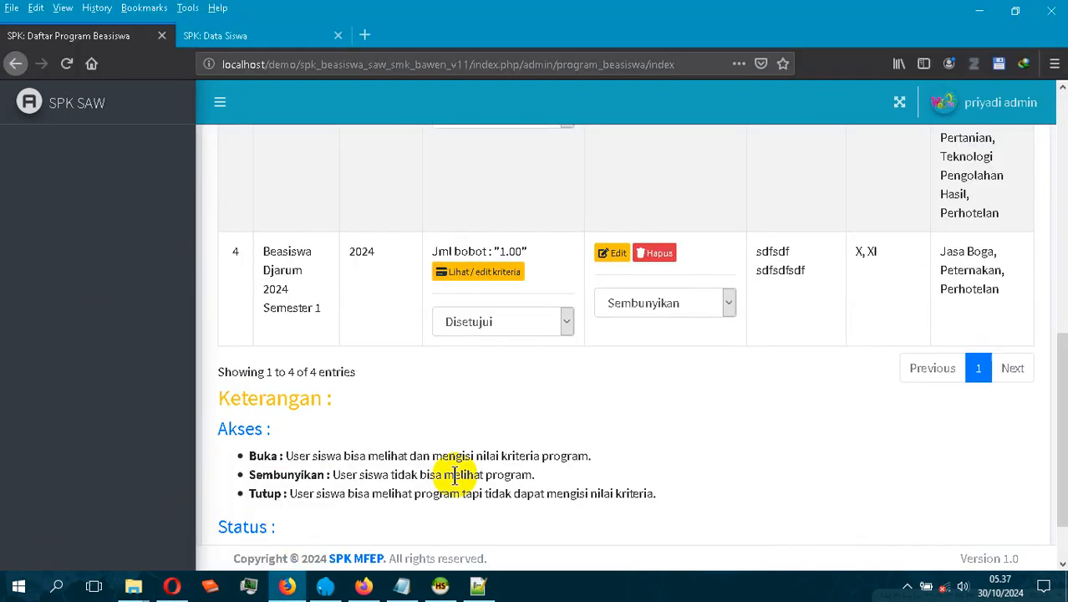
Change the program's access to Tutup and reload the student's program list to confirm.
left_click(706, 301)
left_click(645, 355)
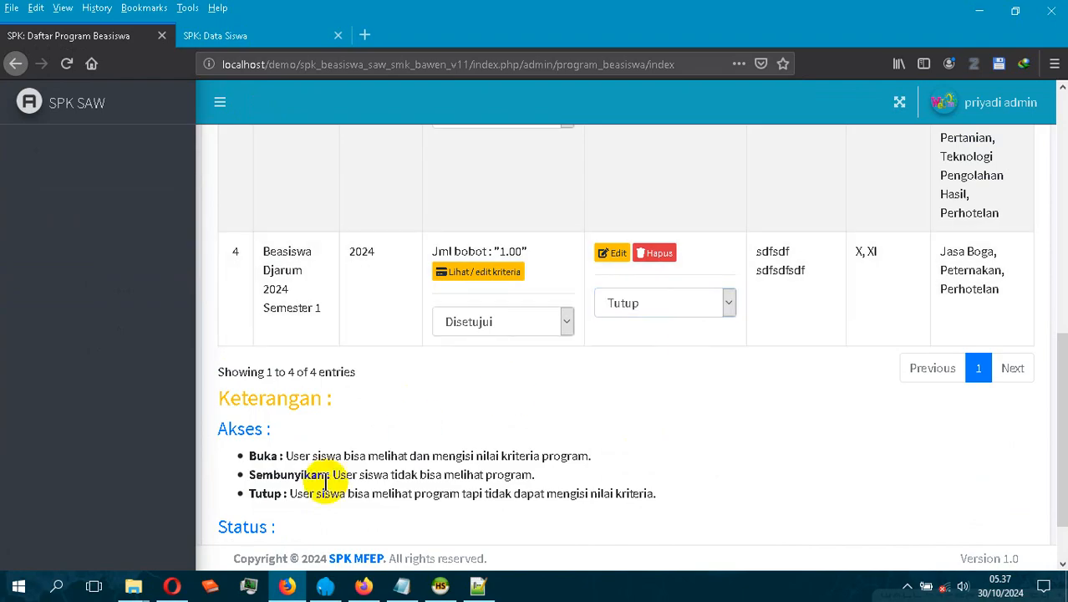
left_click(171, 585)
left_click(95, 41)
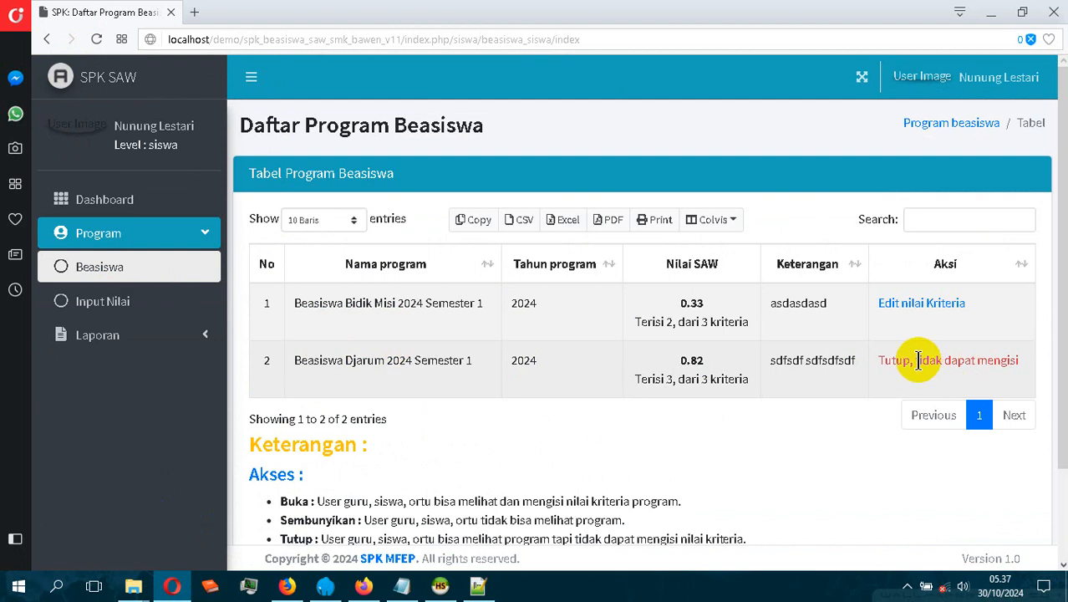
left_click(287, 585)
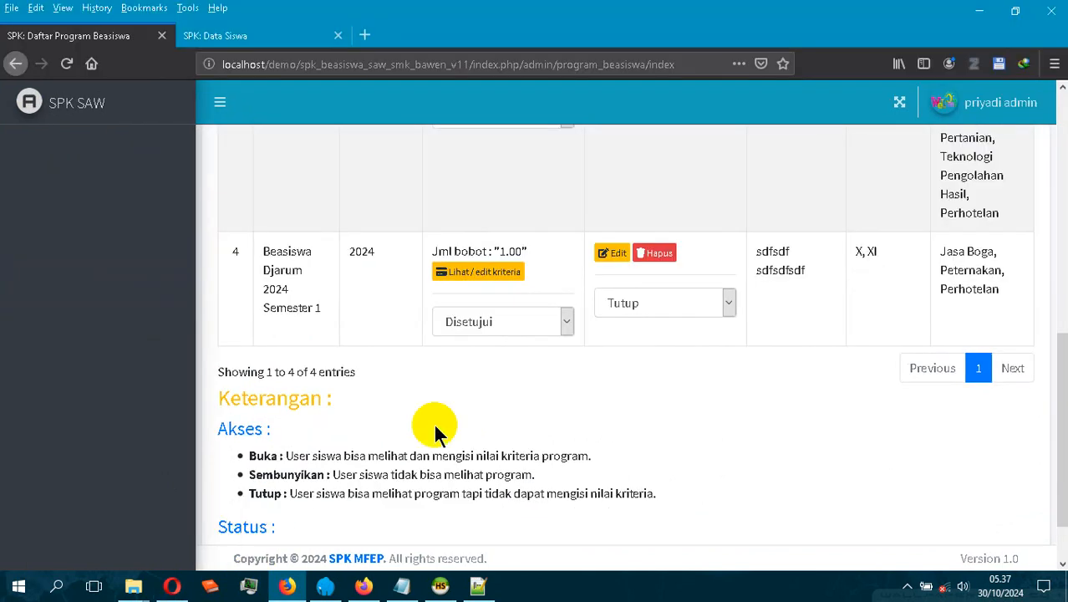
left_click(684, 301)
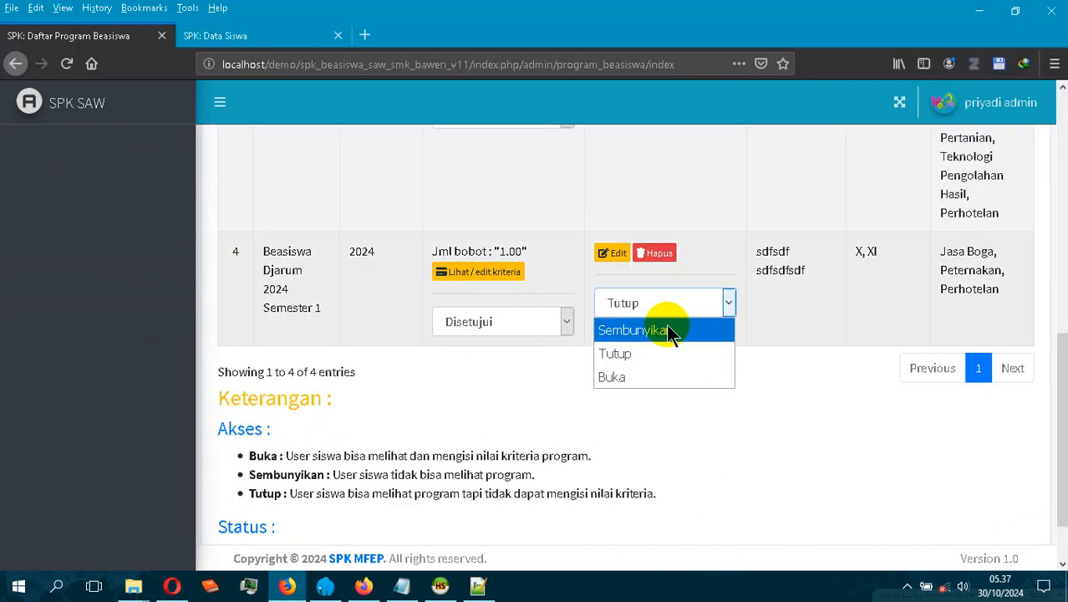
left_click(647, 358)
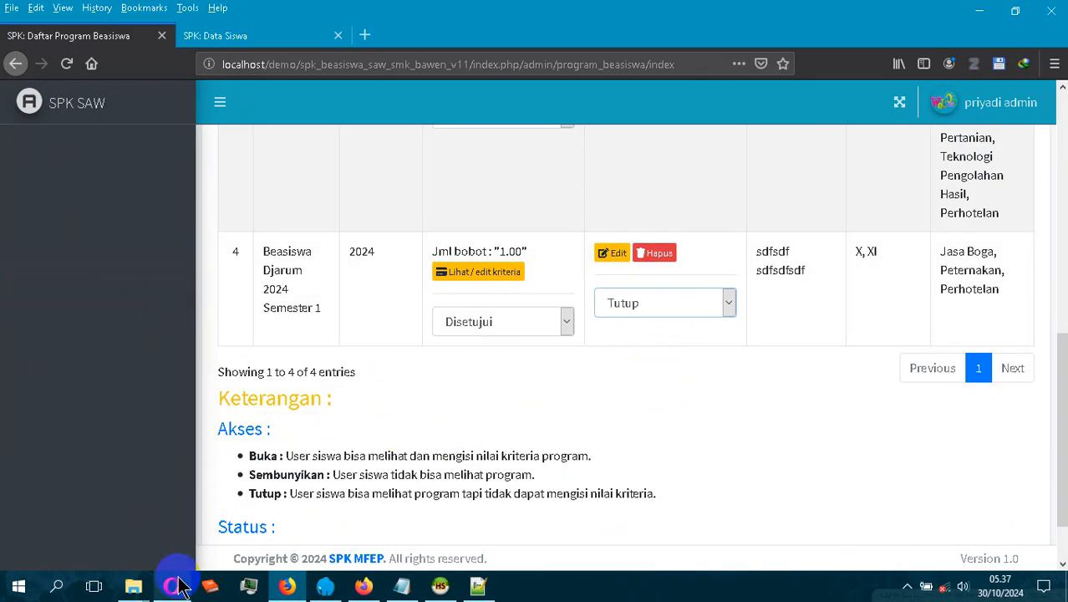
left_click(402, 586)
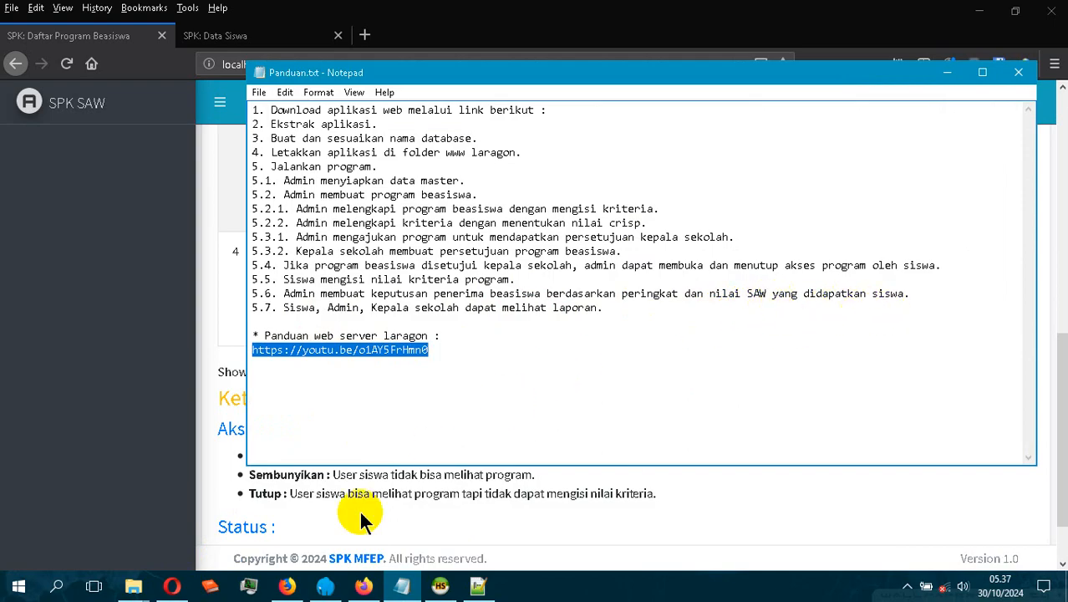
left_click(295, 589)
Open Tentukan Penerima for Beasiswa Djarum 2024 Semester 1 and scroll through its 5 candidates.
scroll(107, 243, "up", 5)
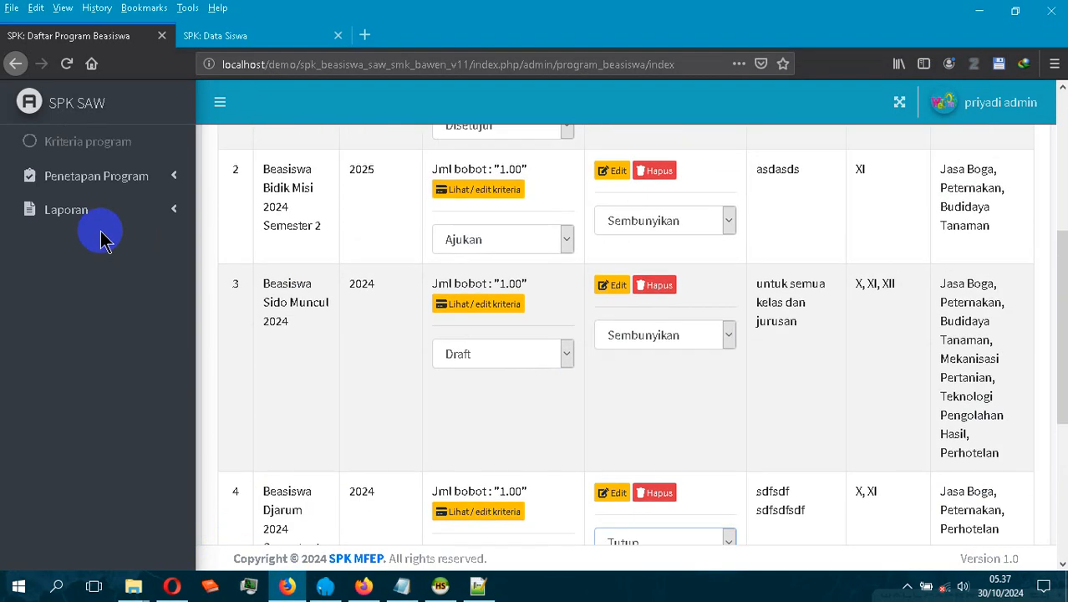
left_click(128, 257)
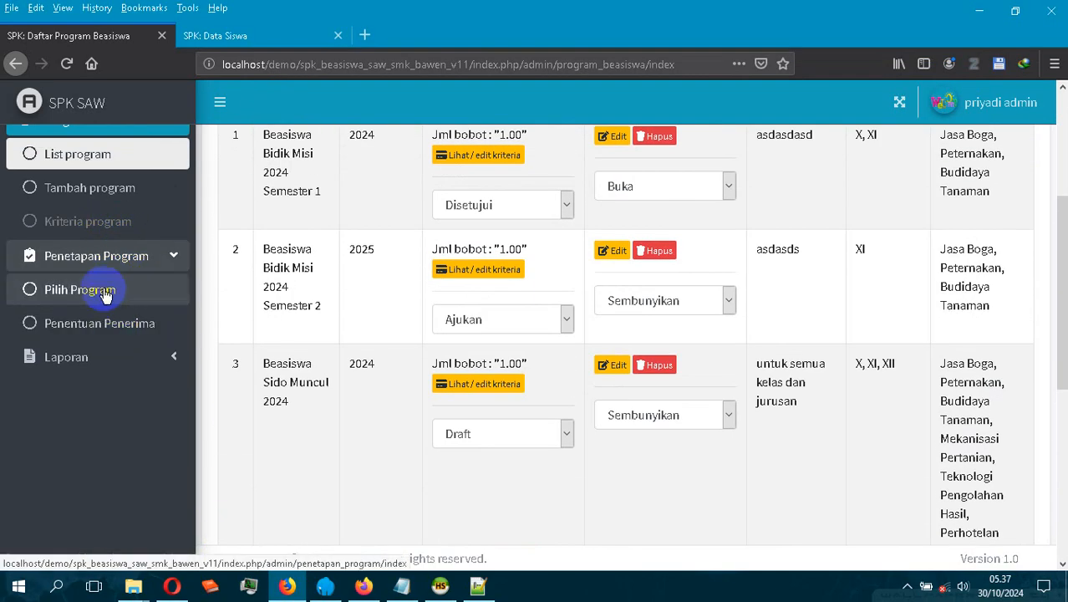
left_click(104, 292)
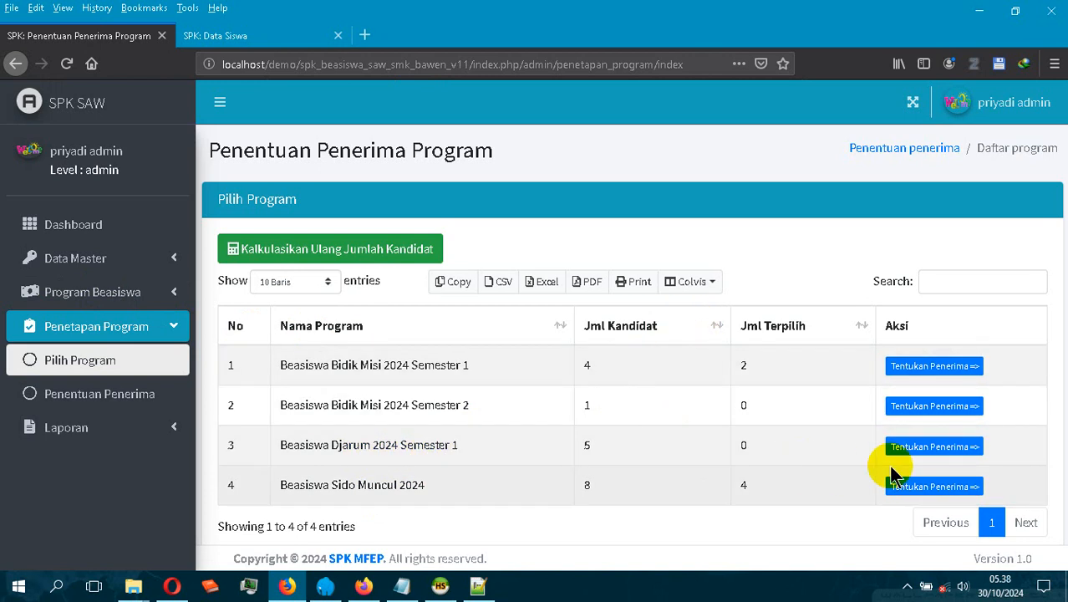
left_click(937, 449)
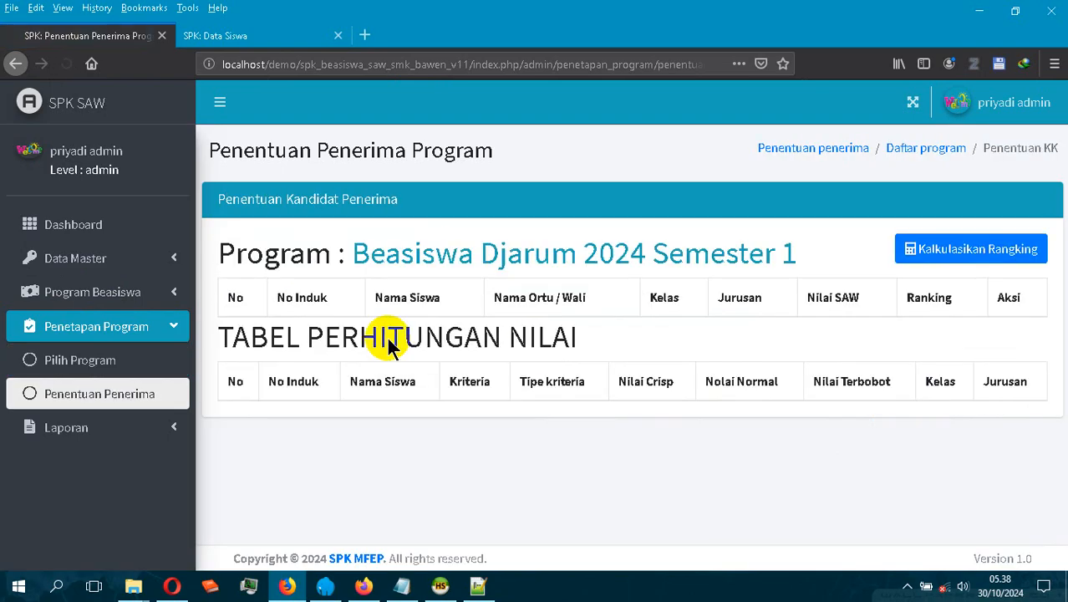
scroll(359, 328, "down", 3)
scroll(363, 331, "up", 3)
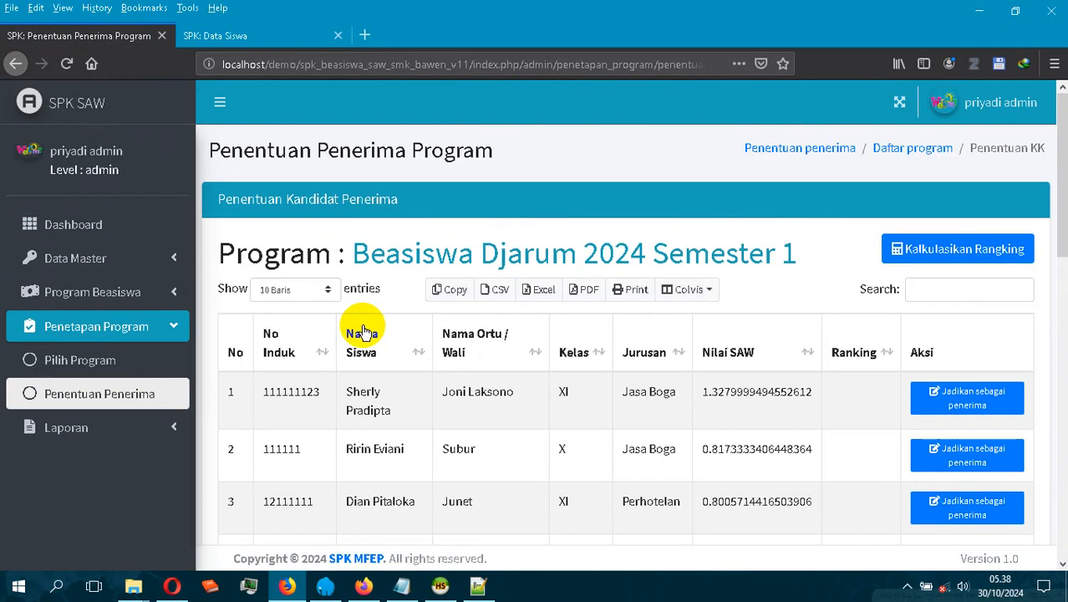
scroll(363, 332, "down", 3)
scroll(363, 332, "up", 1)
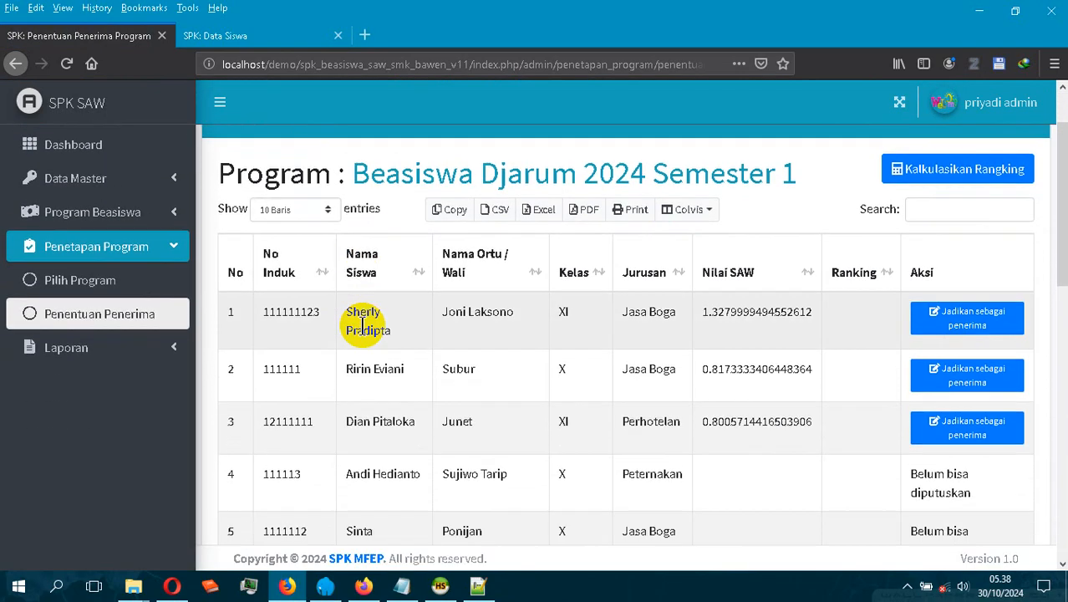
scroll(363, 331, "up", 1)
scroll(870, 286, "down", 3)
scroll(851, 310, "up", 2)
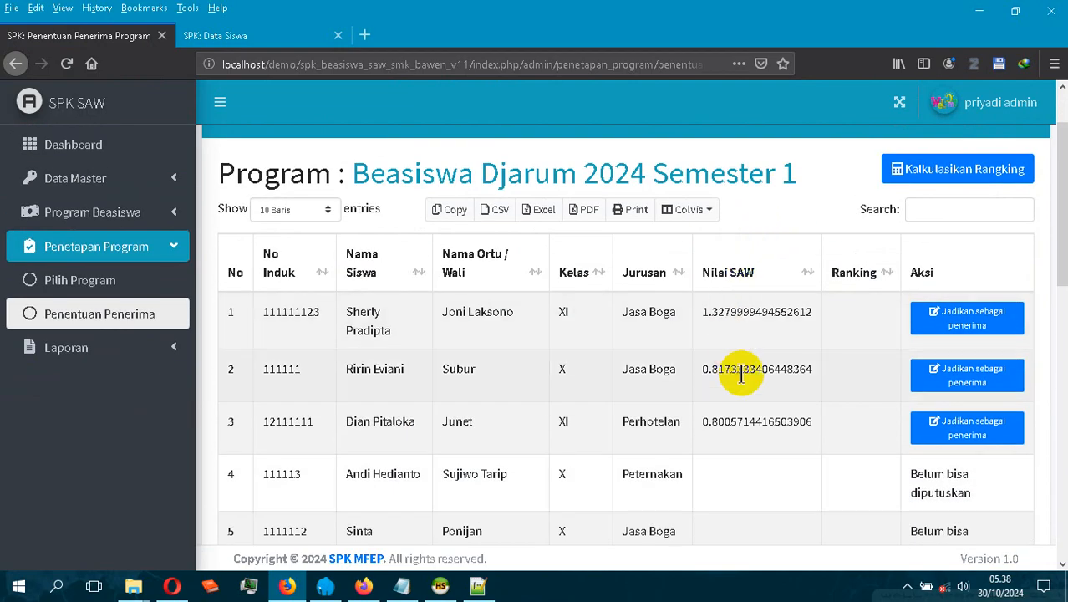
scroll(744, 372, "up", 2)
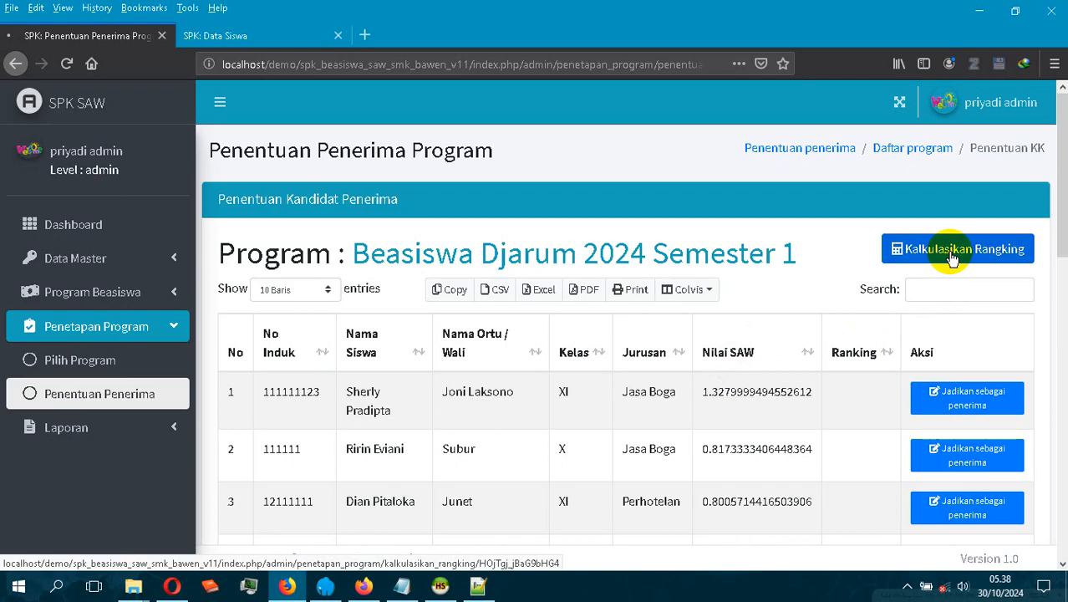
Run Kalkulasikan Rangking, ranking SAW scores 1.328, 0.817 and 0.801 as 1, 2 and 3.
left_click(952, 259)
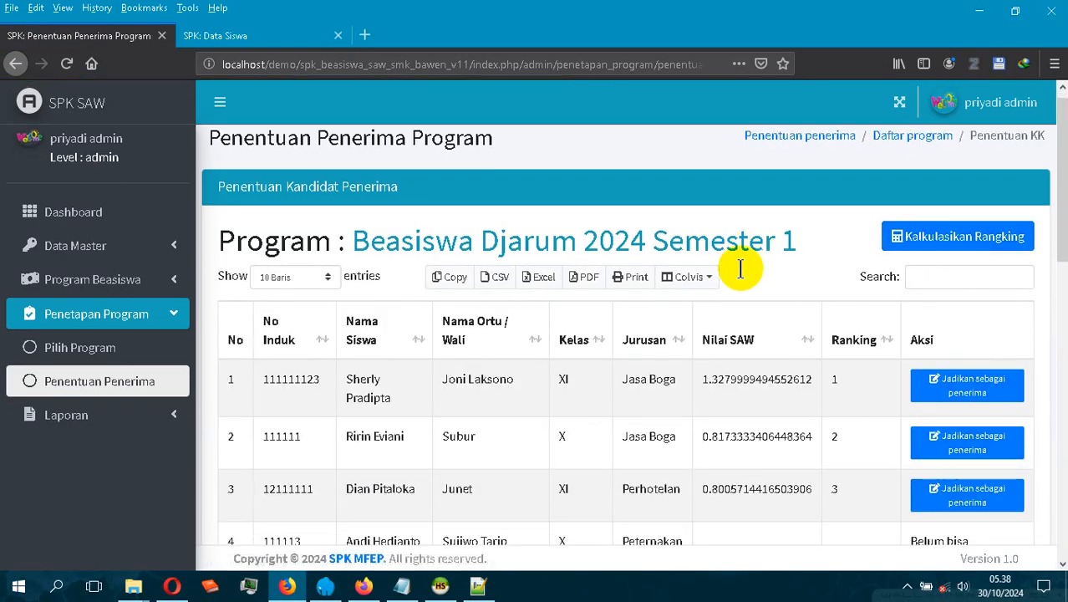
scroll(740, 267, "down", 6)
scroll(740, 266, "up", 5)
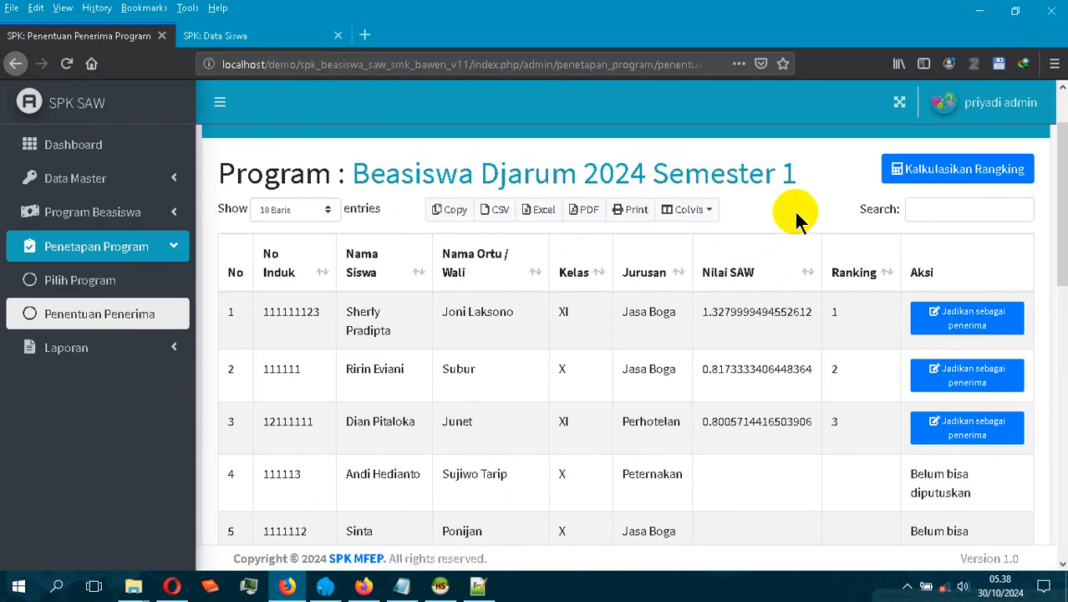
scroll(786, 276, "down", 4)
scroll(768, 310, "up", 3)
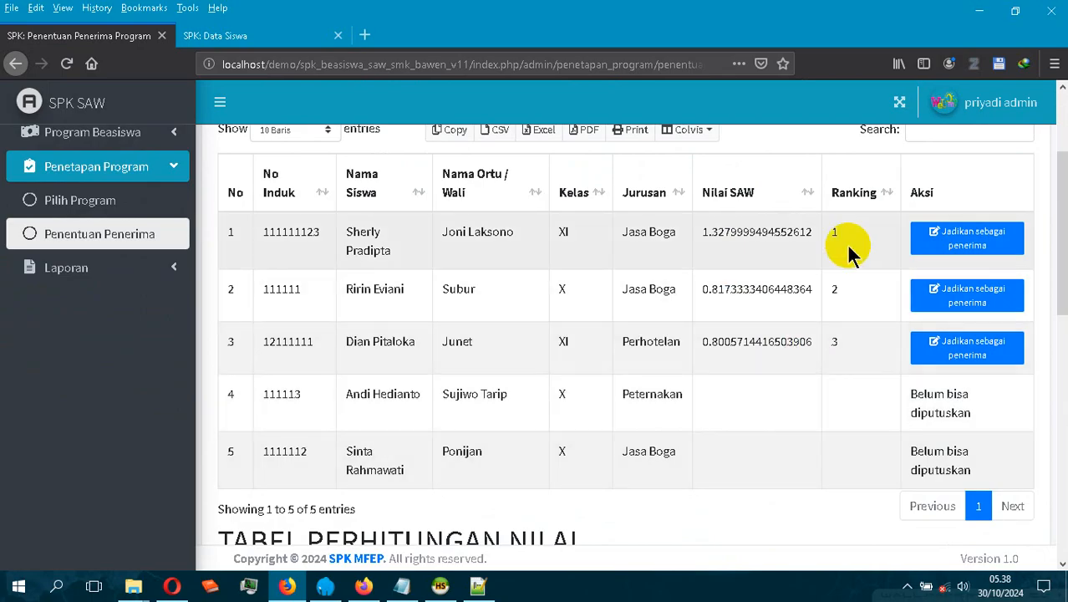
scroll(658, 282, "up", 2)
scroll(668, 282, "down", 2)
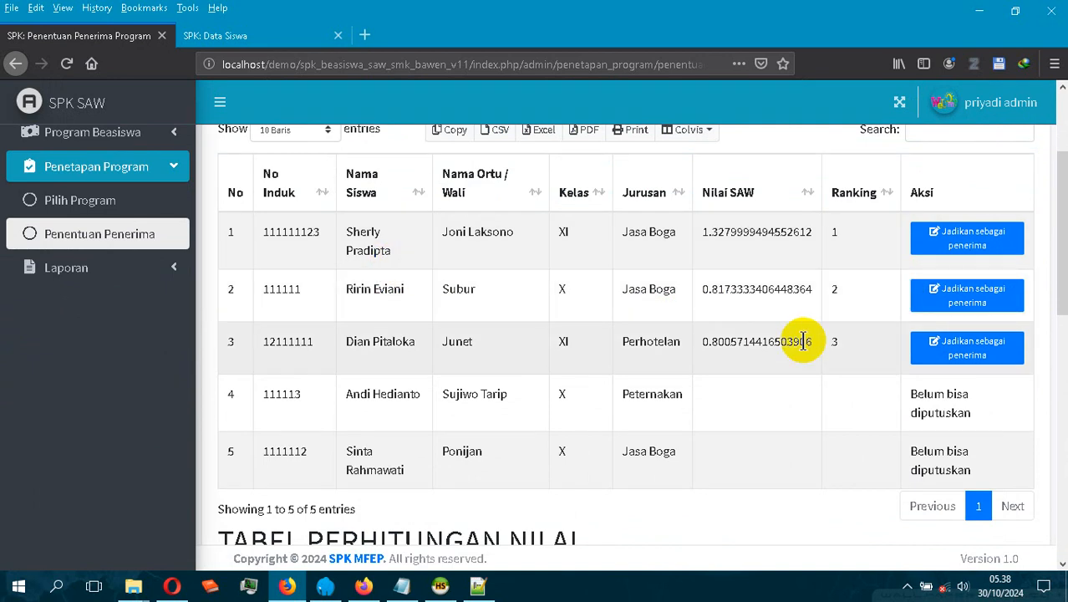
Mark the second- and third-ranked Djarum candidates as recipients.
left_click(970, 301)
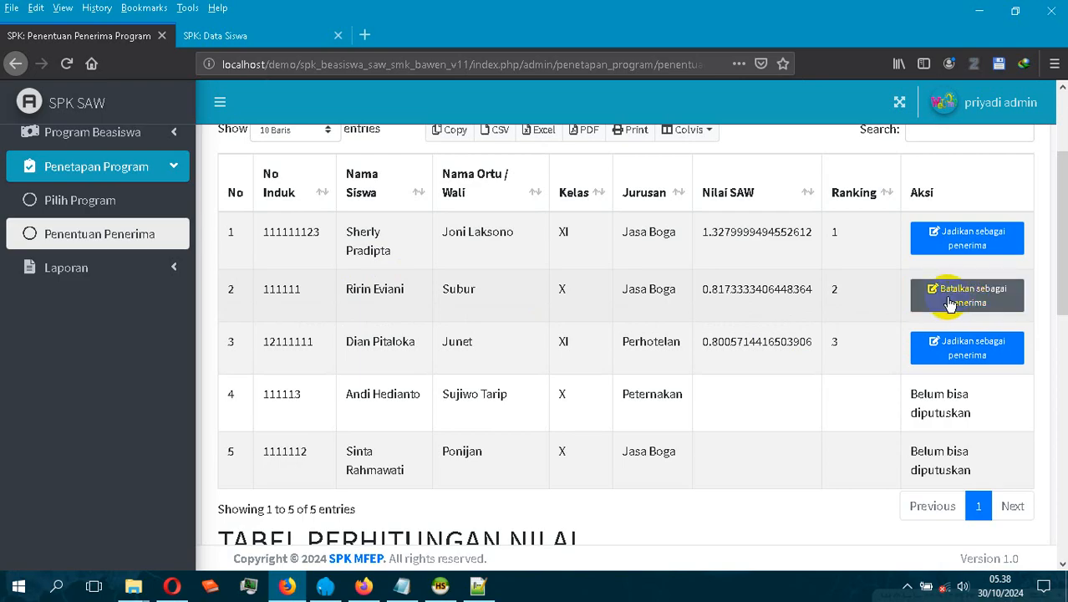
left_click(972, 362)
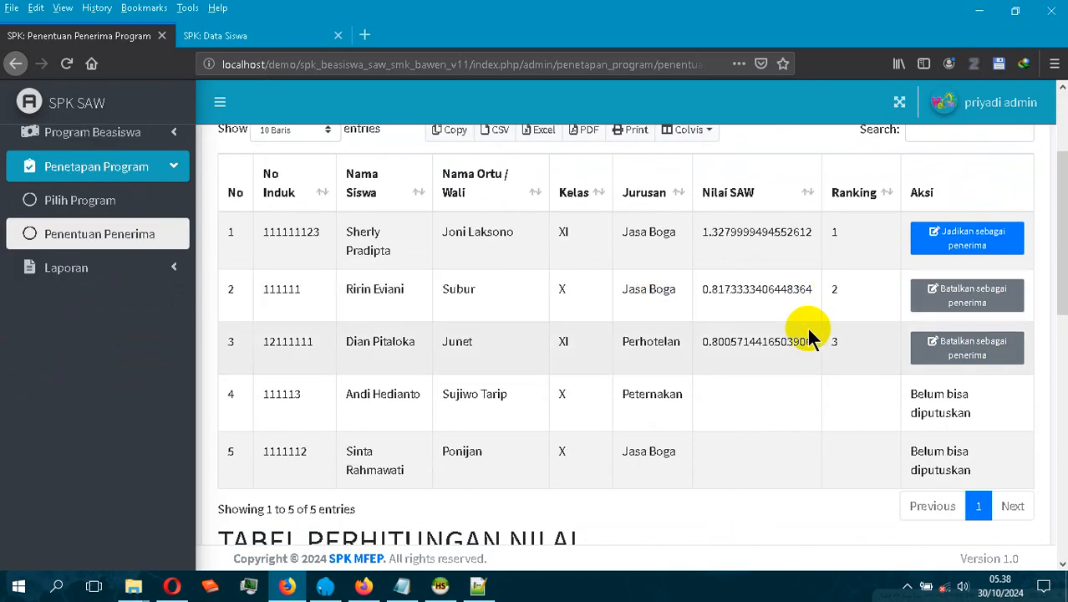
scroll(810, 335, "up", 4)
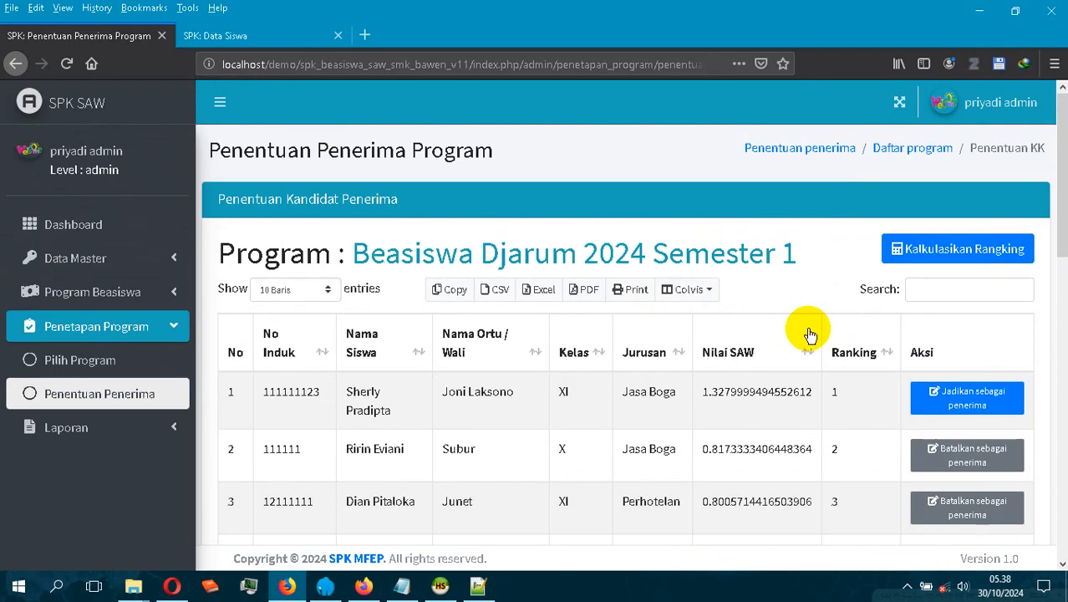
scroll(809, 334, "down", 3)
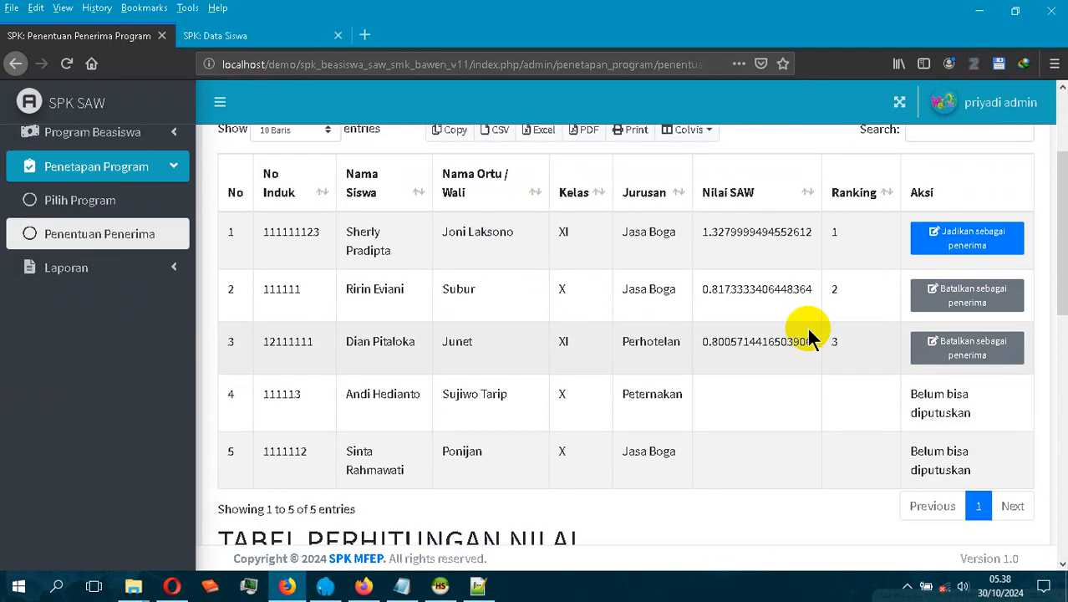
scroll(836, 336, "up", 3)
scroll(869, 343, "down", 3)
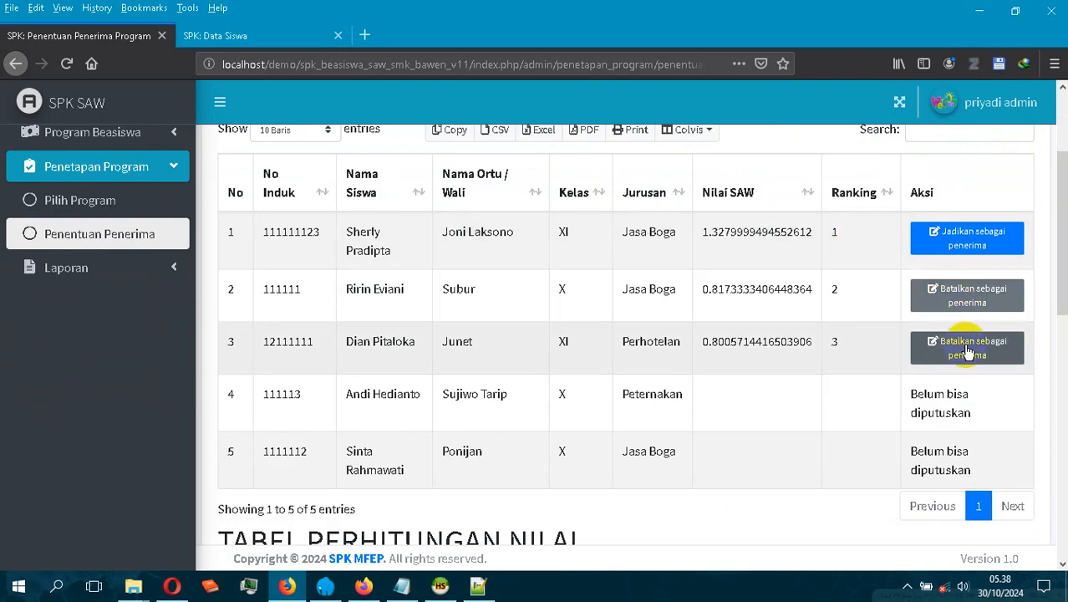
Withdraw the second-ranked student's recipient status and make the top-ranked student a recipient.
left_click(972, 306)
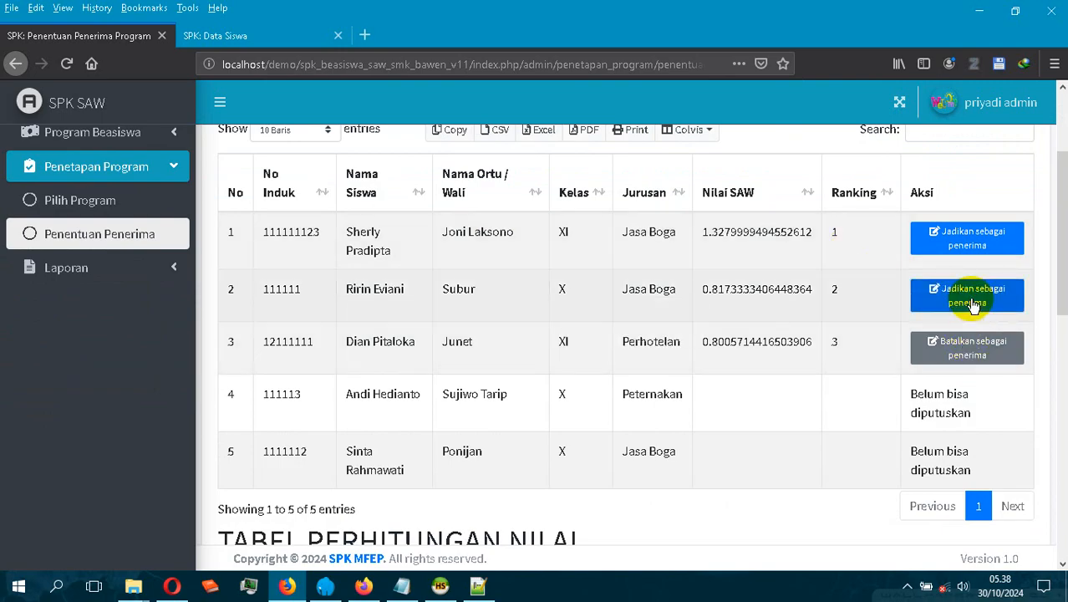
left_click(983, 253)
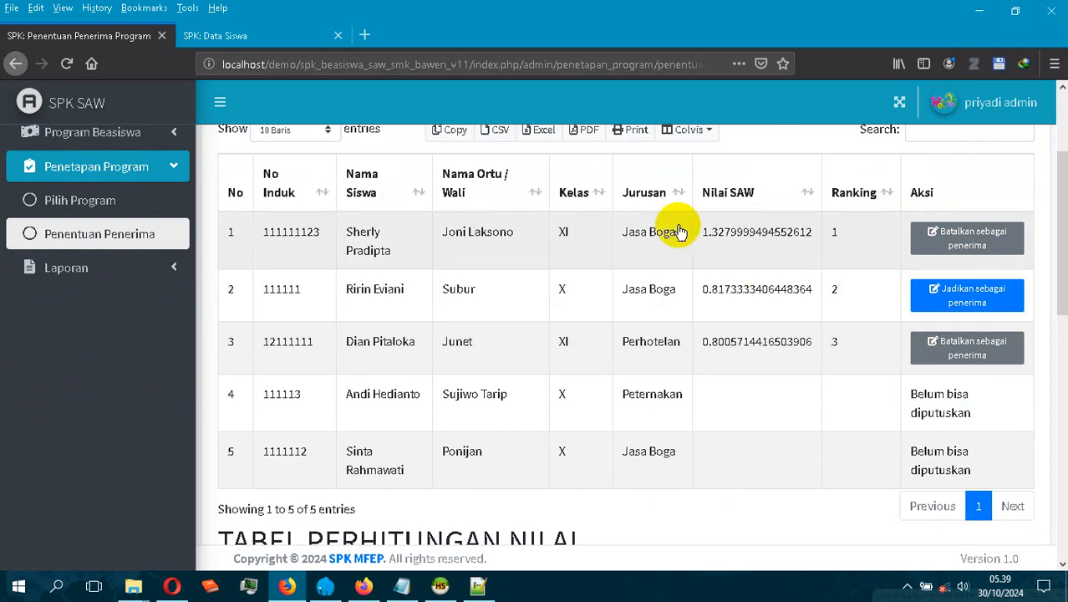
scroll(635, 221, "down", 1)
scroll(698, 282, "down", 3)
scroll(698, 280, "up", 4)
scroll(914, 436, "down", 4)
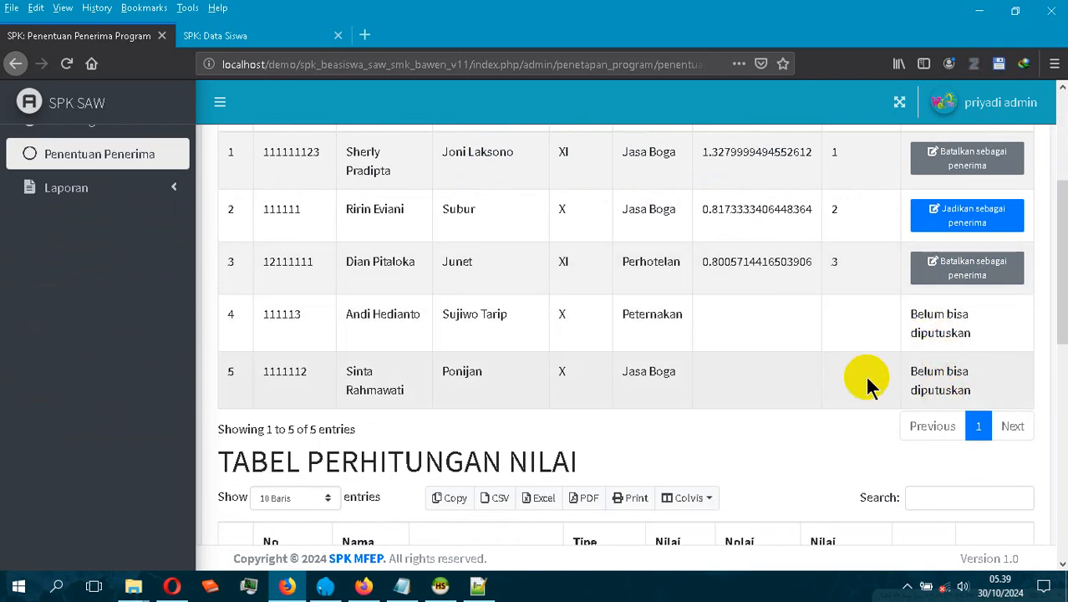
scroll(648, 276, "down", 3)
scroll(435, 268, "down", 3)
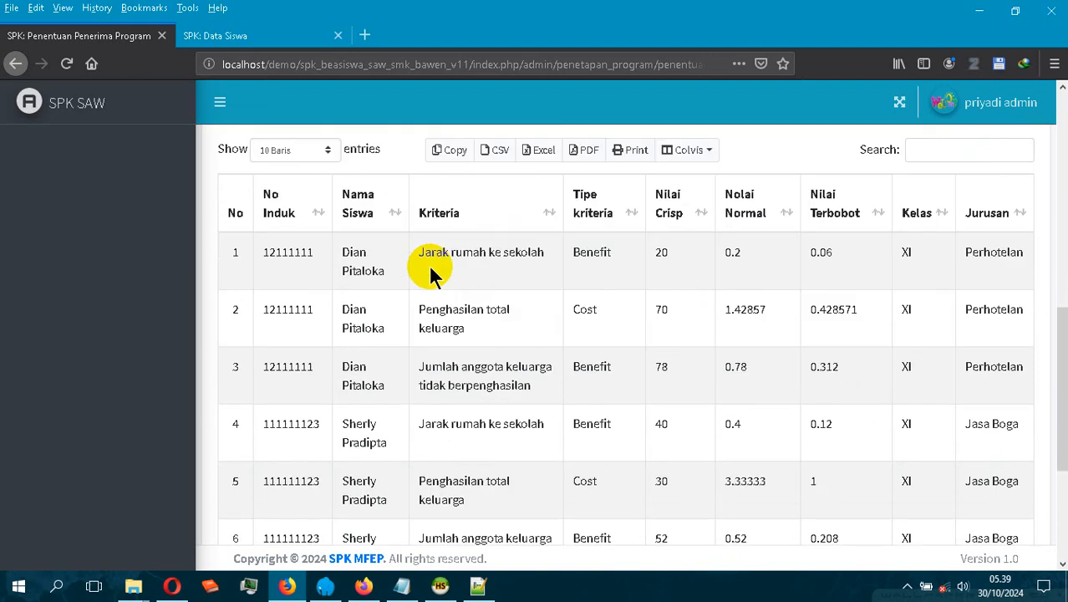
scroll(692, 268, "up", 1)
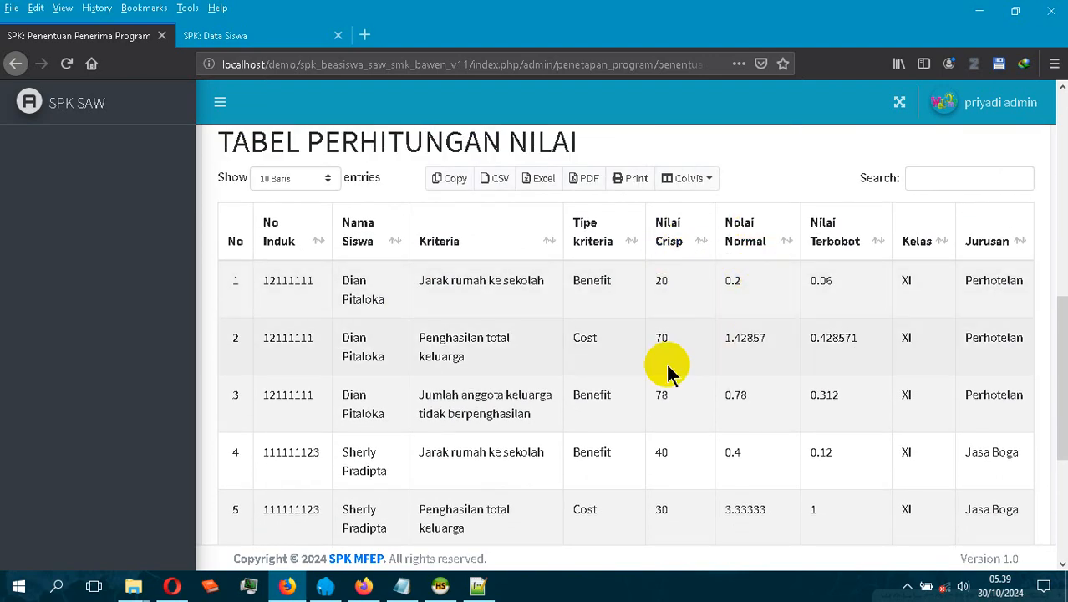
scroll(666, 381, "down", 2)
scroll(667, 385, "up", 1)
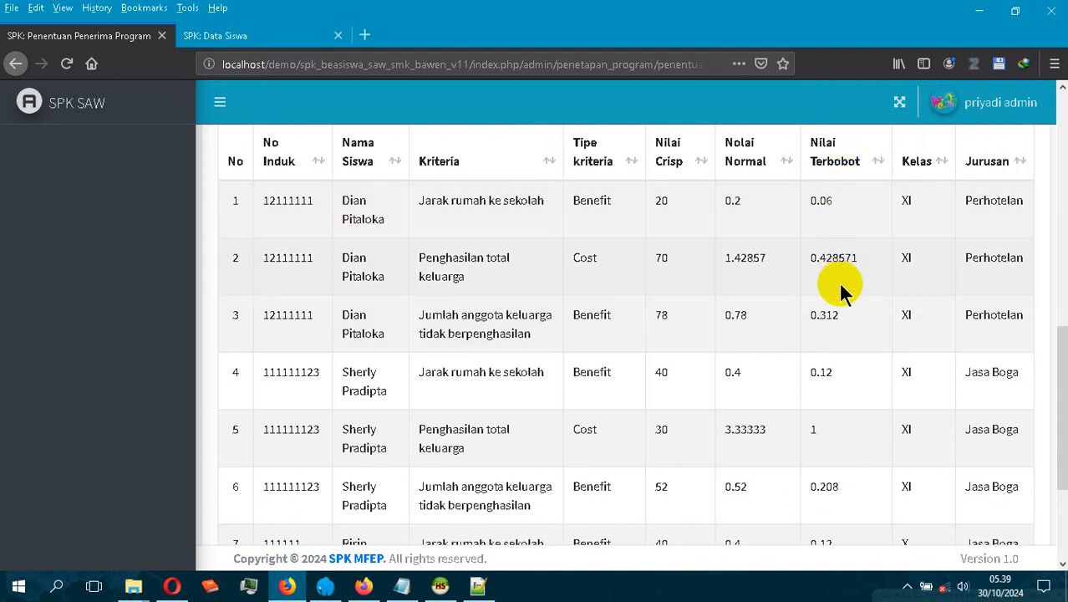
scroll(844, 298, "up", 5)
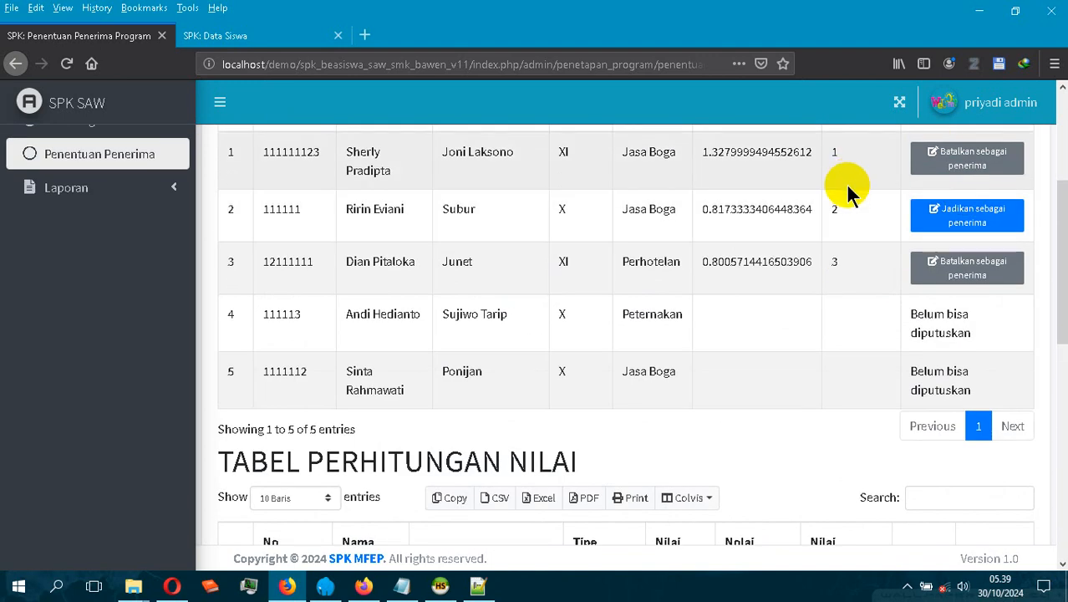
scroll(791, 239, "down", 5)
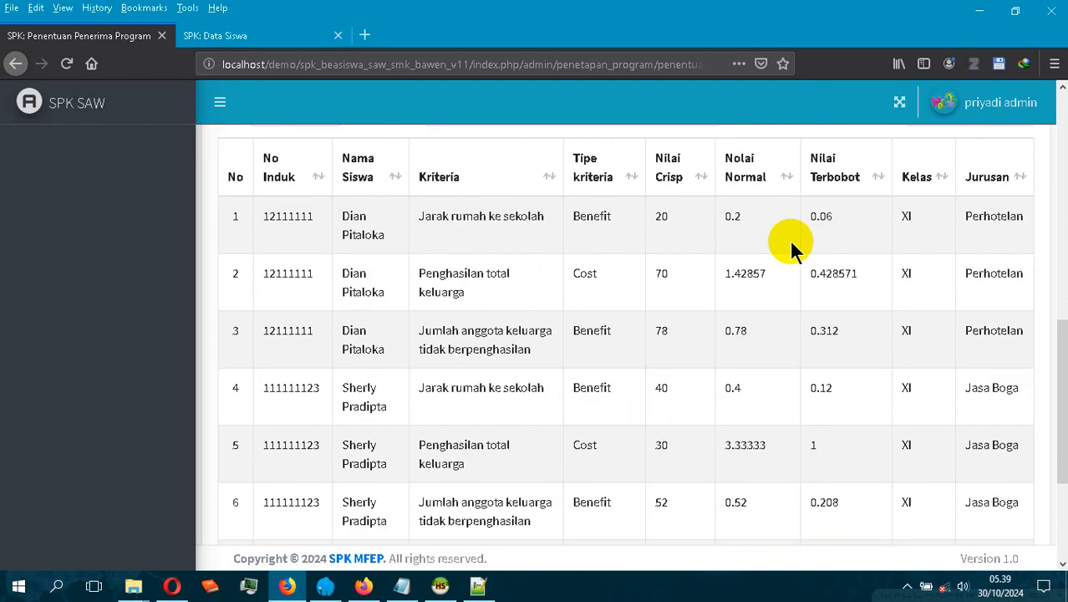
scroll(797, 311, "down", 3)
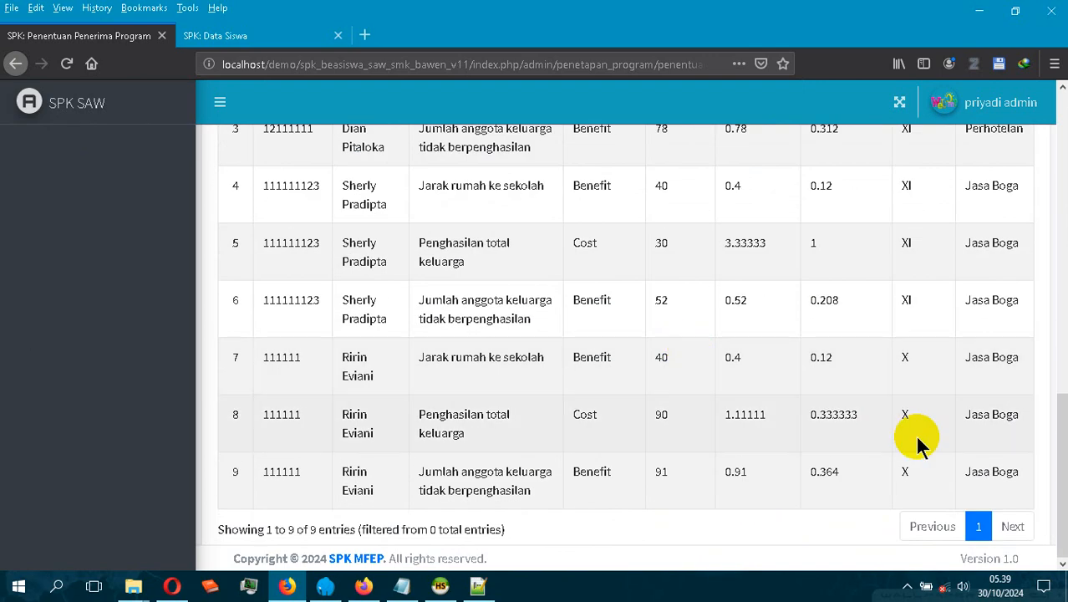
scroll(523, 339, "up", 8)
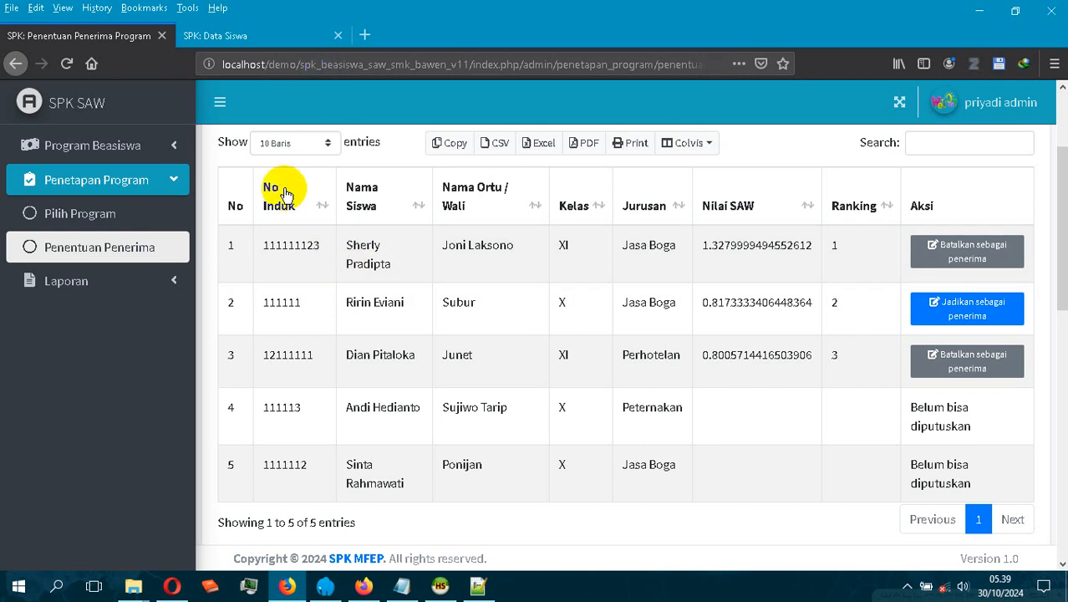
Open Laporan Penerima Program and view details for Beasiswa Djarum 2024 Semester 1.
left_click(151, 287)
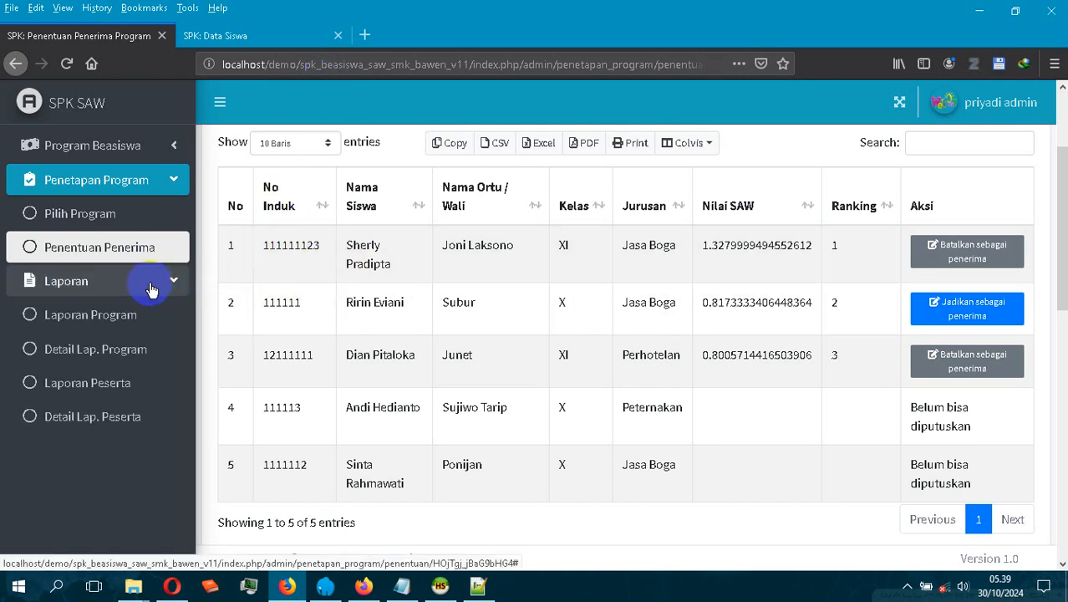
left_click(124, 320)
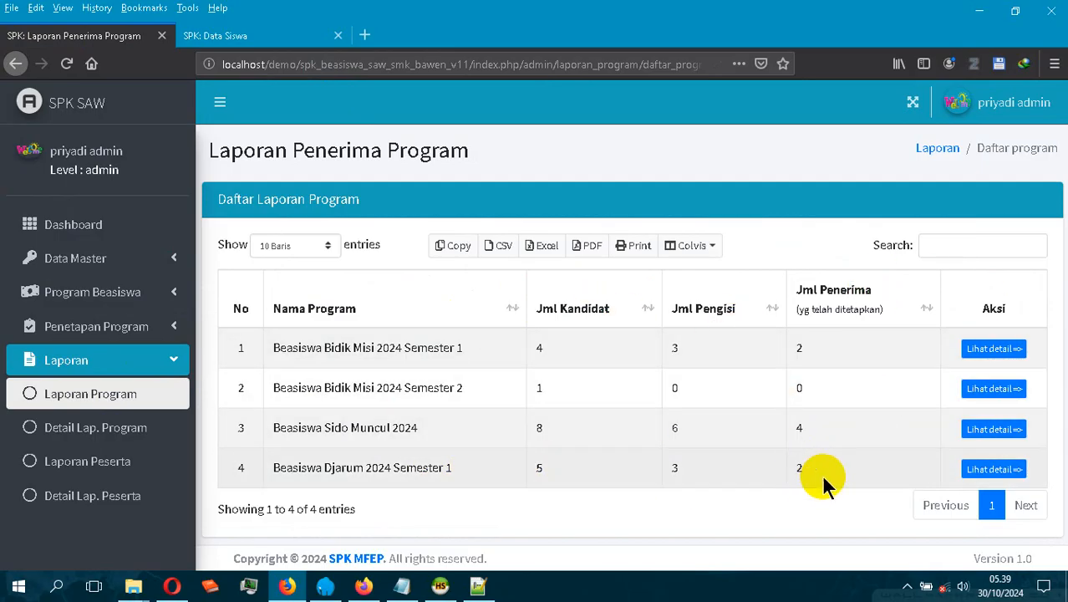
left_click(992, 469)
scroll(723, 299, "down", 5)
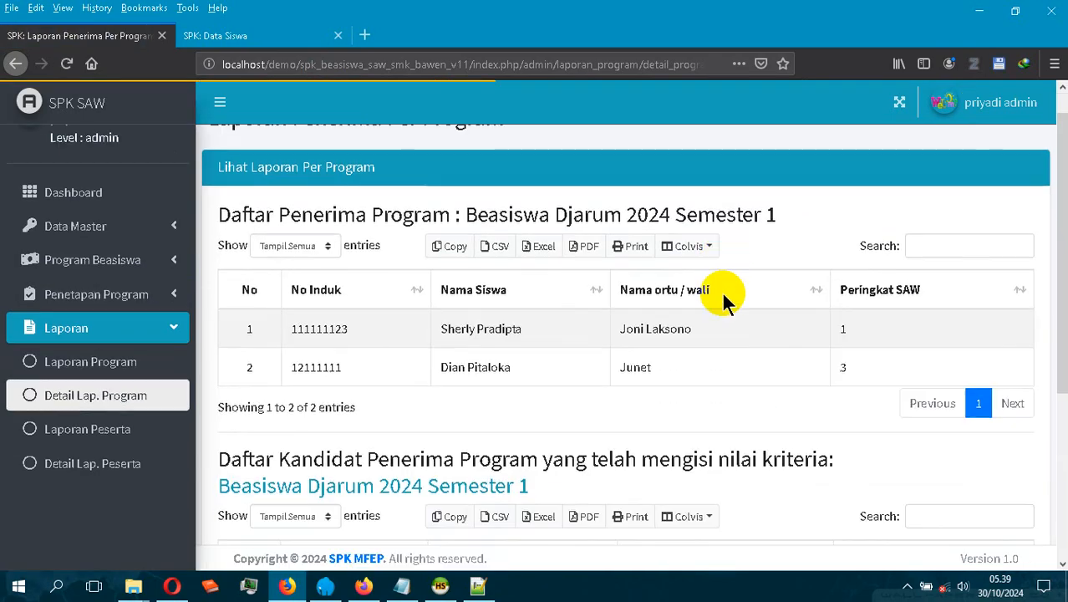
scroll(715, 259, "up", 5)
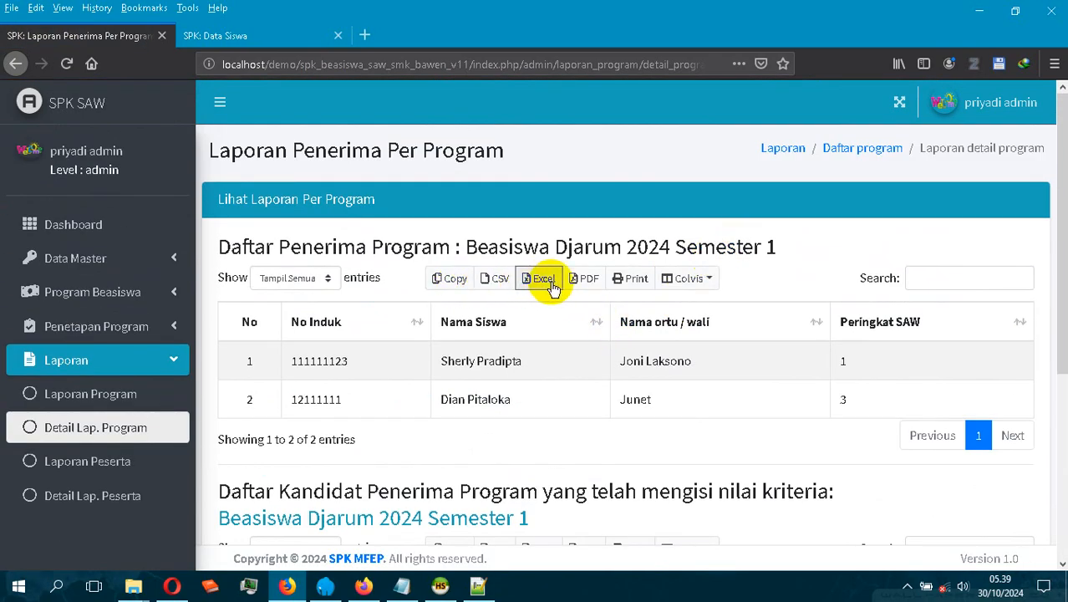
Preview the recipient list as a PDF, close it, and review the report's two recipients.
left_click(589, 281)
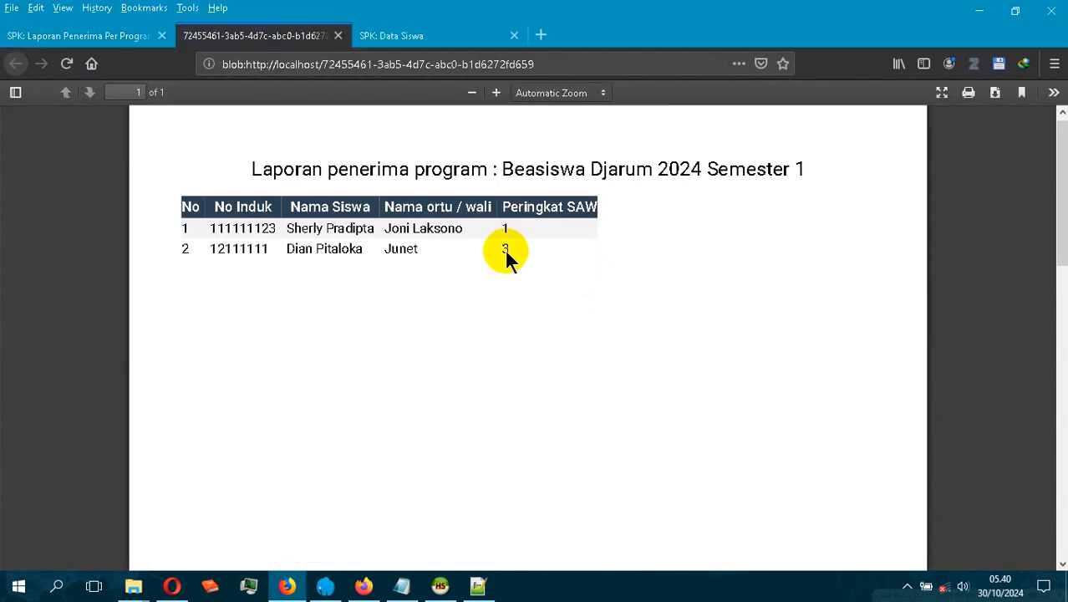
left_click(338, 36)
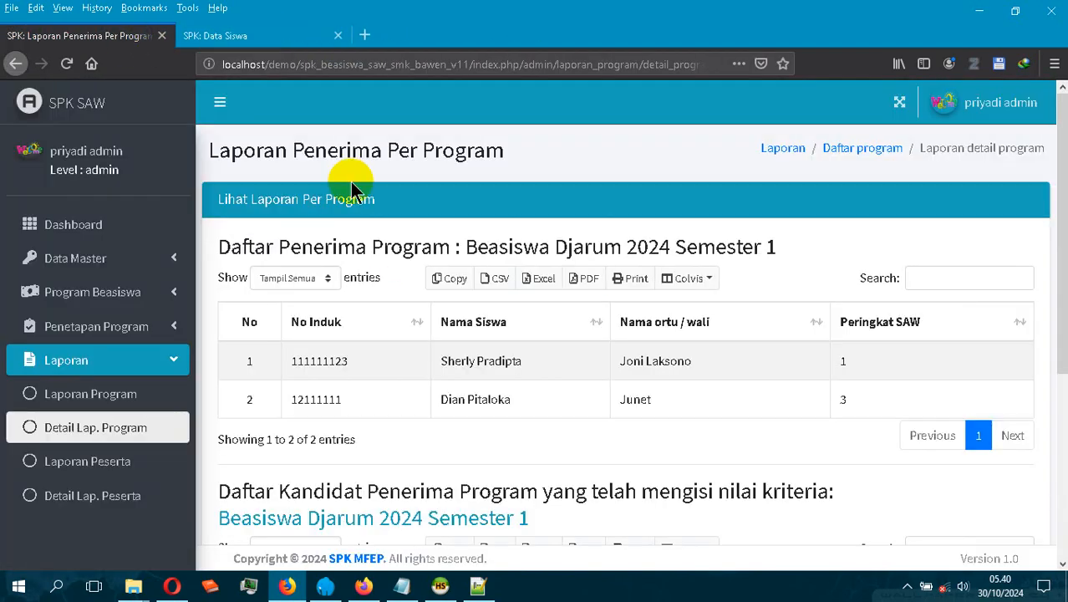
scroll(683, 414, "down", 3)
scroll(677, 406, "up", 2)
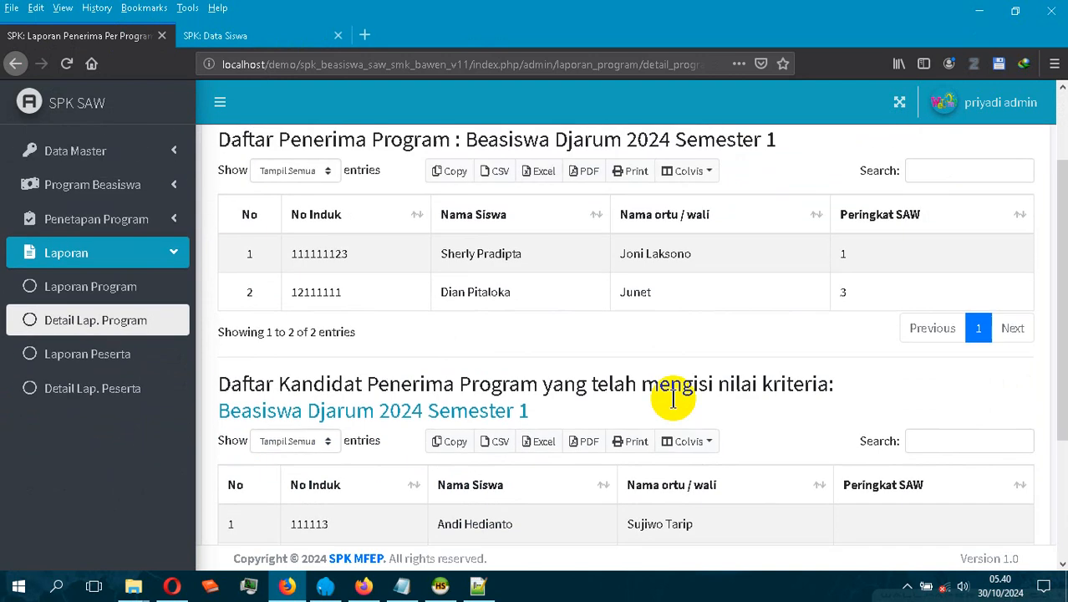
scroll(664, 405, "down", 4)
scroll(518, 276, "up", 3)
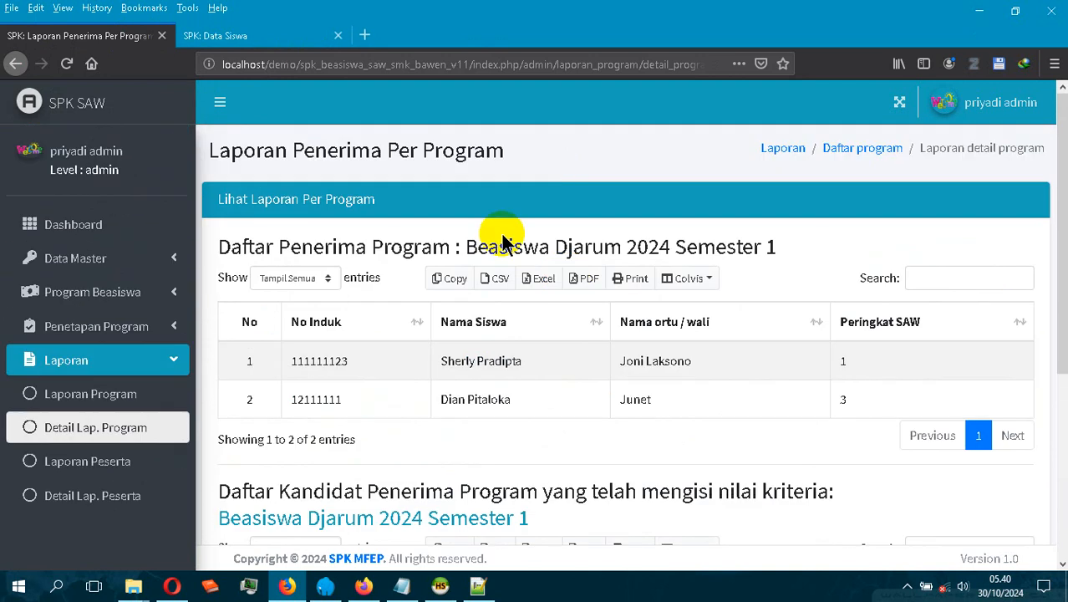
scroll(558, 299, "down", 3)
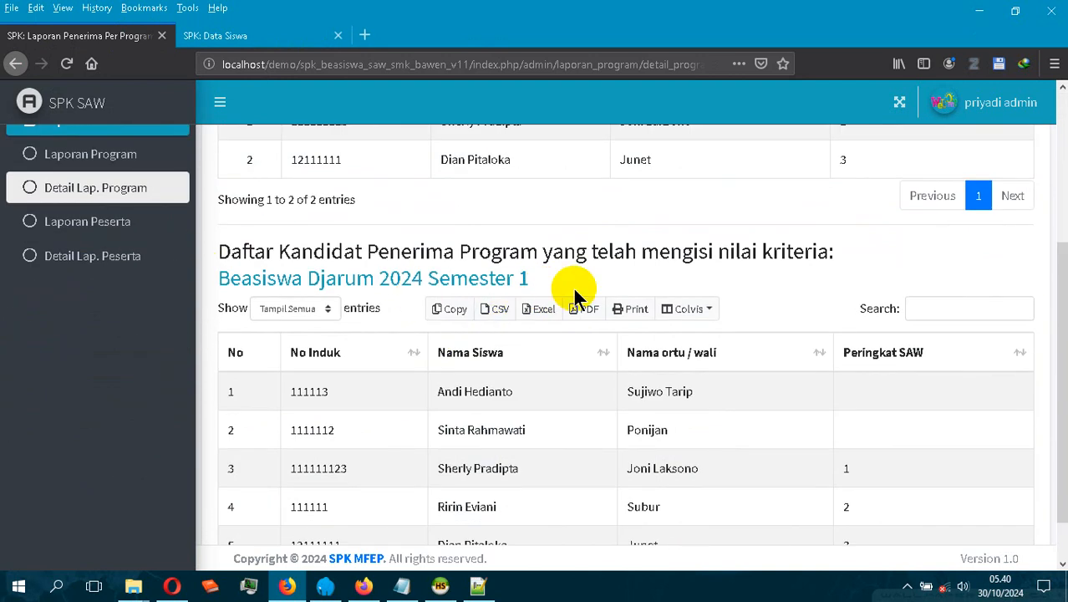
scroll(659, 281, "down", 2)
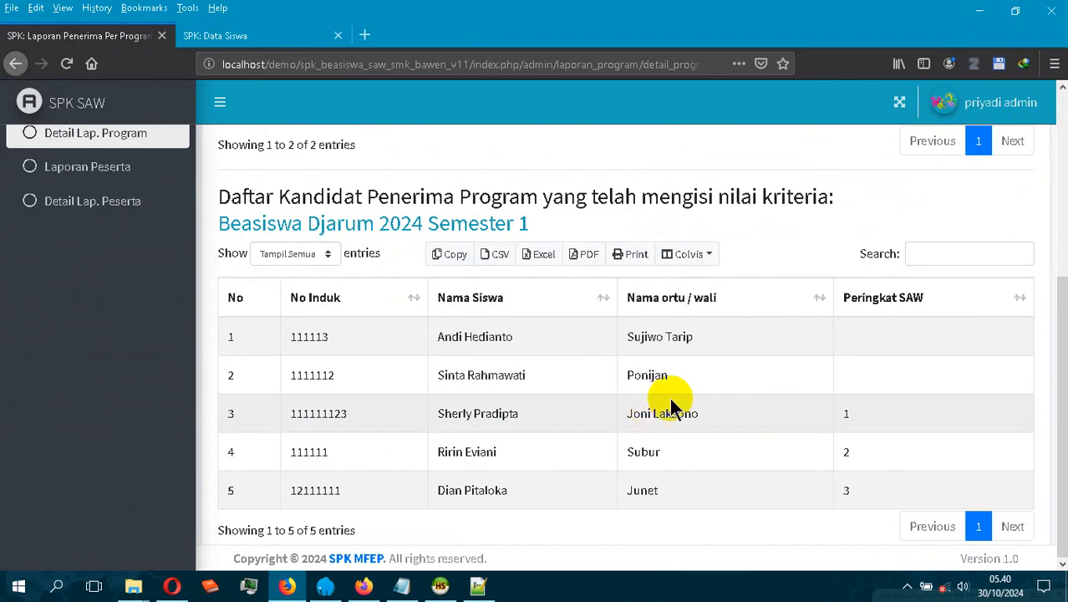
scroll(667, 400, "up", 5)
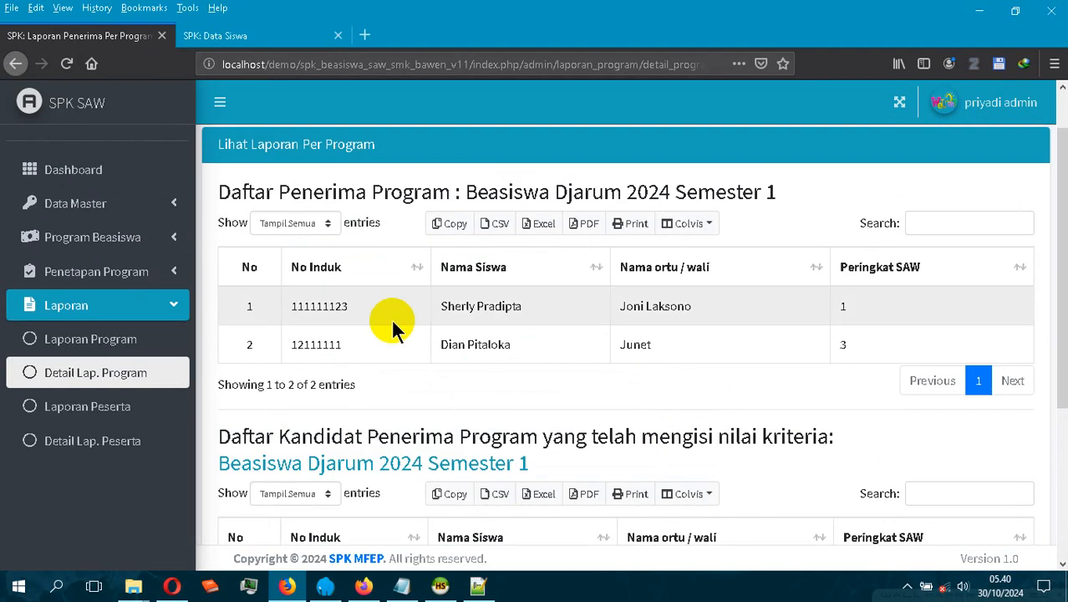
left_click(144, 353)
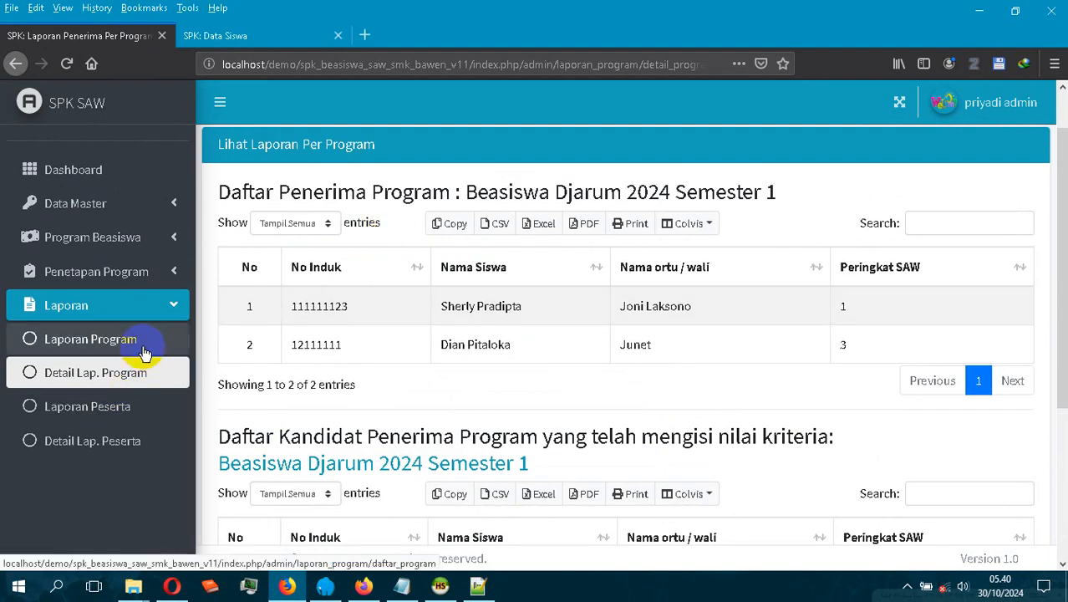
Open row 2's Laporan Peserta detail, showing acceptance in Bidik Misi (rank 2) and Sido Muncul (rank 3).
left_click(105, 406)
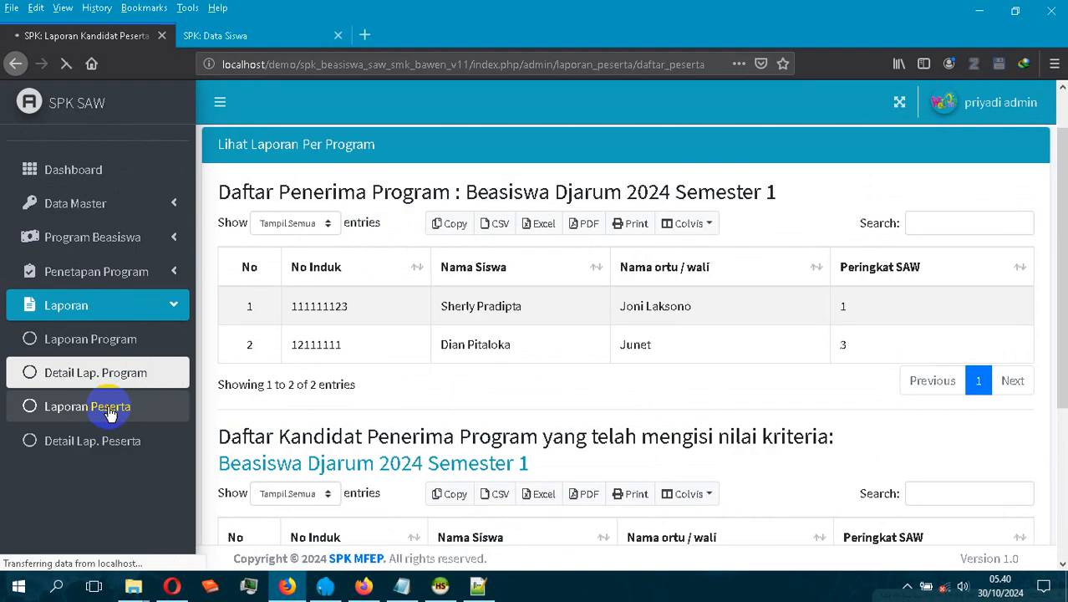
scroll(529, 418, "down", 2)
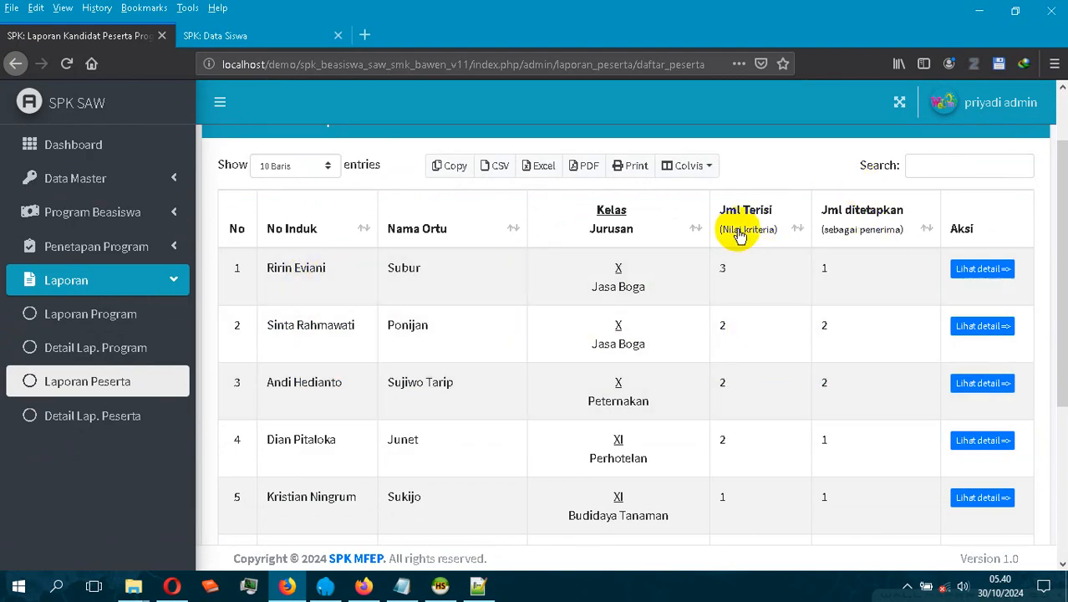
scroll(811, 342, "down", 3)
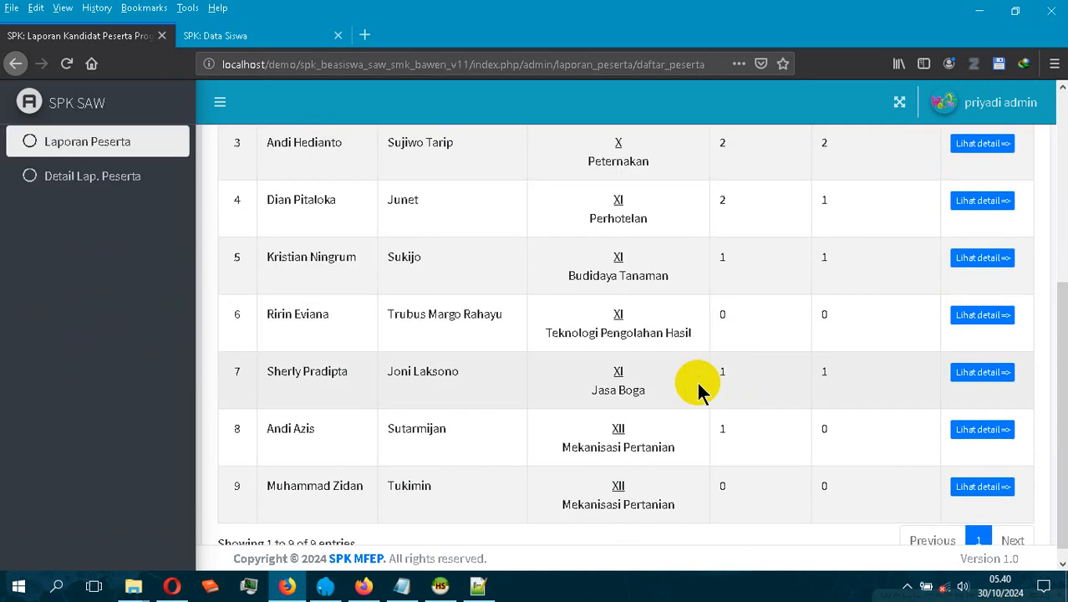
scroll(424, 418, "up", 3)
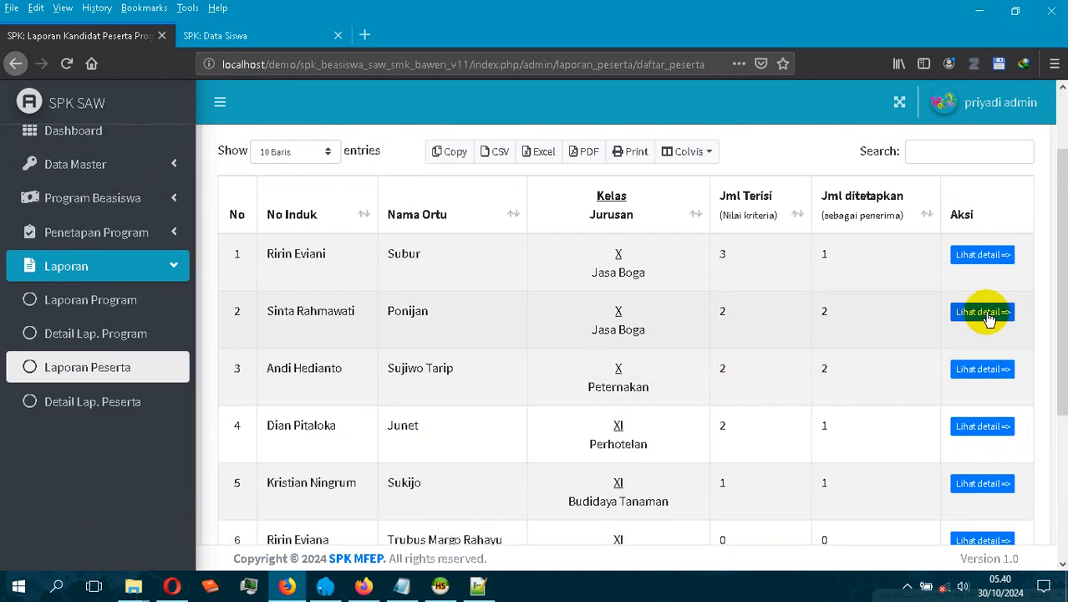
left_click(981, 314)
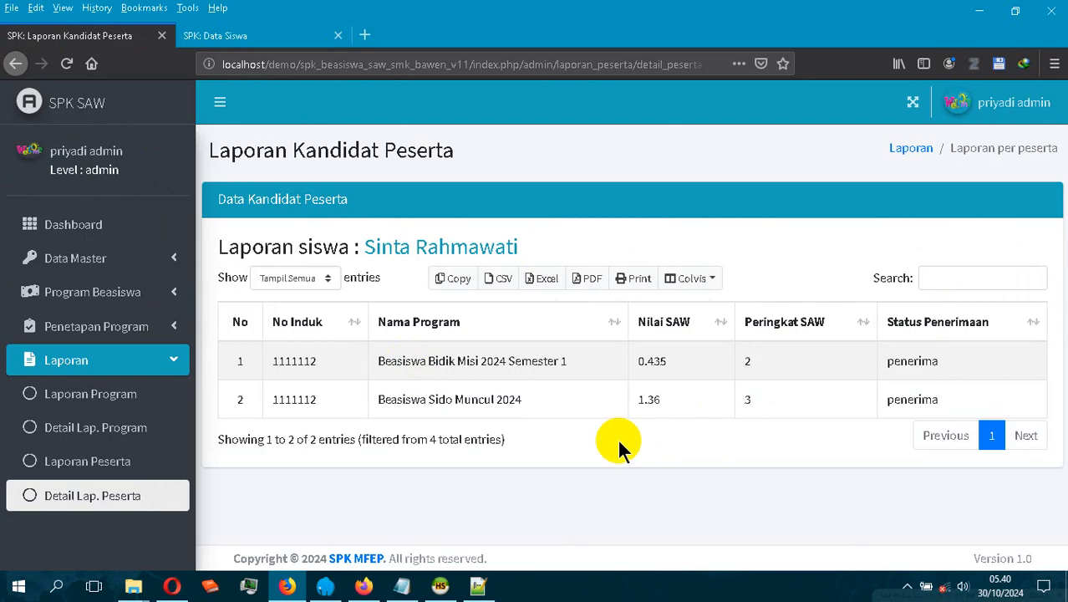
left_click(138, 328)
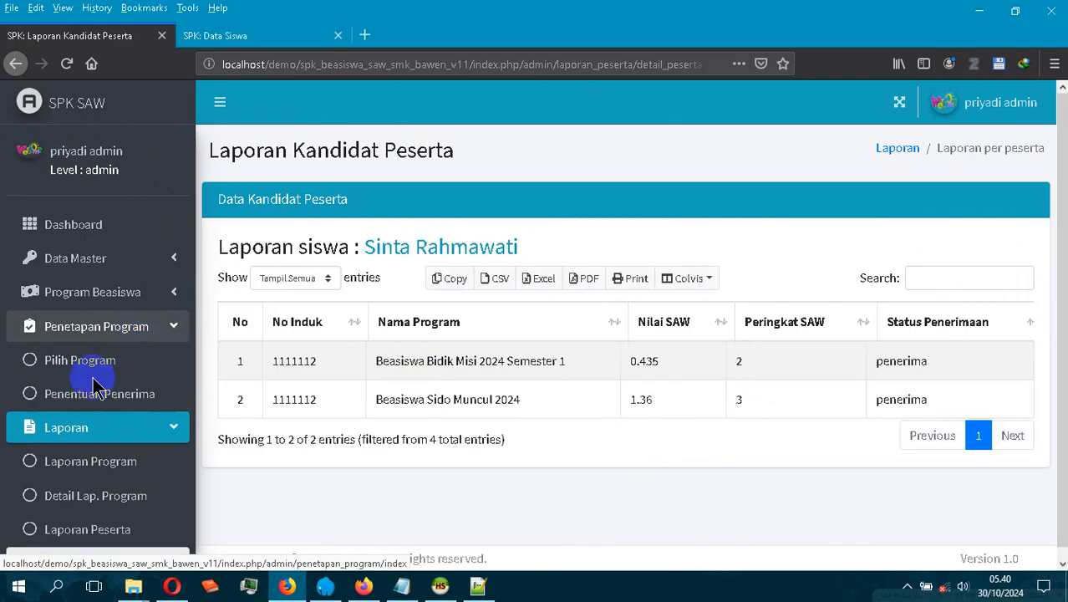
In the student's Opera session, browse the Laporan Peserta candidate list.
left_click(174, 588)
left_click(194, 335)
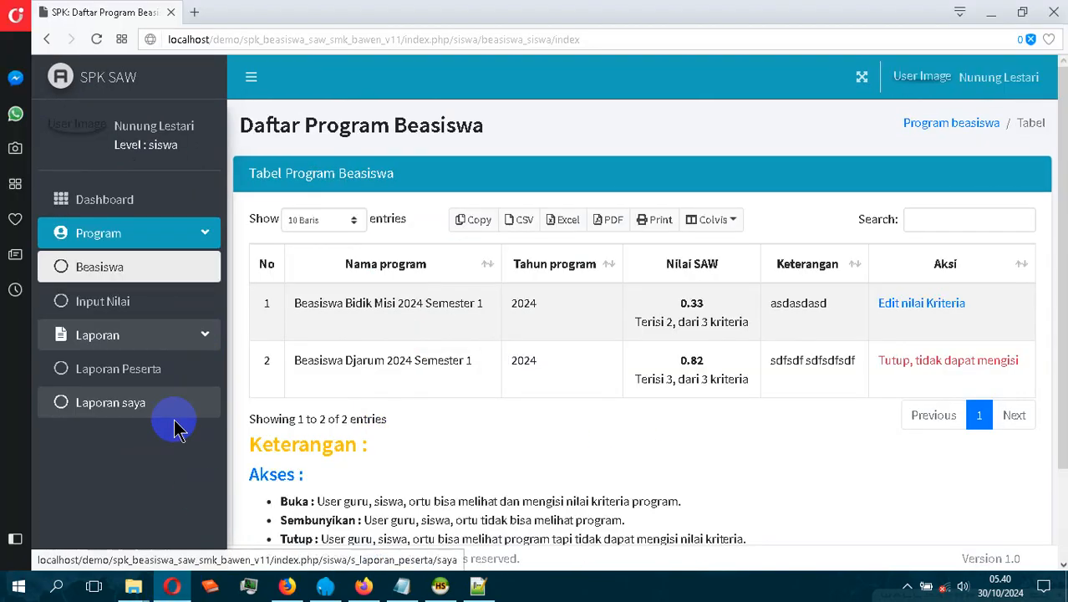
left_click(146, 371)
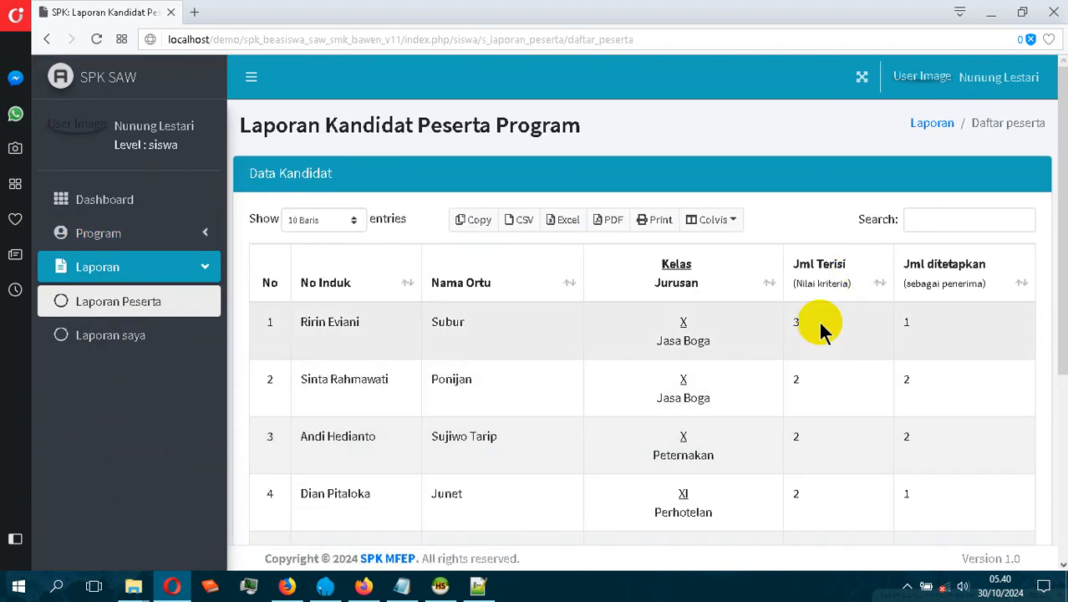
scroll(823, 380, "down", 3)
scroll(834, 382, "up", 3)
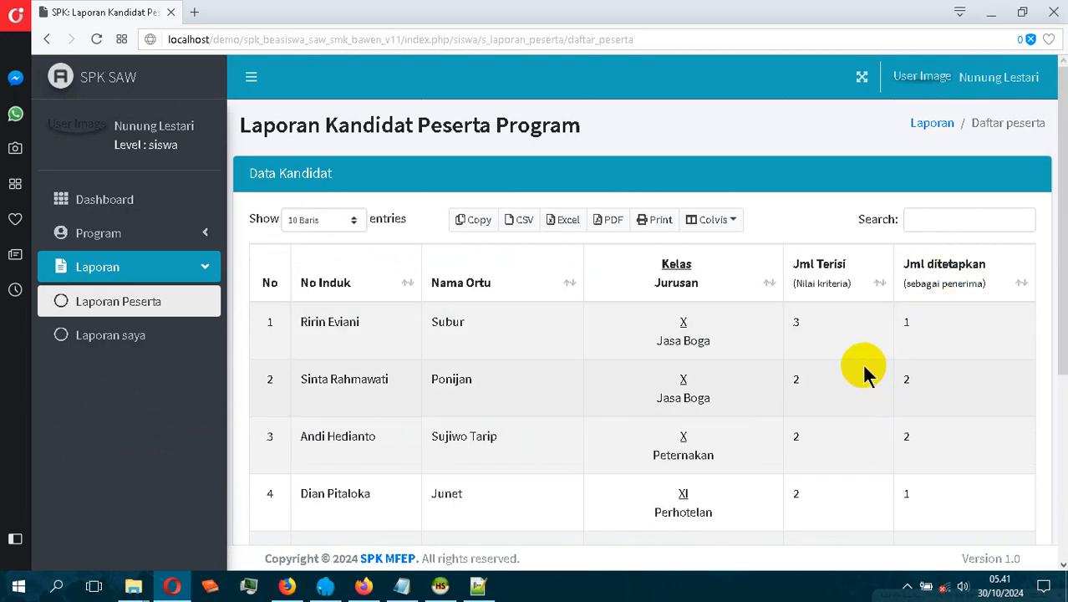
scroll(819, 358, "down", 2)
scroll(830, 340, "up", 2)
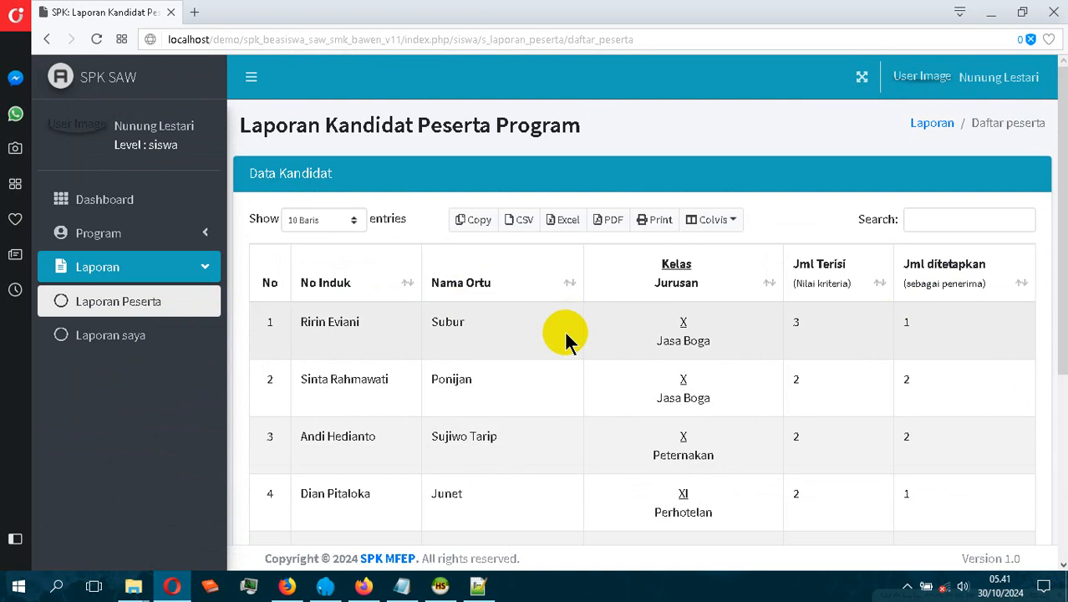
Check Laporan saya against the candidate list, ending on Sido Muncul 2024 Penerima, then bring up Panduan.txt.
left_click(147, 337)
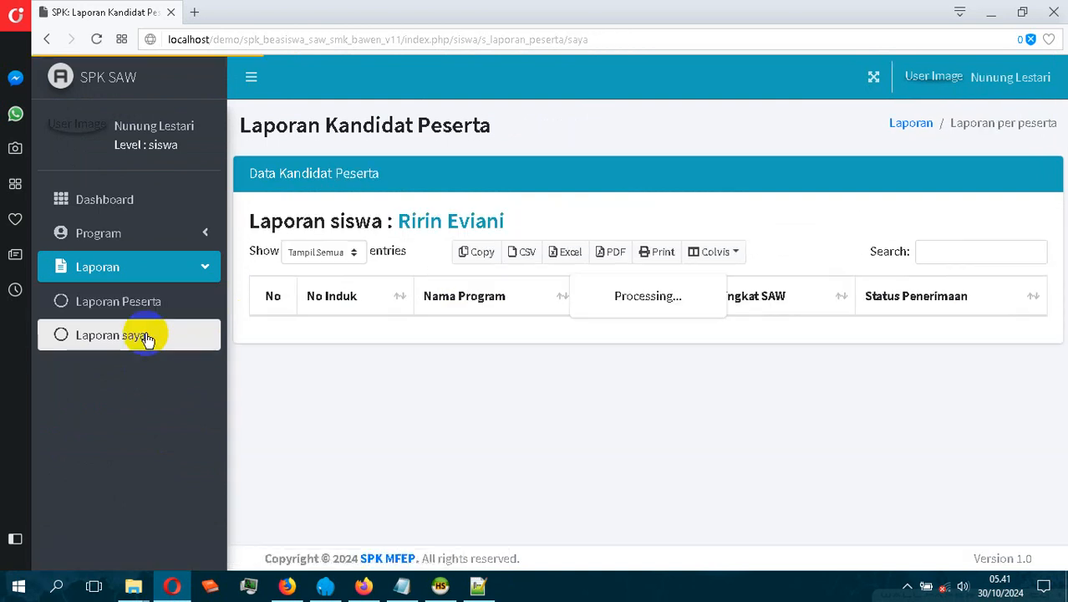
left_click(148, 304)
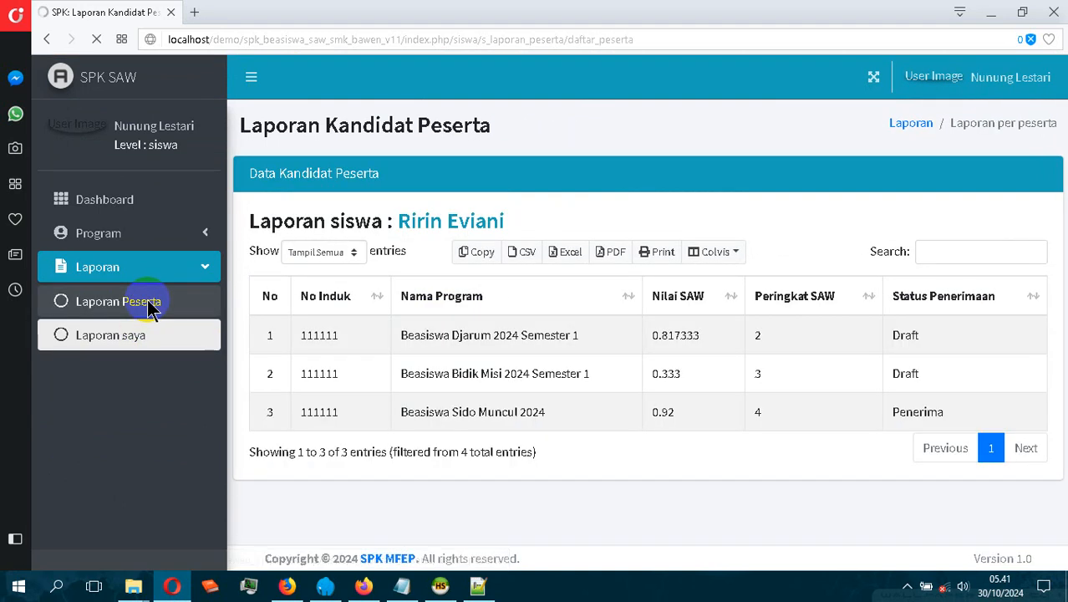
scroll(452, 386, "down", 4)
scroll(436, 375, "up", 4)
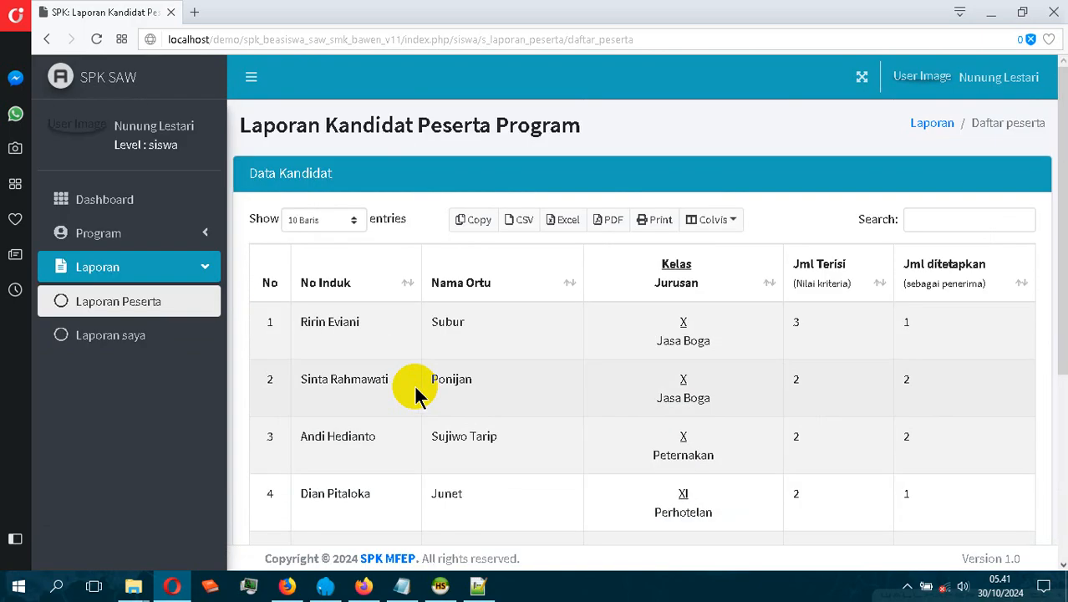
left_click(158, 338)
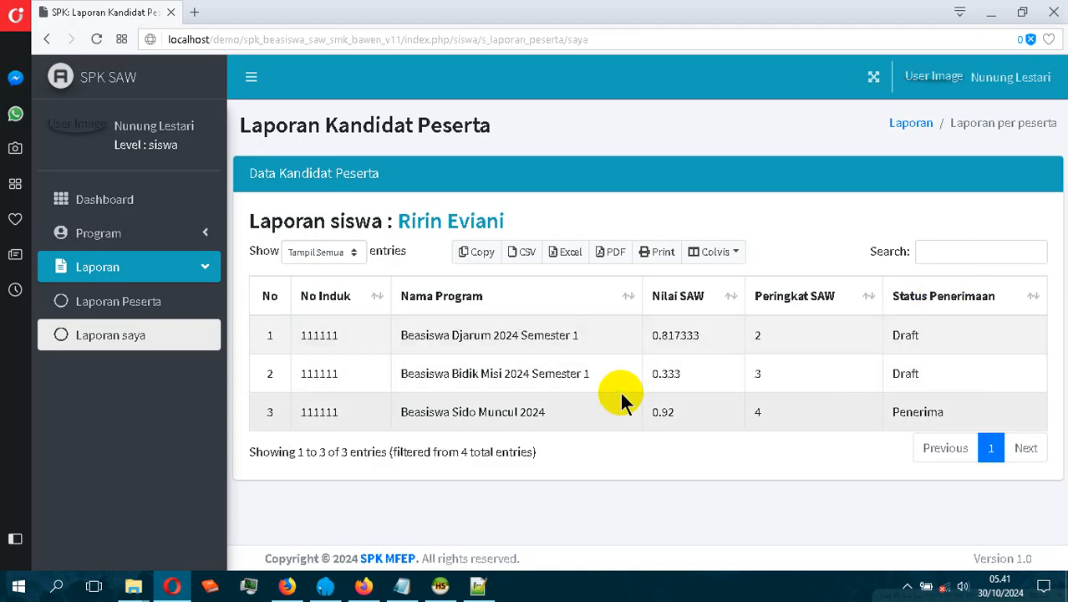
key("alt+Tab")
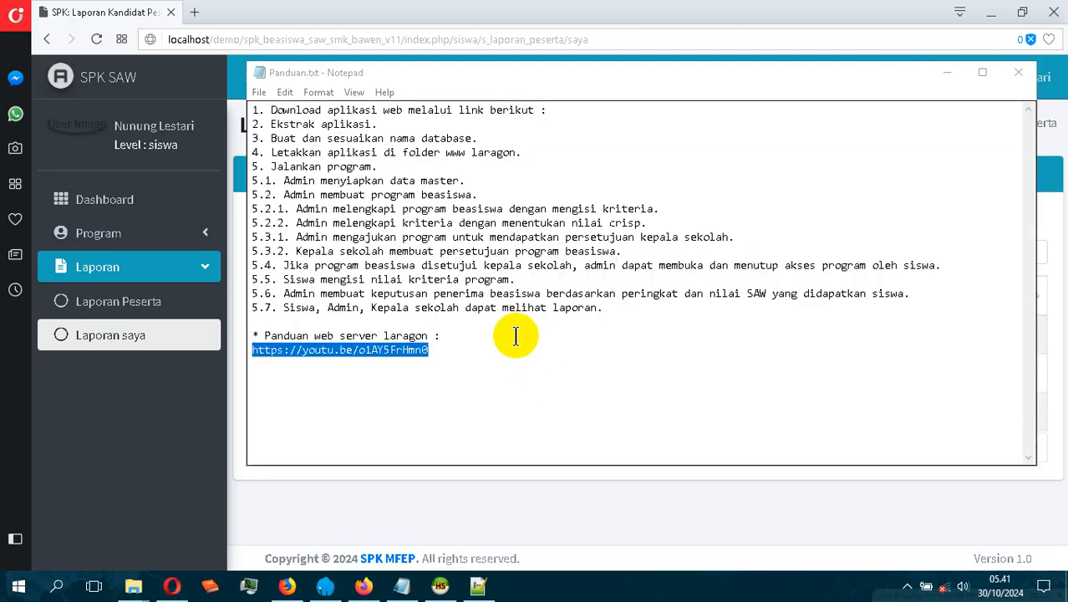